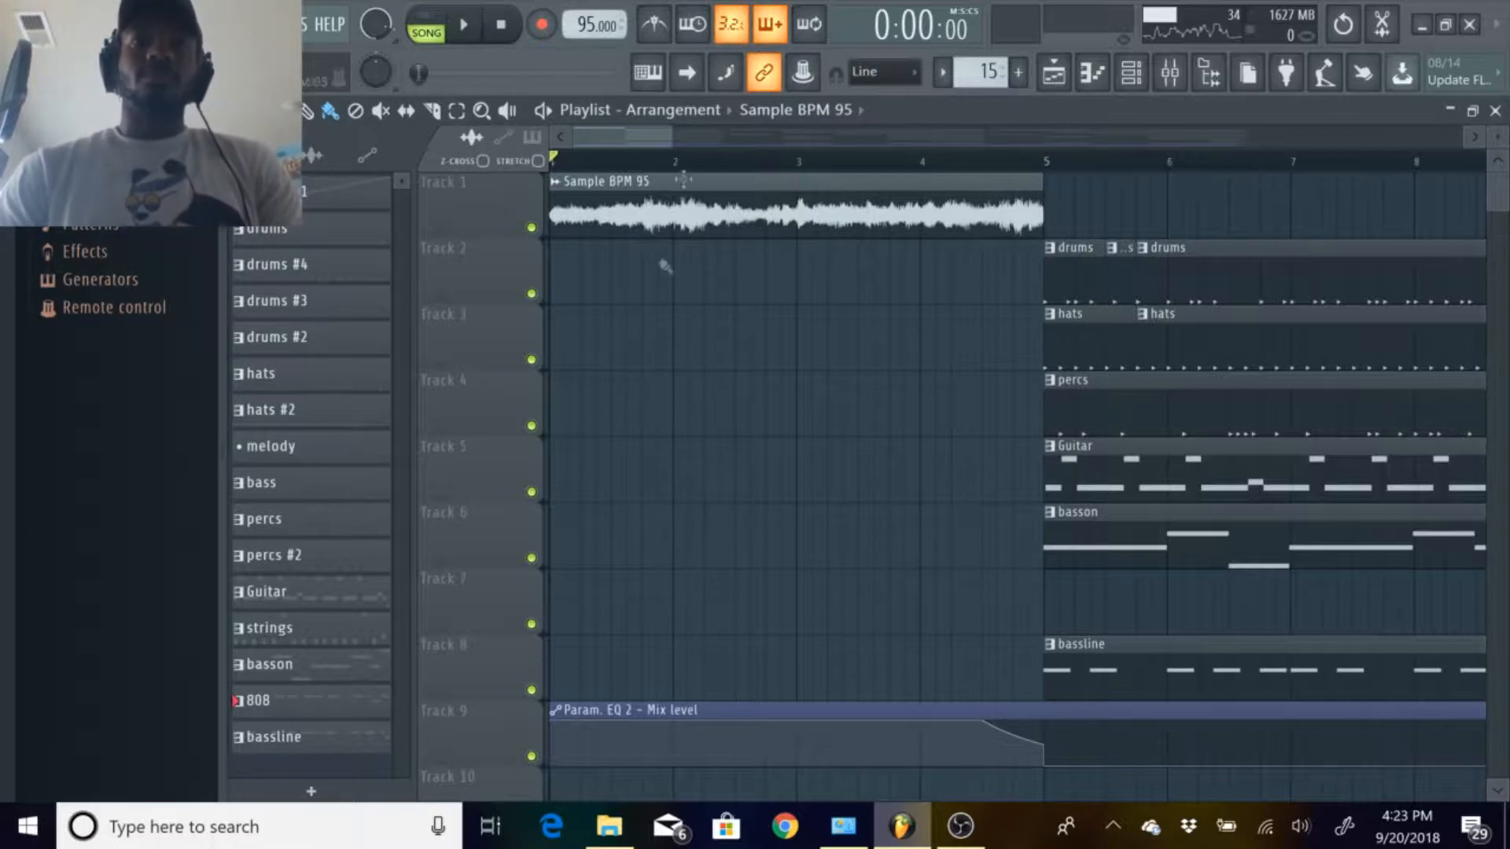
Play the Sample BPM 95 clip on Track 1 from its start and from bars 3 and 4.
key(space)
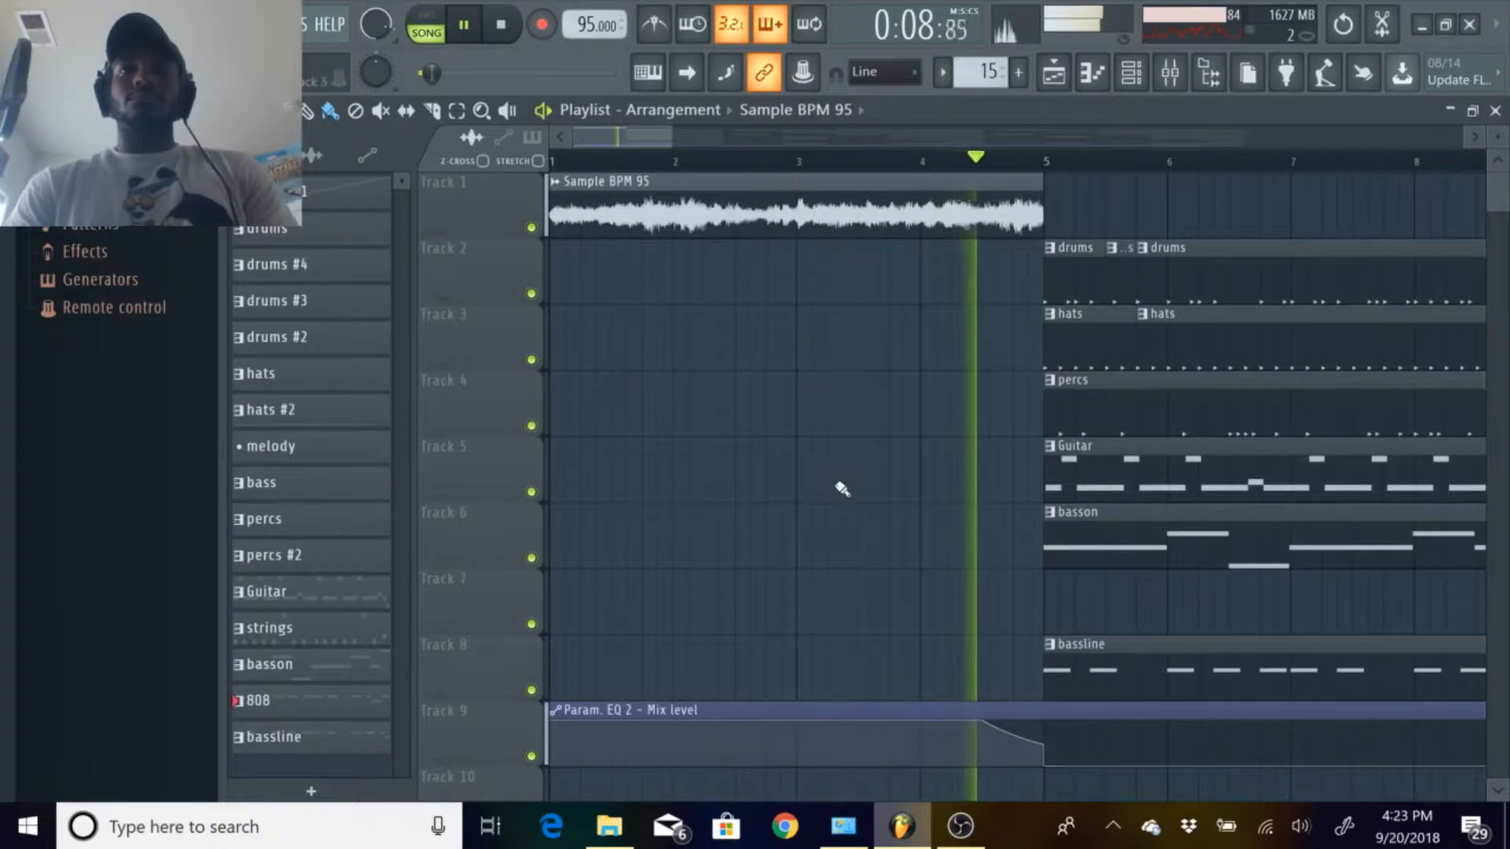
key(space)
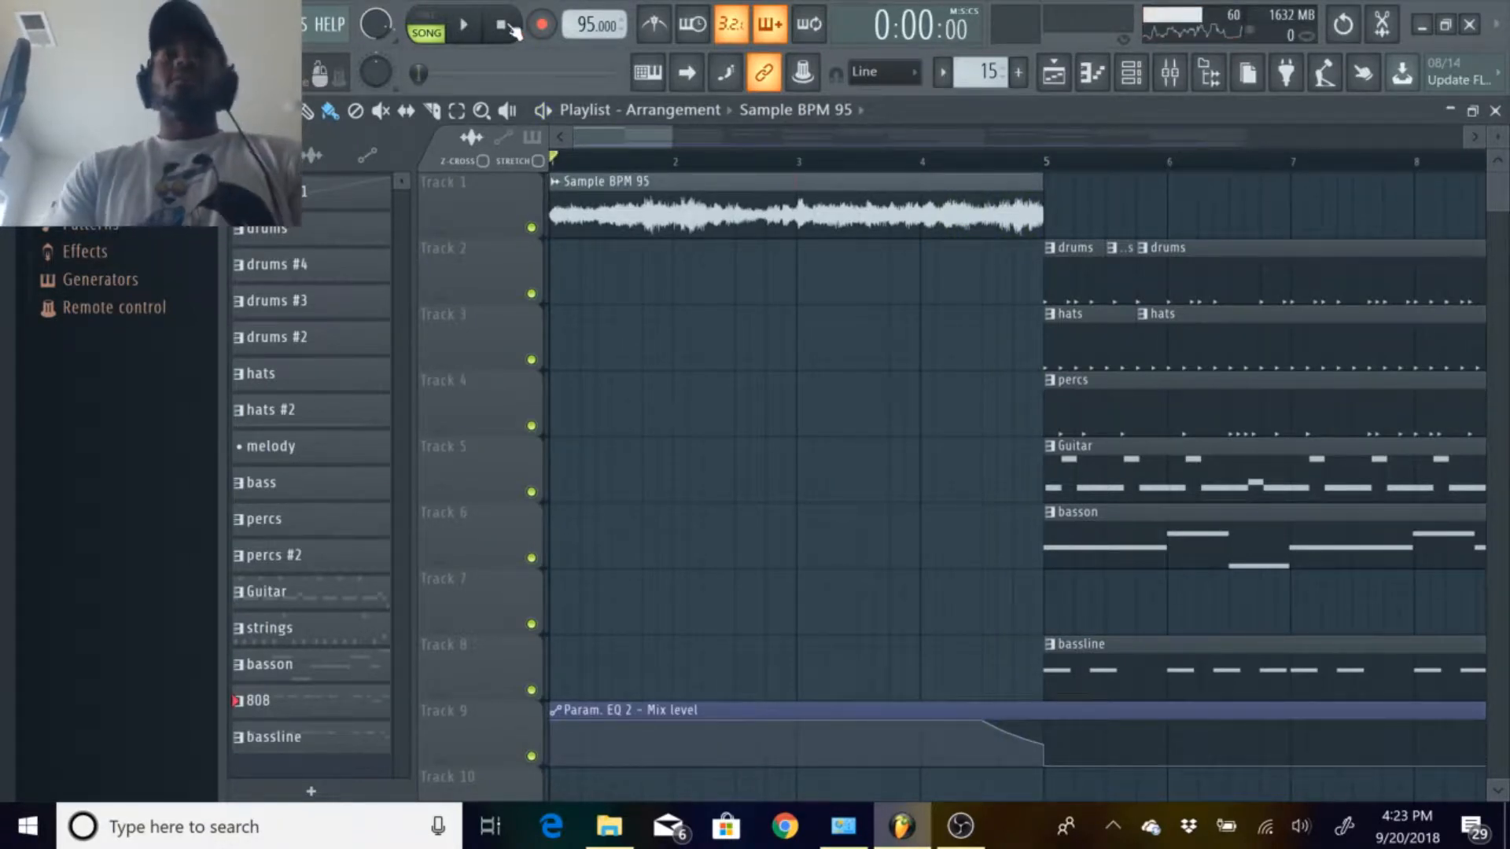
click(919, 167)
key(space)
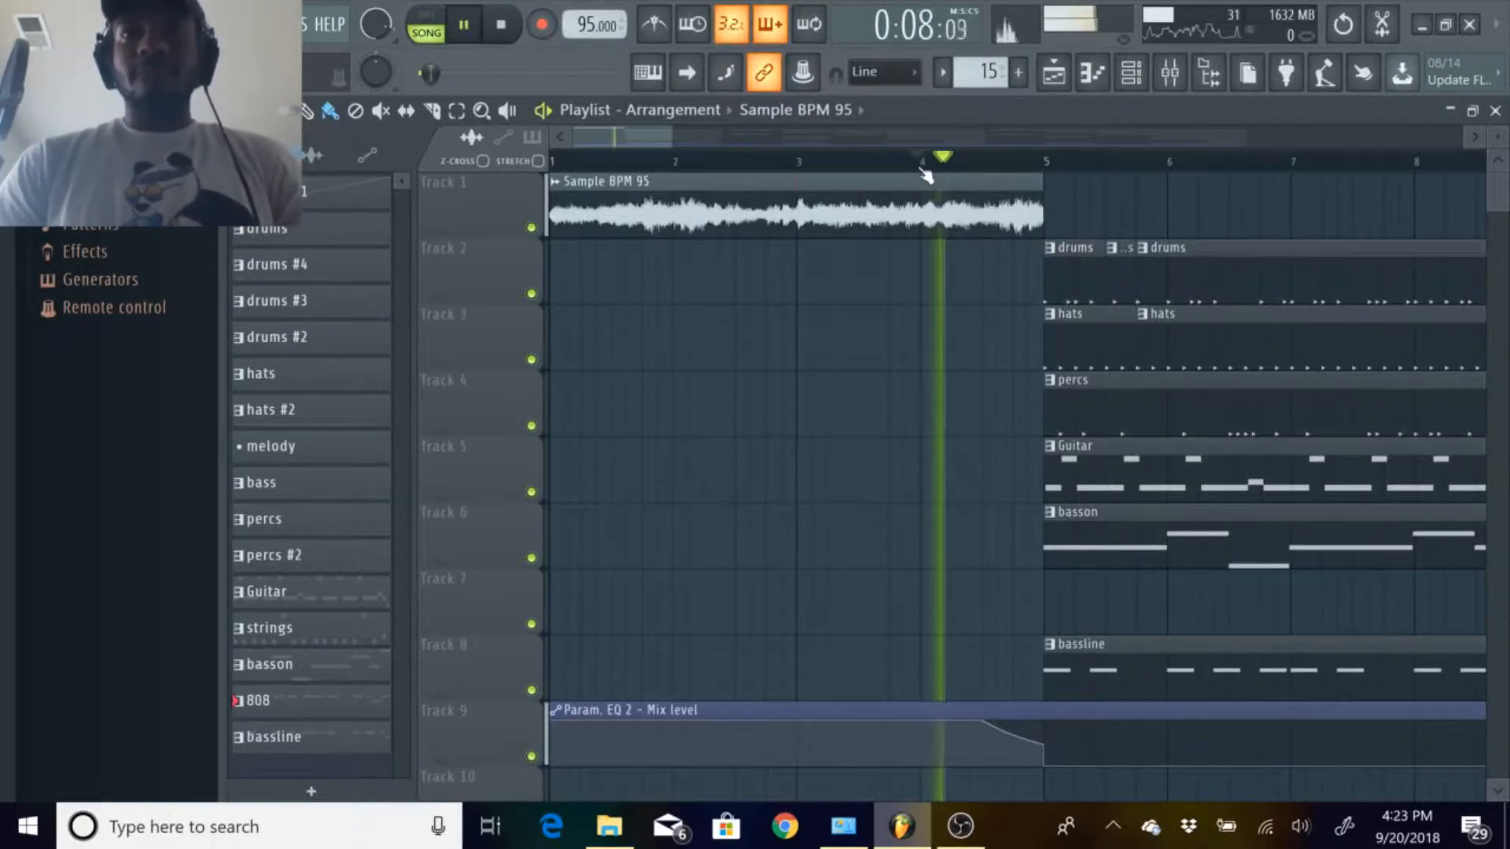
click(803, 167)
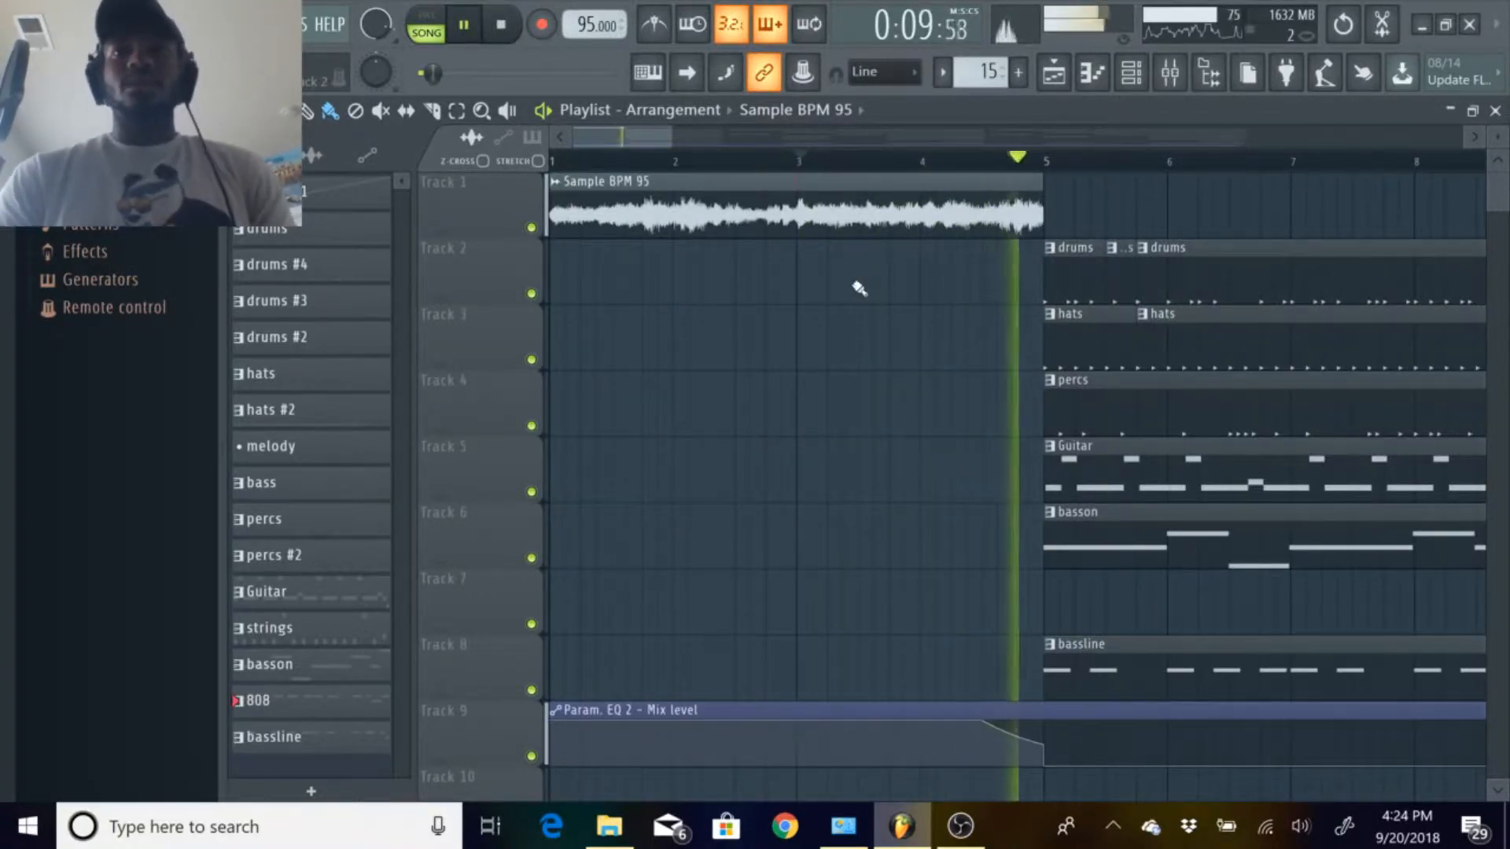
click(503, 24)
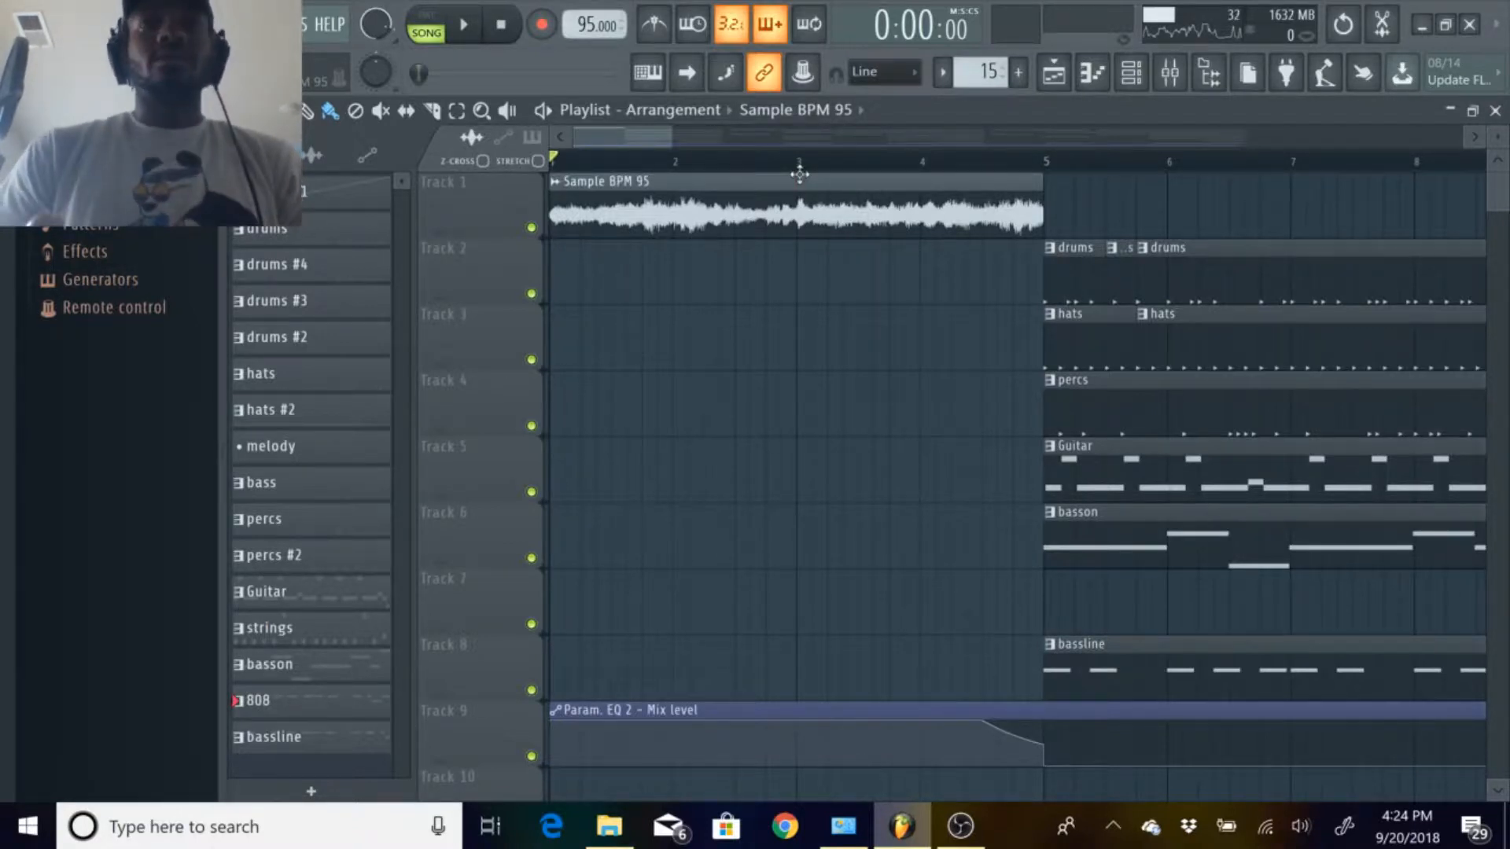
key(space)
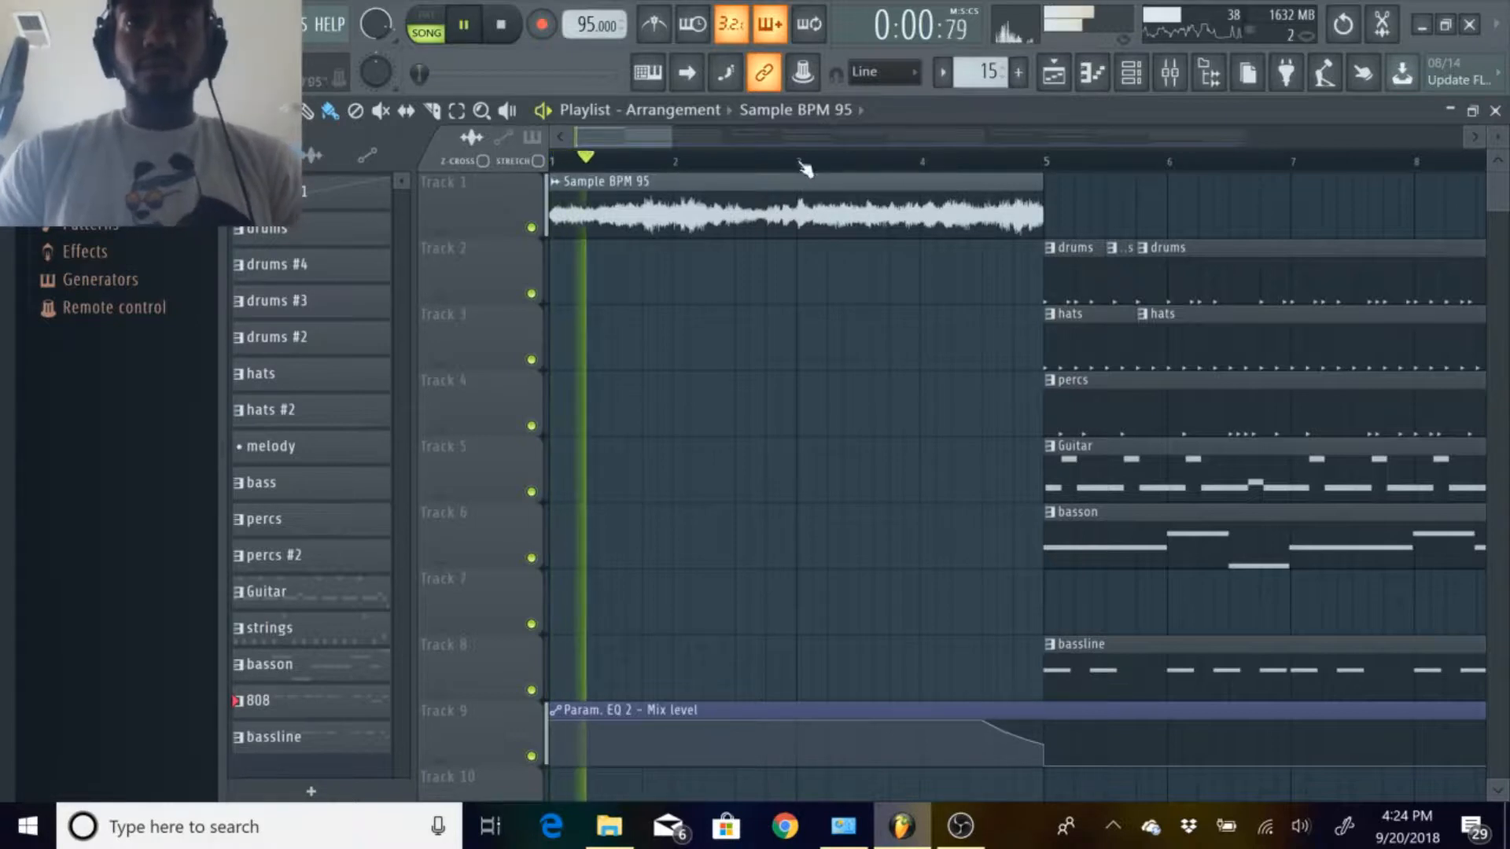
click(800, 162)
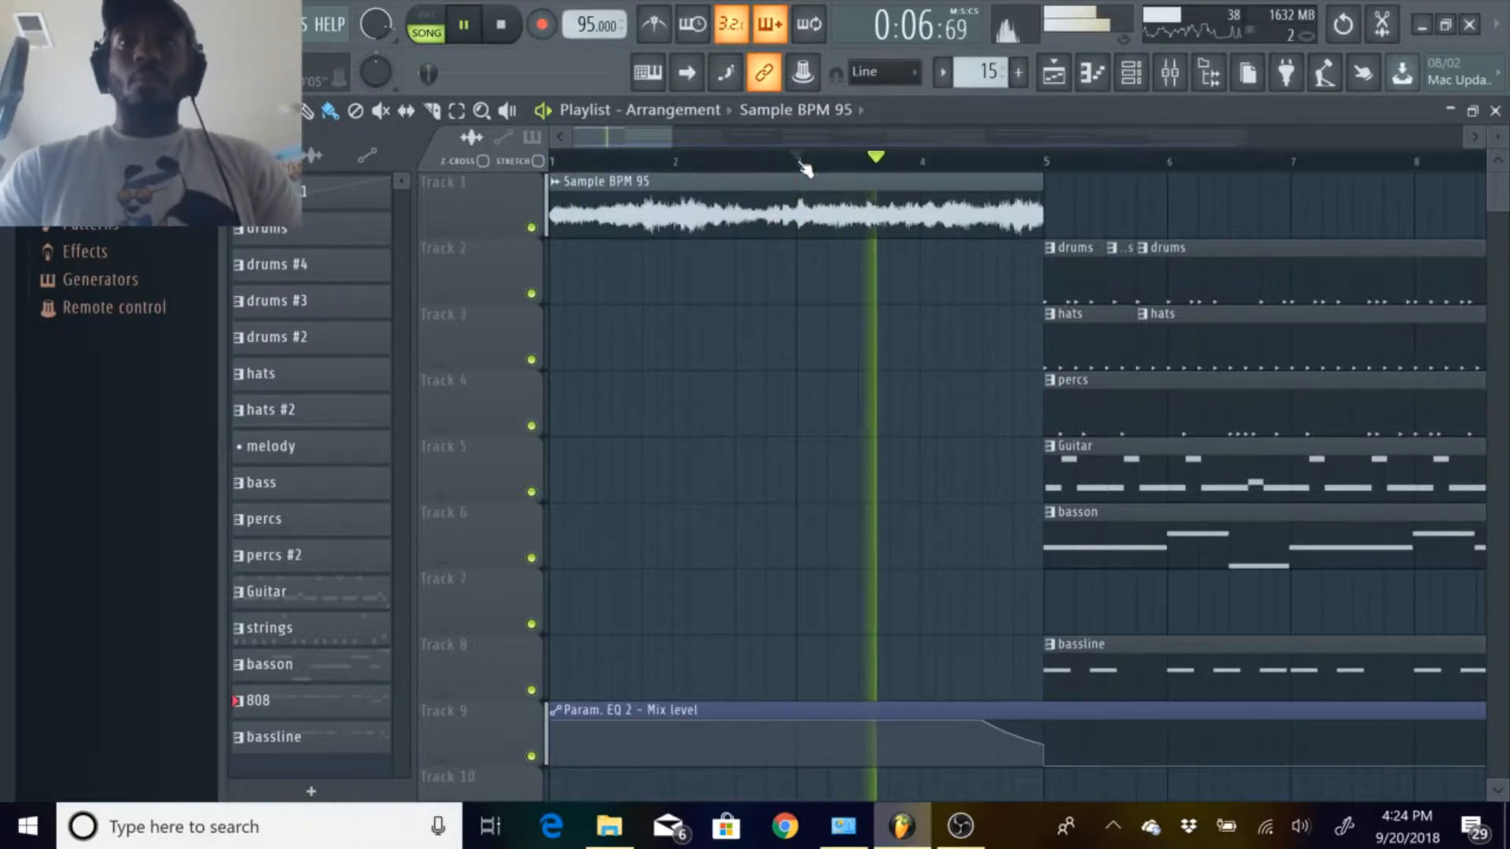
key(space)
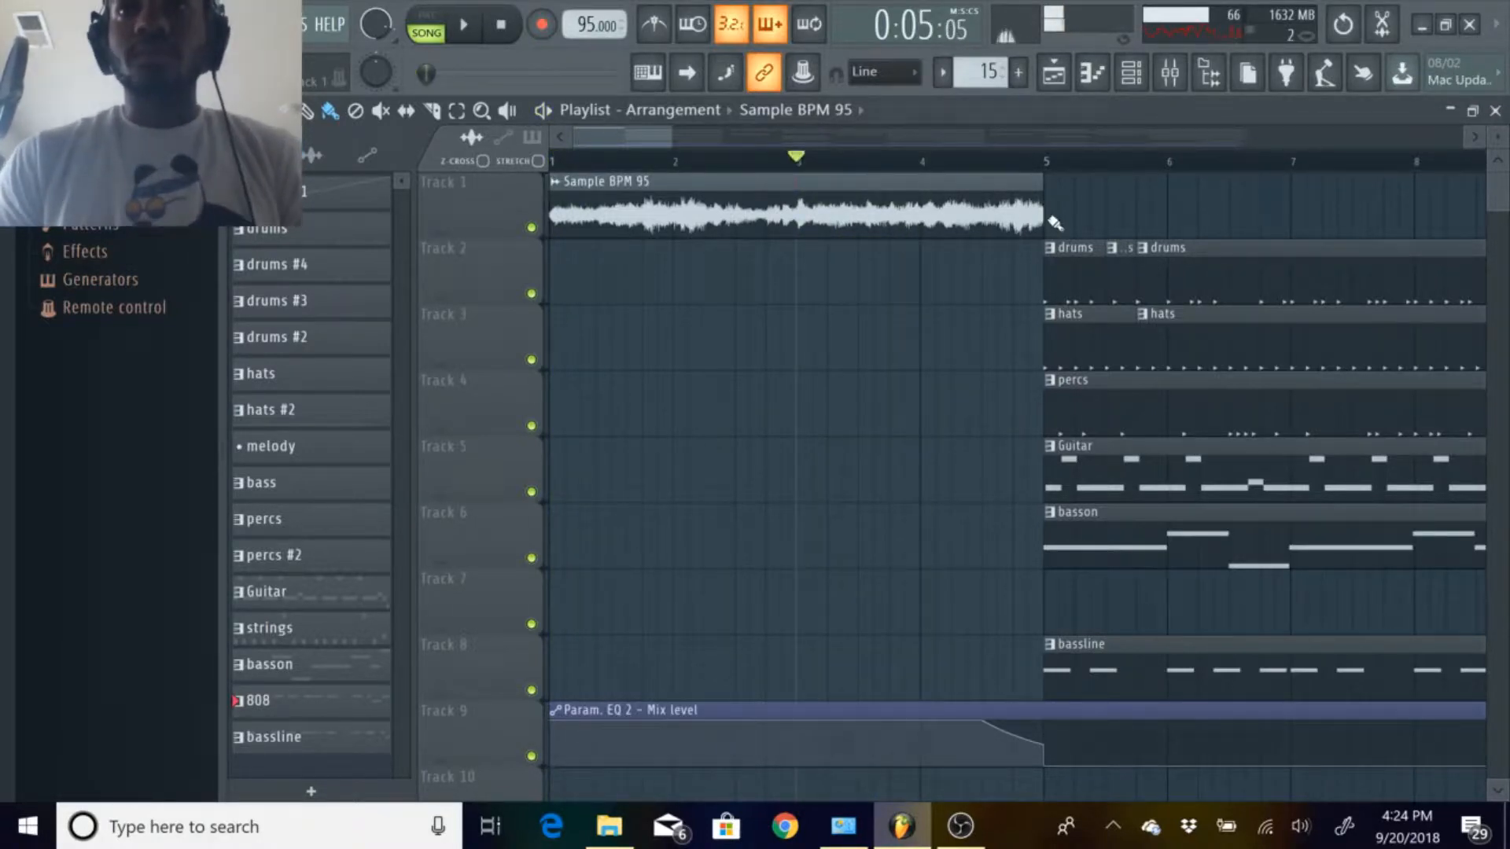
Shorten the Sample BPM 95 clip on Track 1 so that it ends at bar 4.
drag(1042, 219, 924, 239)
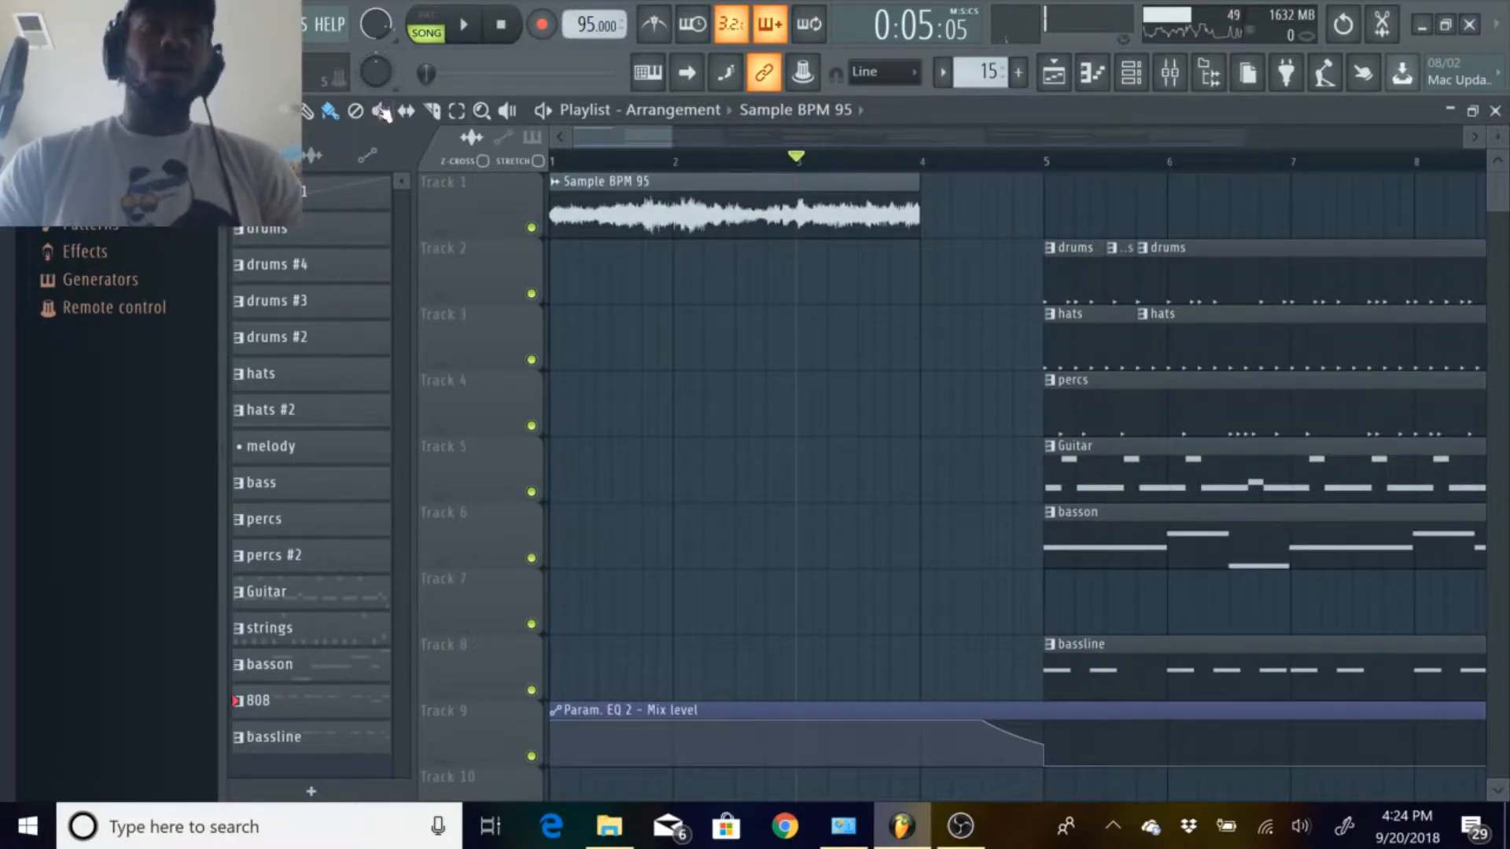
Switch the playlist snap to Bar and back to 1/2 step.
click(267, 111)
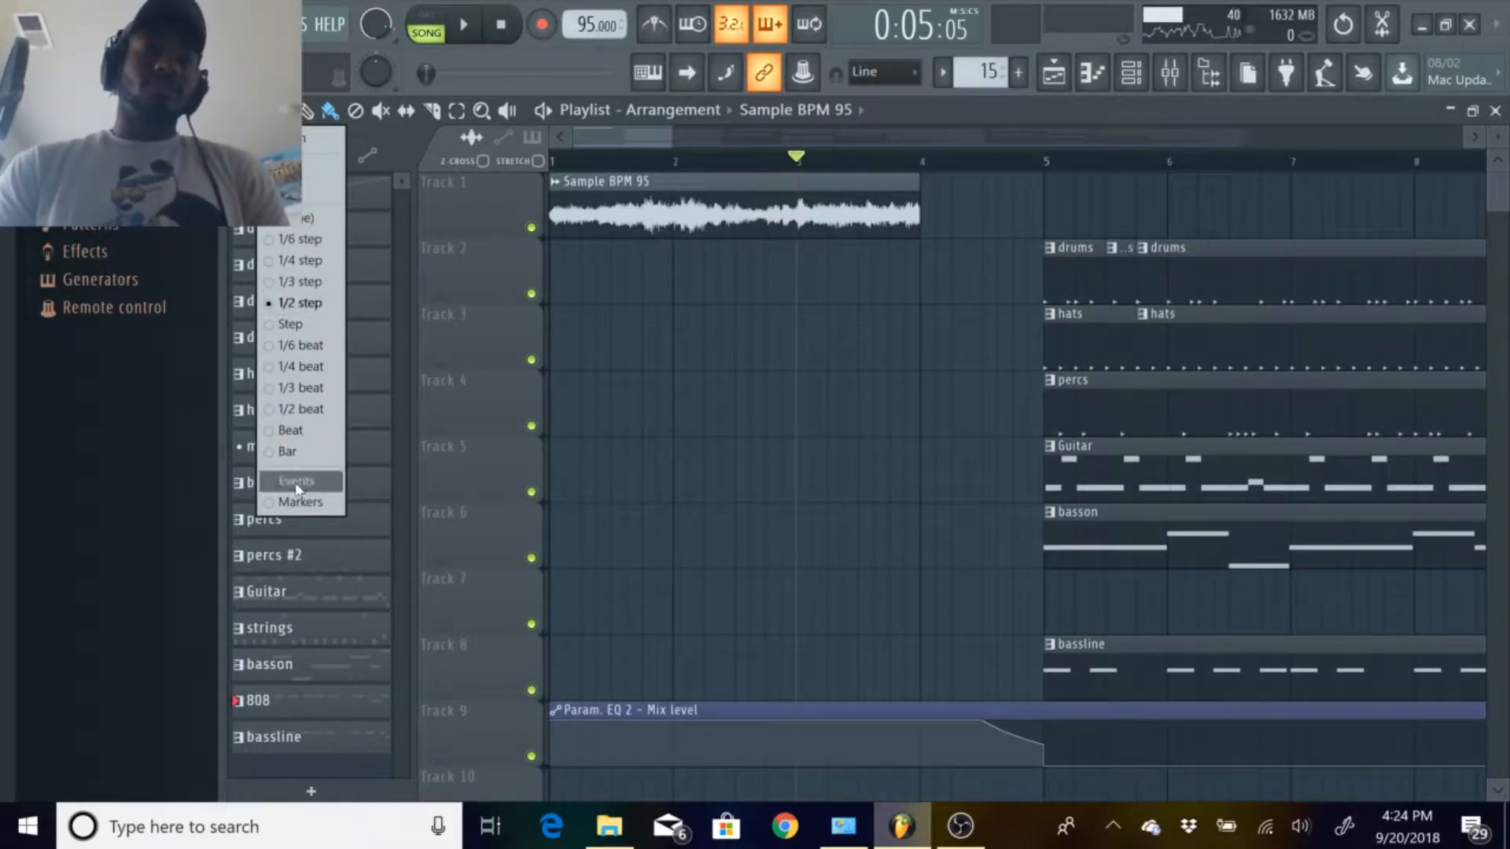
click(299, 448)
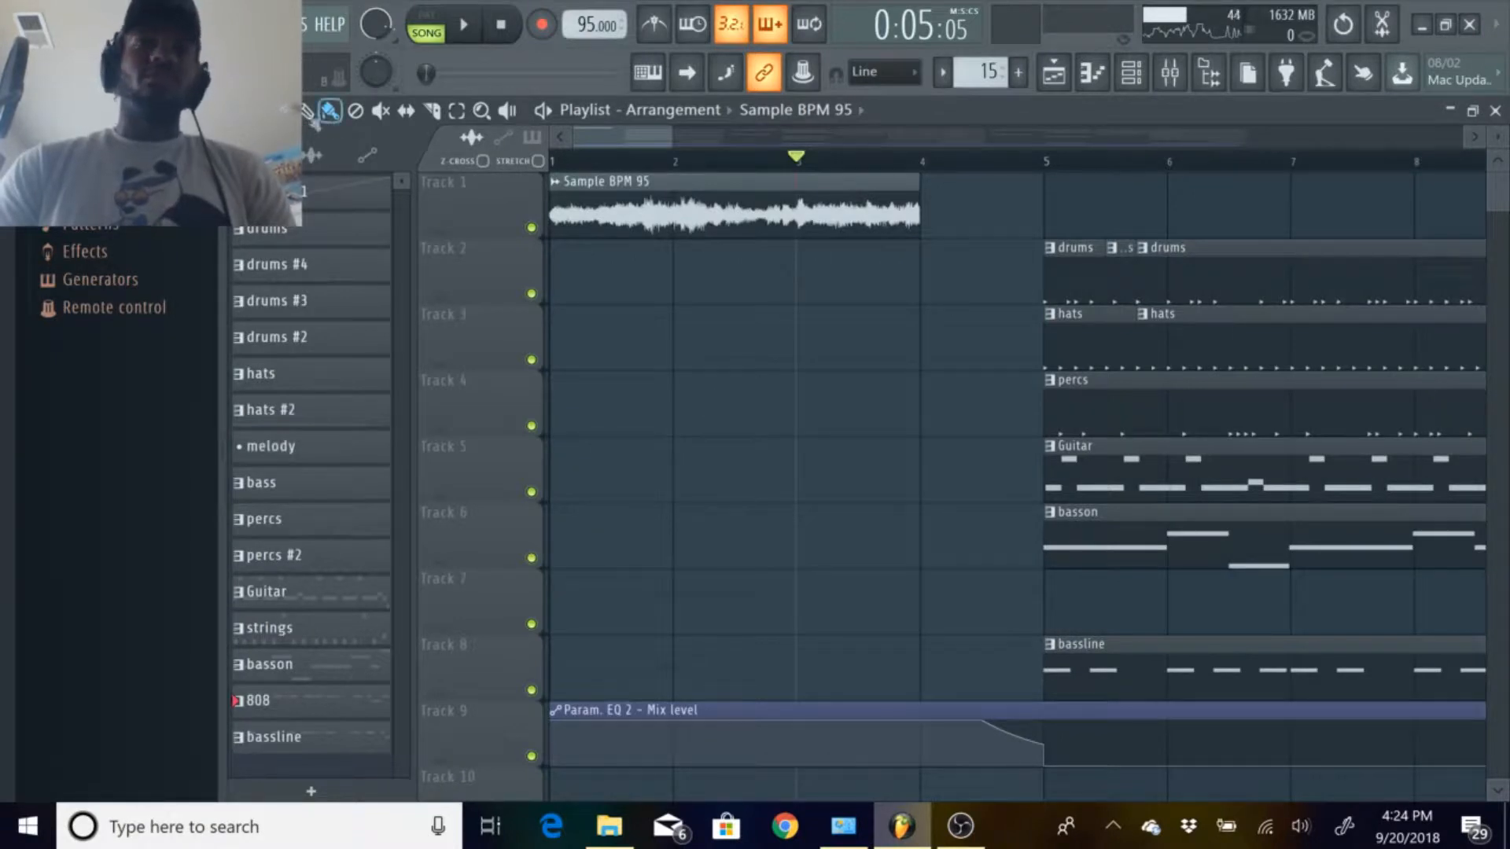
click(269, 111)
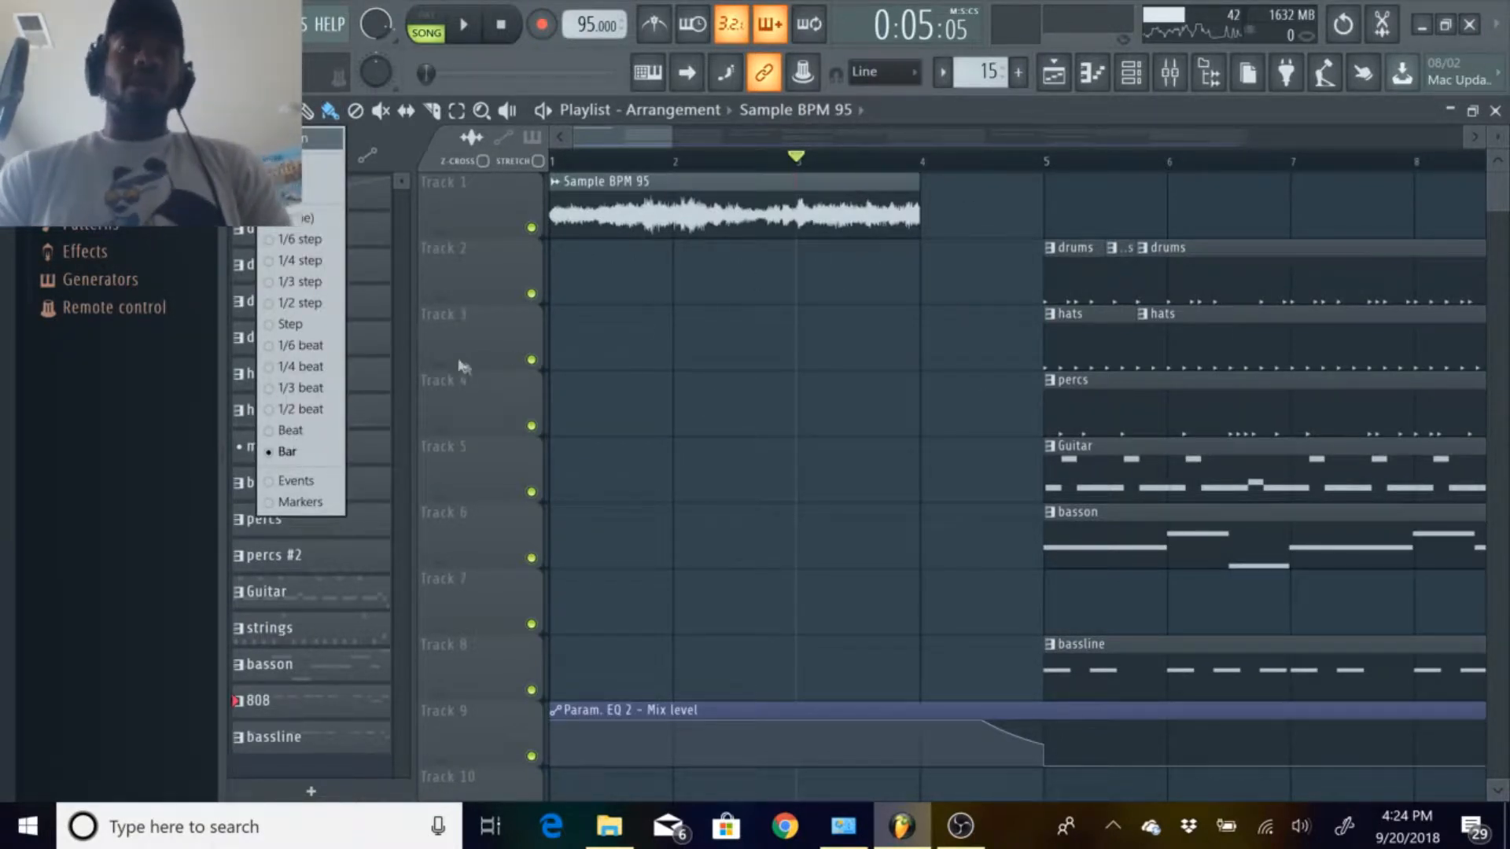
click(298, 303)
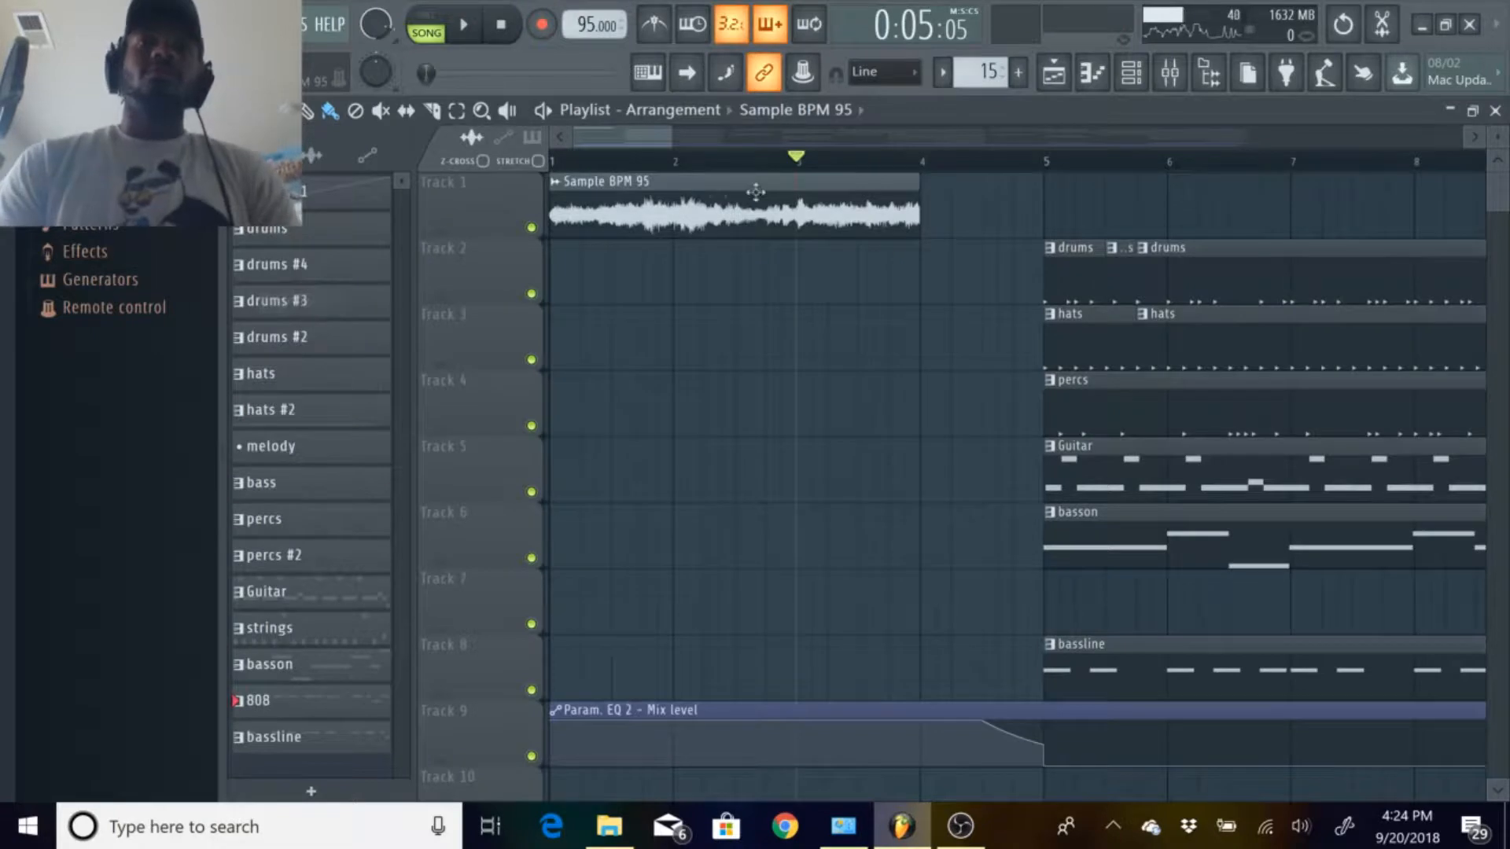
Slice the Sample BPM 95 clip on Track 1 at bar 3.
click(431, 110)
drag(666, 141, 609, 144)
key(space)
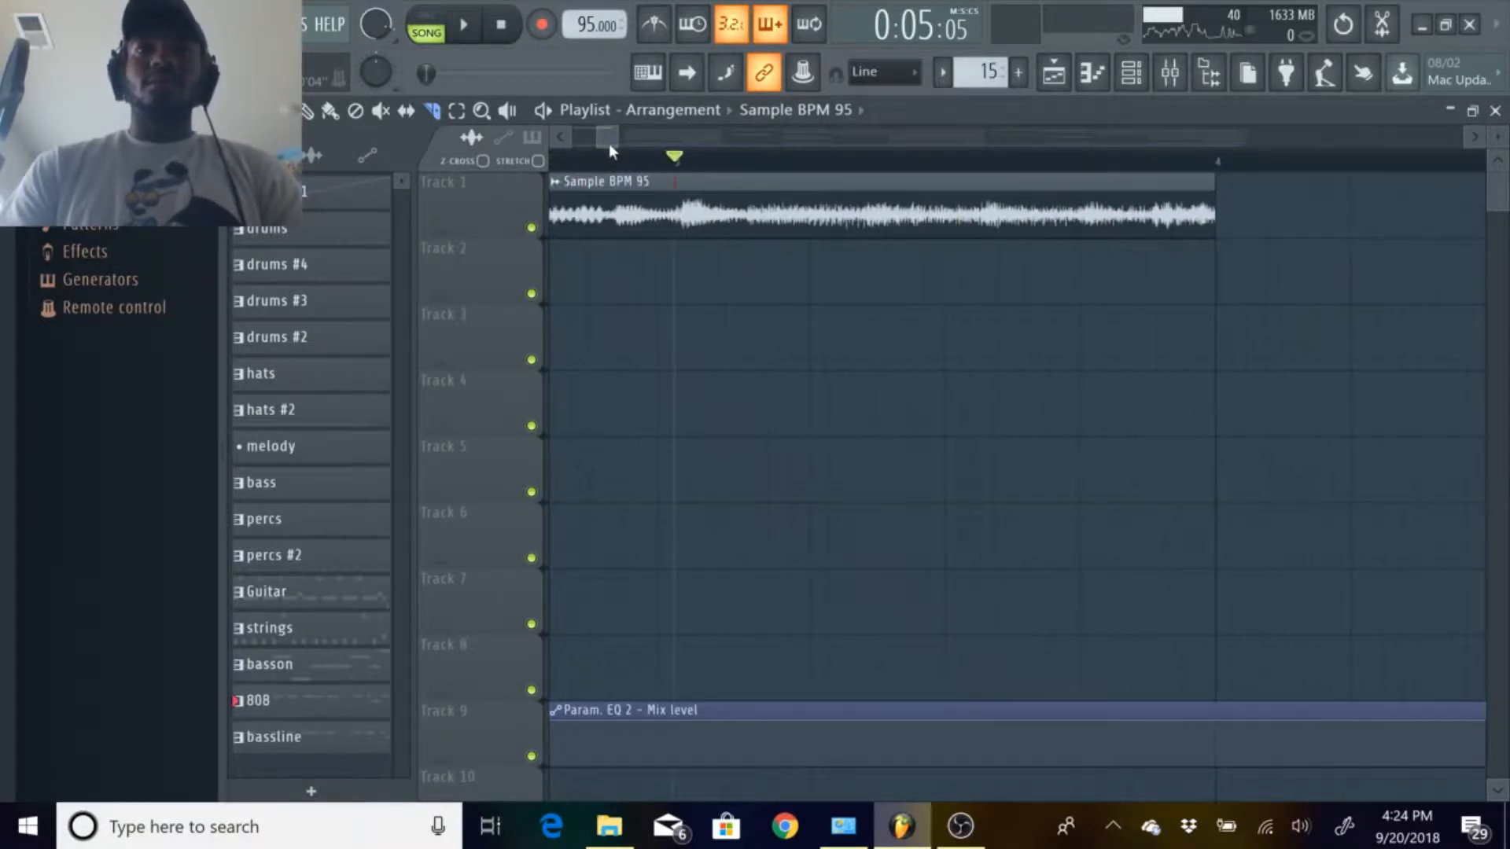
key(space)
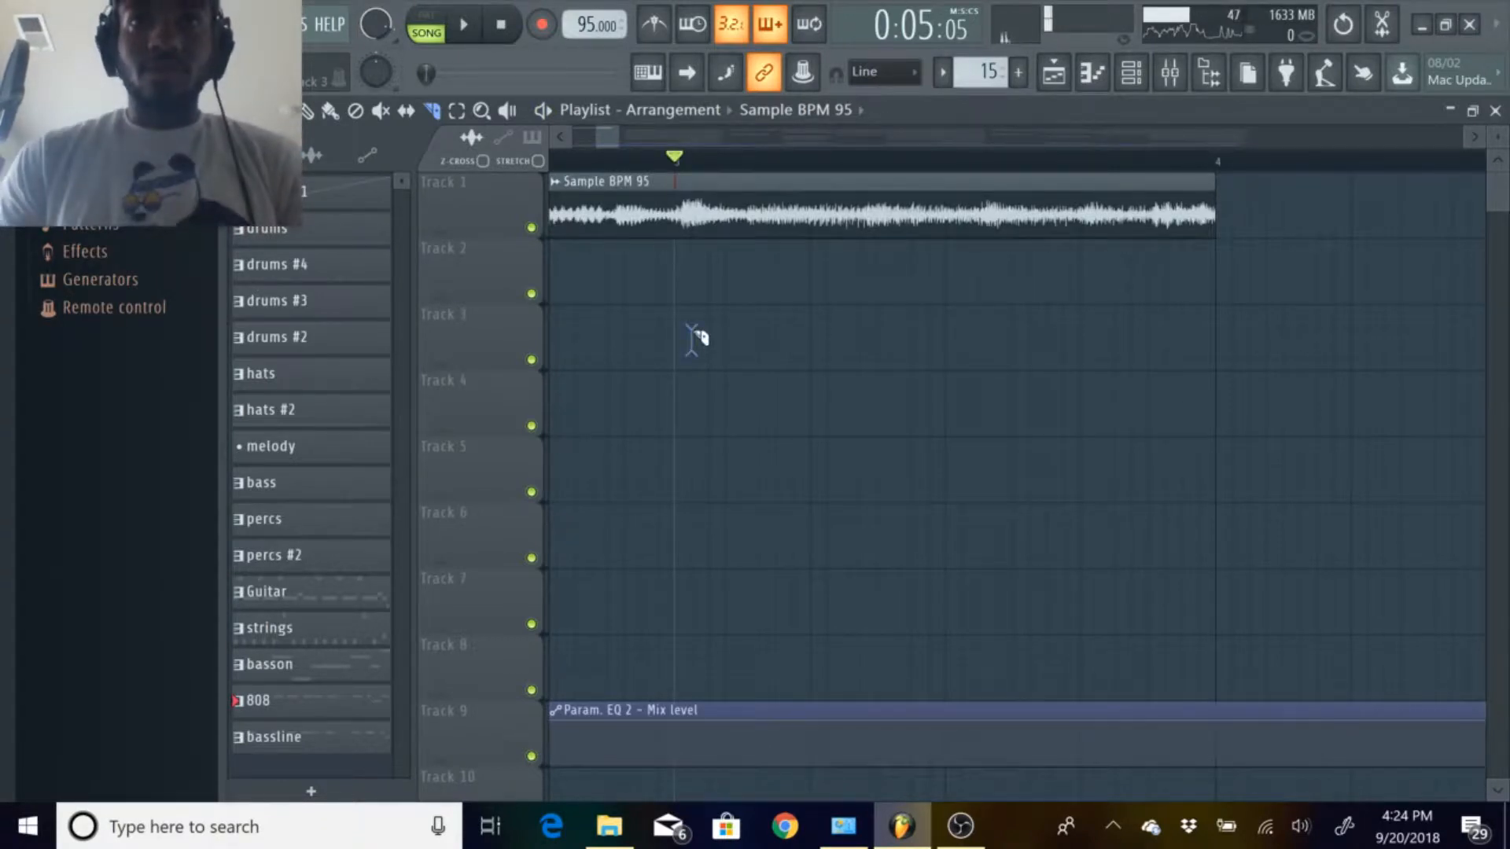
drag(692, 370, 691, 217)
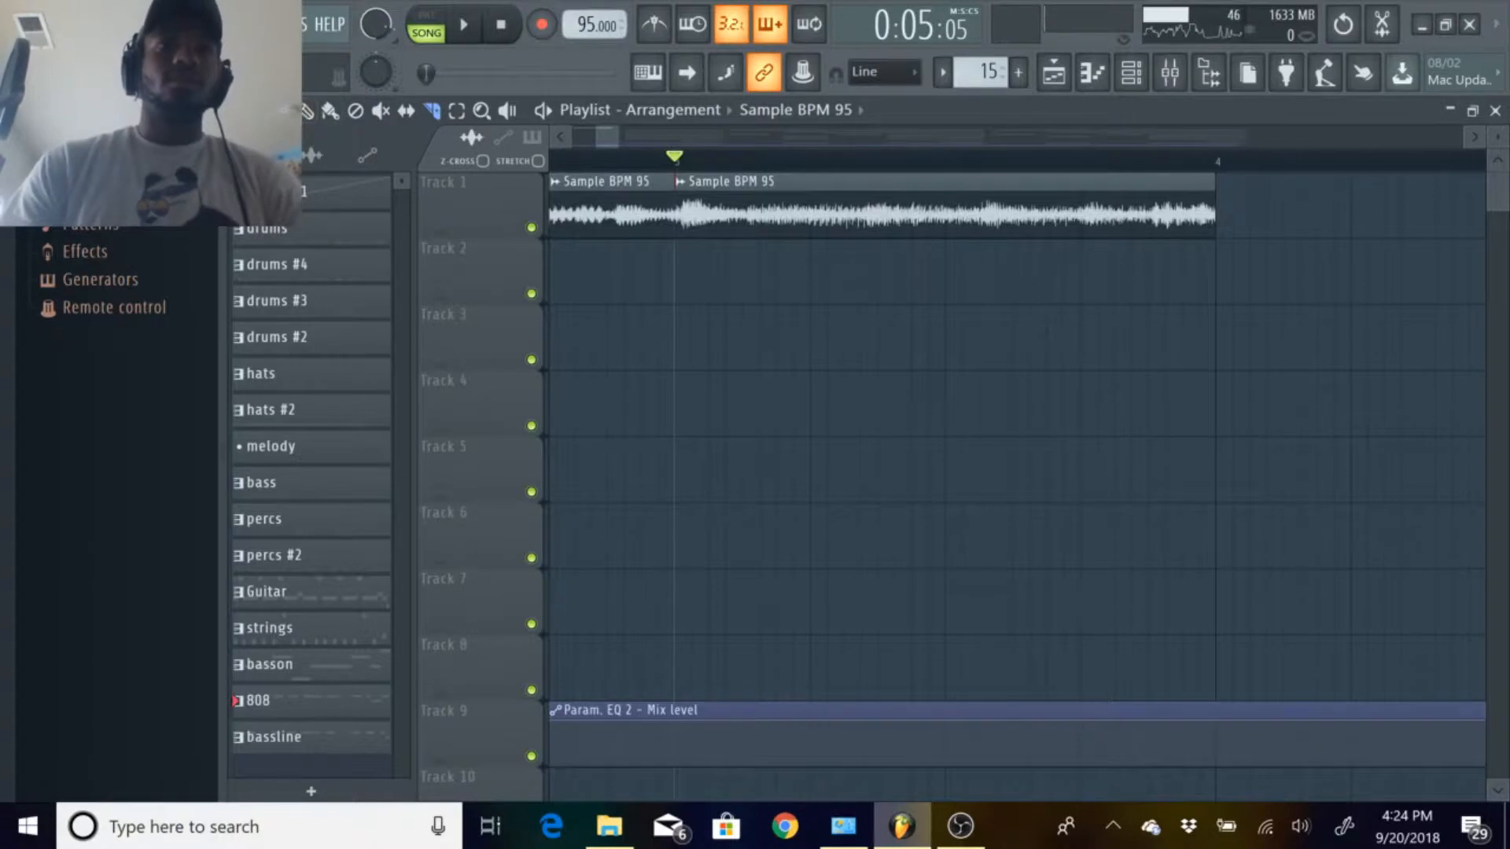
Duplicate the sample slice between bars 3 and 4 directly after itself and play the result.
drag(762, 370, 849, 171)
key(ctrl+b)
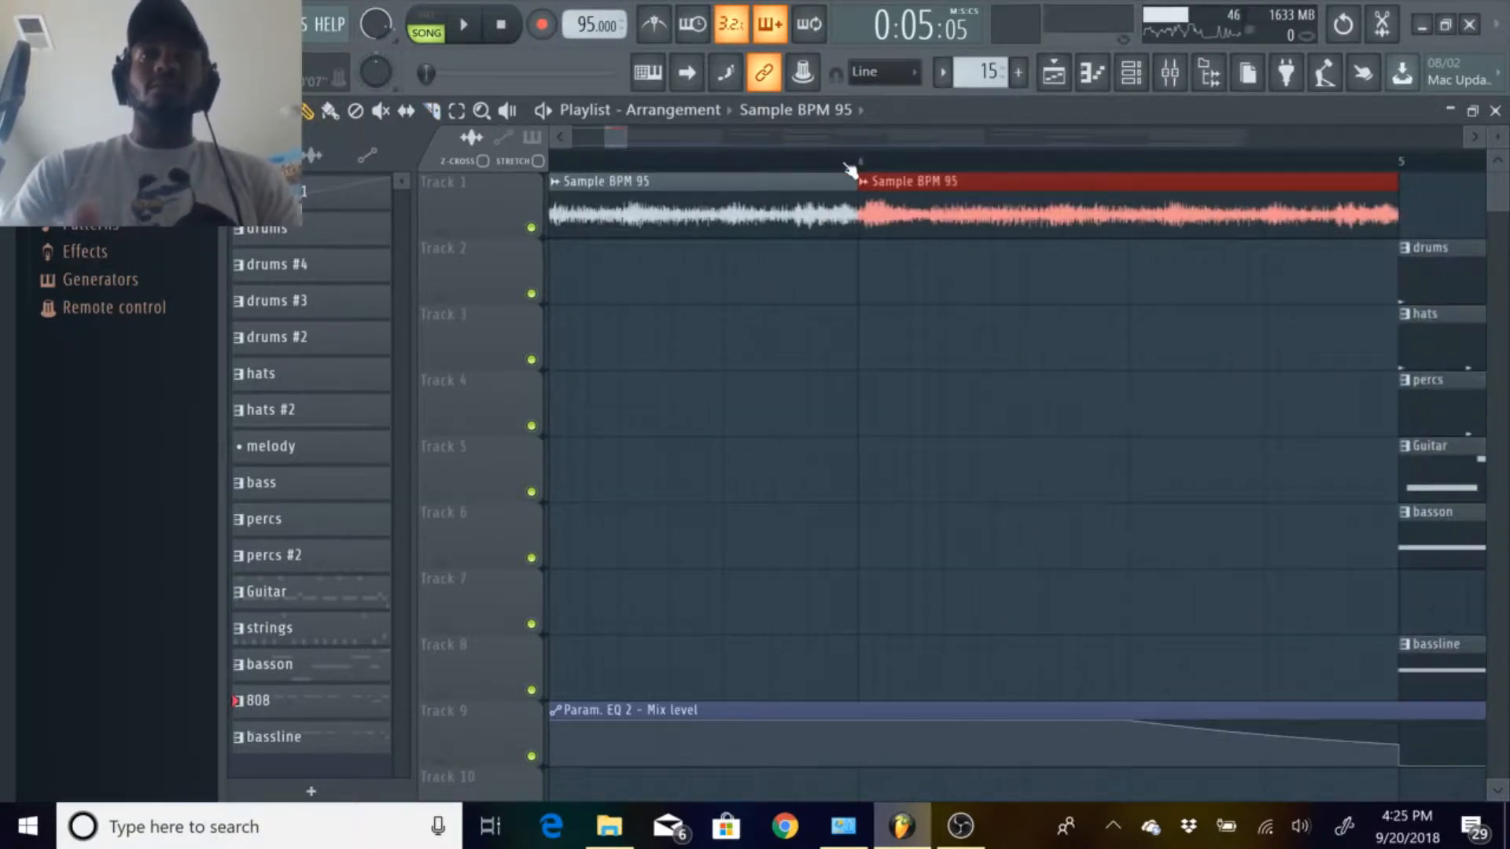
key(space)
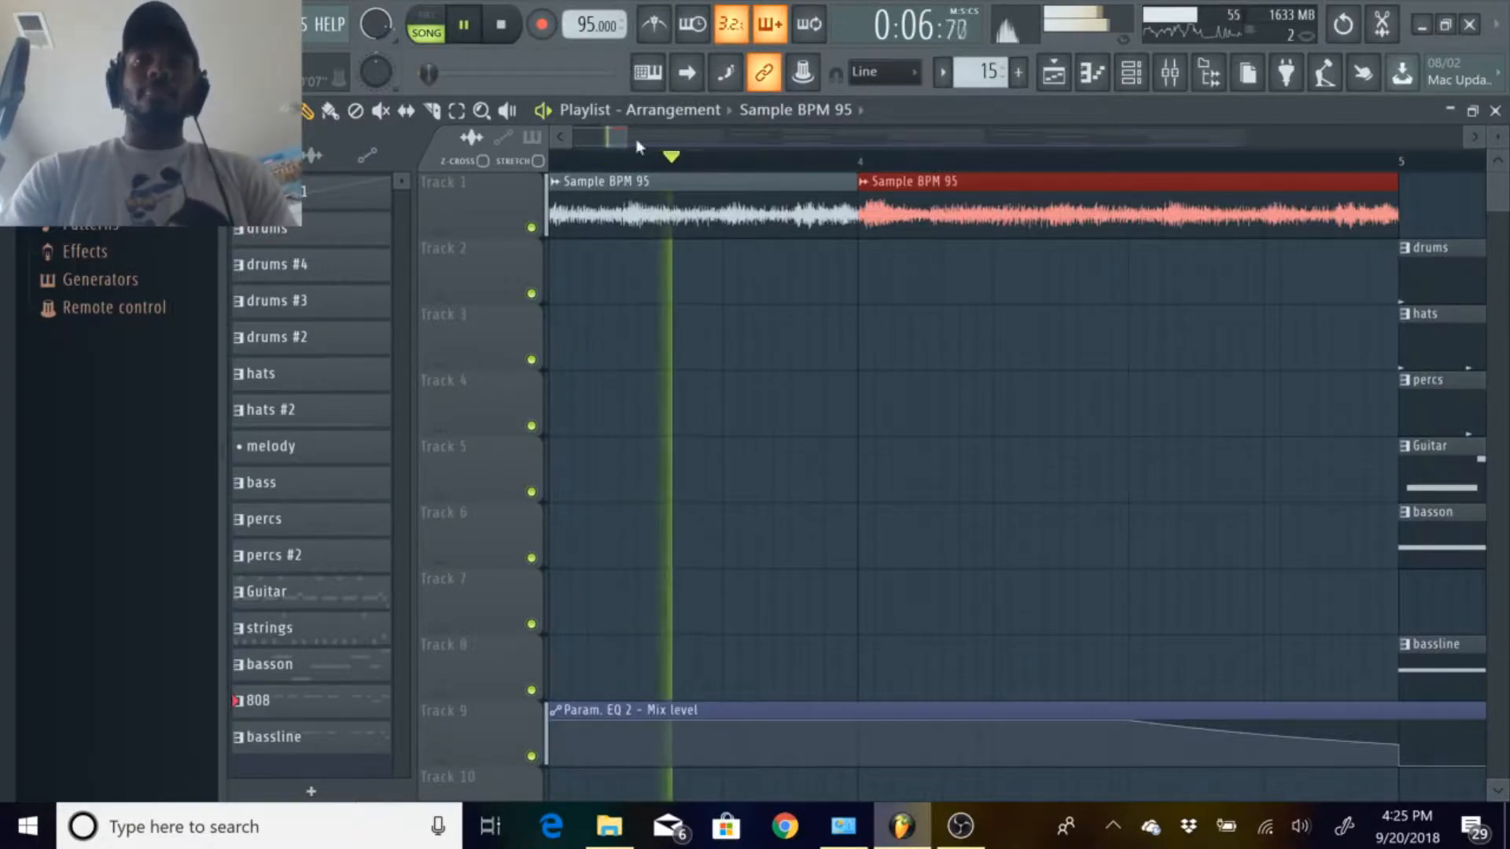
drag(630, 147, 691, 132)
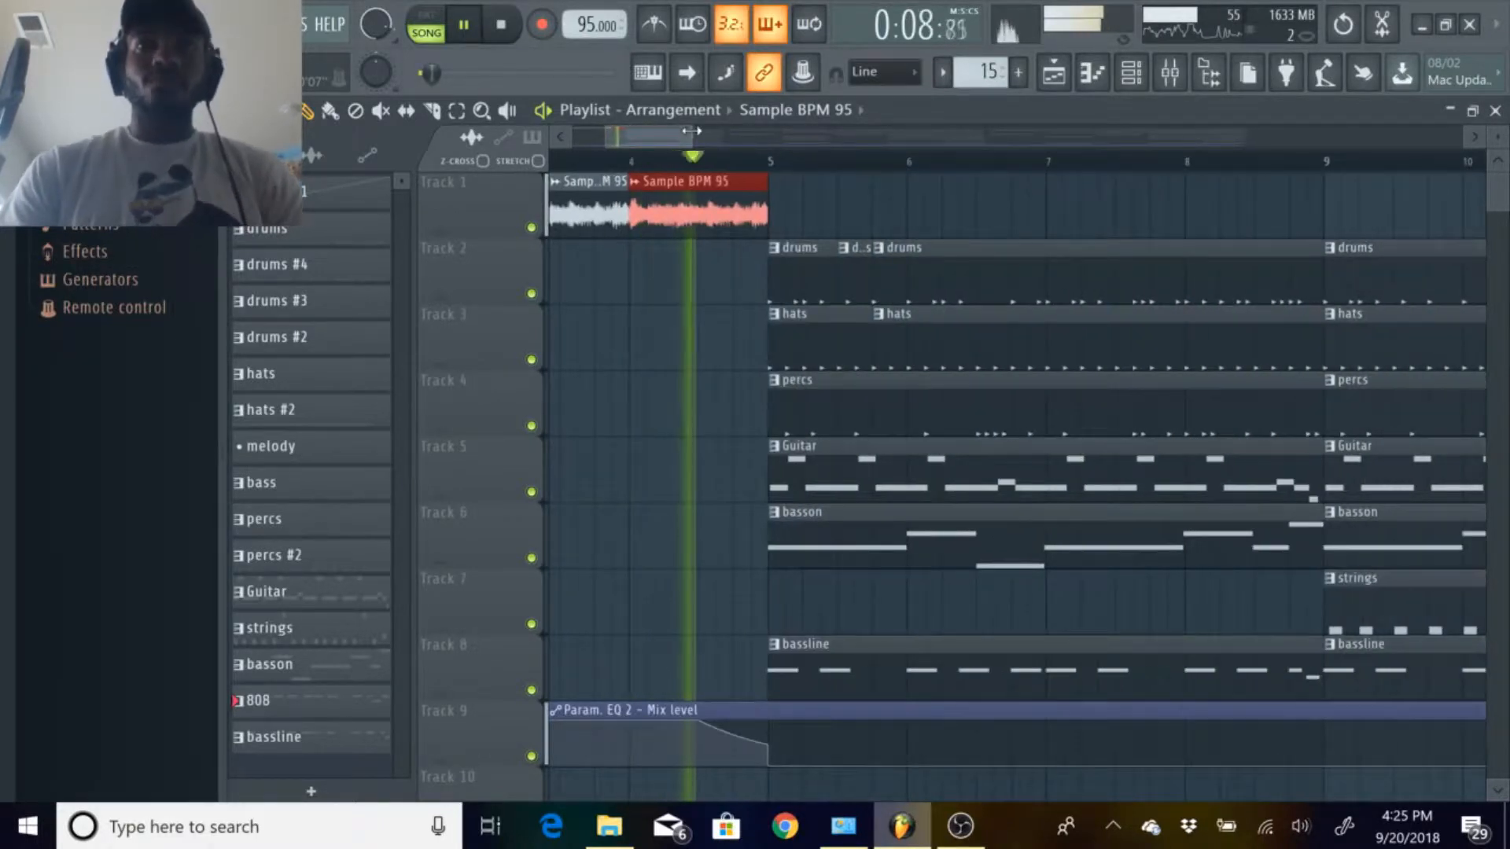
key(space)
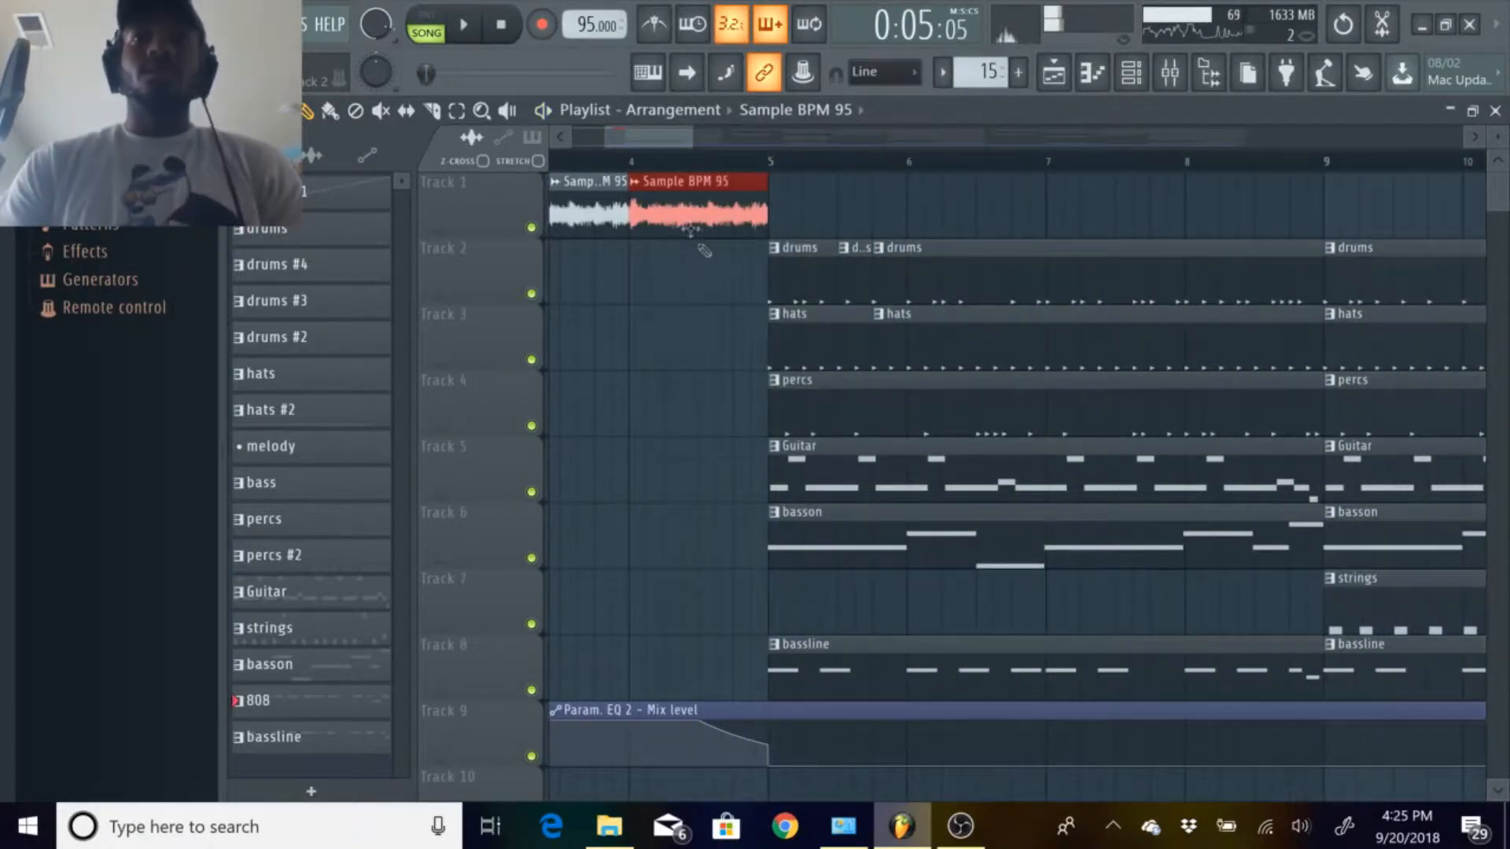
Extend the duplicated slice to bar 6, solo Track 1 and play the sample back.
drag(775, 222, 910, 228)
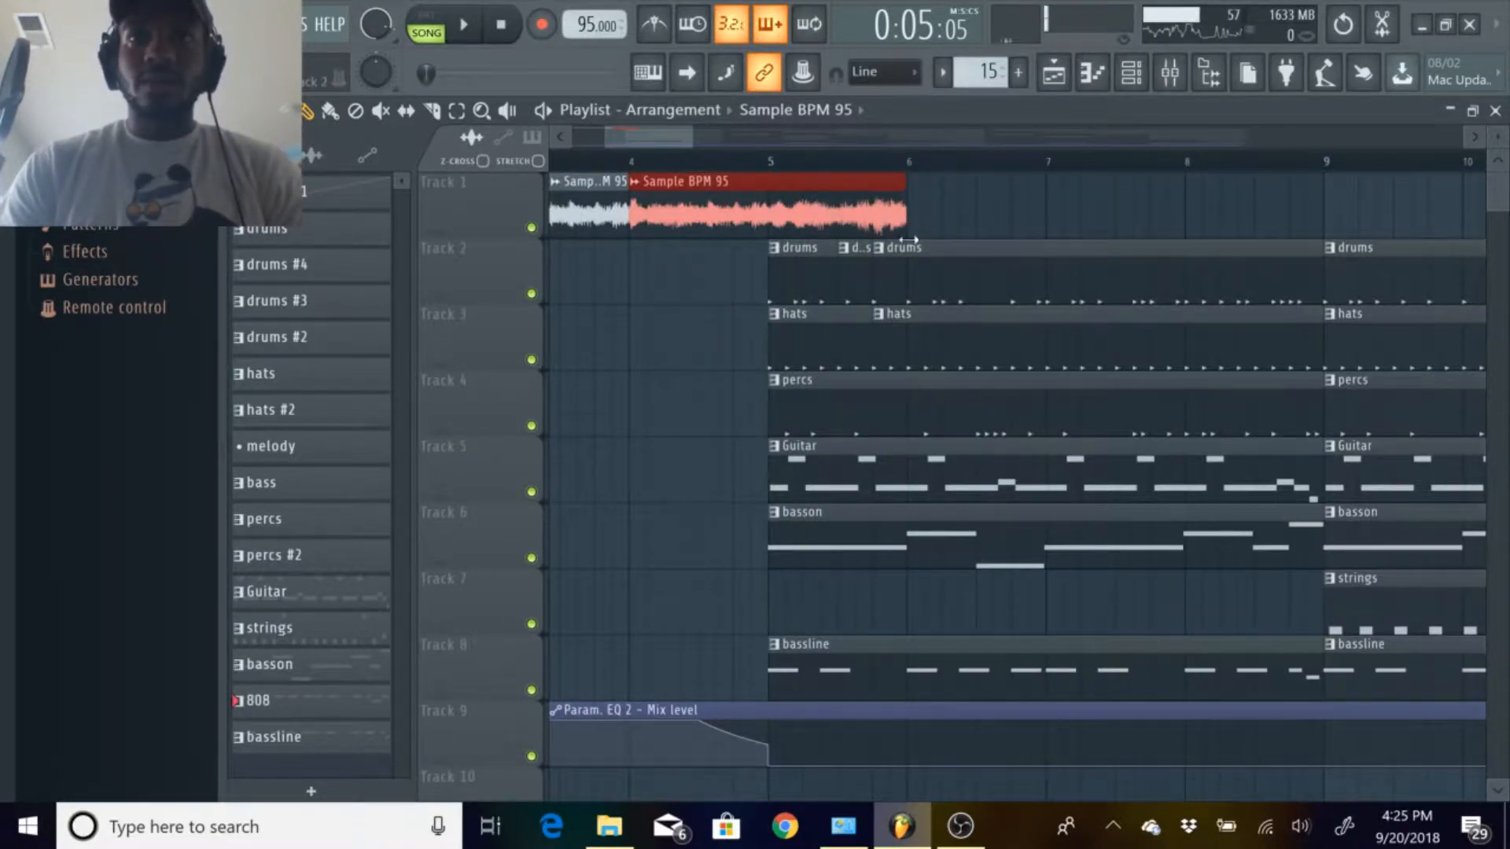
right_click(532, 228)
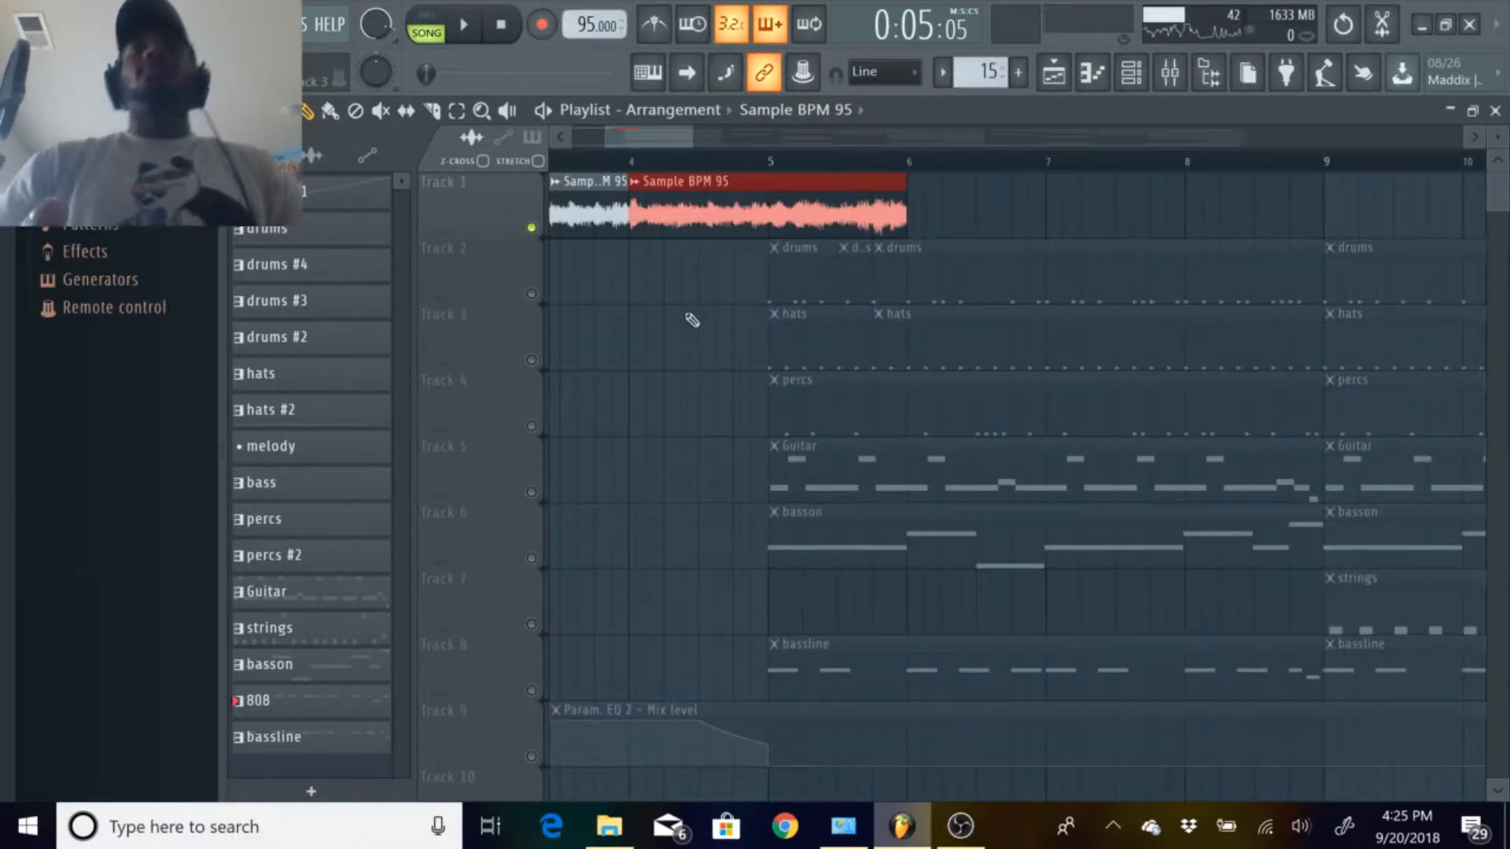
key(space)
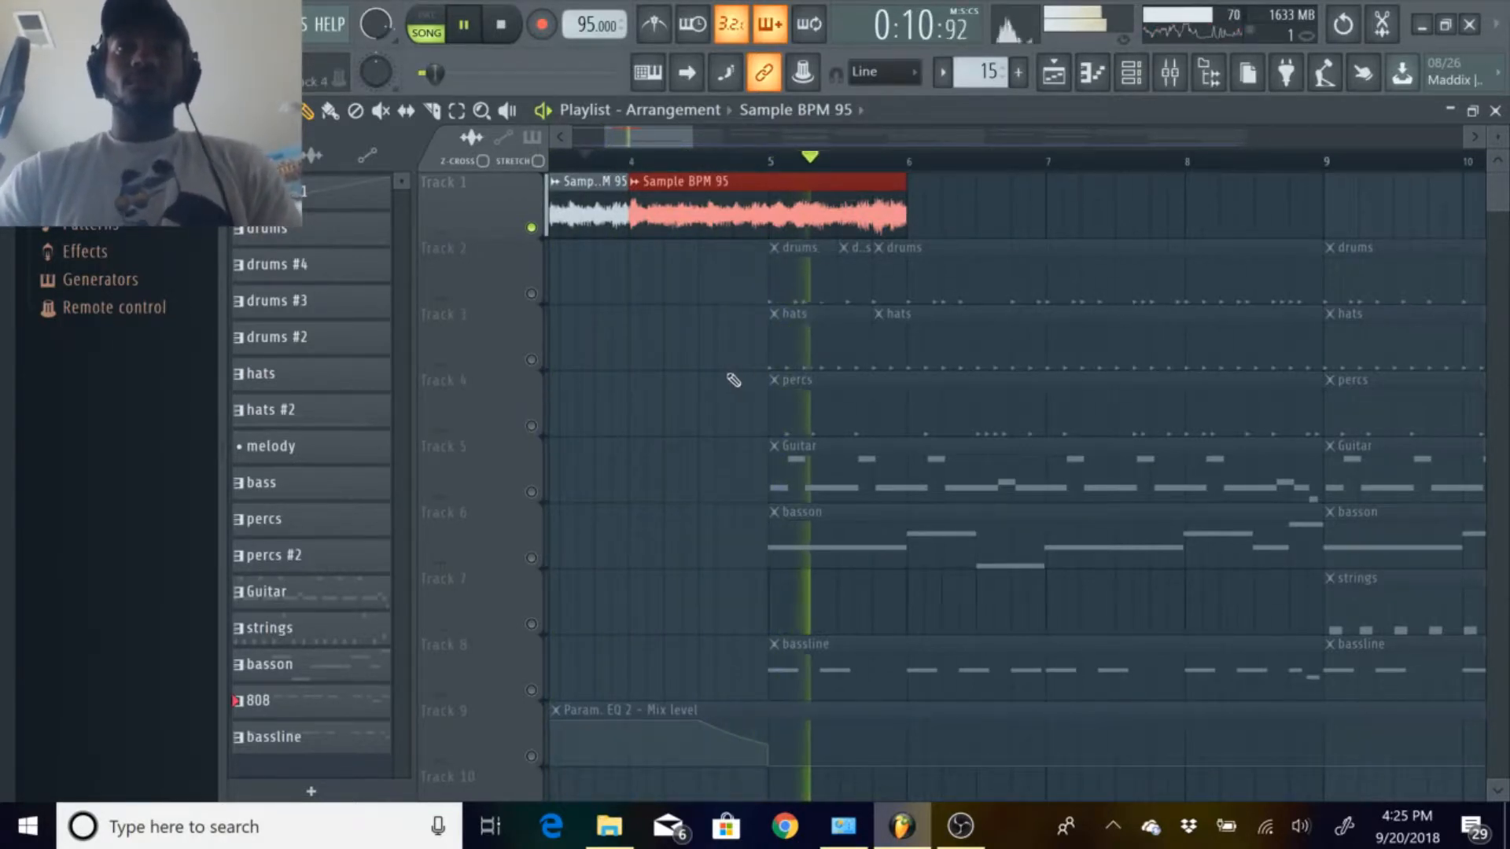
key(space)
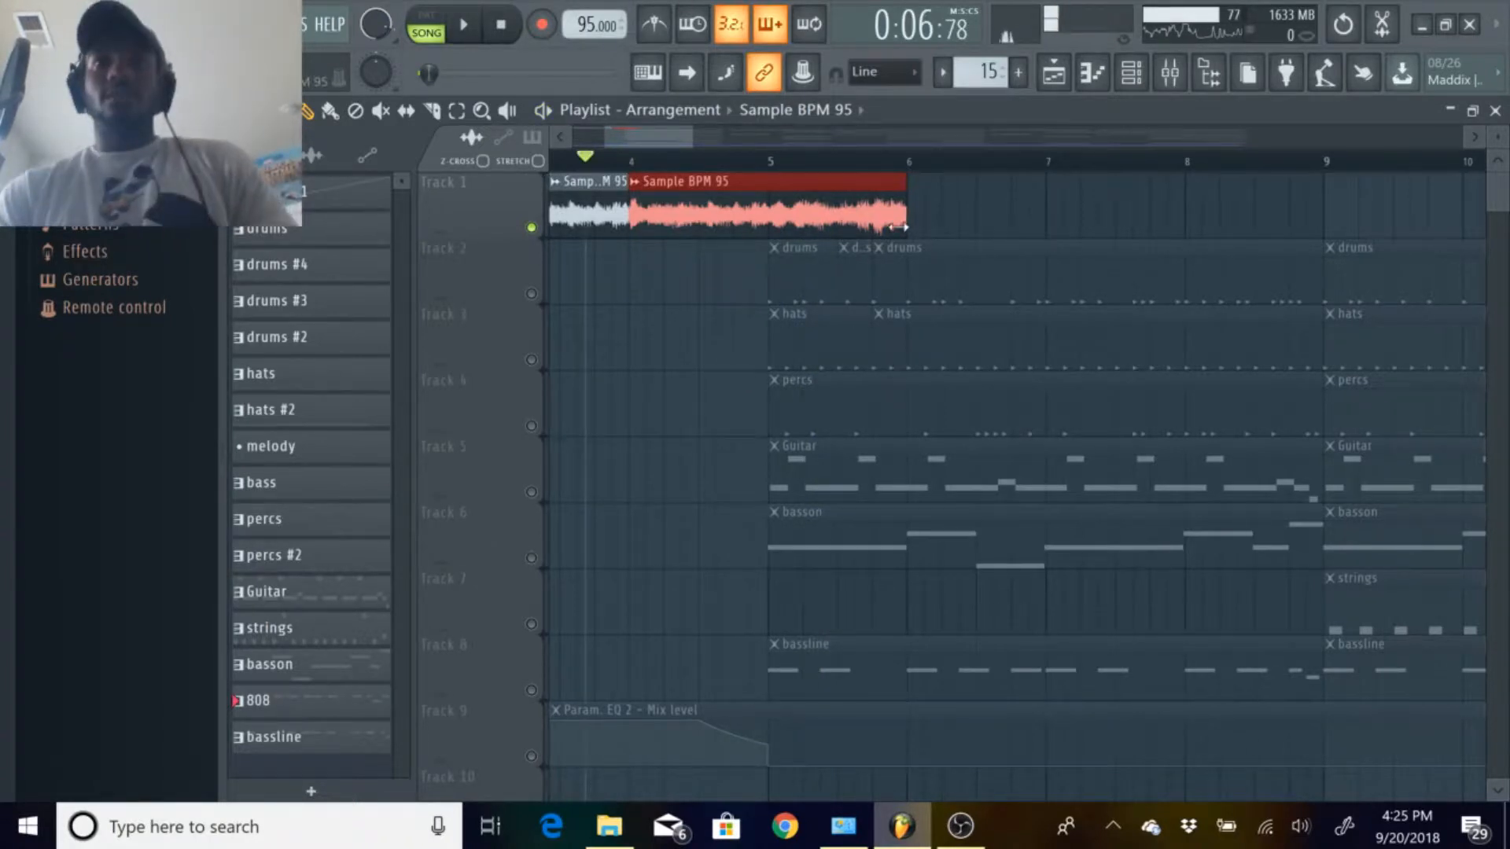
Shorten the duplicated slice to end halfway through bar 5, deselect it and play the sample back.
drag(896, 227, 832, 229)
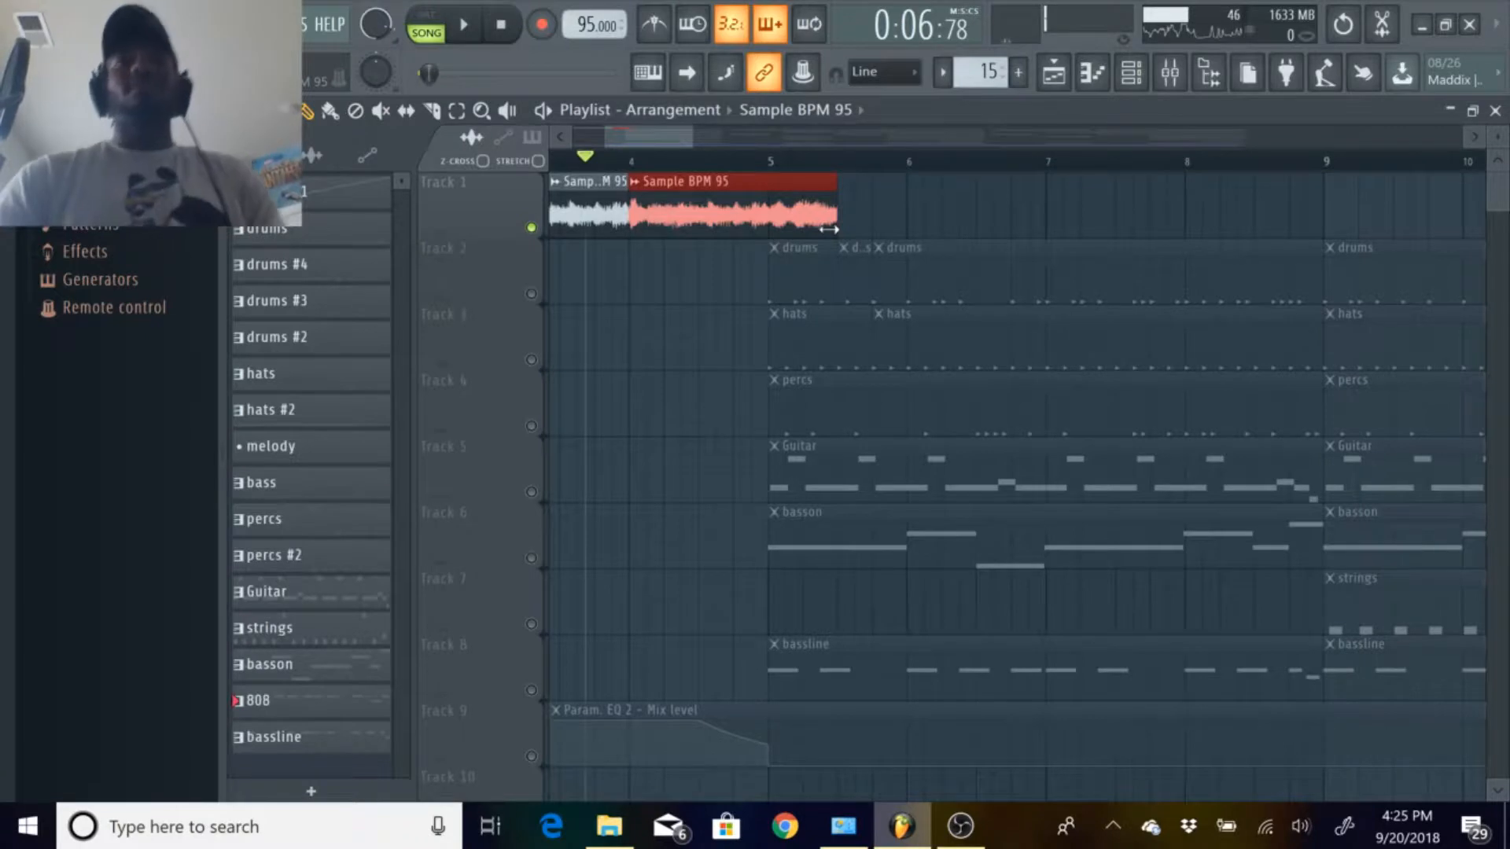
key(space)
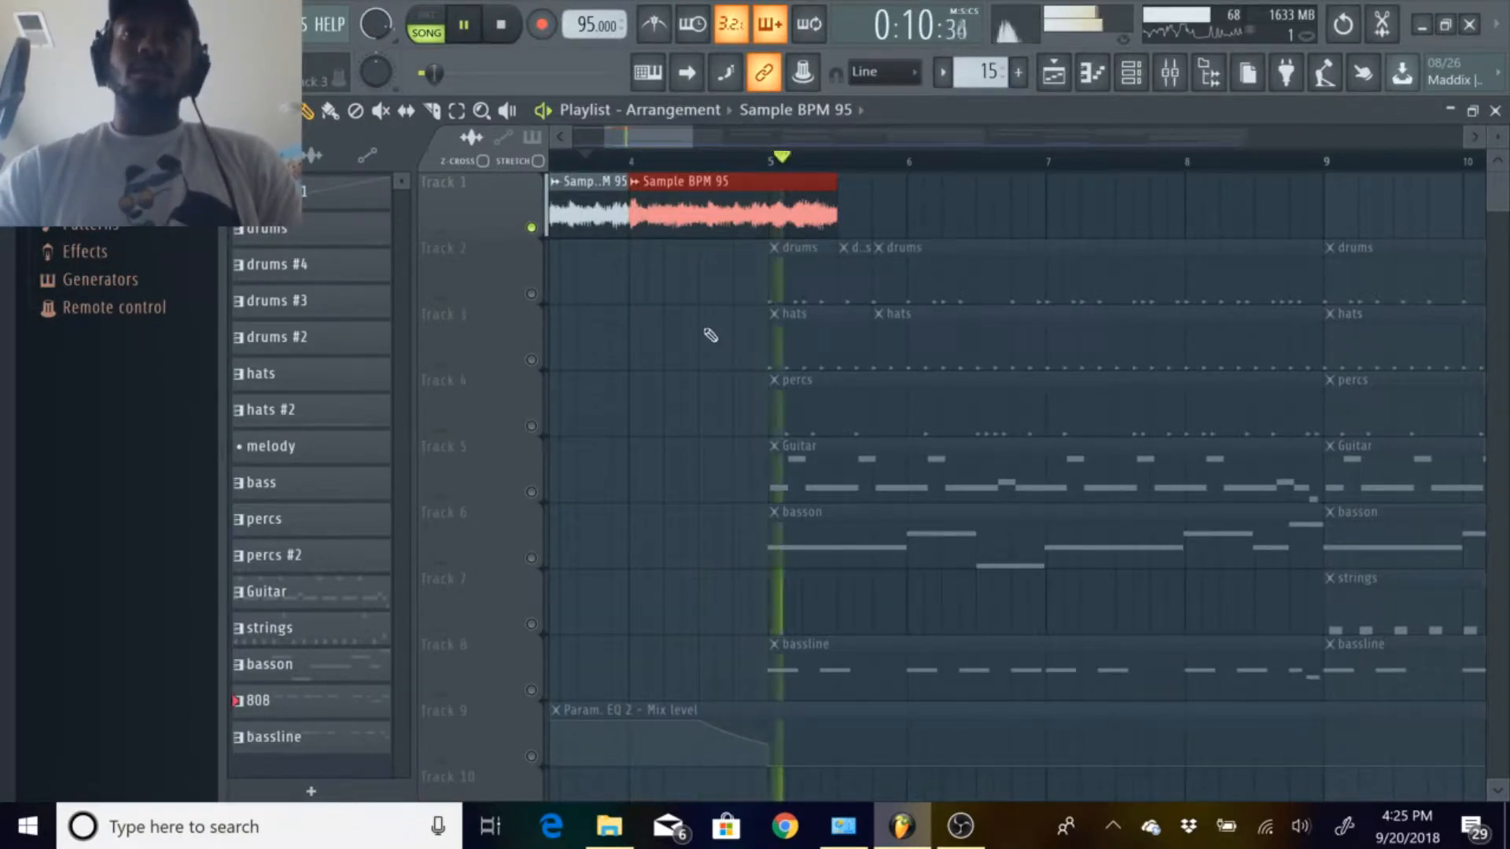
key(space)
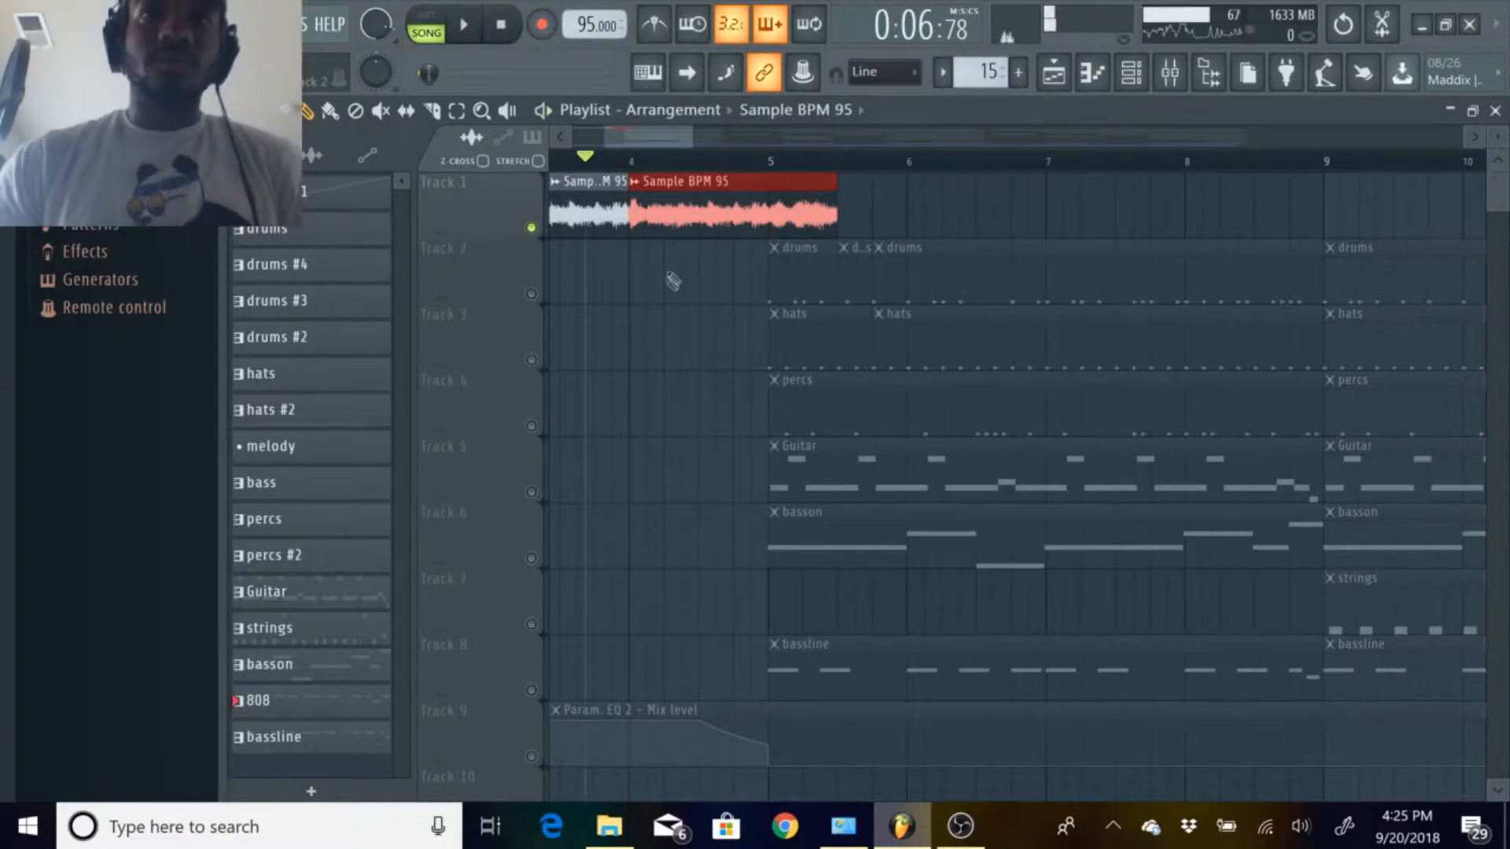
right_click(643, 384)
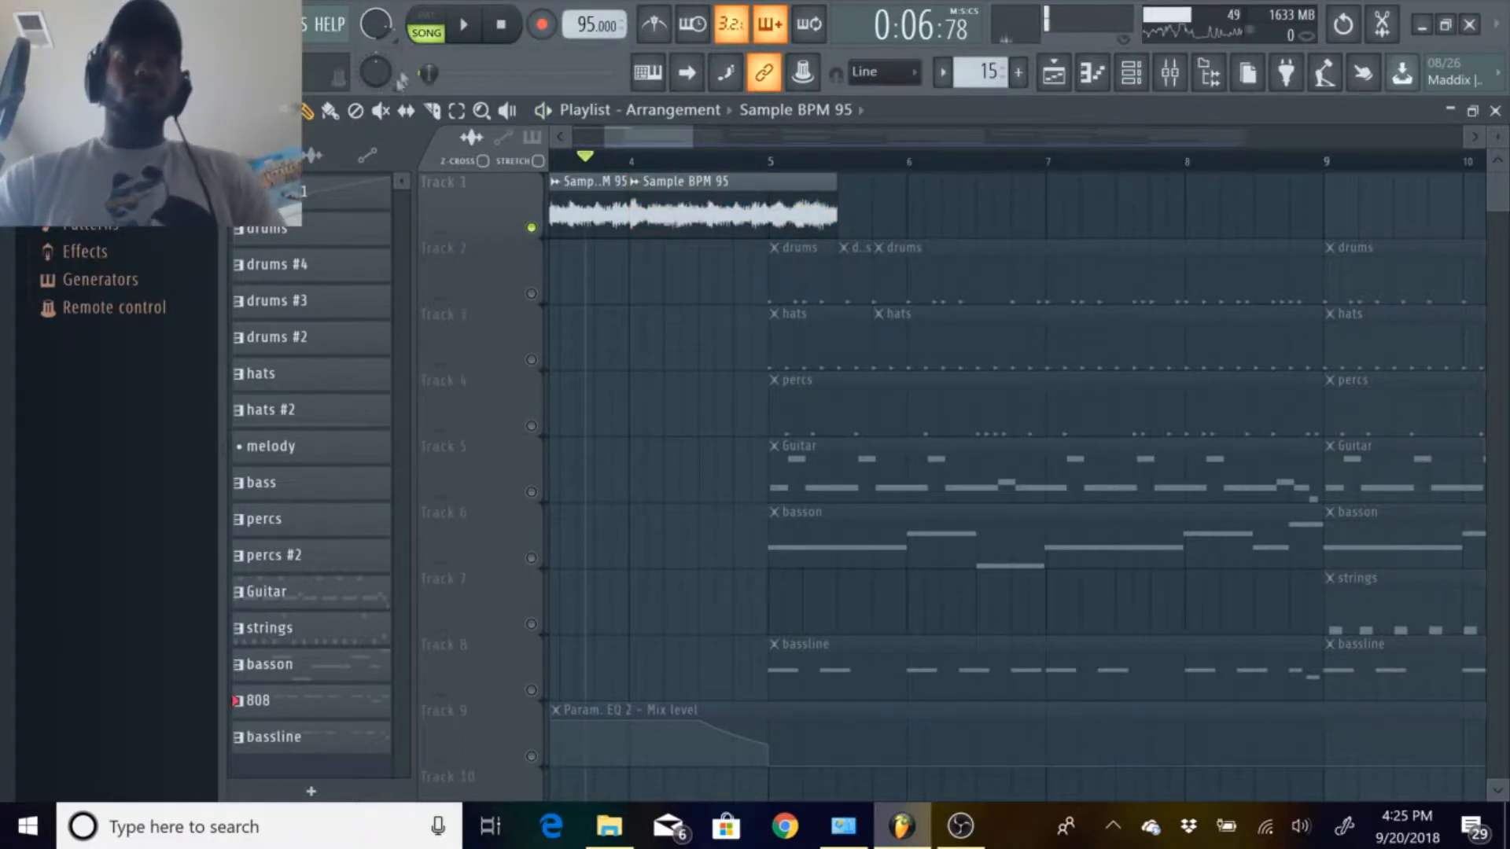
key(space)
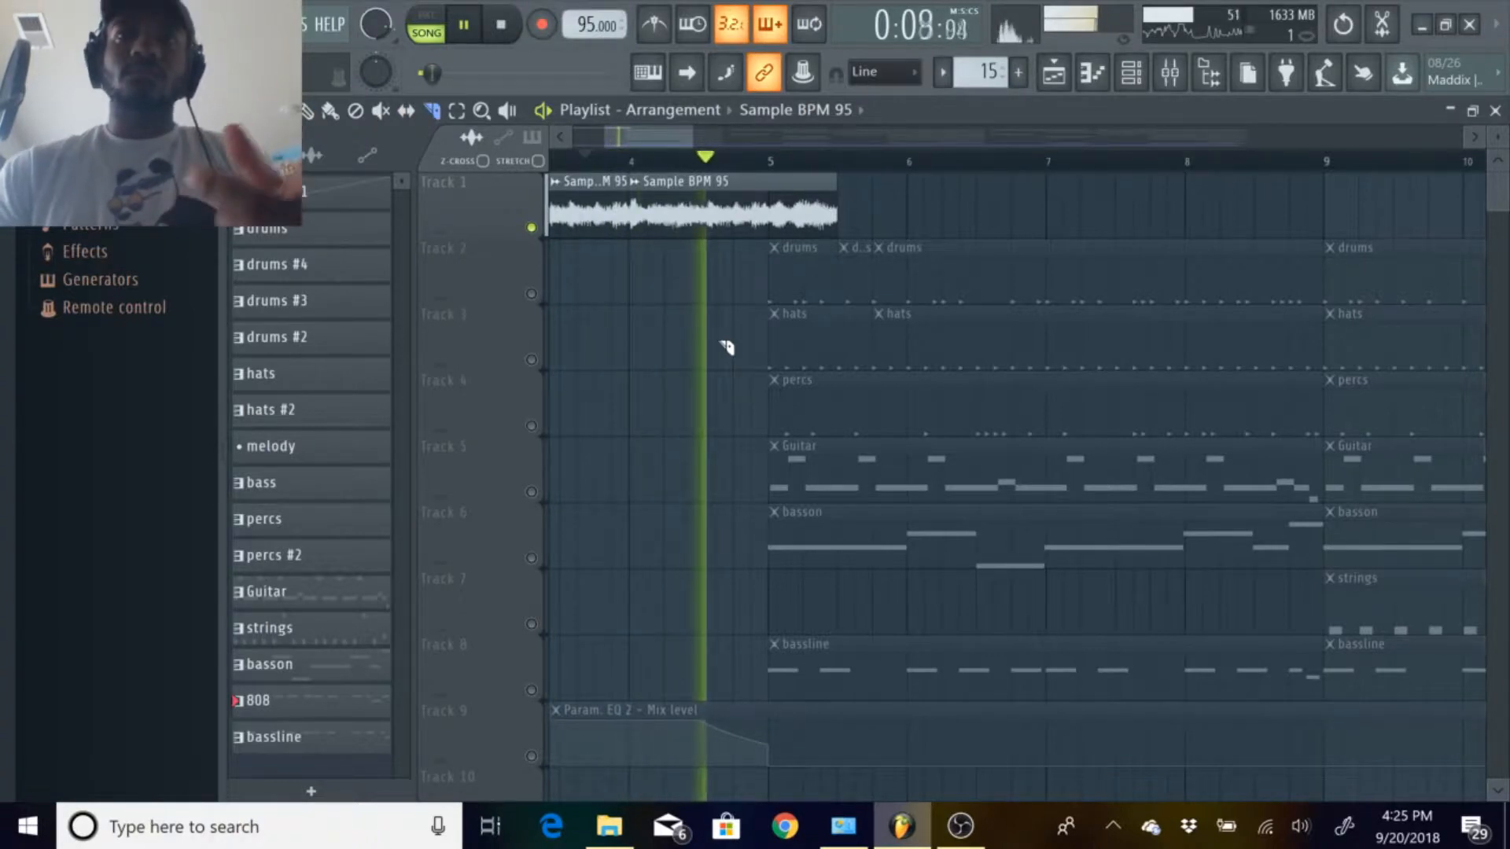
key(space)
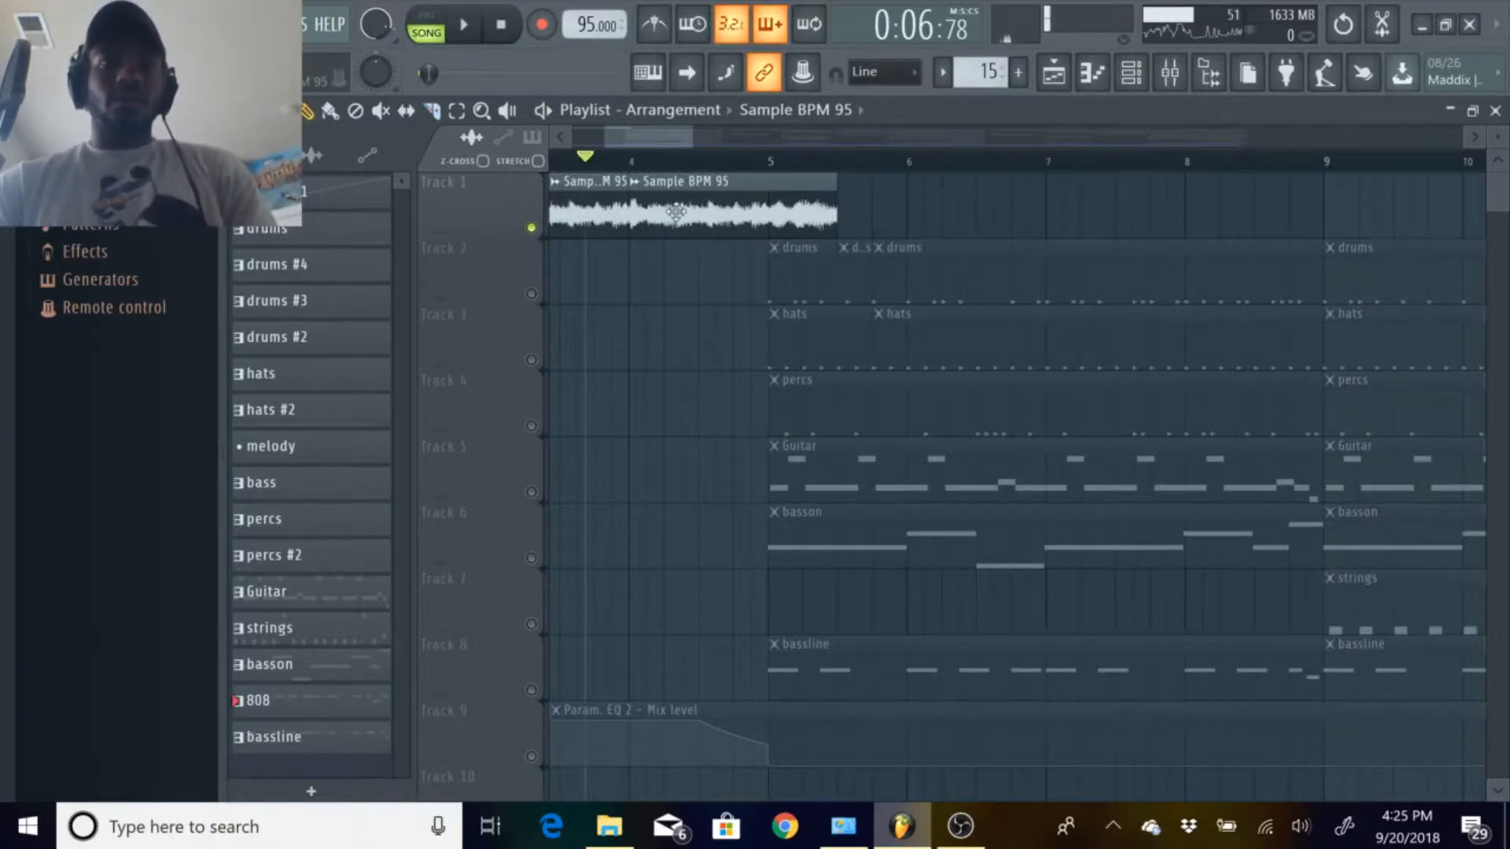
Copy the last sample slice, place the copy directly after it halfway through bar 5, and play the transition from mid bar 4.
drag(676, 213, 994, 216)
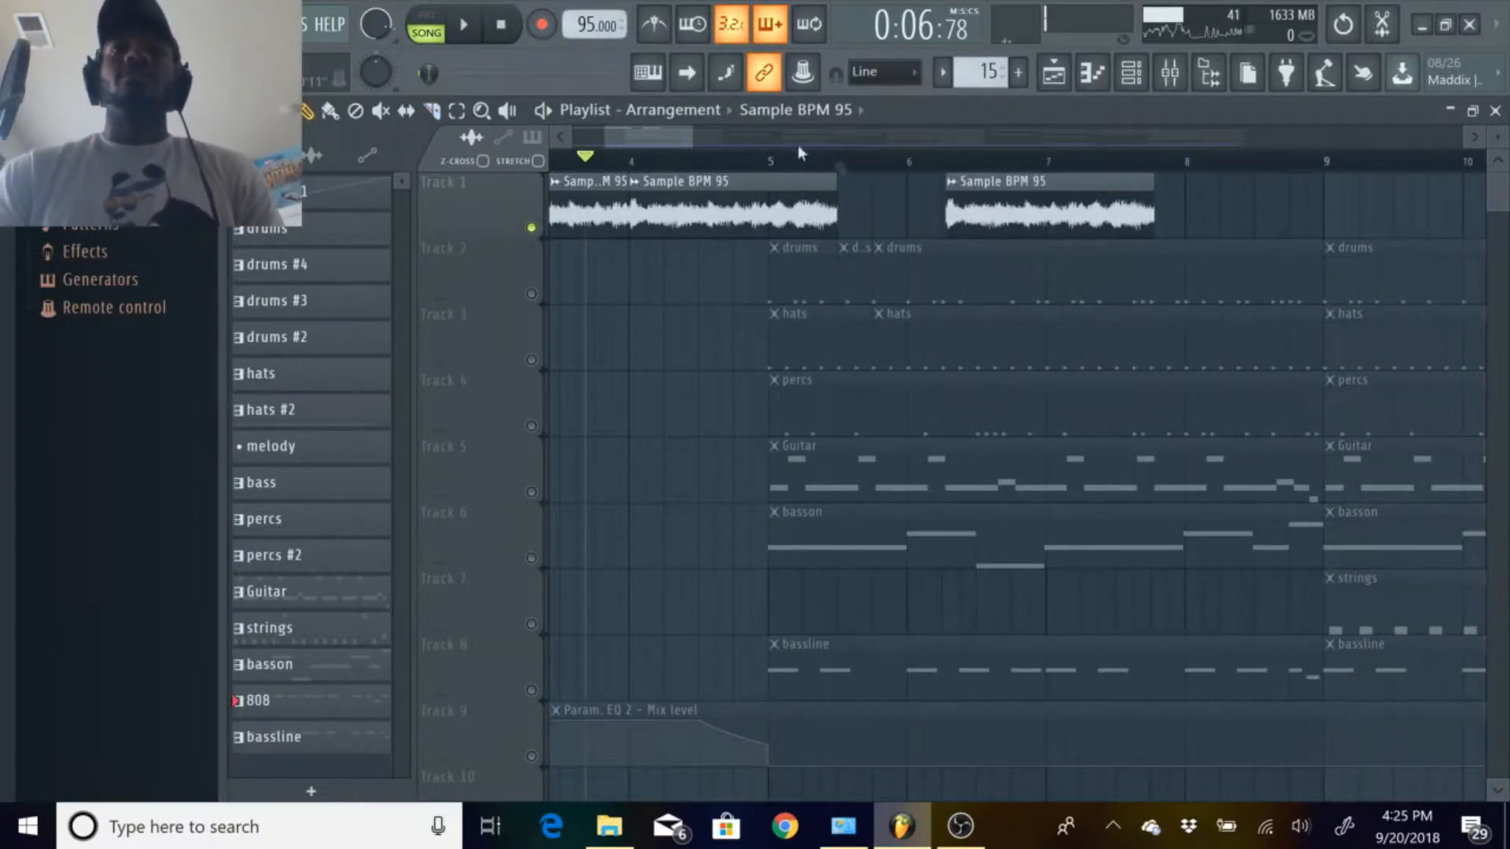
drag(693, 139, 626, 138)
drag(1359, 211, 1157, 233)
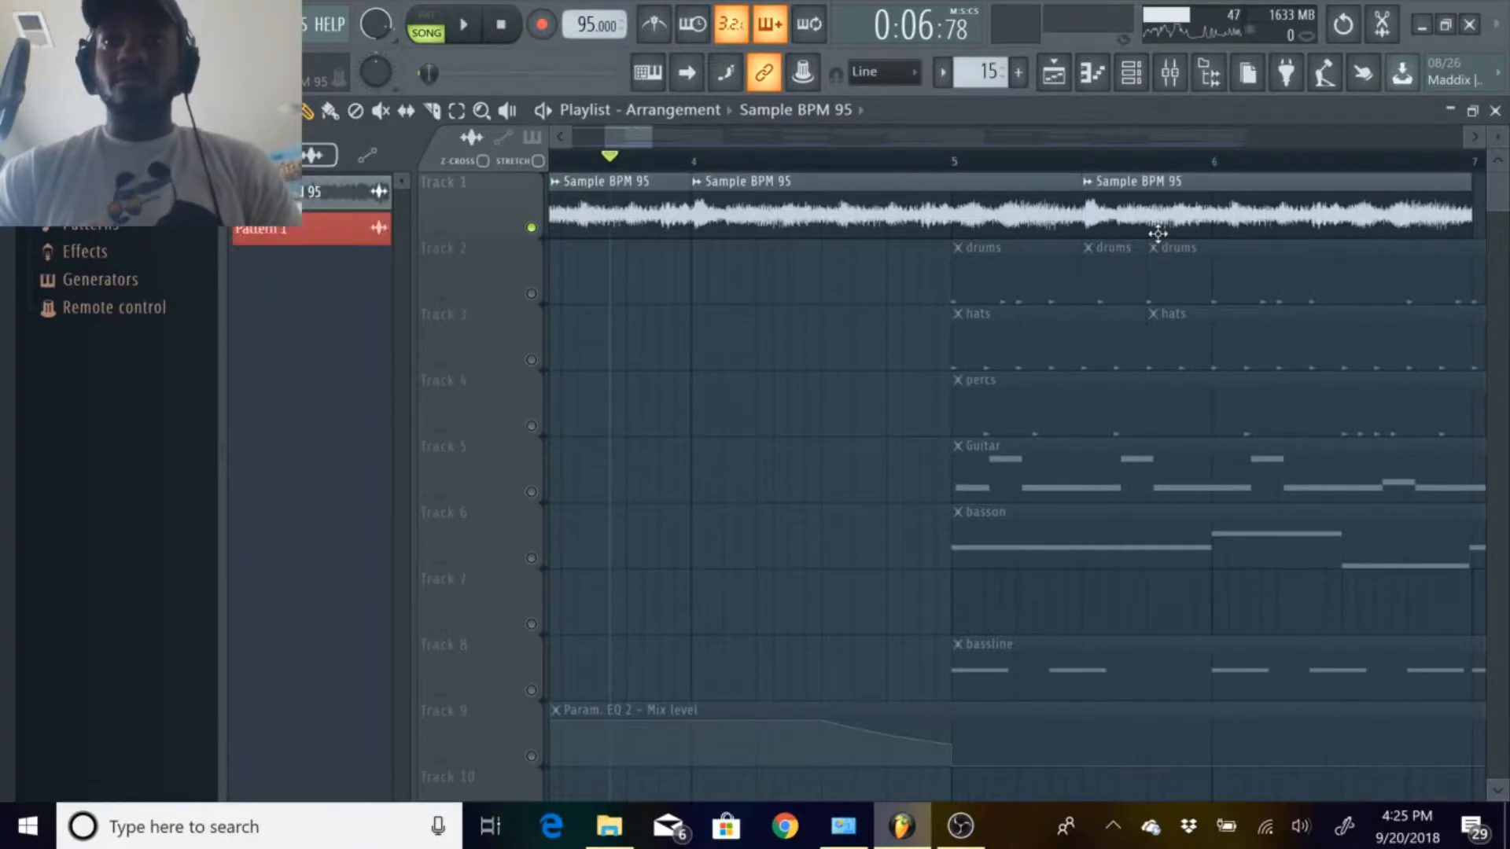
click(840, 161)
key(space)
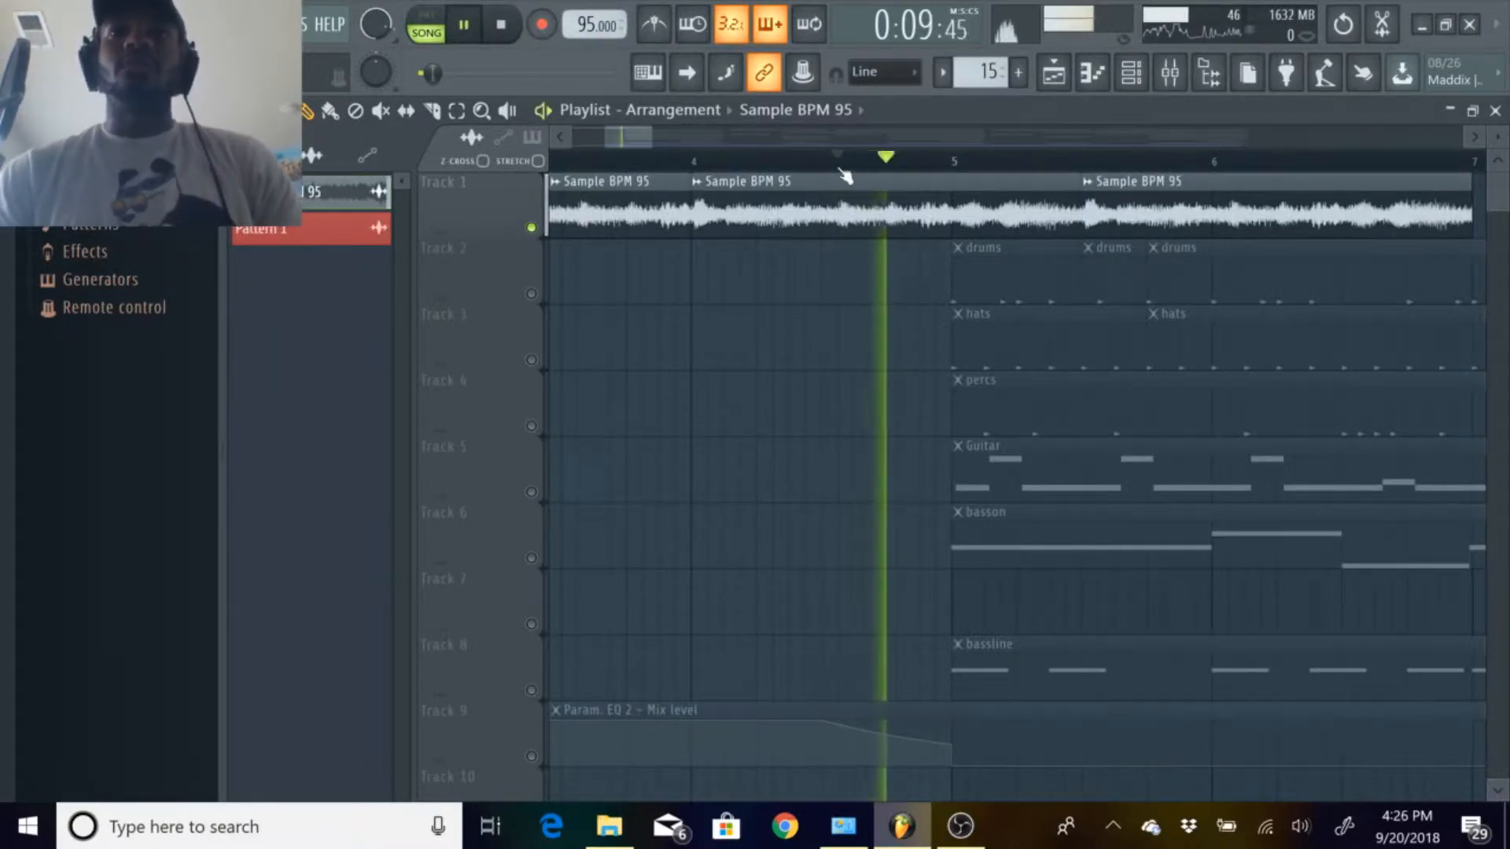
drag(629, 149, 644, 144)
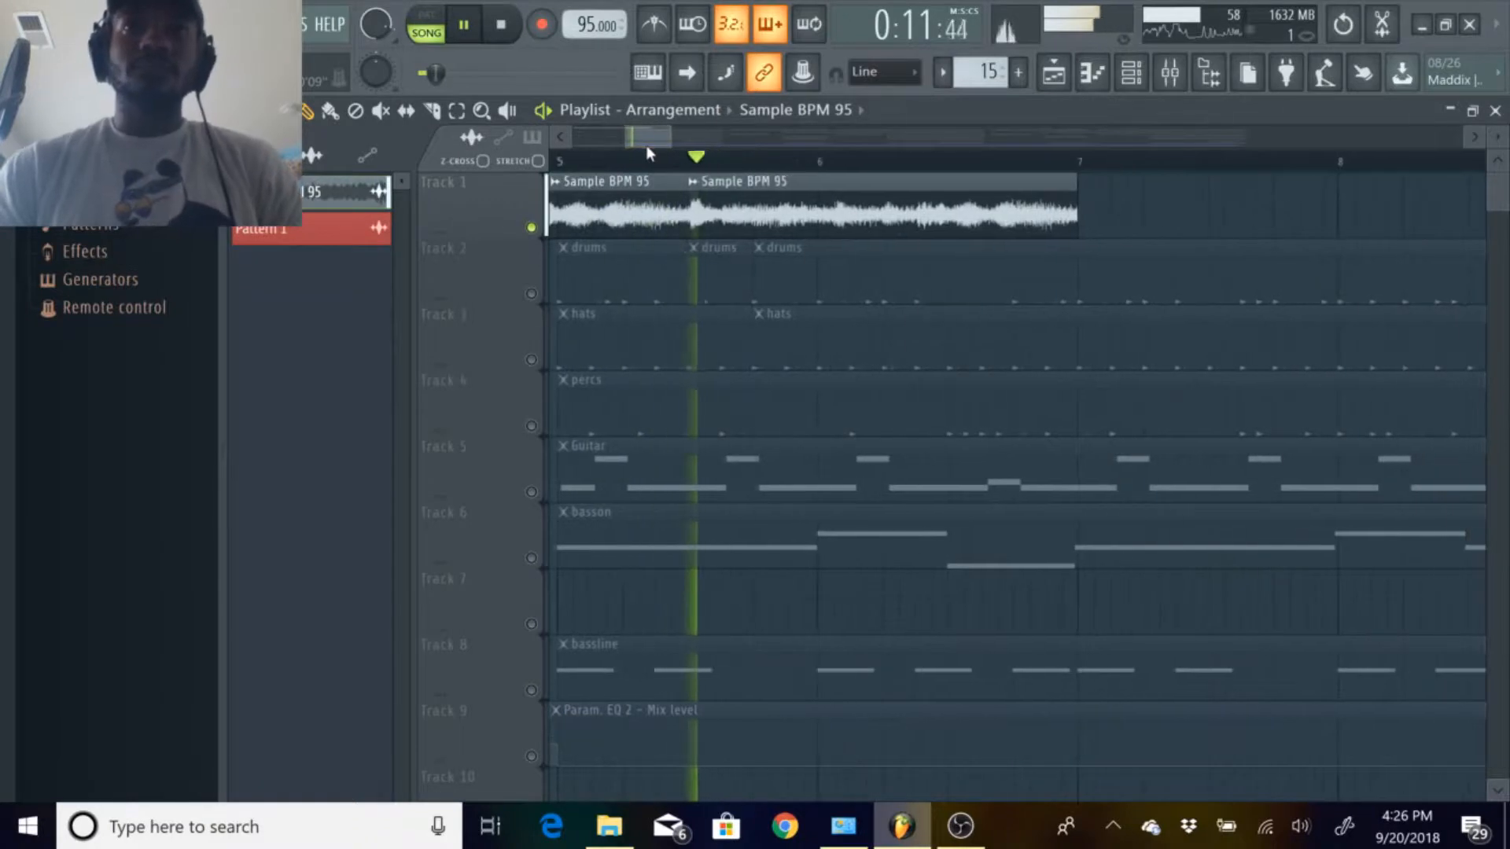
key(space)
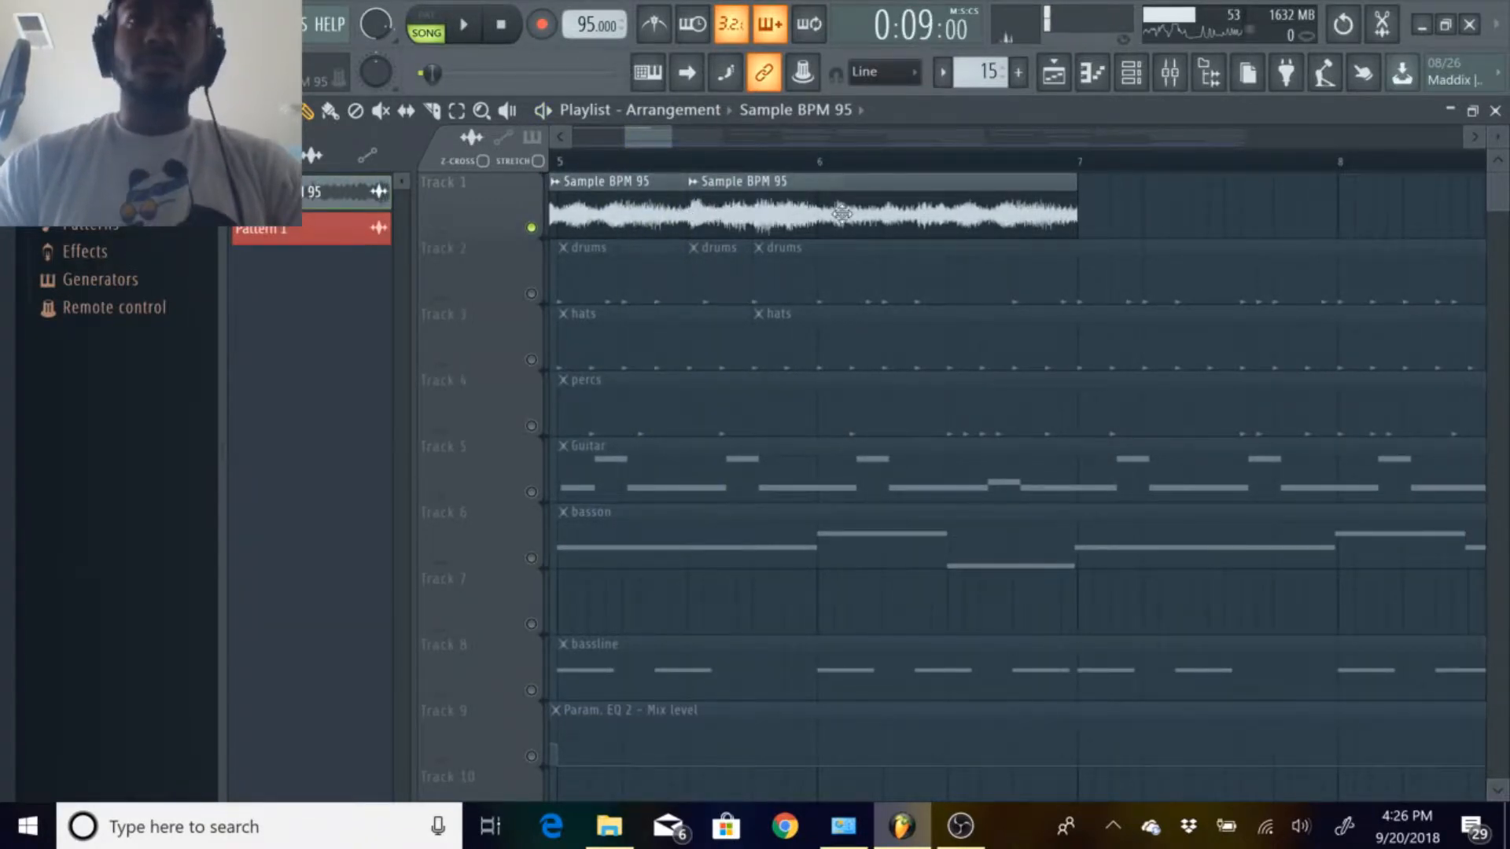
Audition the last sample slice, trim its start so it runs from mid bar 5 to mid bar 6, and play back from bar 5.
click(769, 171)
key(space)
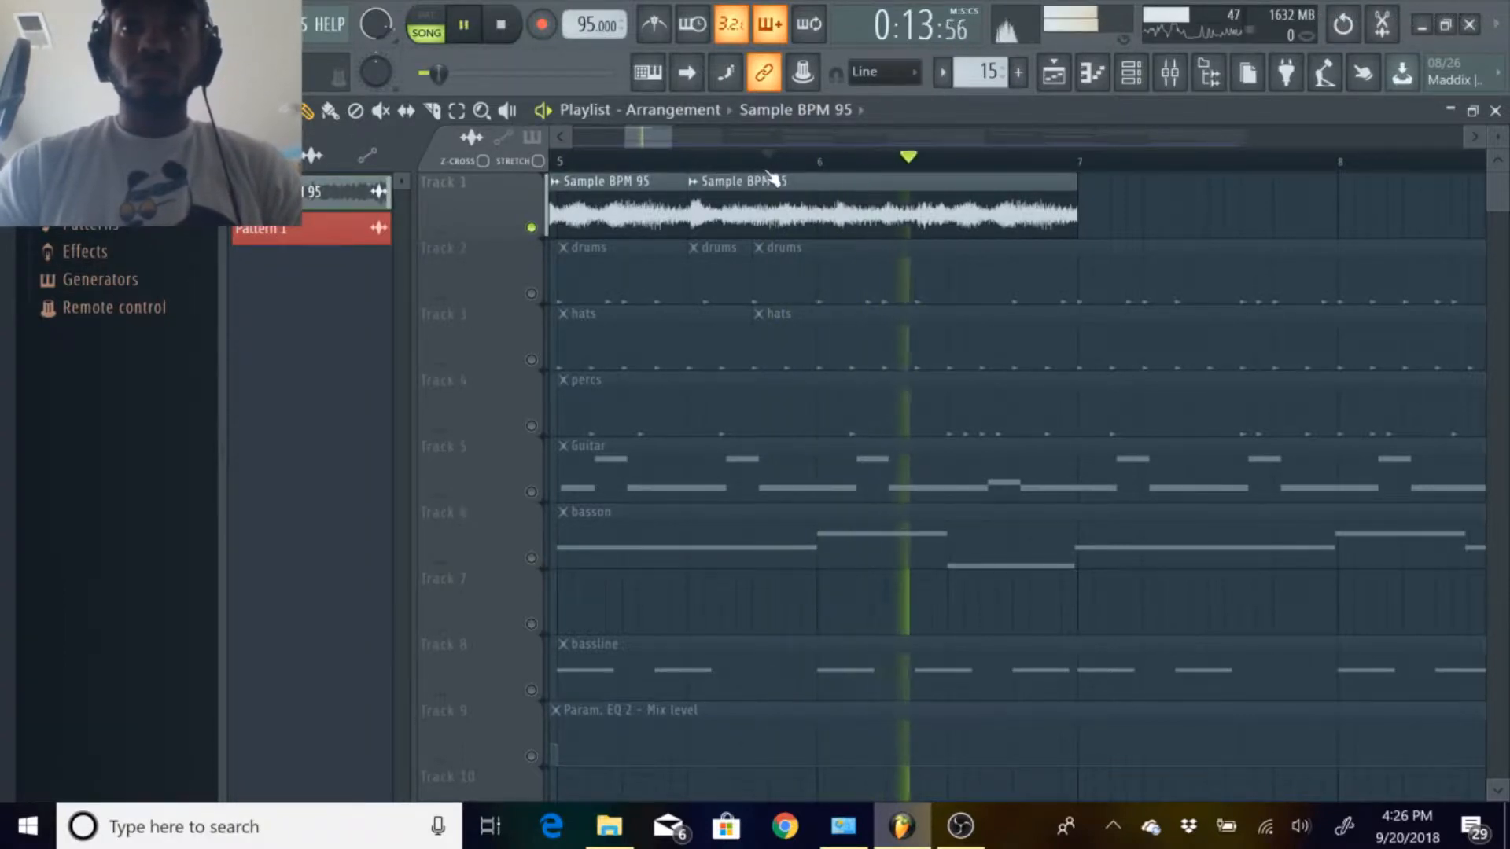
key(space)
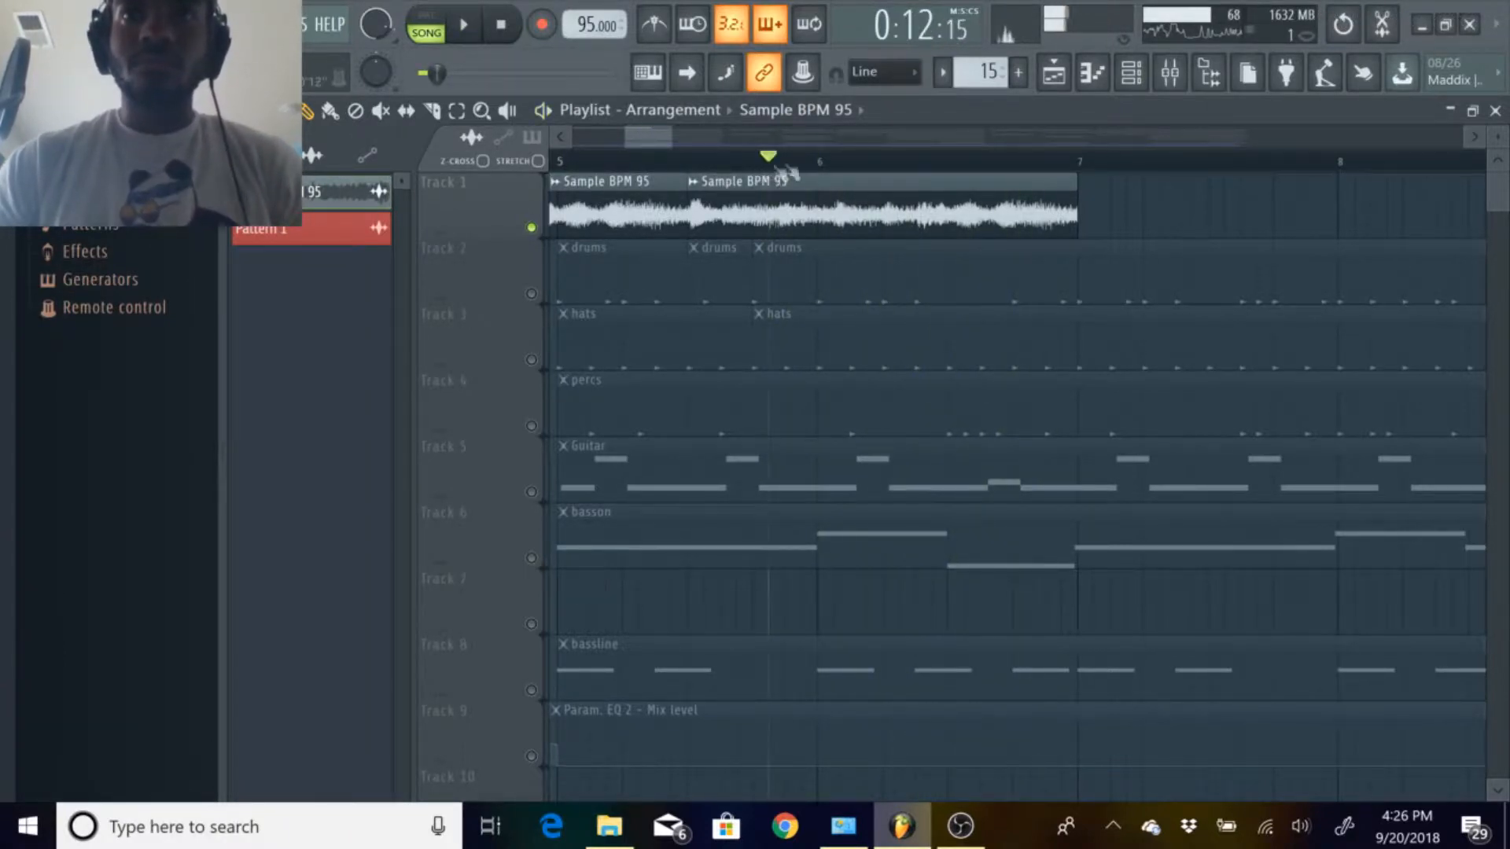
click(824, 162)
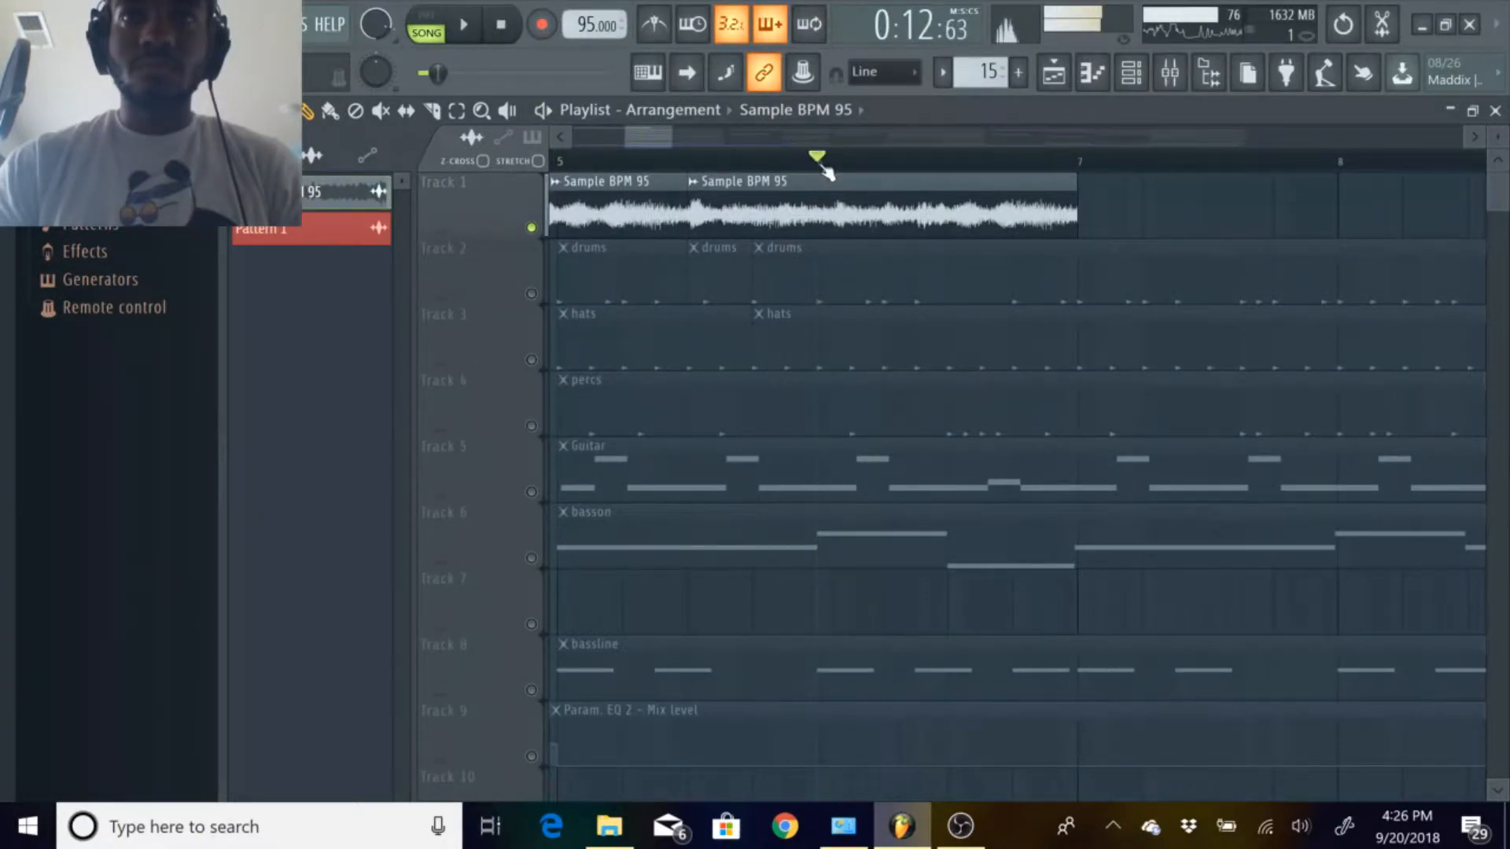
drag(692, 230, 737, 220)
click(559, 157)
key(space)
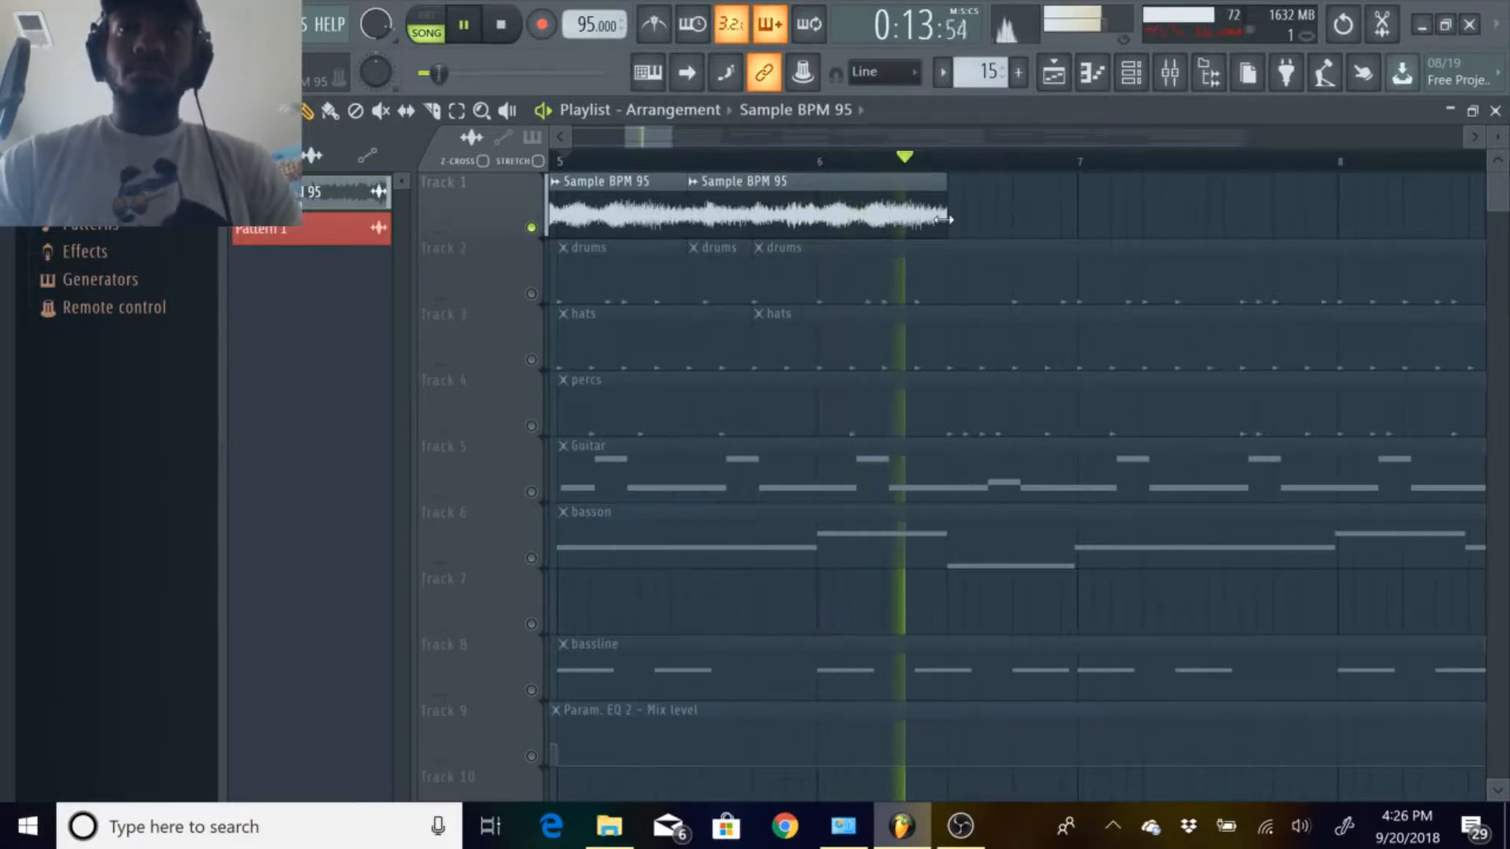
key(space)
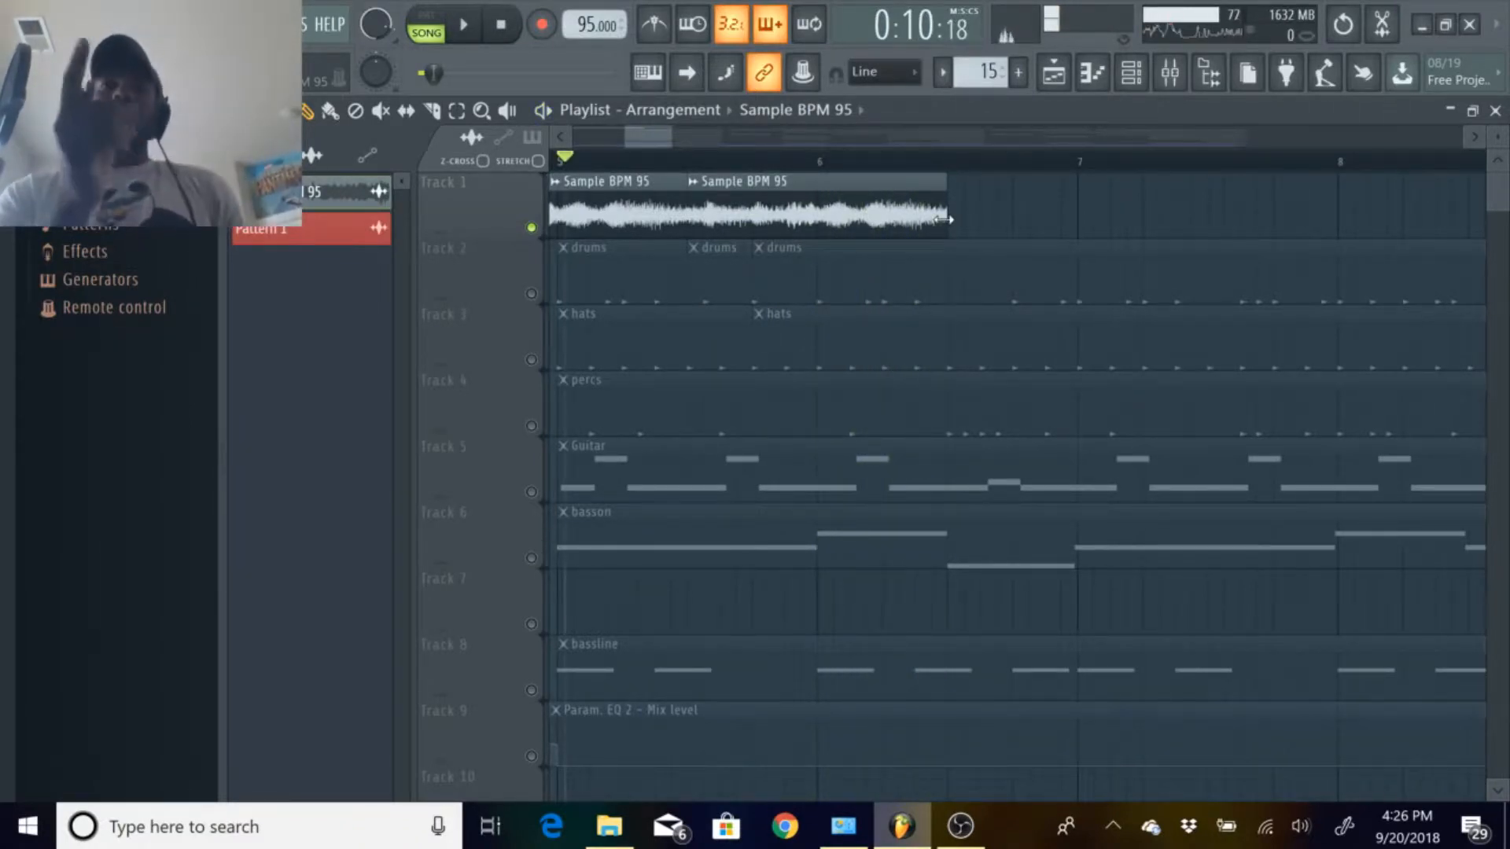
Try shortening the end of the last sample slice, undo the resize and play from about mid bar 5.
drag(944, 220, 895, 212)
key(ctrl+z)
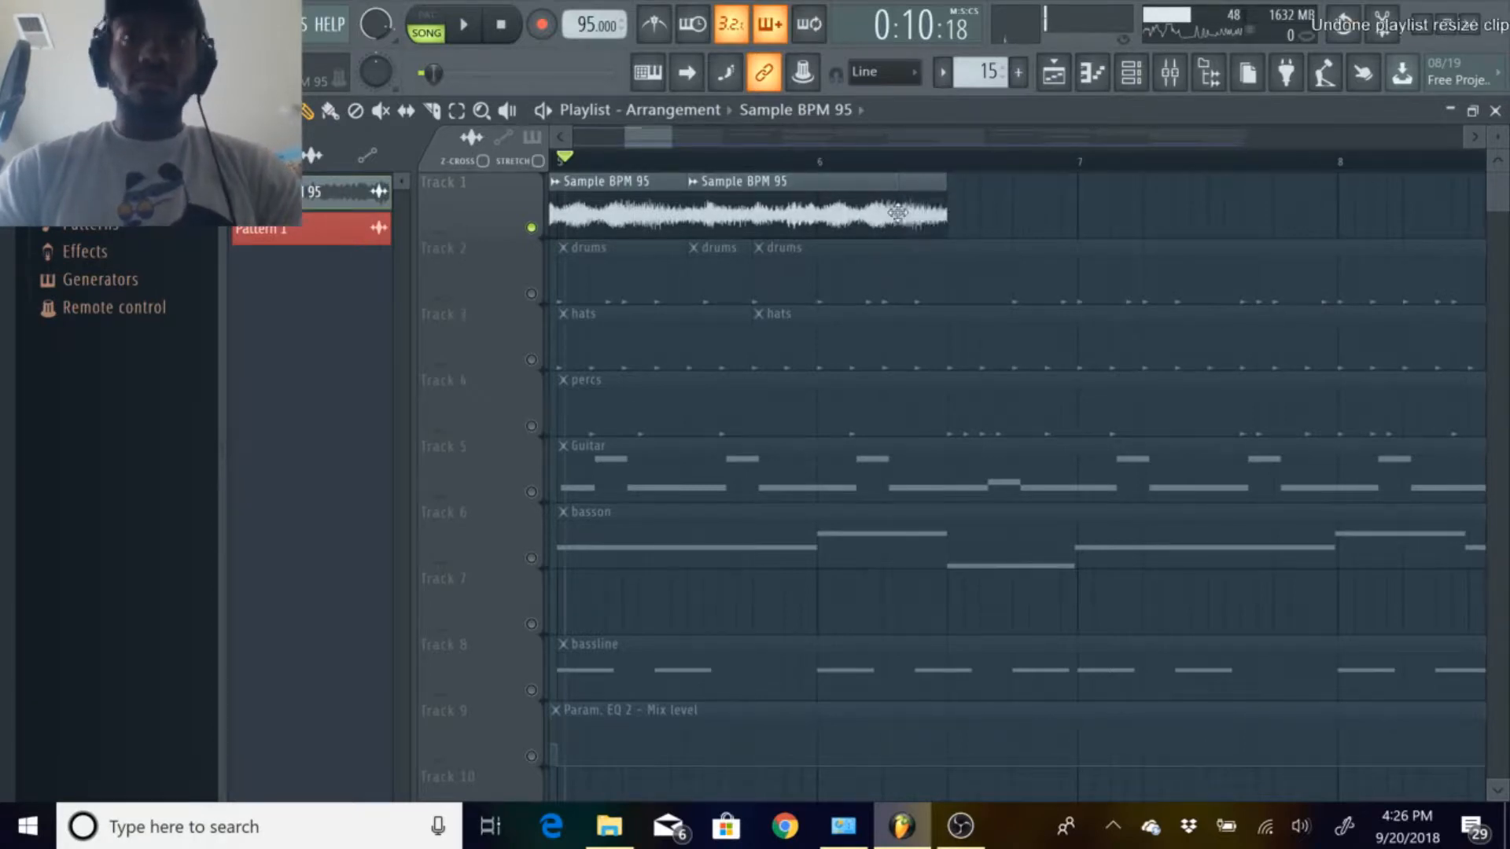
key(space)
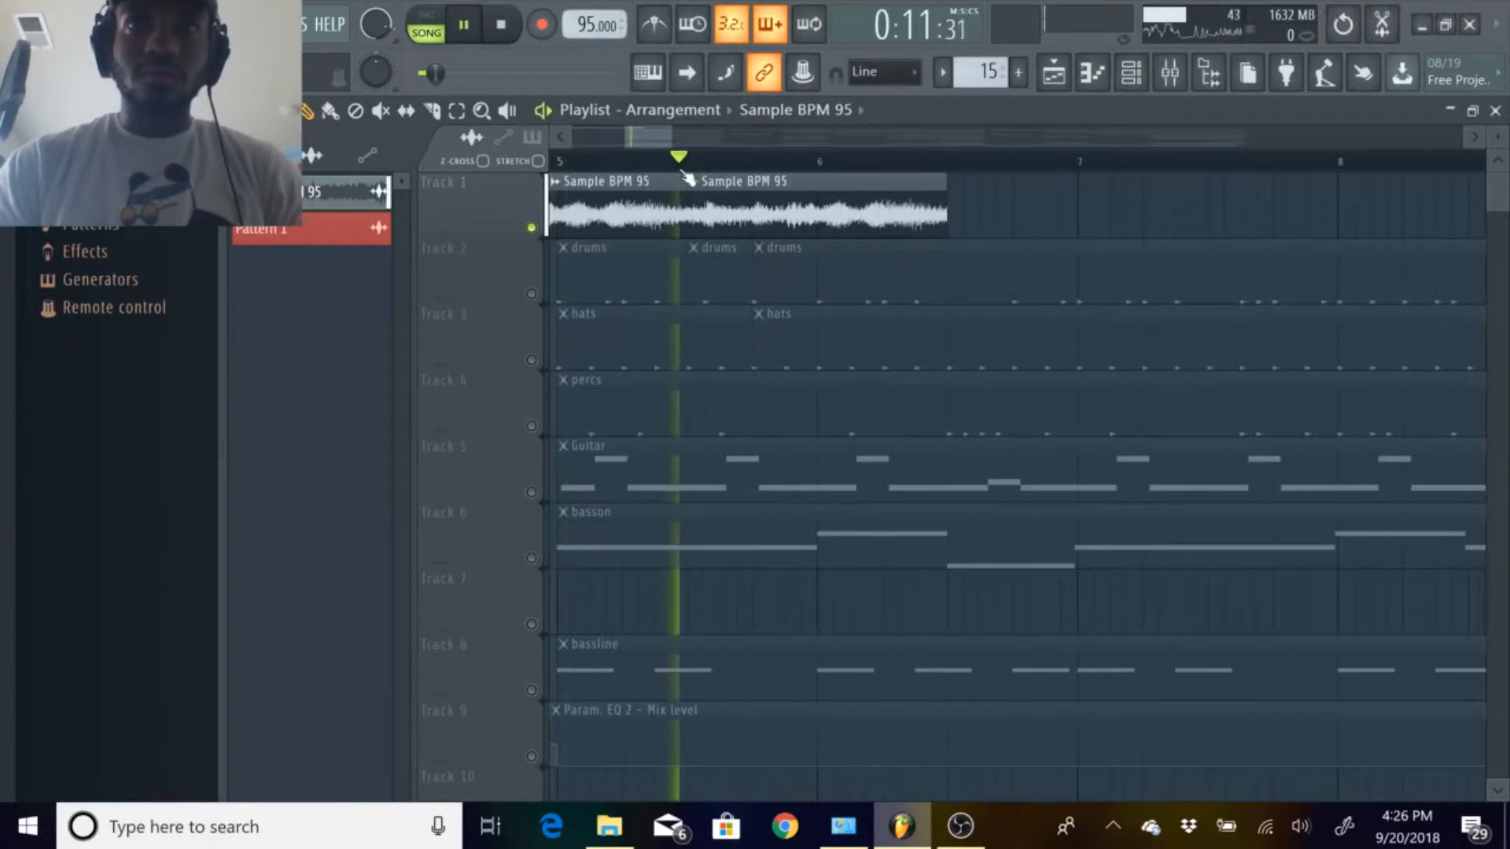
key(space)
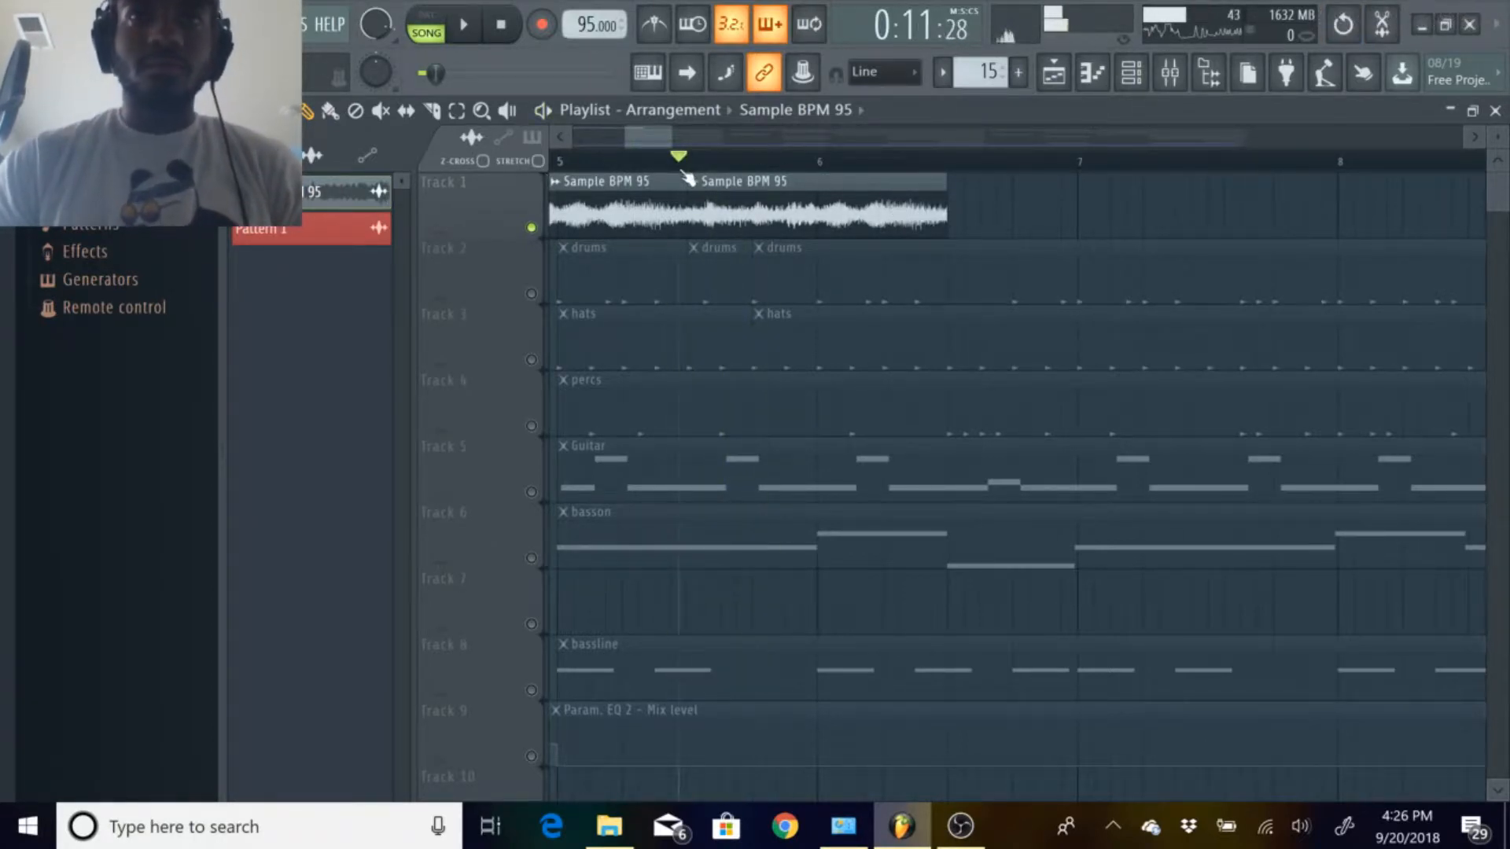
Split the last slice three quarters through bar 5, place two copies of the resulting quarter-bar piece from mid bar 6 to bar 7, and play.
click(432, 111)
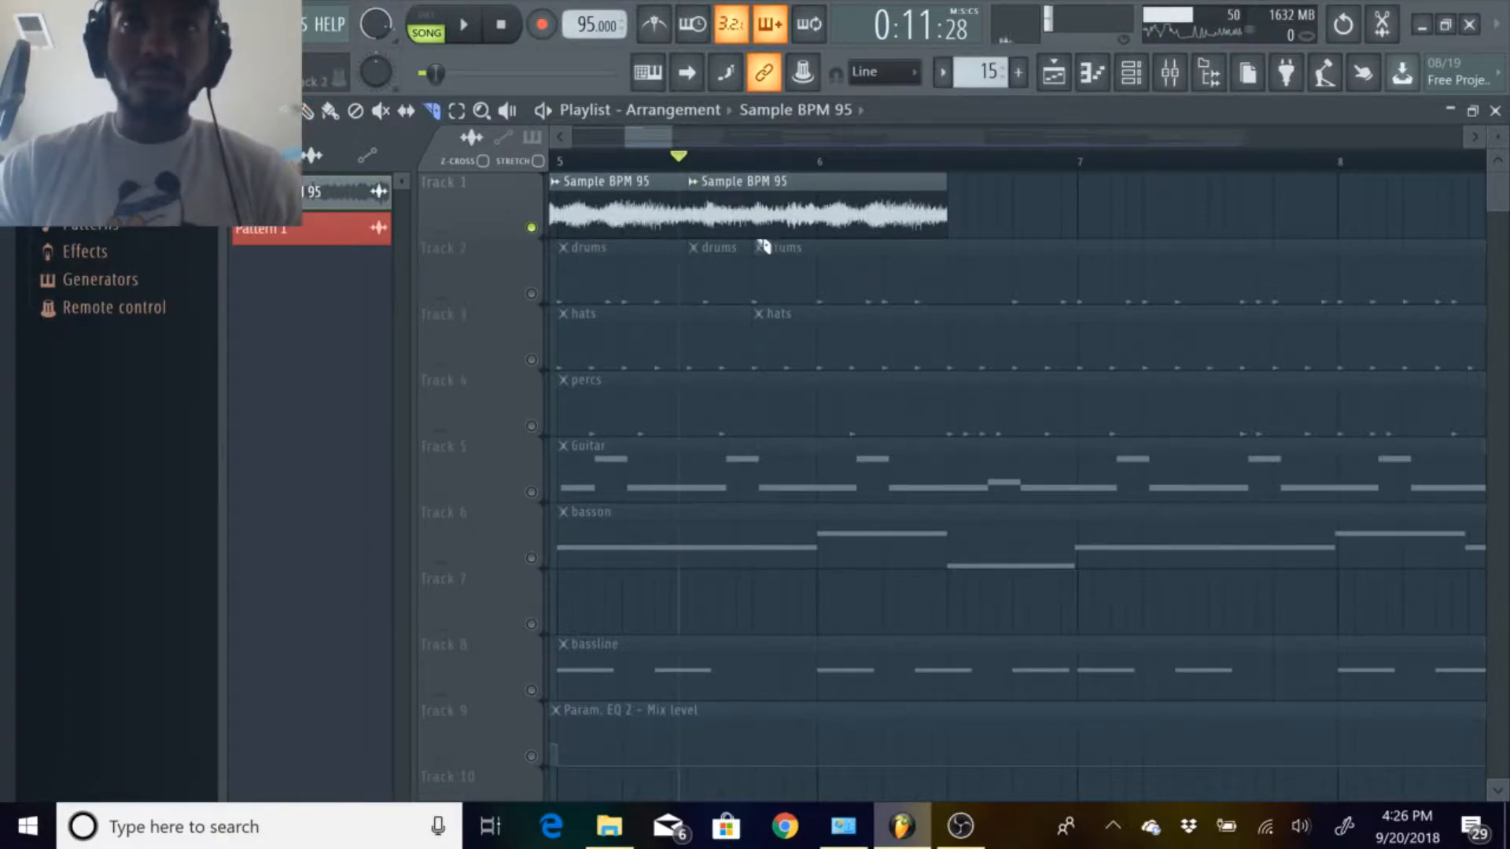
click(761, 202)
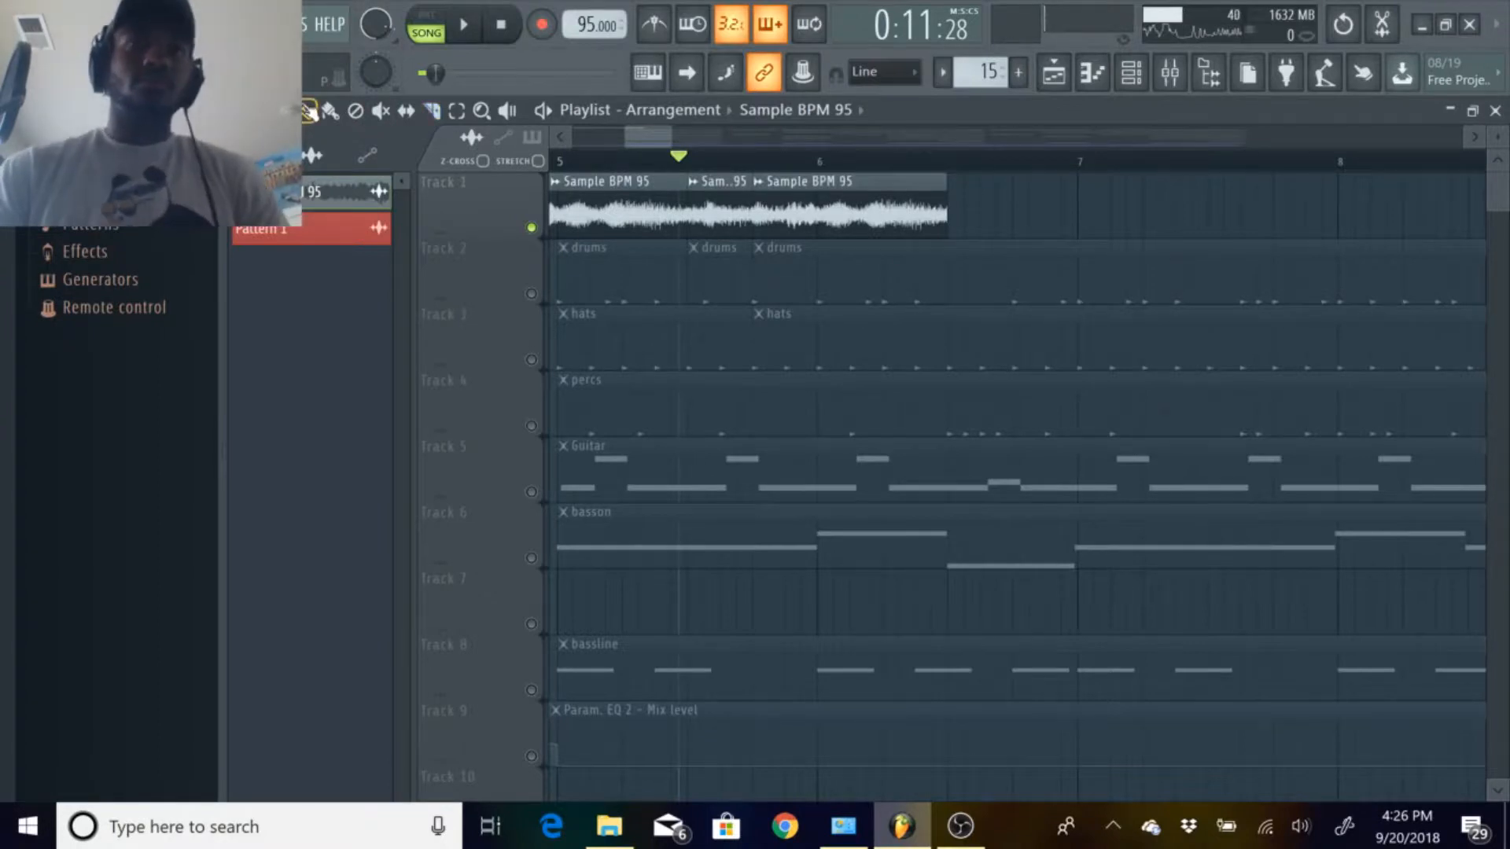
drag(710, 206, 997, 211)
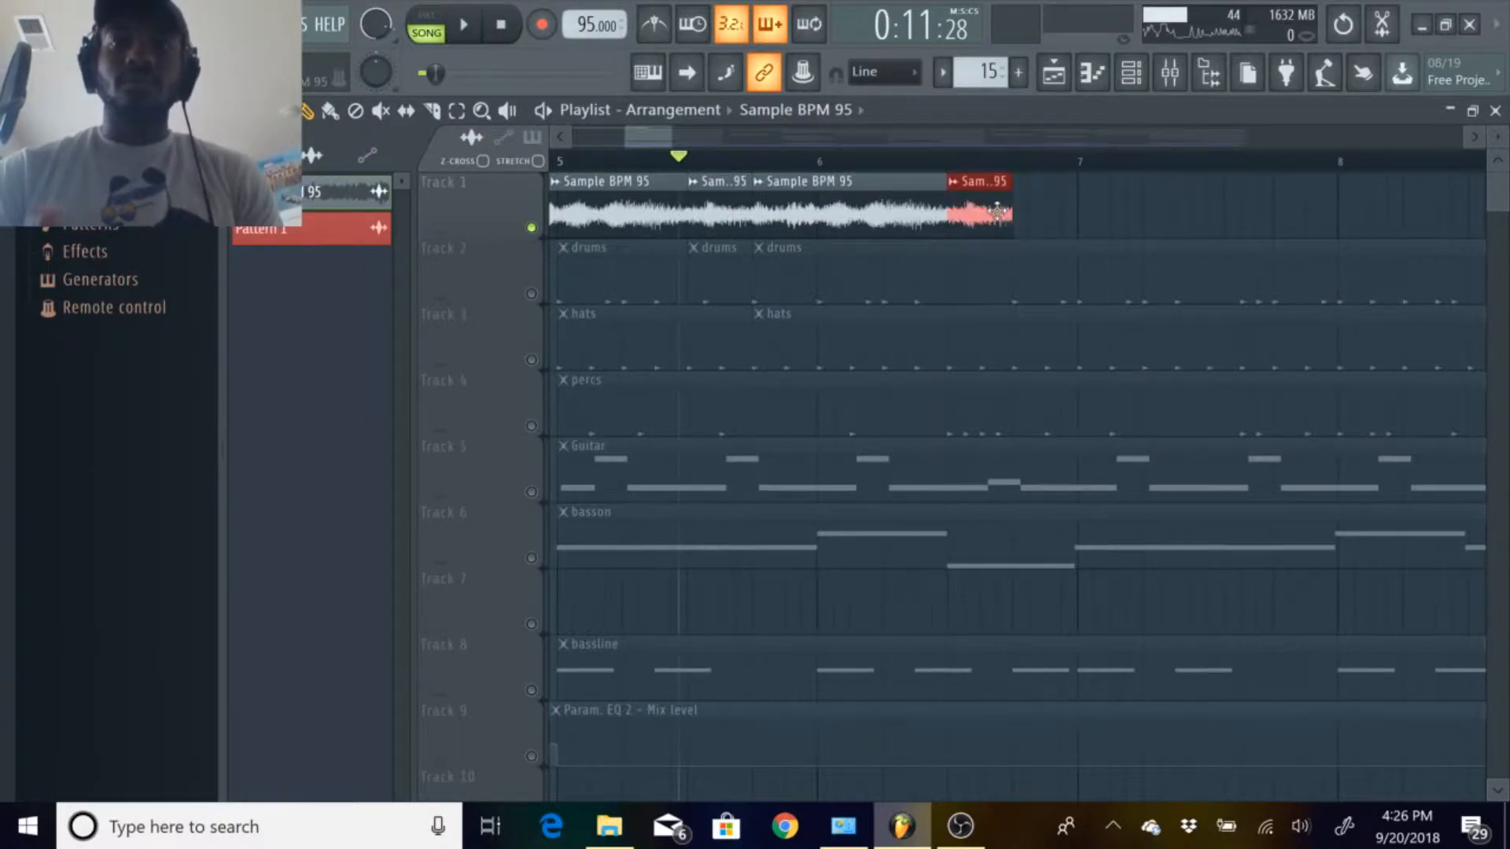
key(ctrl+b)
key(space)
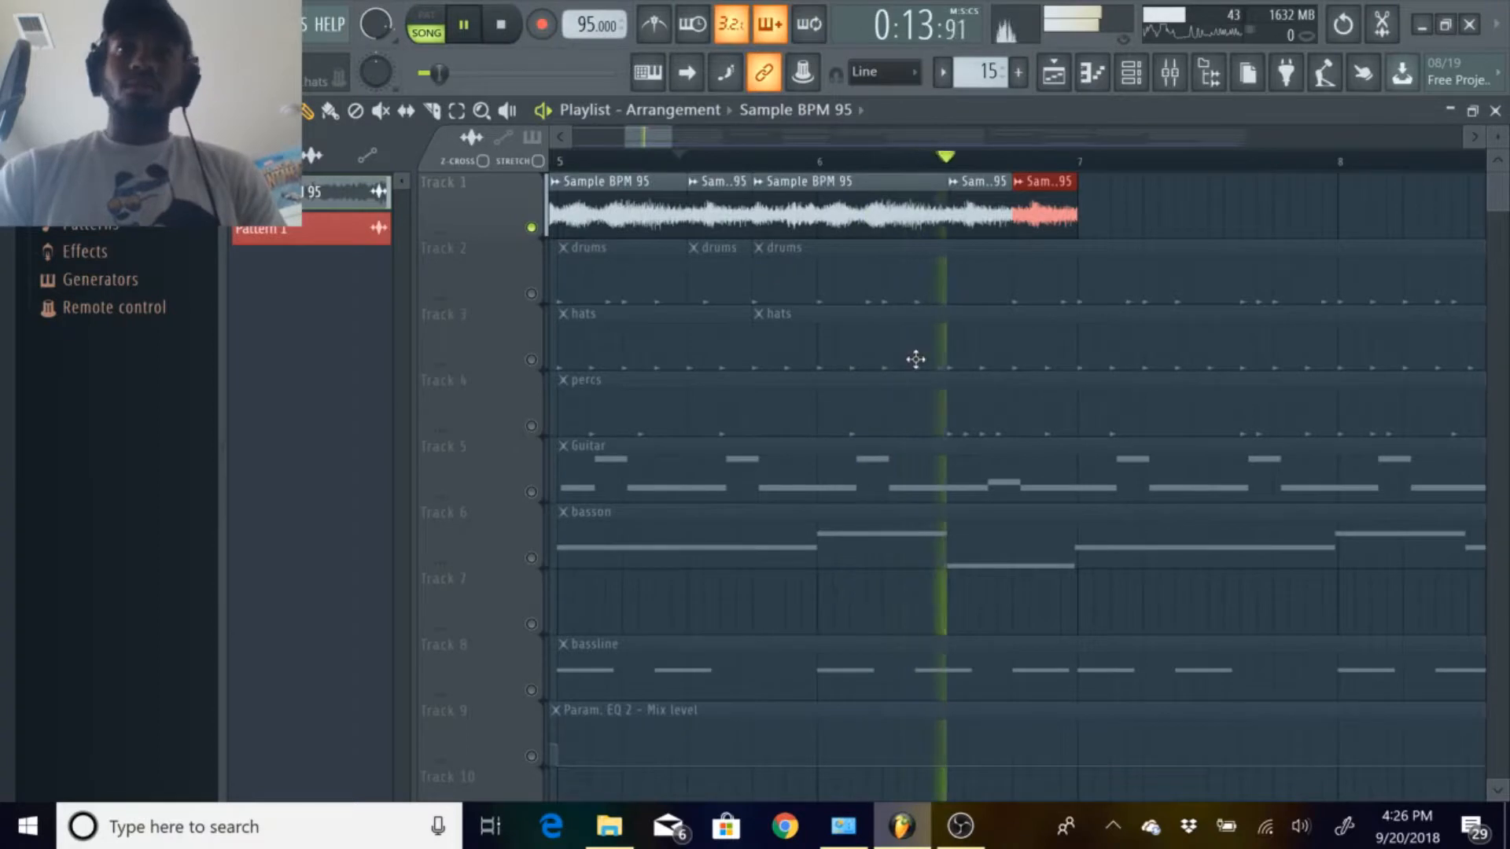
key(space)
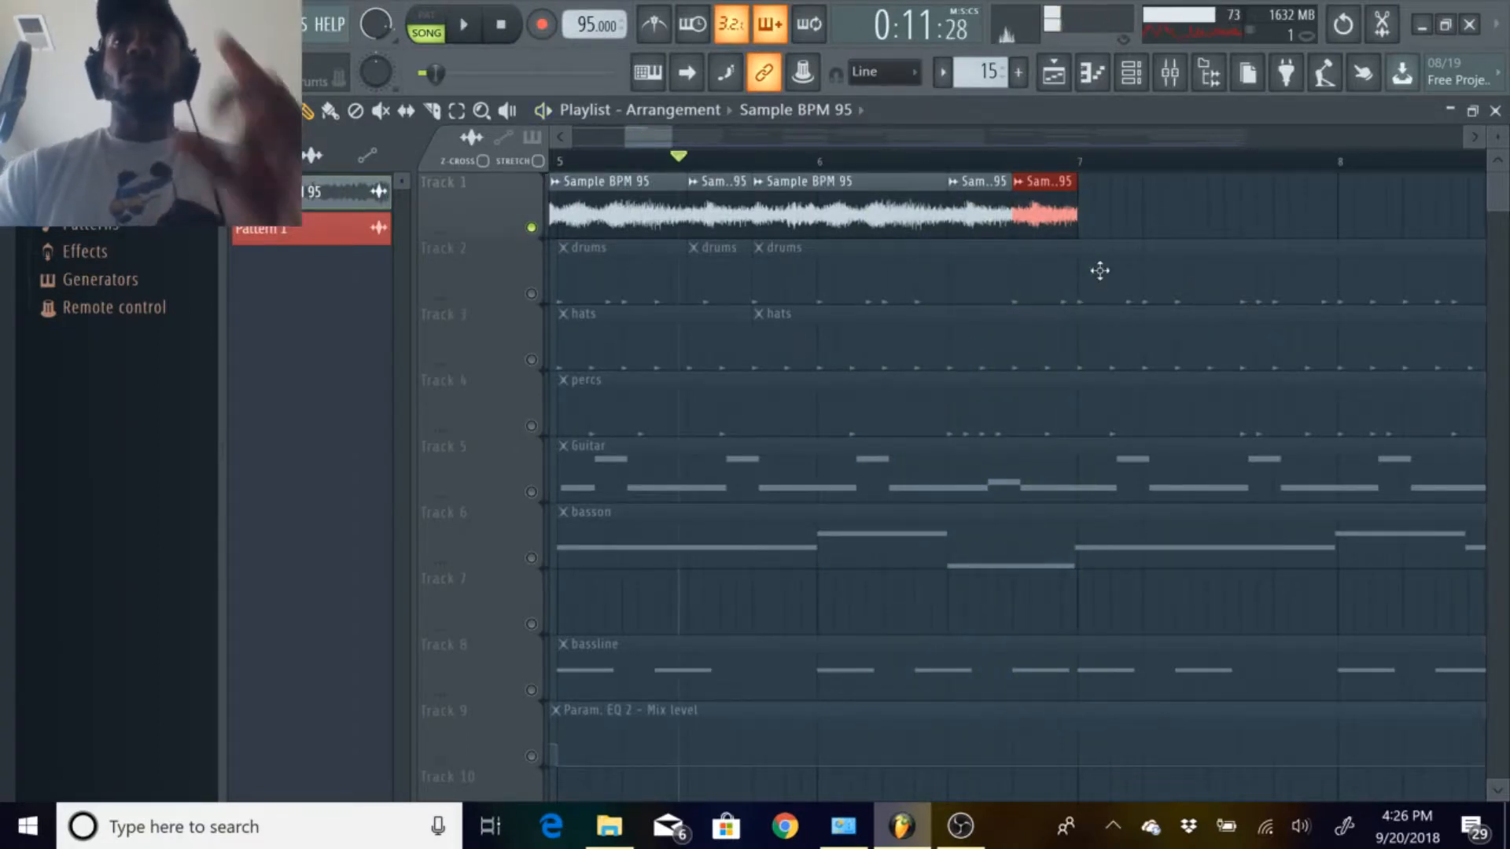
Play from just before bar 6 and split the Track 1 sample slice at bar 6.
click(816, 167)
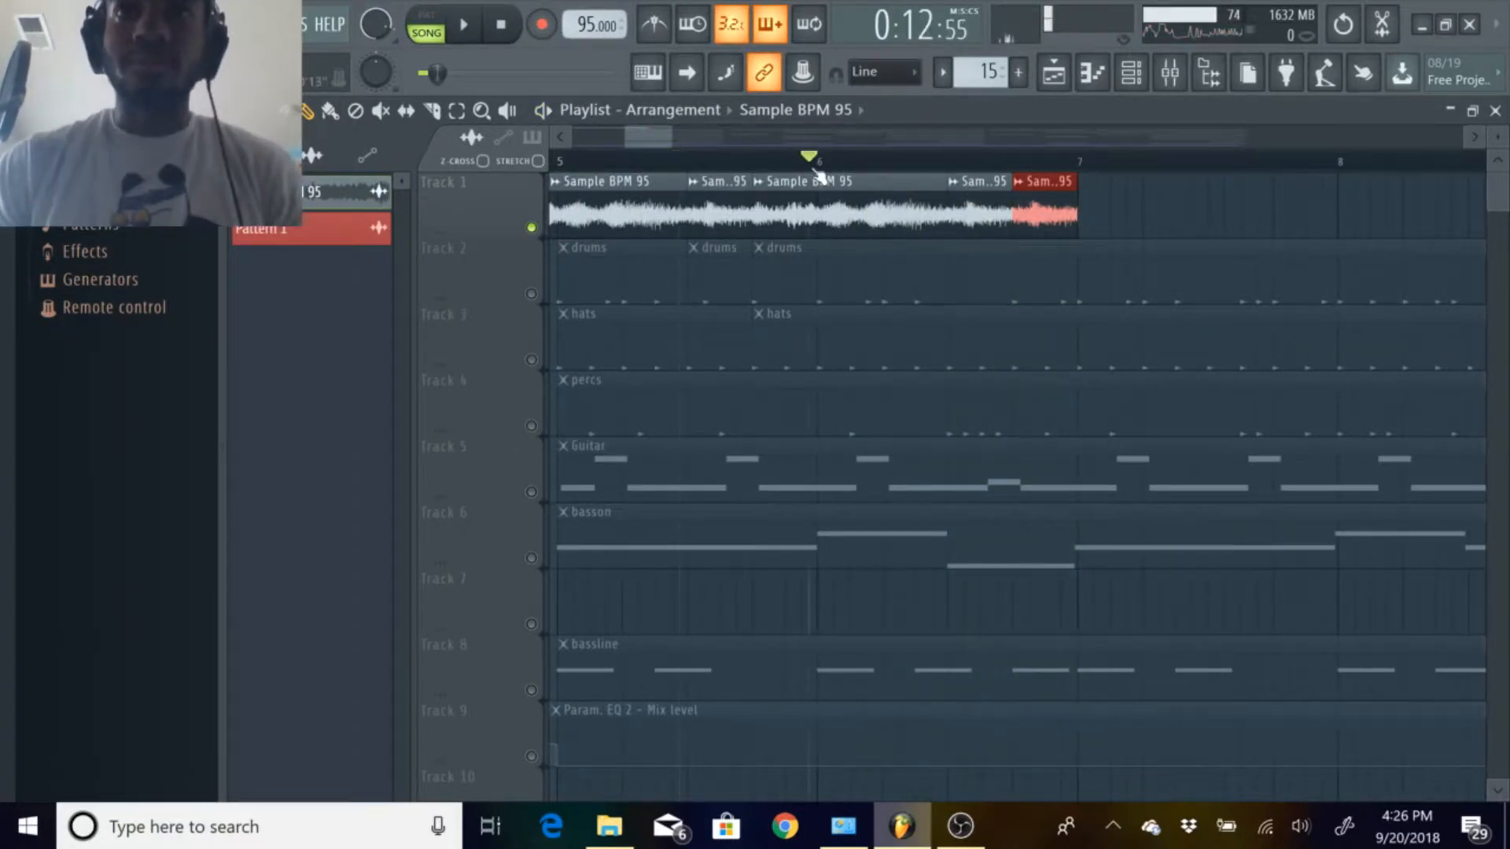
key(space)
key(space)
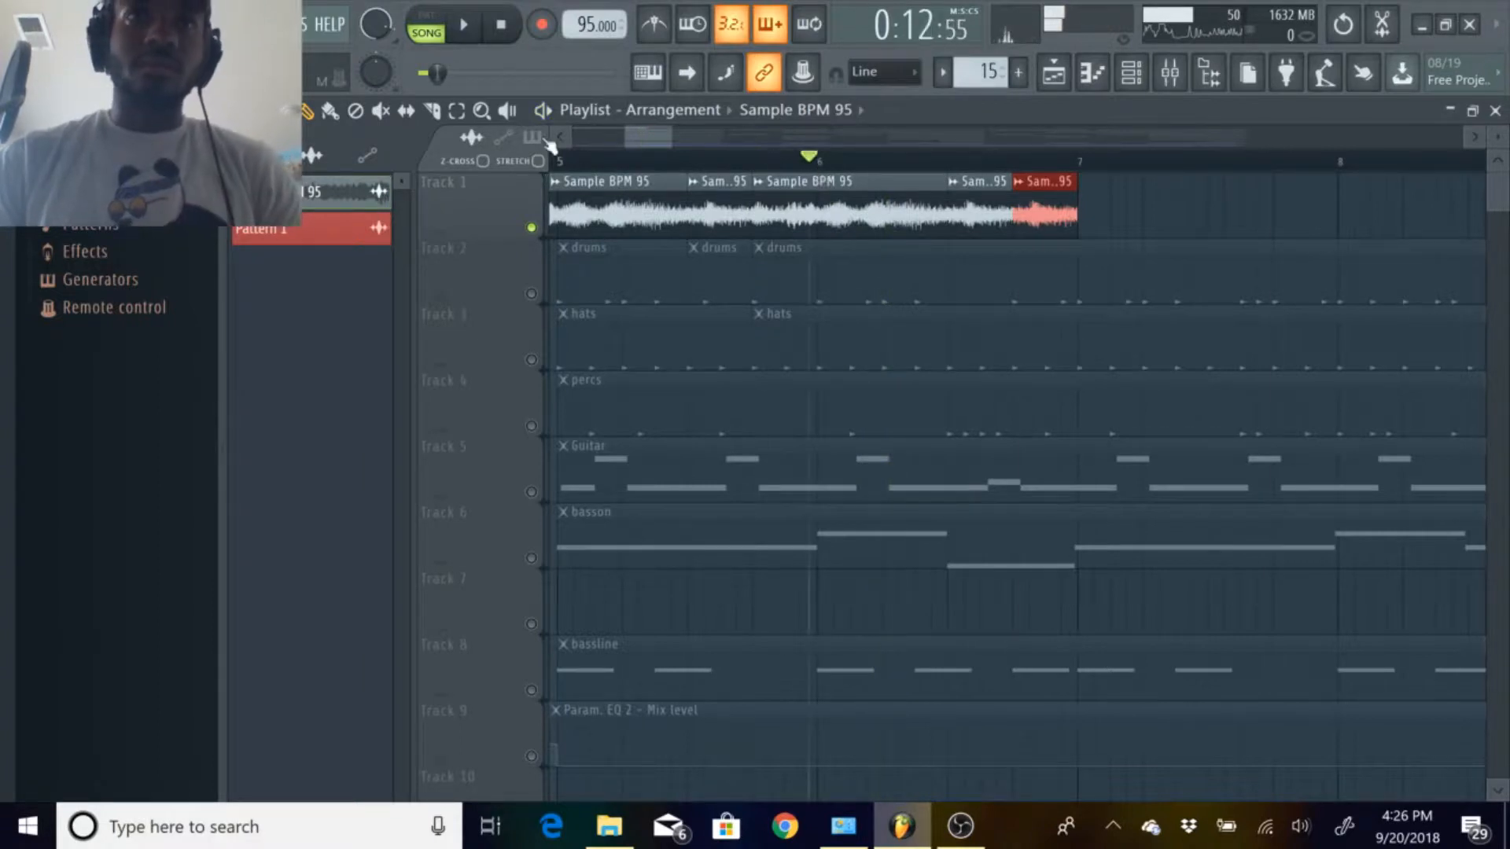
click(818, 220)
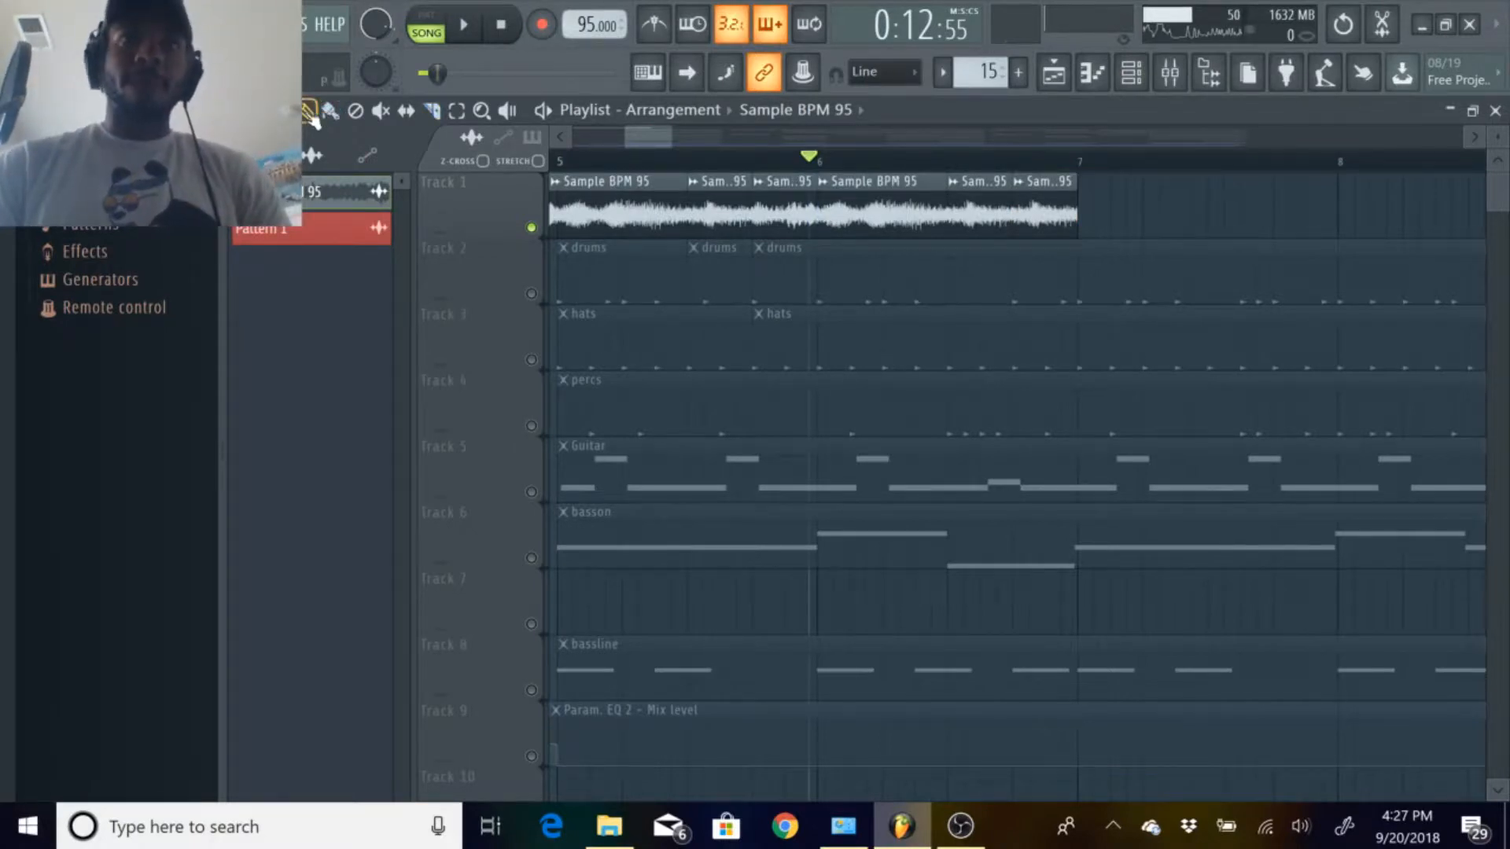
Place a copy of the half-bar sample slice at bar 7 and play the sequence from just before bar 6.
click(1247, 206)
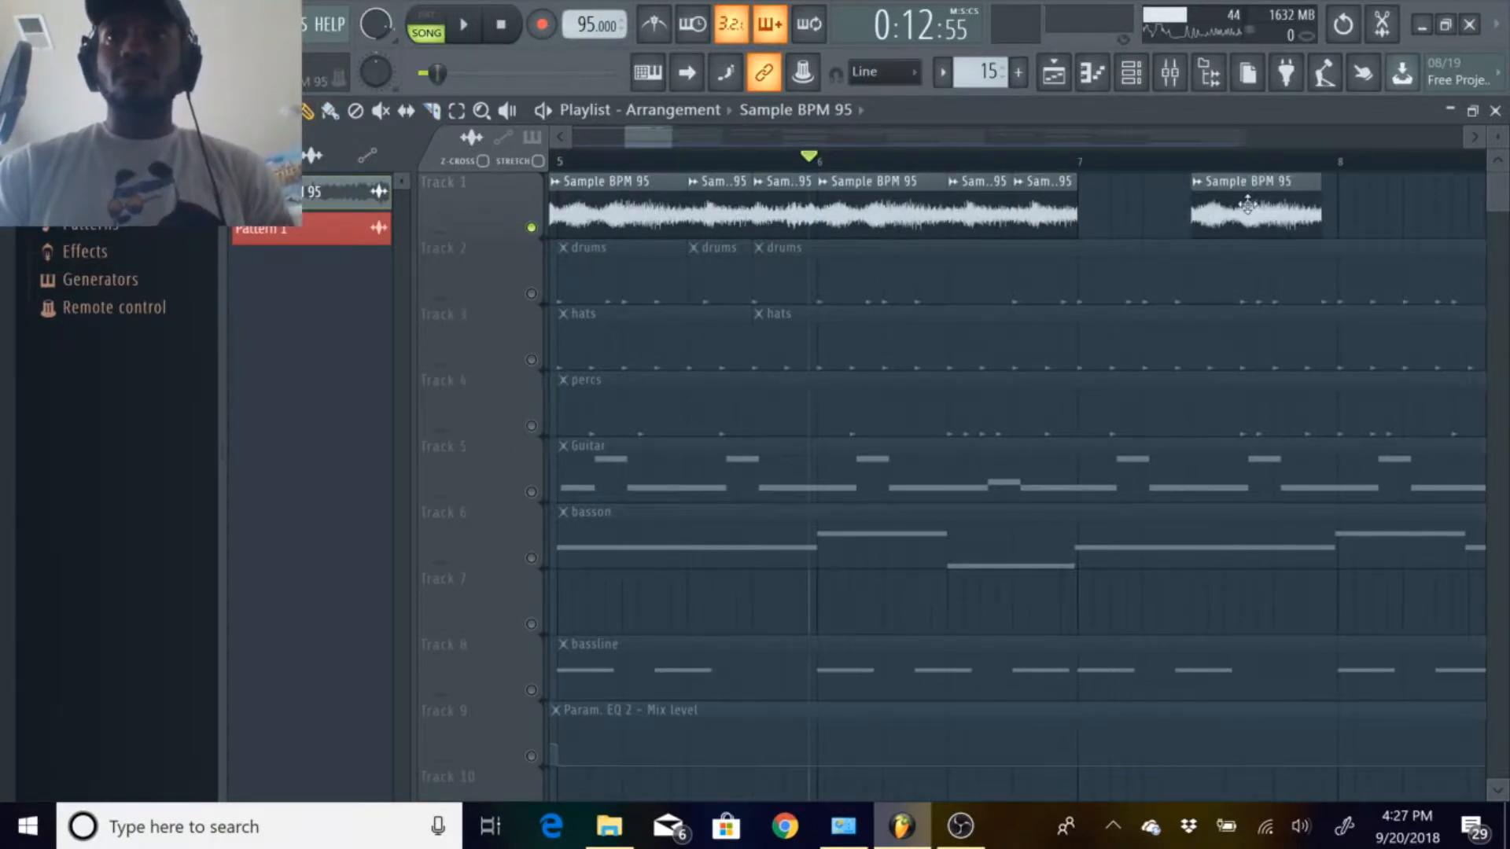
drag(1247, 206, 1136, 206)
key(space)
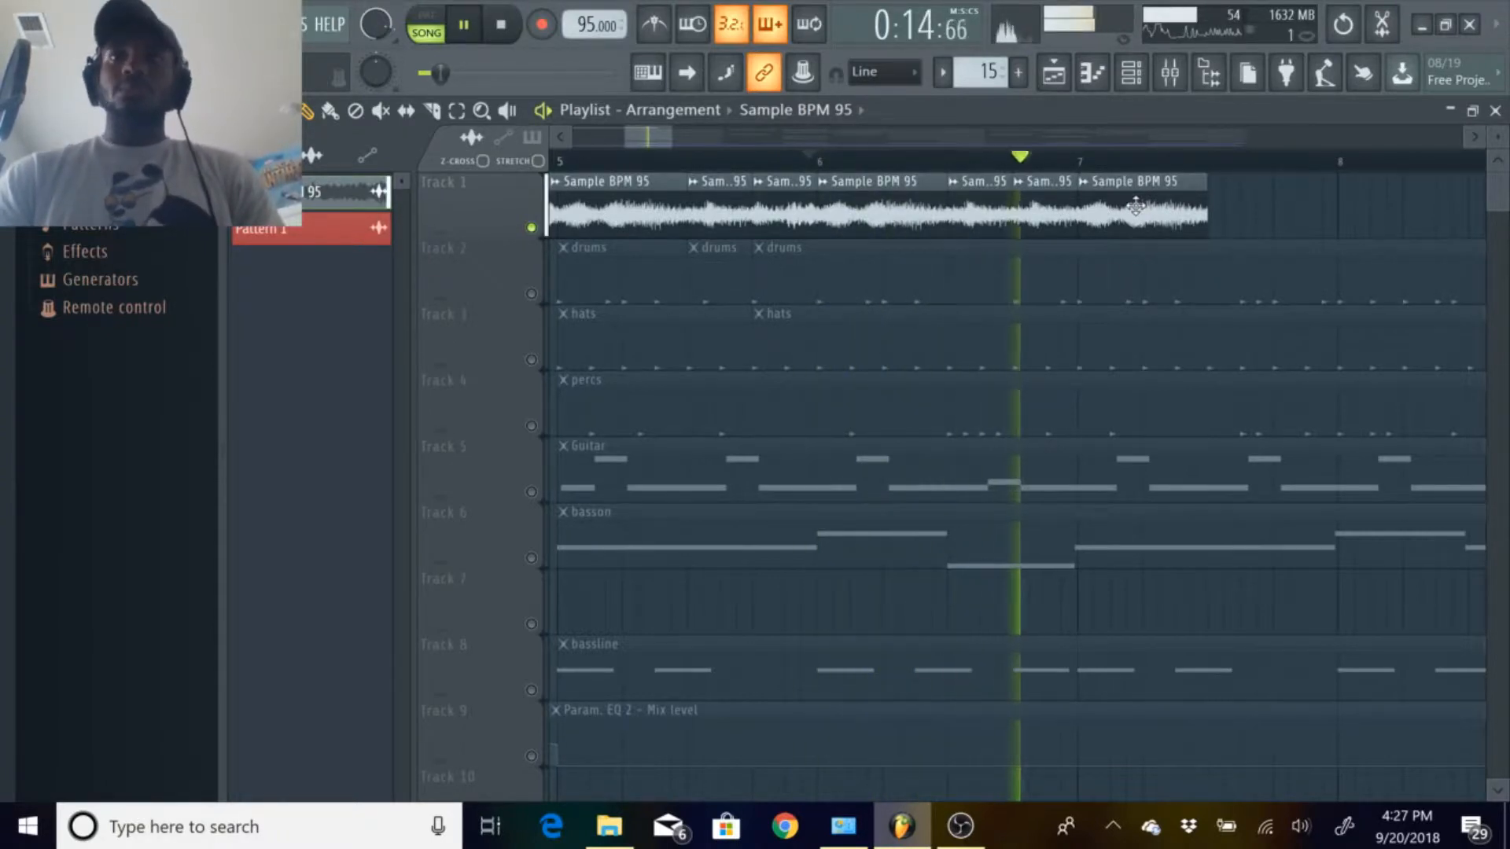
key(space)
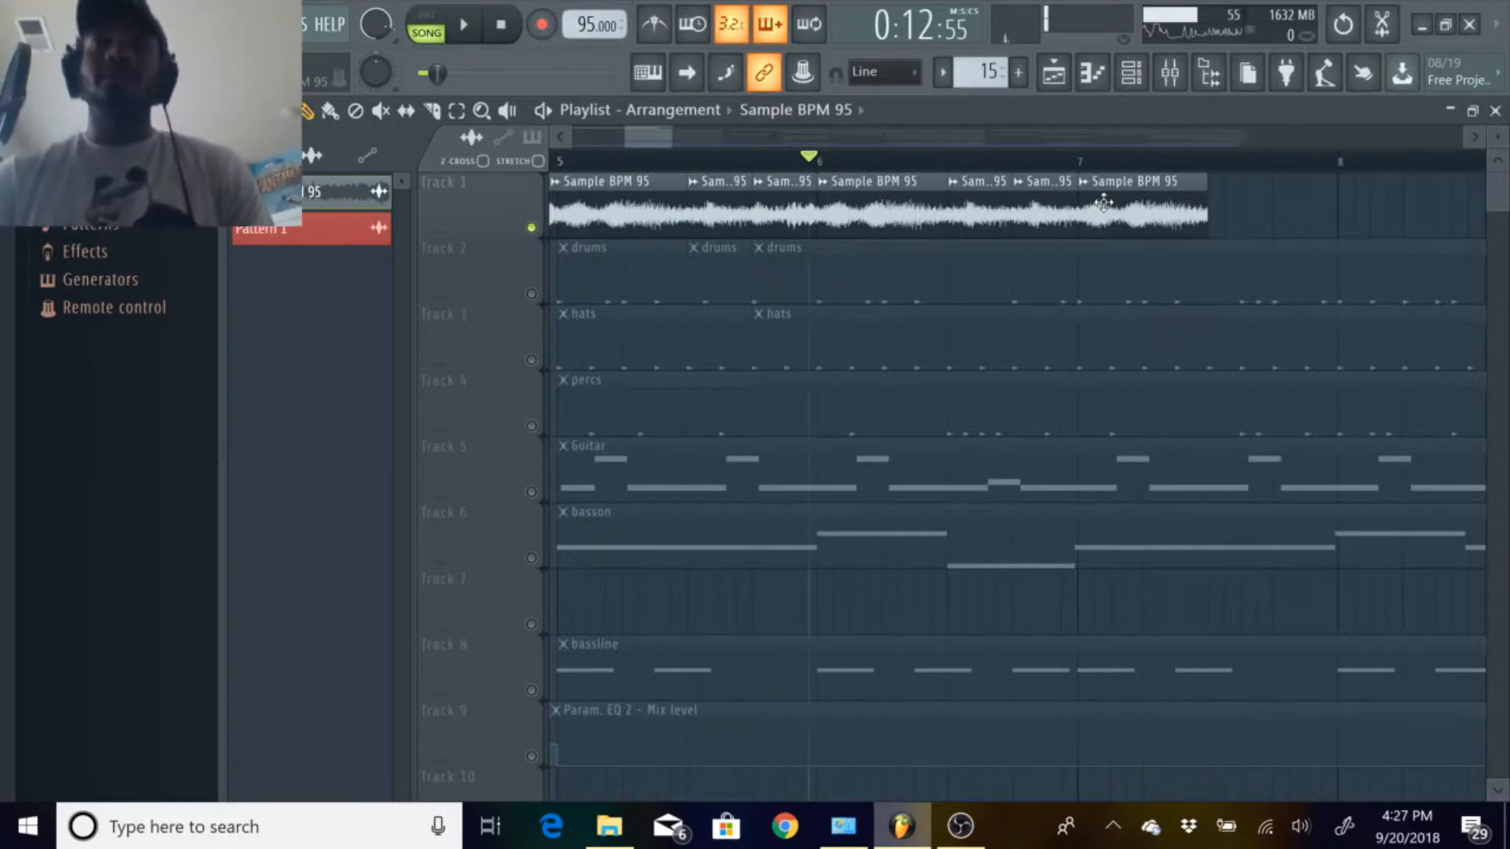
Copy the half-bar slice from bar 7 directly after itself to reach bar 8, and play from late bar 6.
drag(1103, 203, 1236, 221)
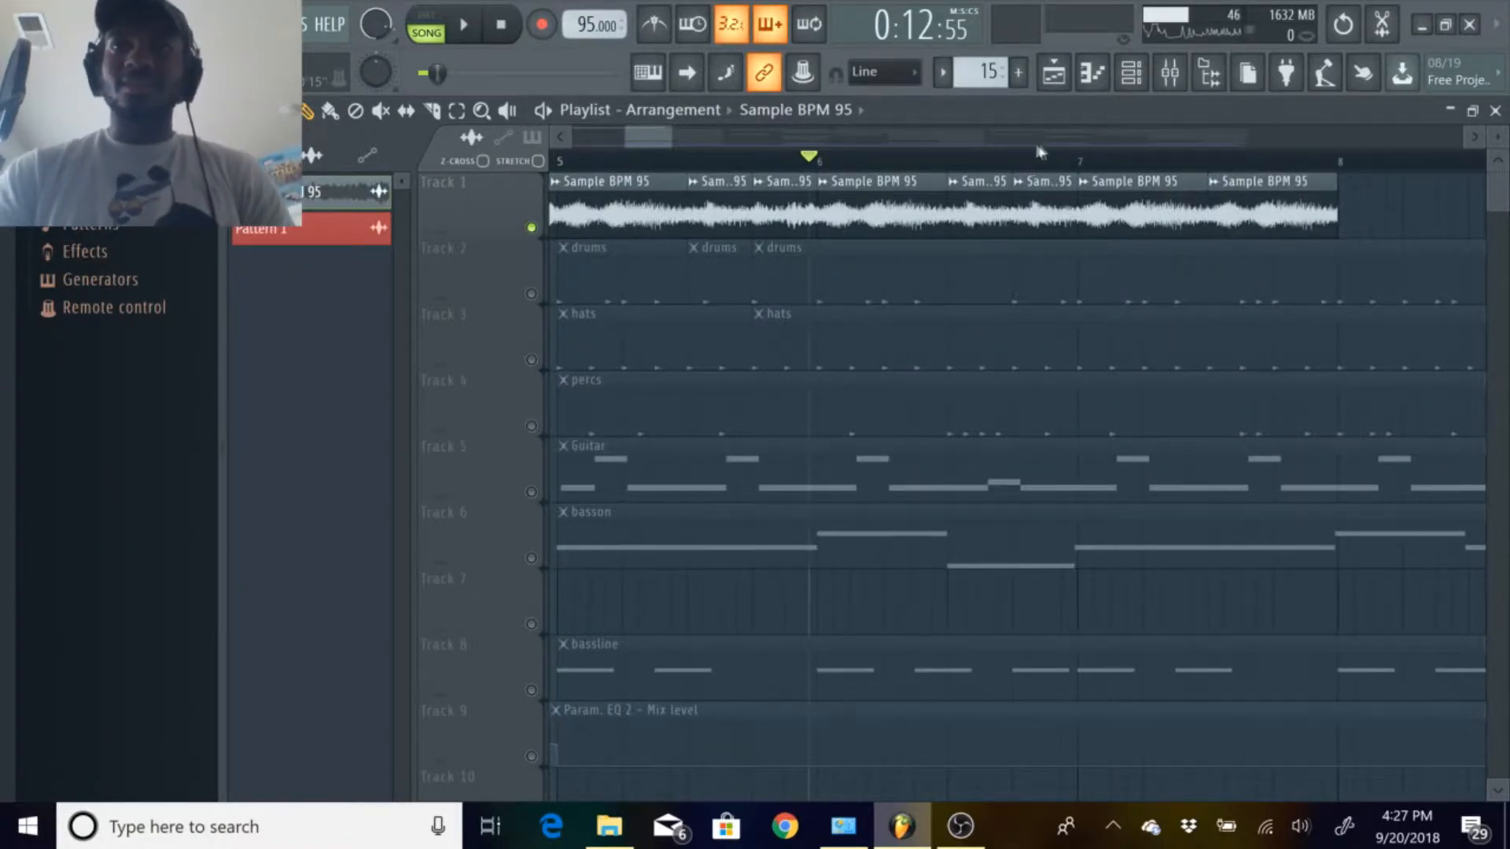
click(1019, 164)
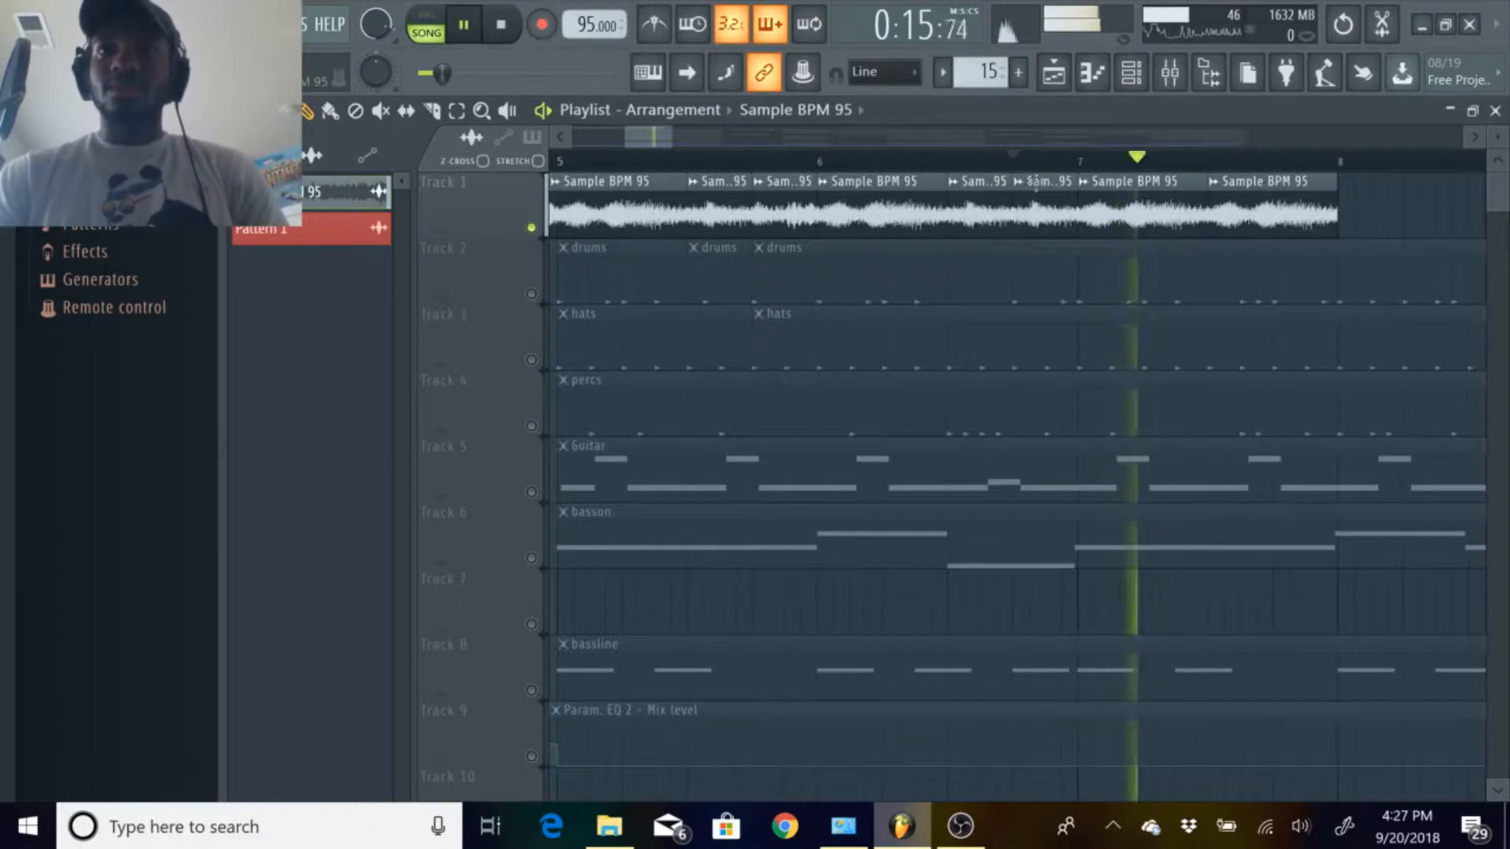
key(space)
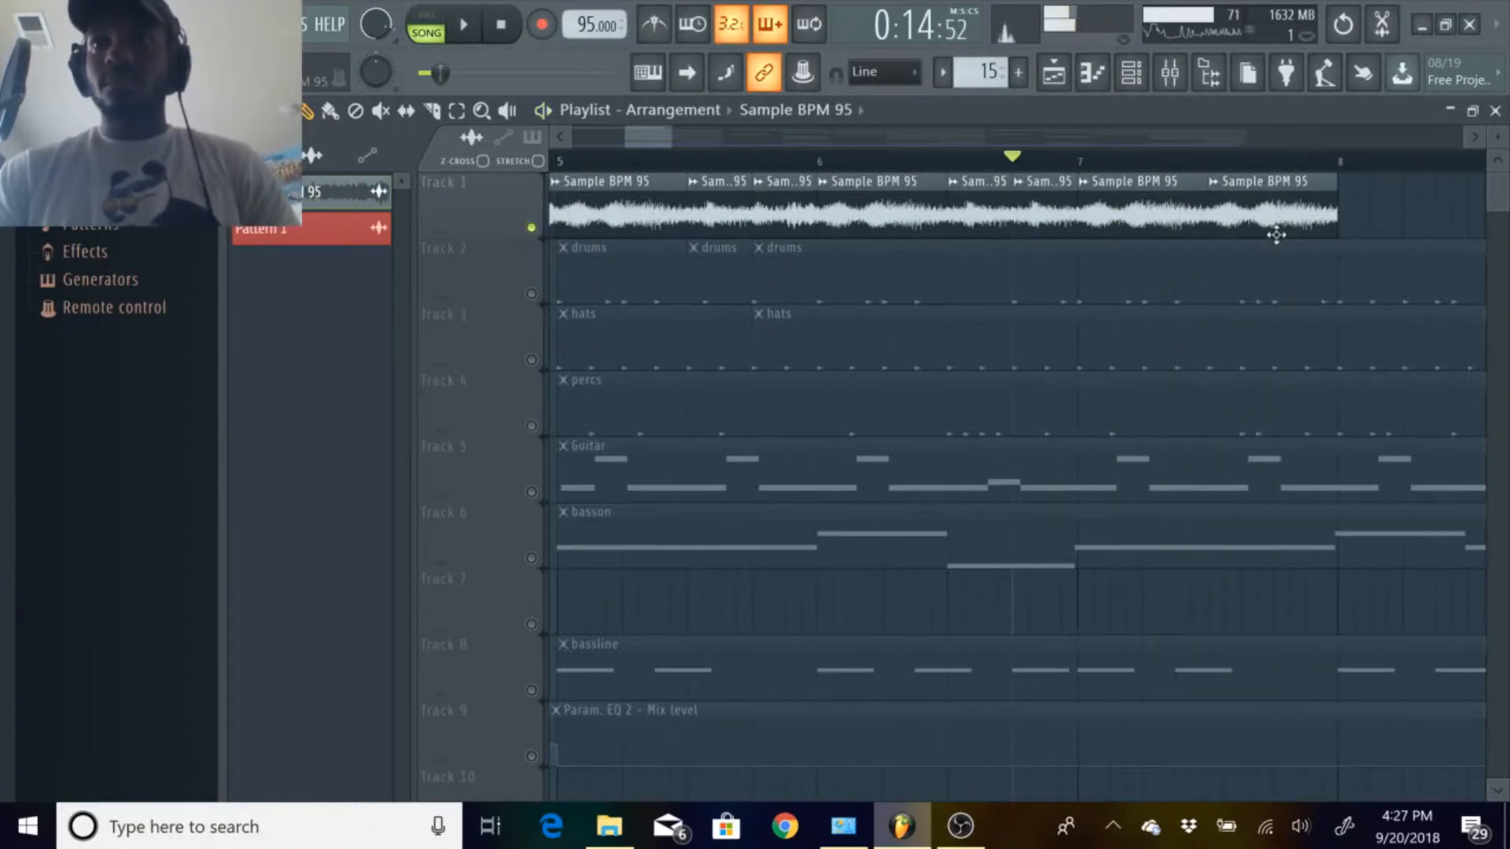
Shorten the last slice to a quarter bar, play it, and place two copies directly after it to a quarter into bar 8.
drag(1339, 223, 1273, 223)
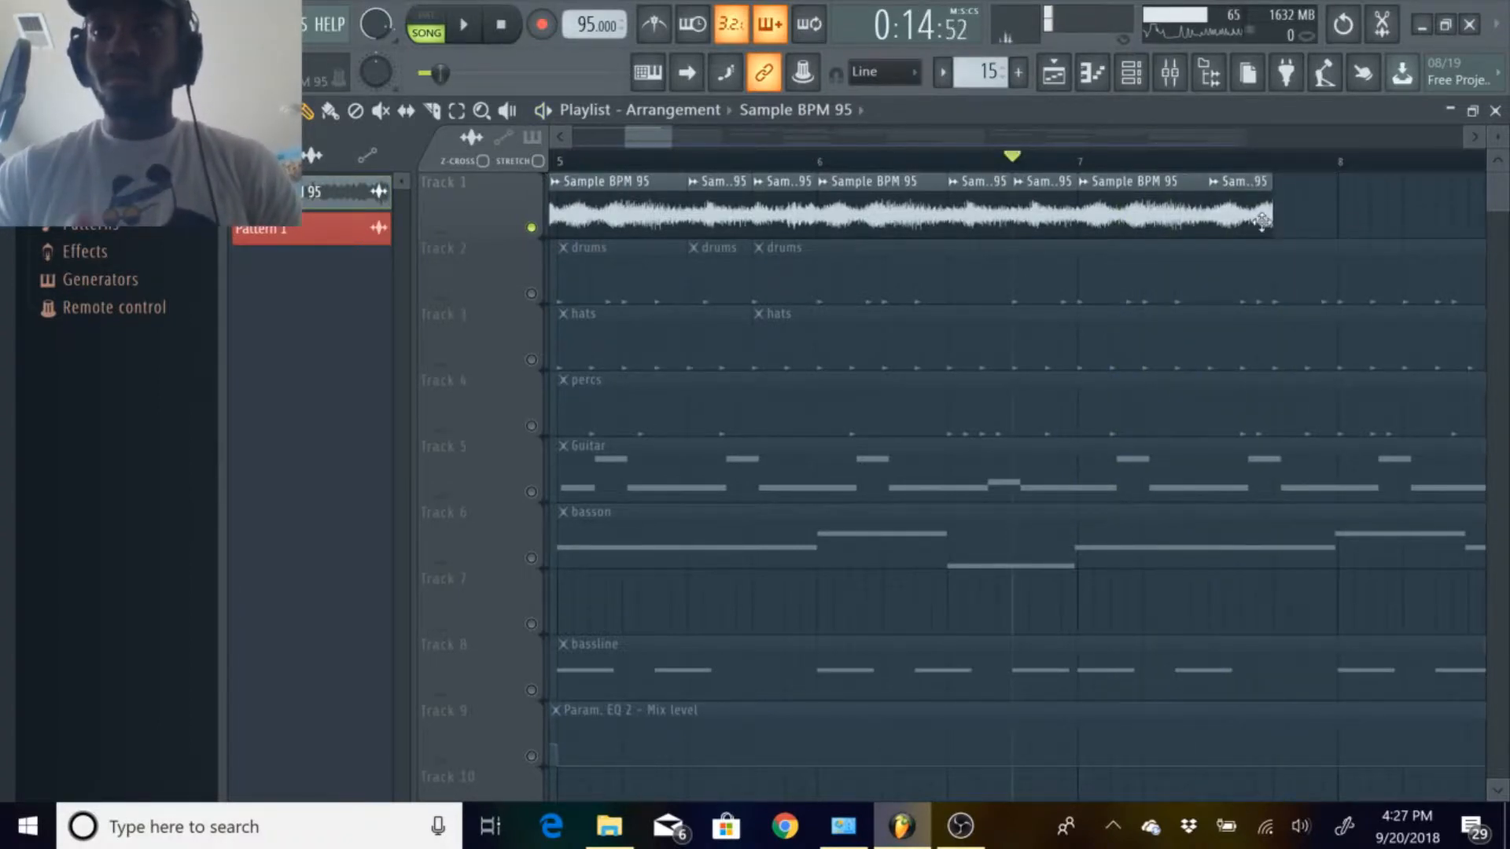
key(space)
key(space)
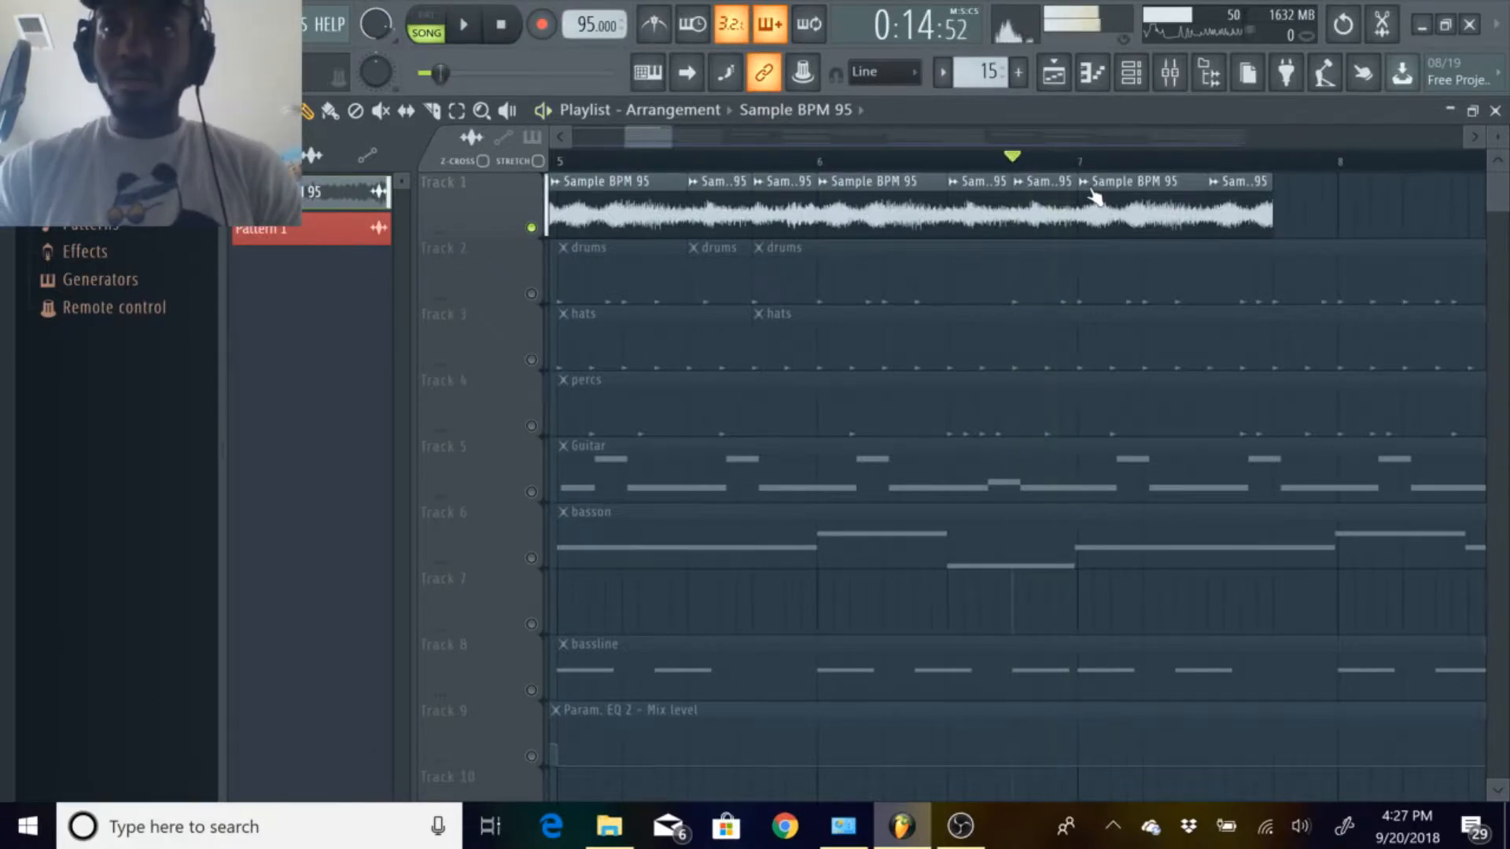
click(1363, 222)
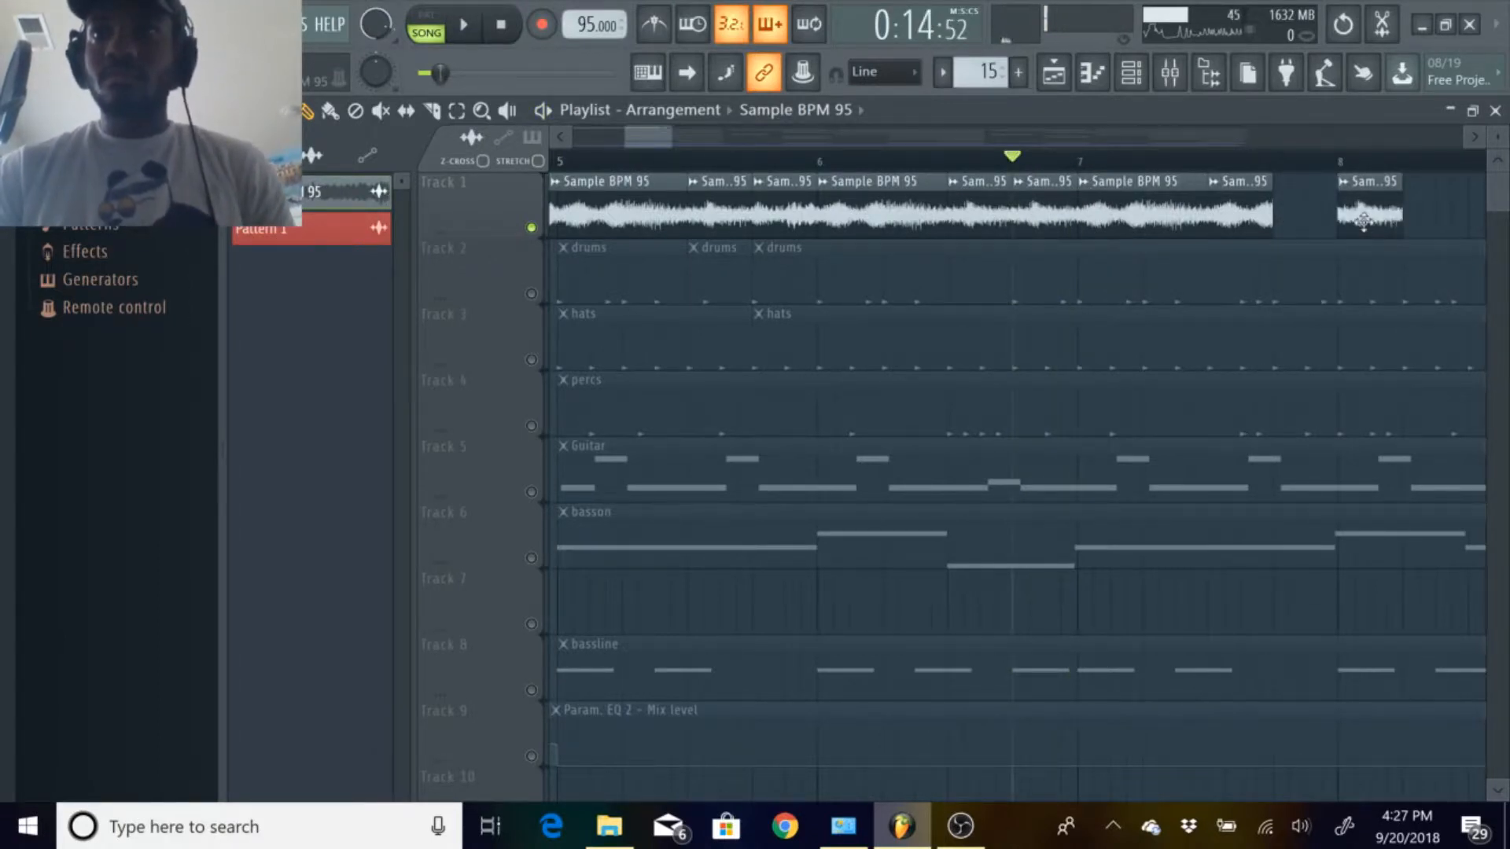
mouse_move(1363, 222)
mouse_down()
mouse_move(1302, 220)
mouse_move(1392, 237)
mouse_move(1377, 231)
mouse_up()
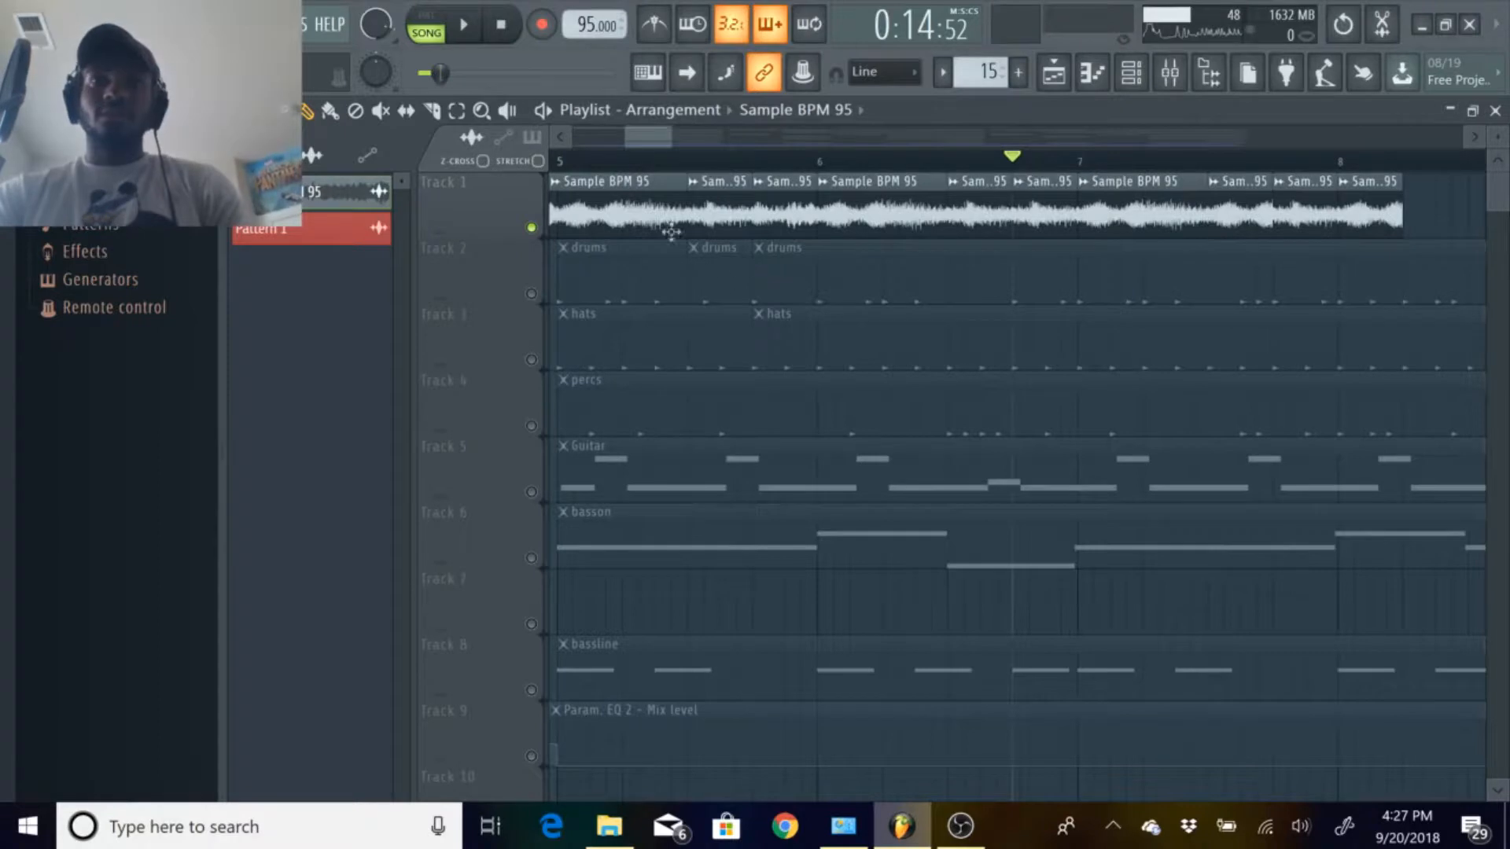
Play the original sample section from bar 2 to listen for the next chop.
mouse_move(666, 131)
mouse_down()
mouse_move(716, 134)
mouse_move(588, 127)
mouse_move(639, 137)
mouse_up()
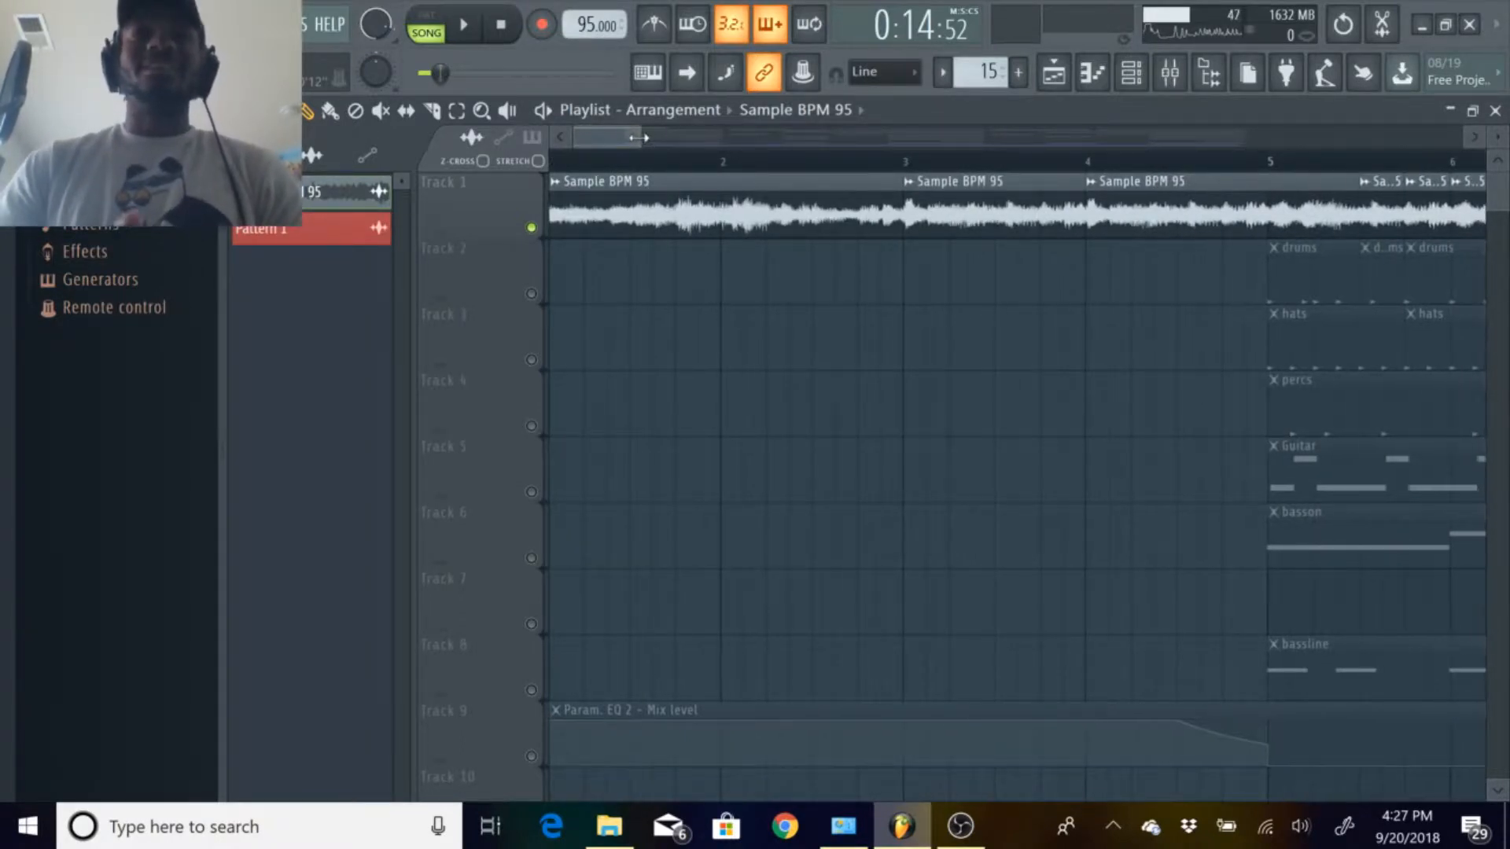
click(722, 165)
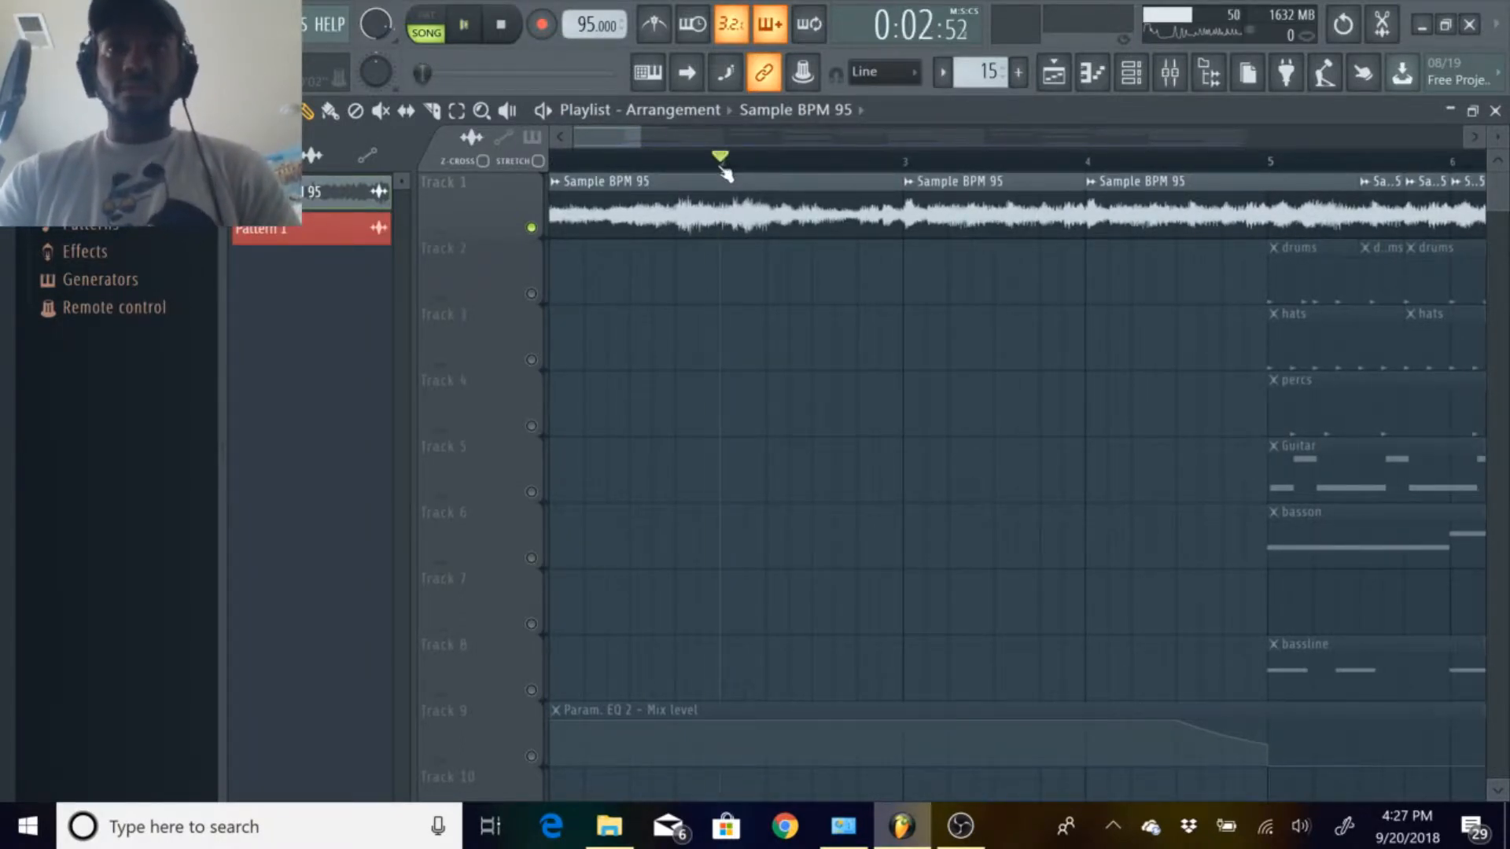
key(space)
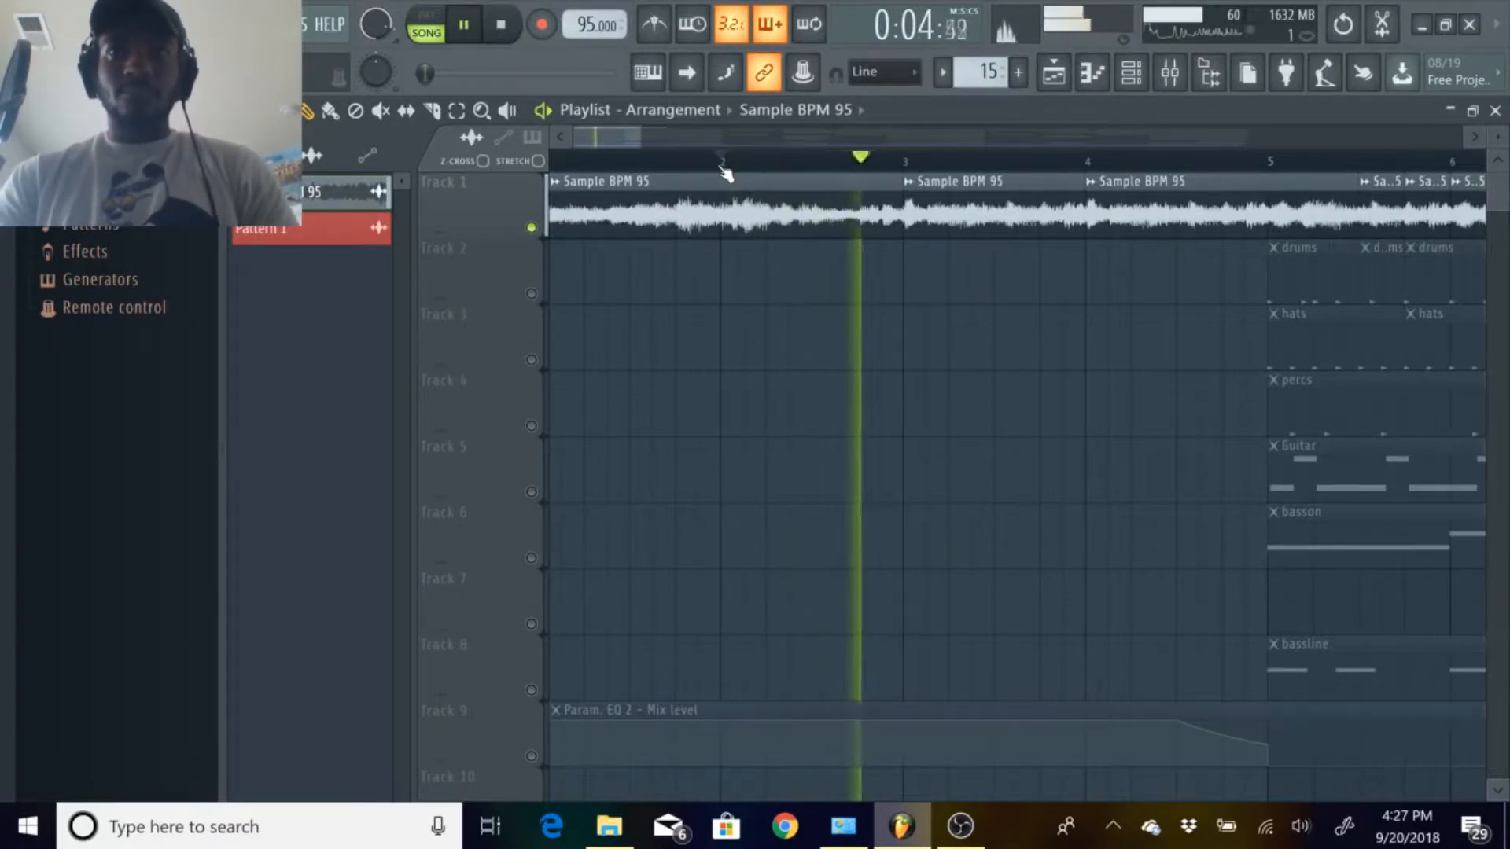
key(space)
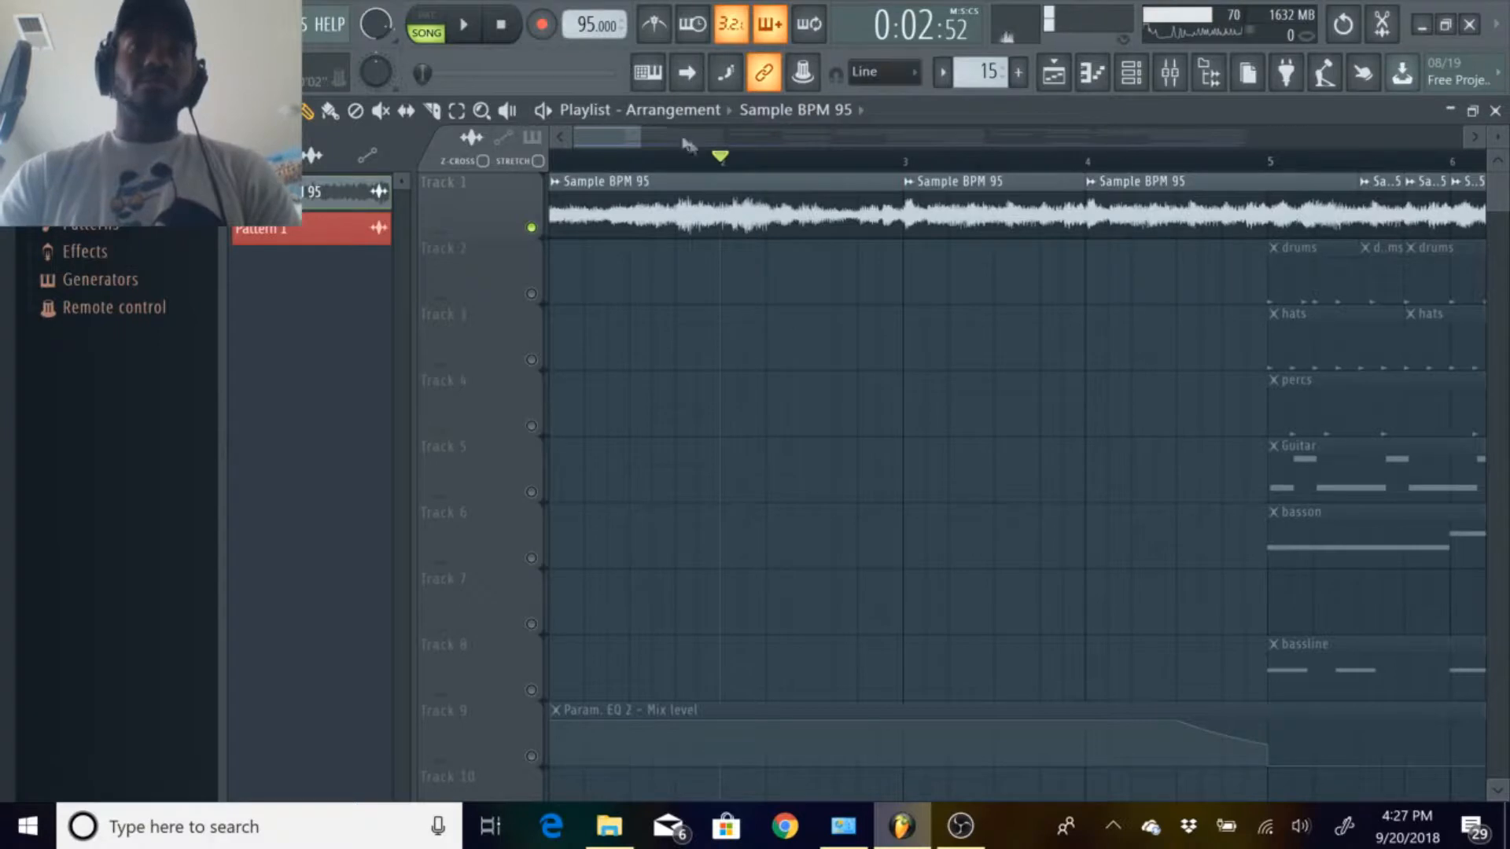
Add a fresh Sample BPM 95 clip to Track 1 starting about three quarters through bar 10.
drag(634, 135, 910, 135)
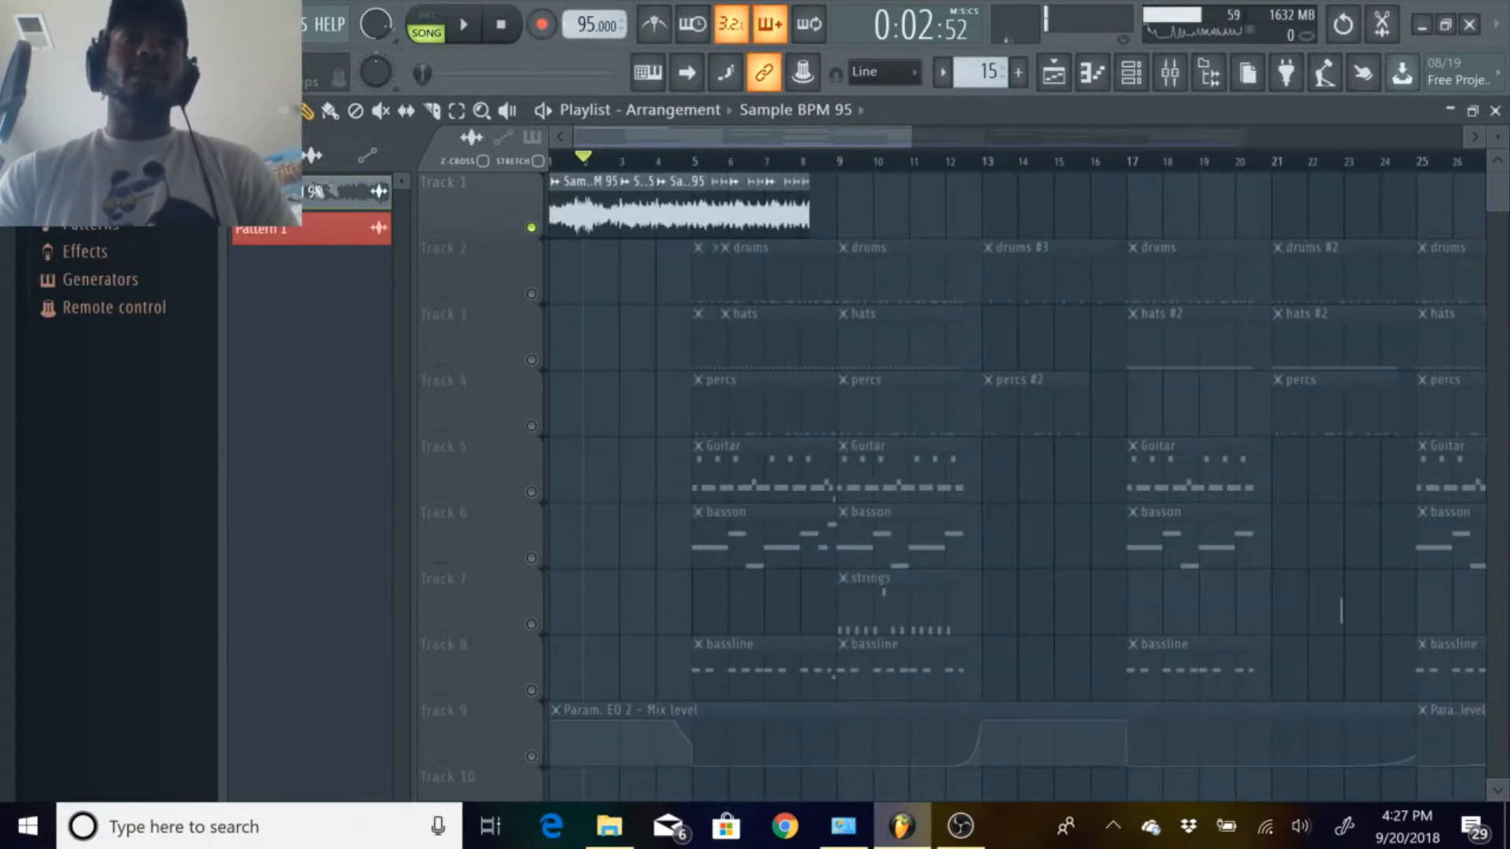
drag(346, 191, 969, 205)
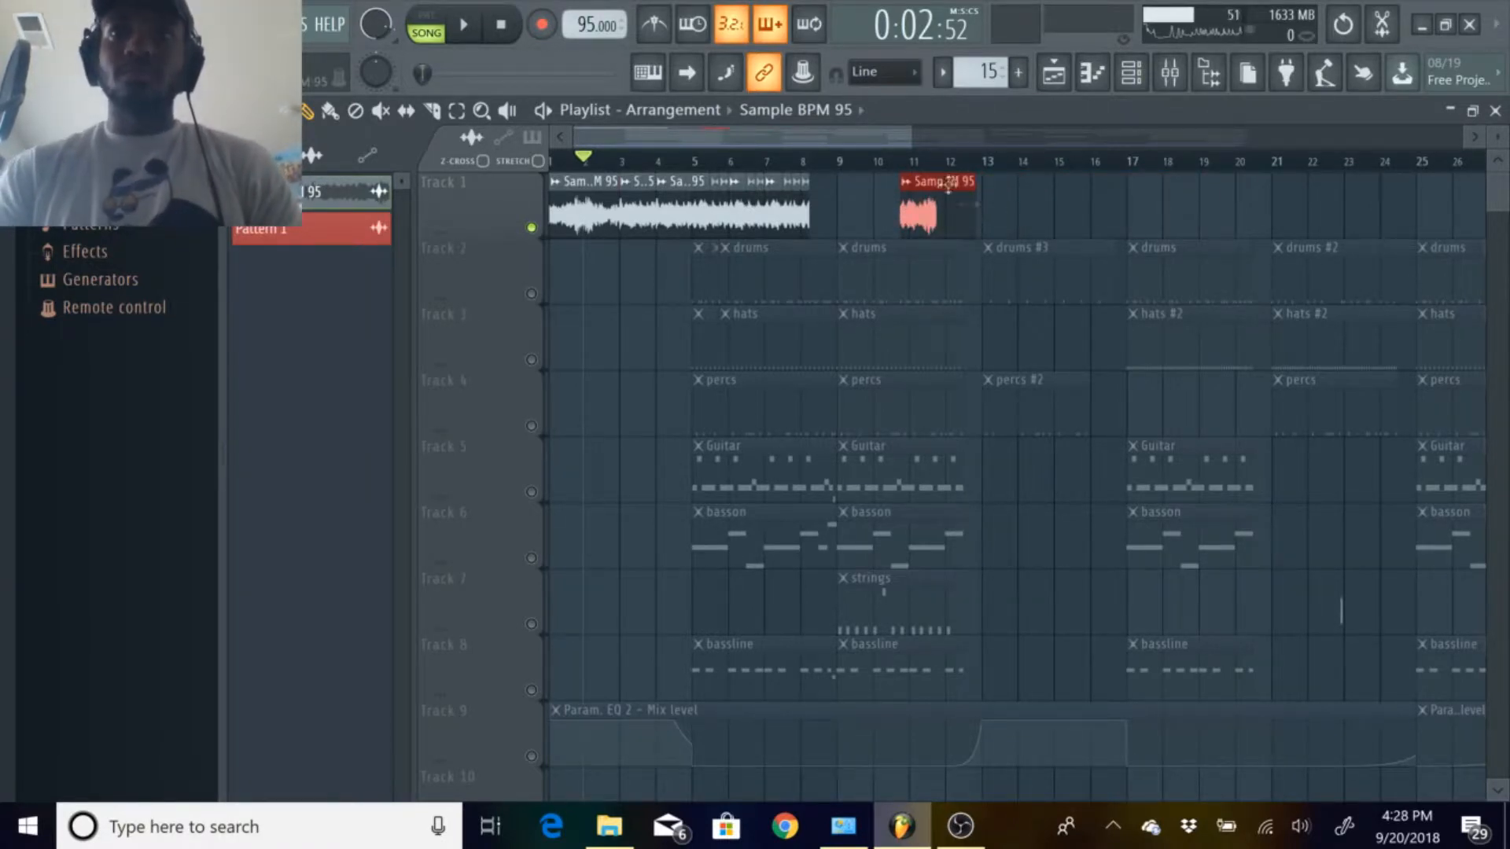
drag(911, 144, 748, 143)
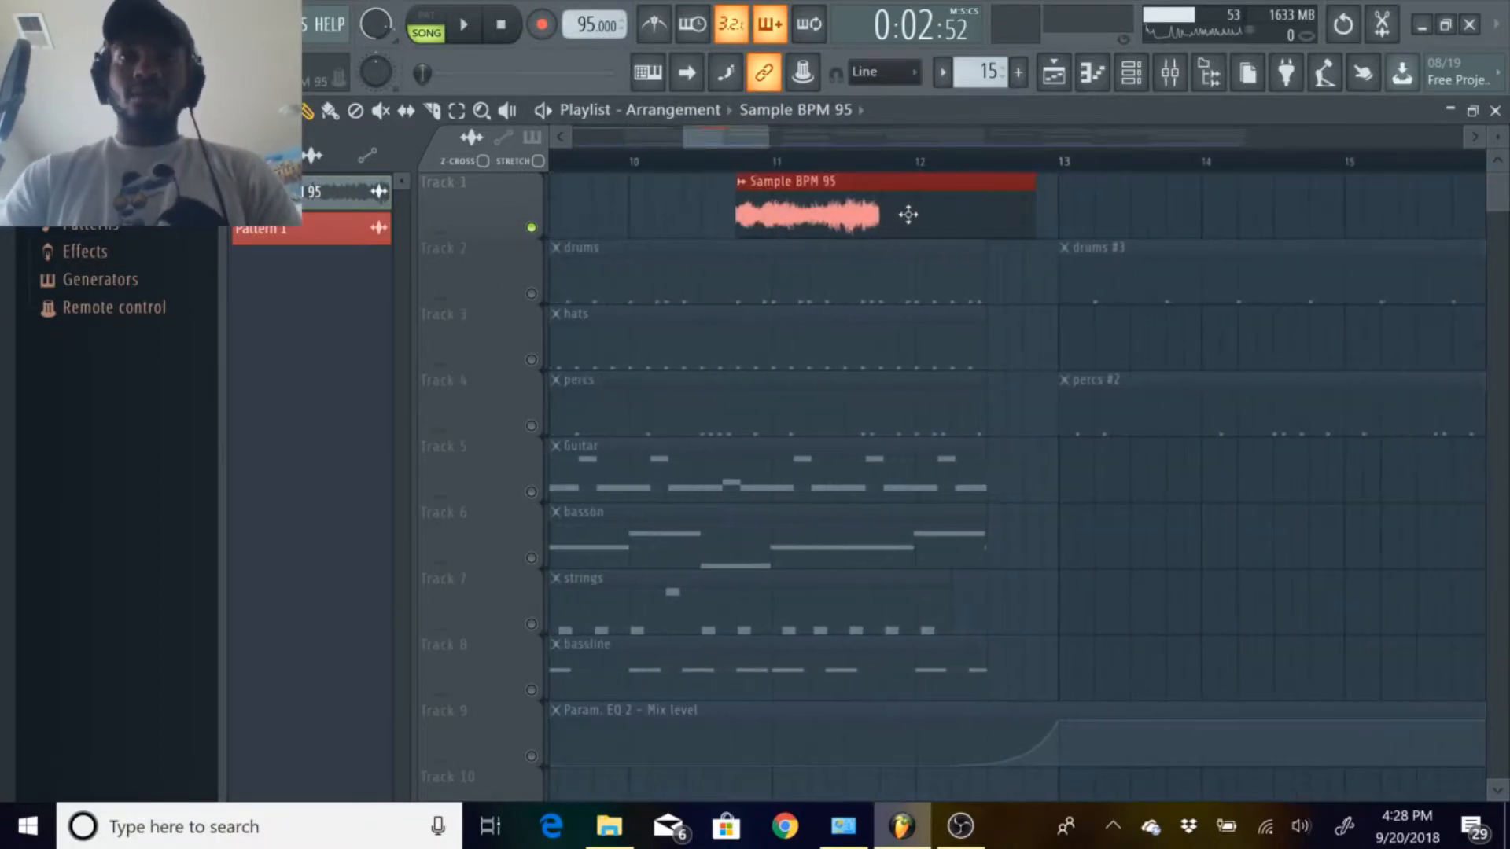
Play the fresh sample clip and trim half a bar from its start so it begins a quarter into bar 11.
click(688, 162)
key(space)
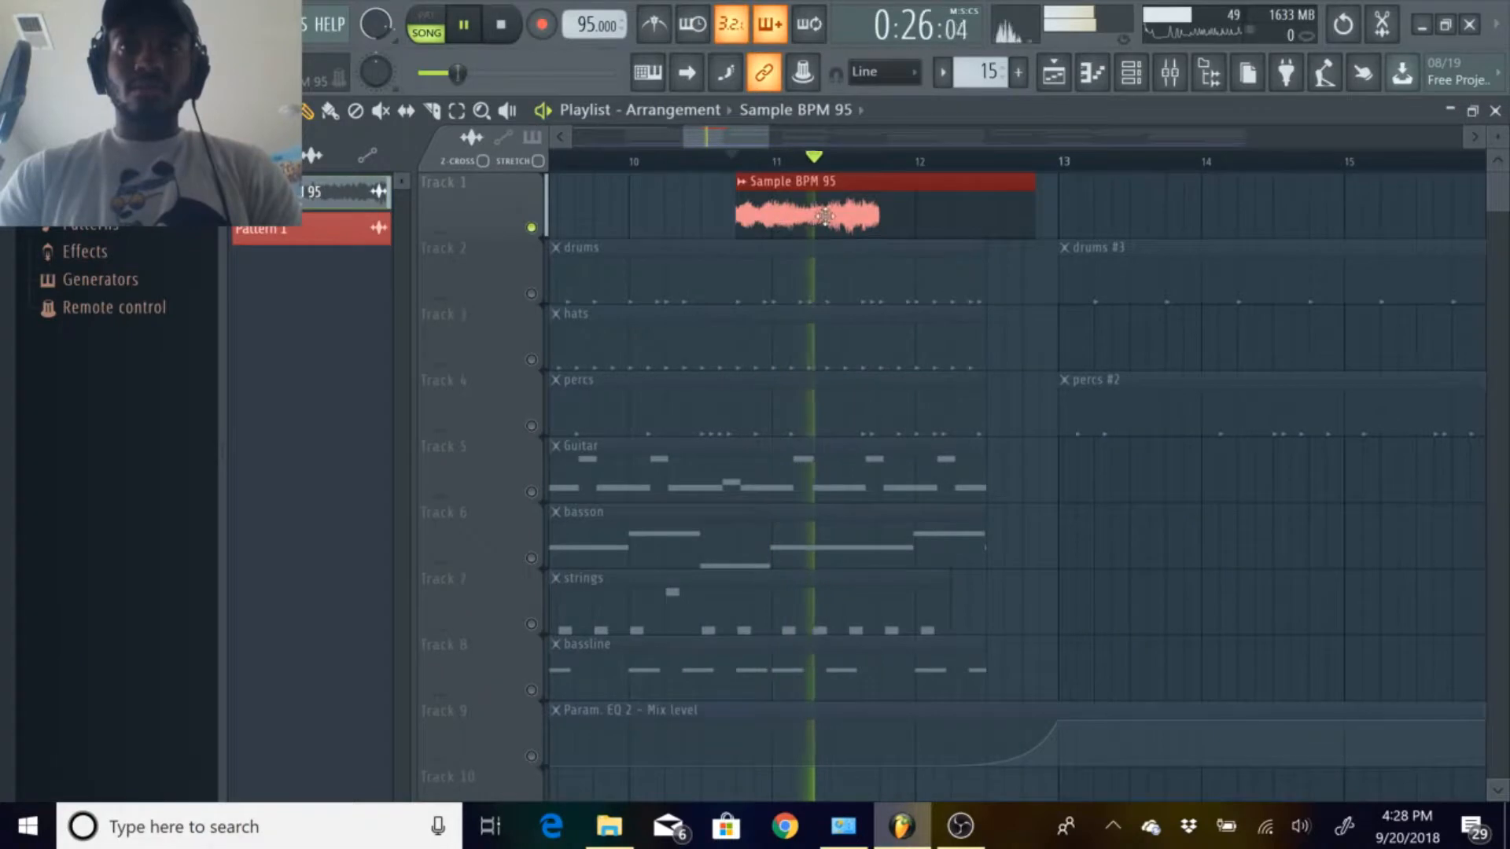
key(space)
drag(742, 226, 816, 233)
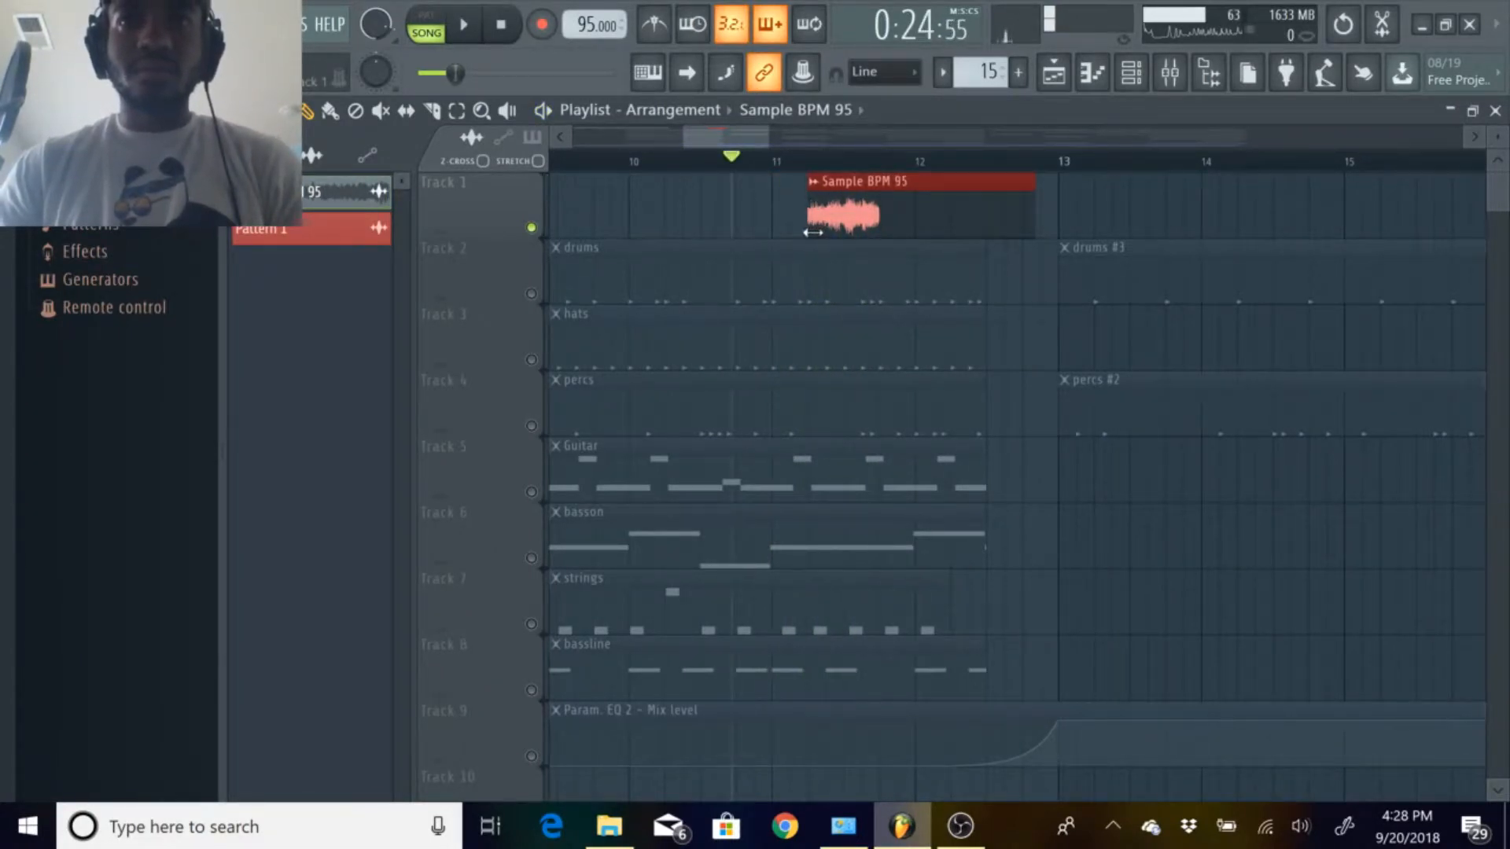
Play the trimmed sample clip and move it back along Track 1 to start about a third into bar 8.
click(809, 161)
key(space)
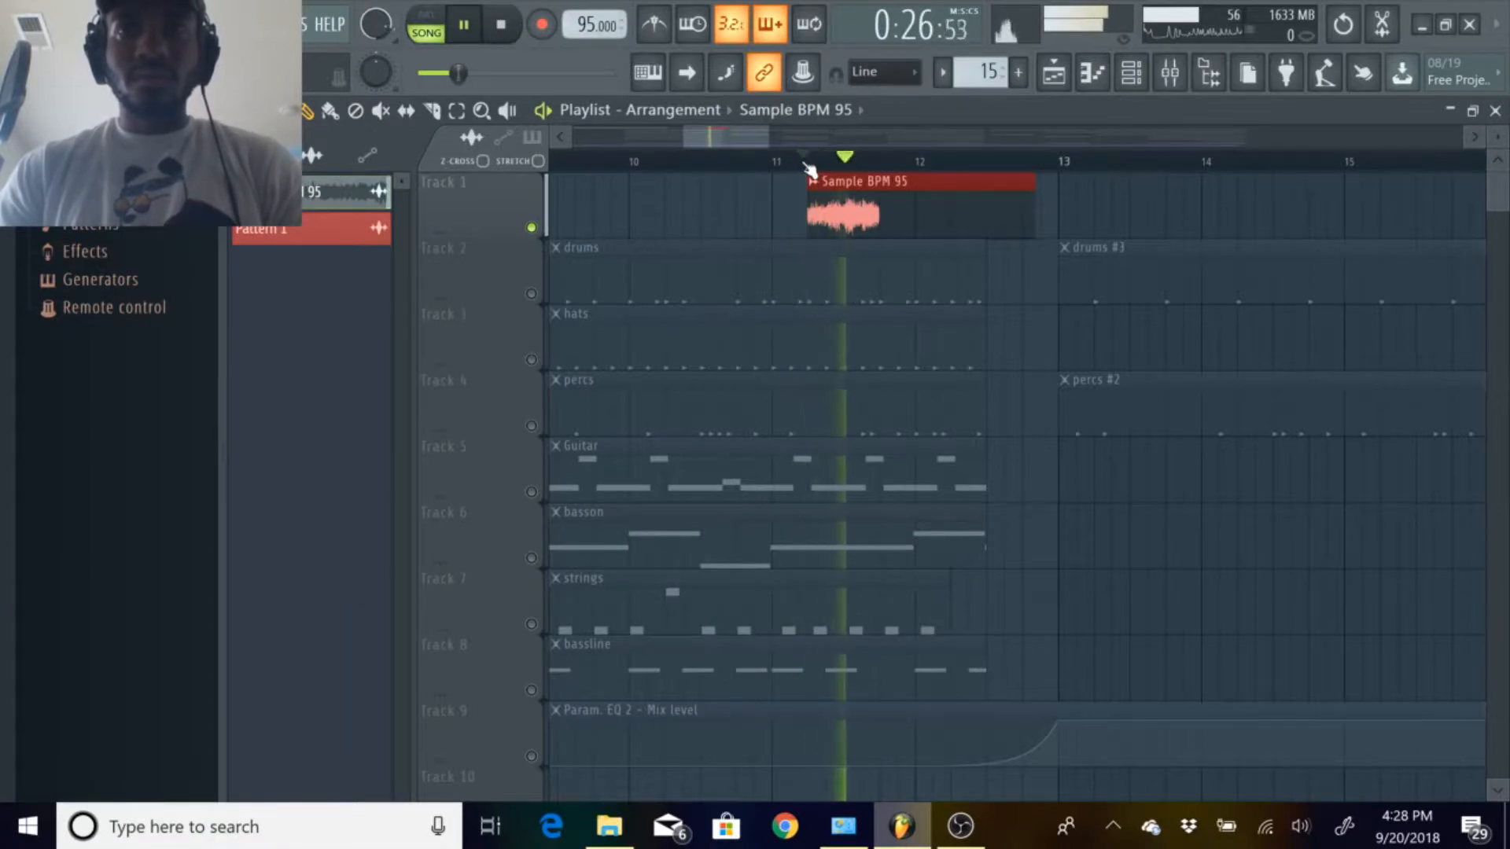
key(space)
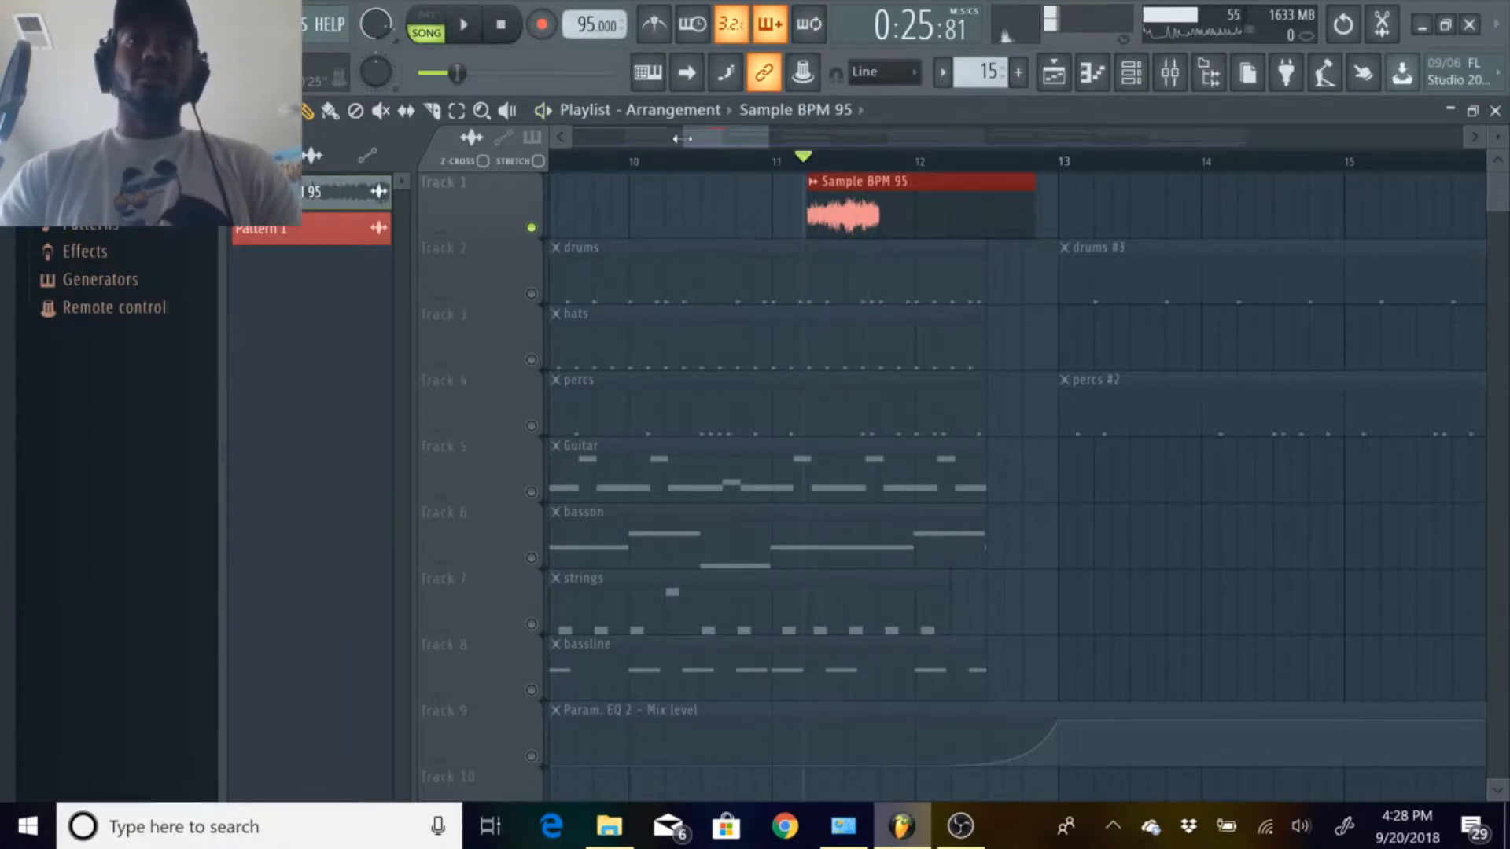
scroll(1134, 248, down, 3)
drag(1164, 218, 944, 214)
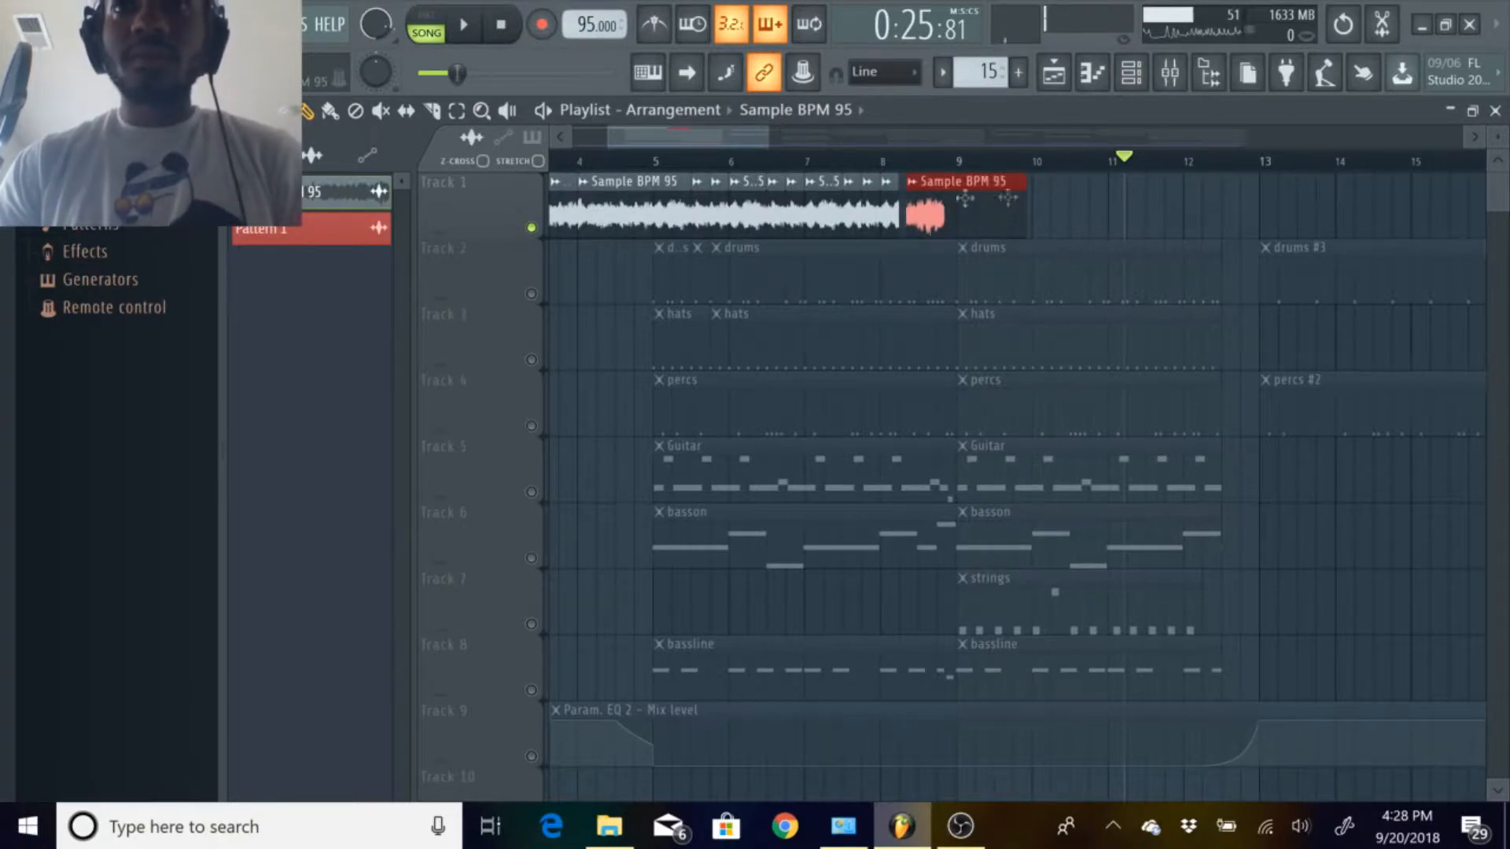
drag(767, 144, 674, 146)
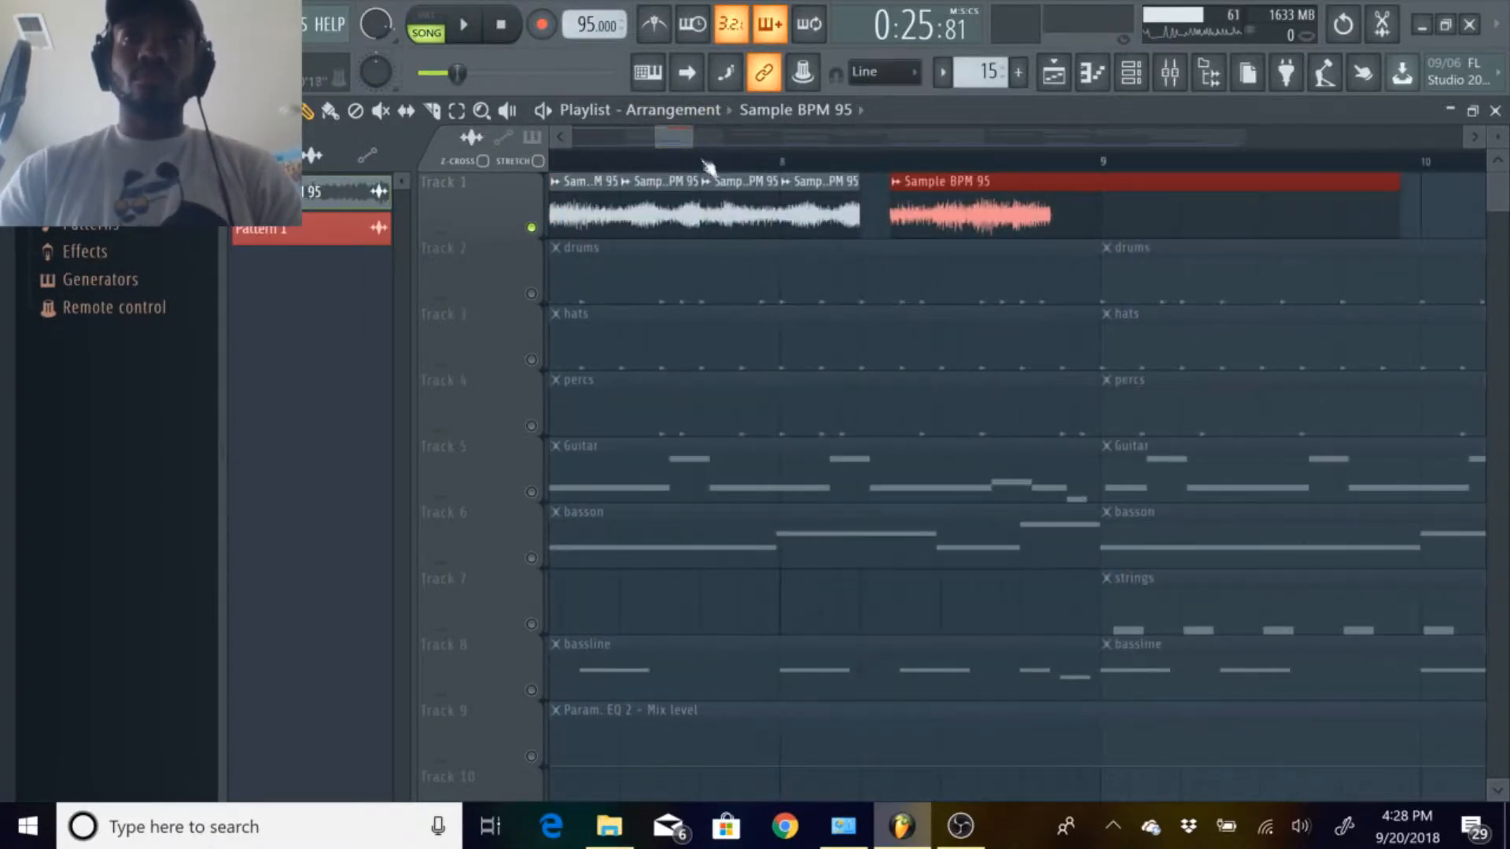
Shift the fresh clip further into bar 8, extend the slice before it to about mid-bar 8, and play from late bar 7.
click(704, 160)
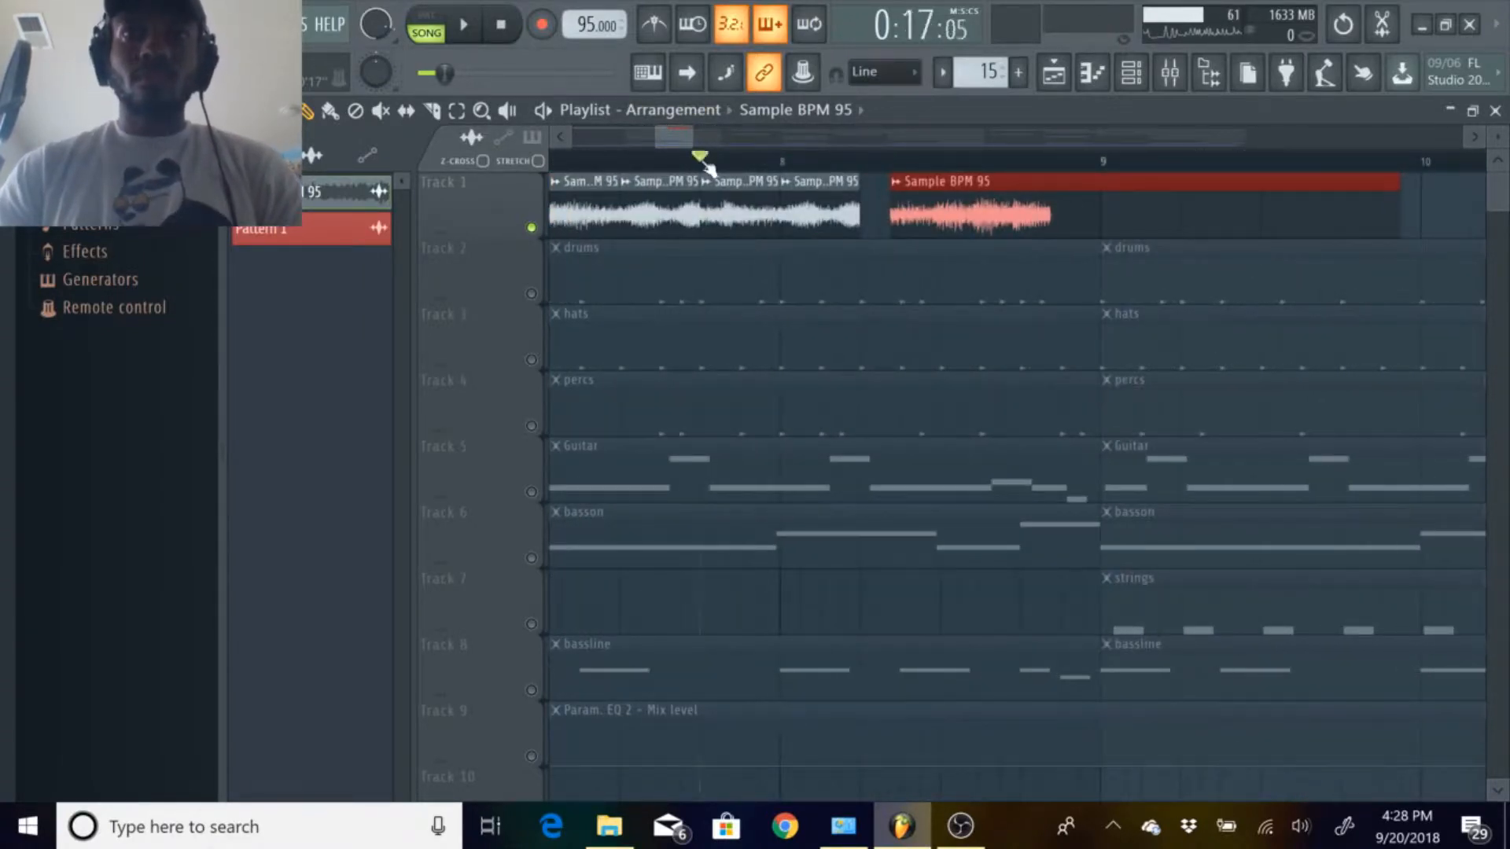
key(space)
key(space)
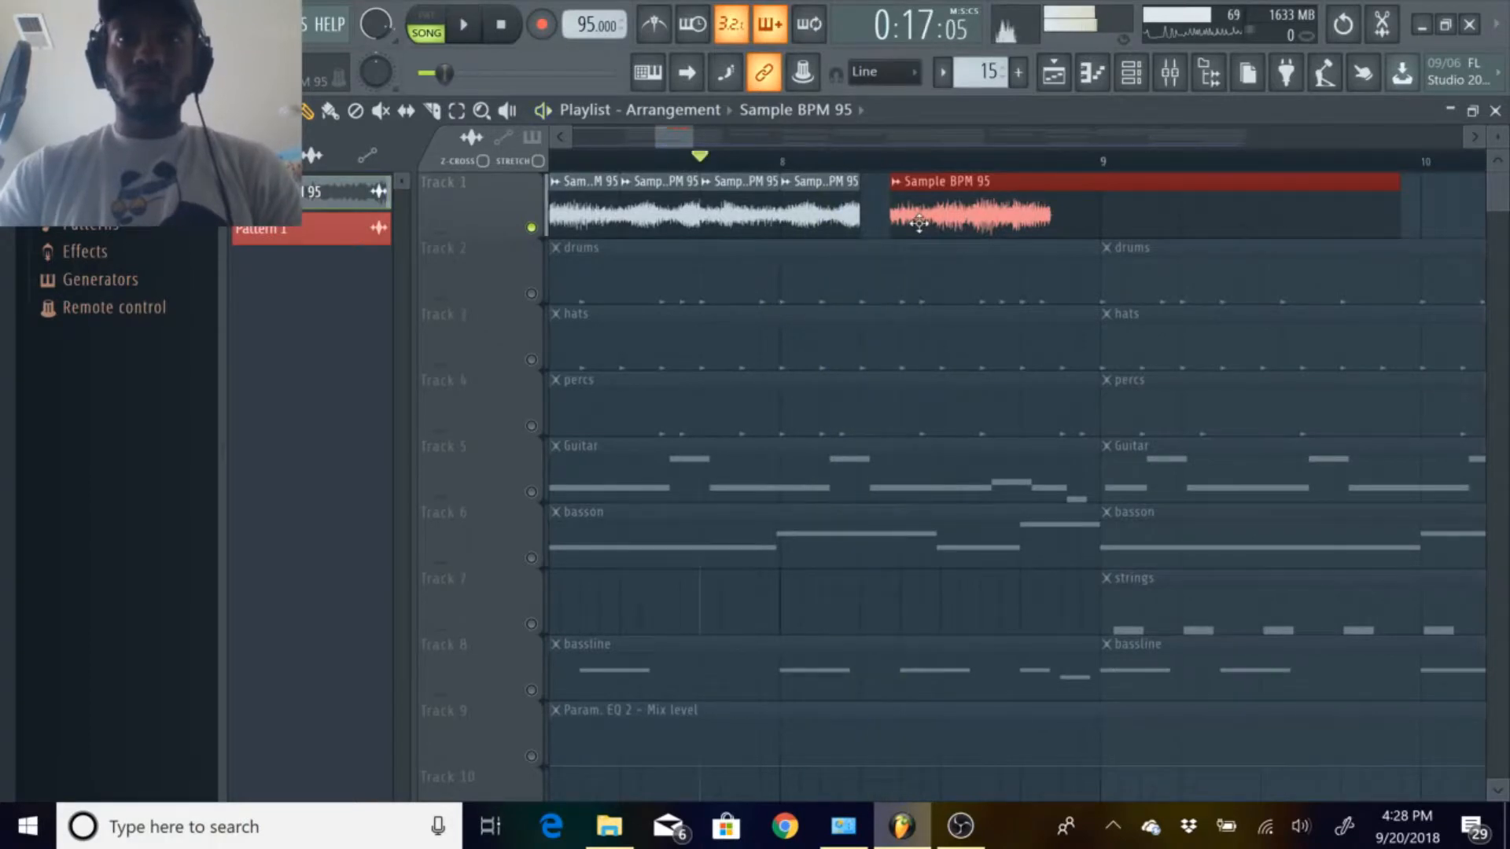
drag(948, 218, 1098, 211)
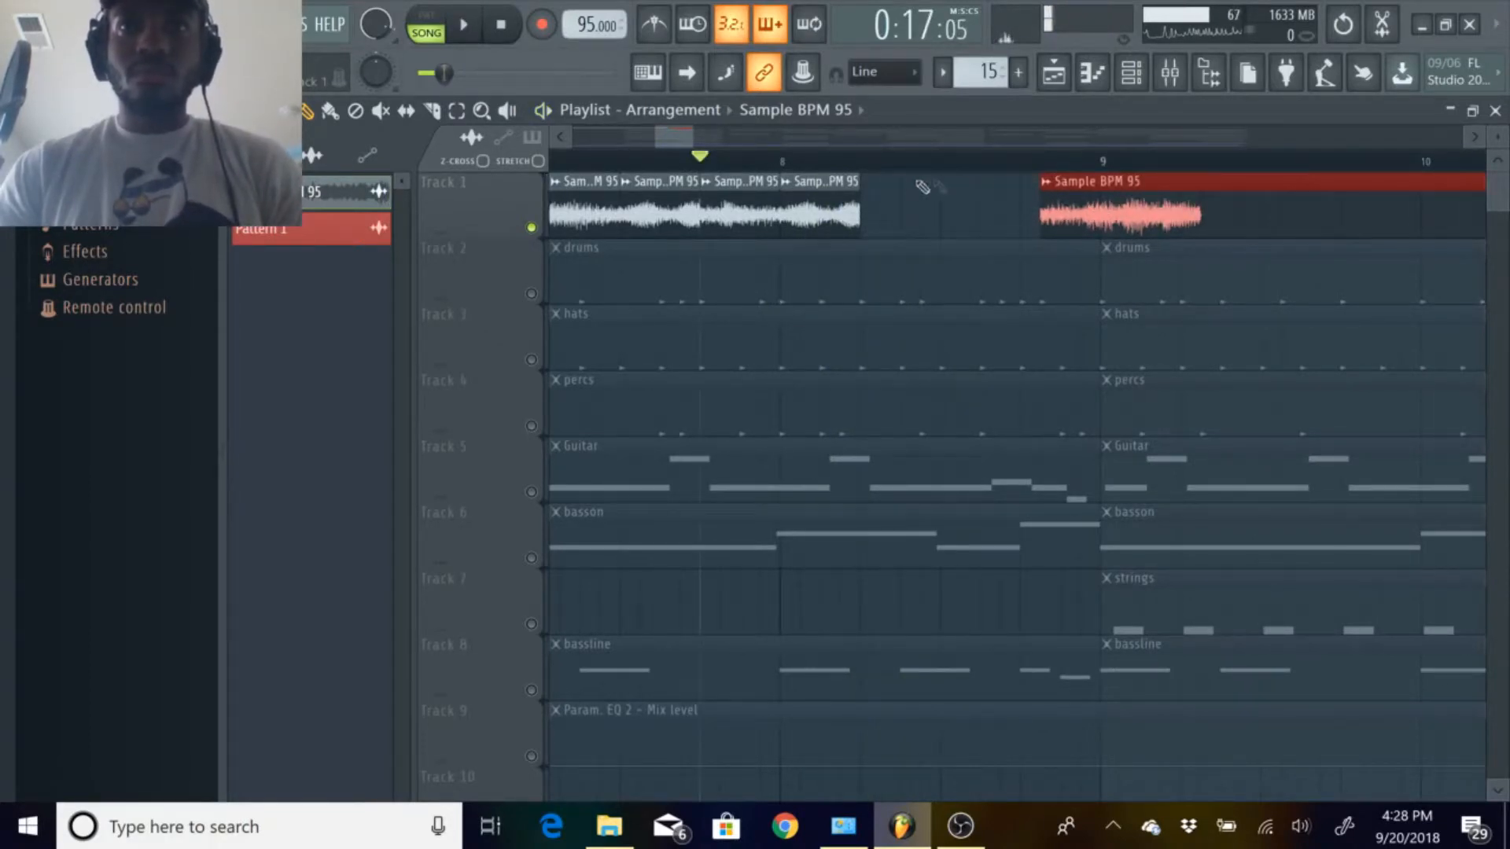
click(847, 219)
drag(857, 224, 928, 231)
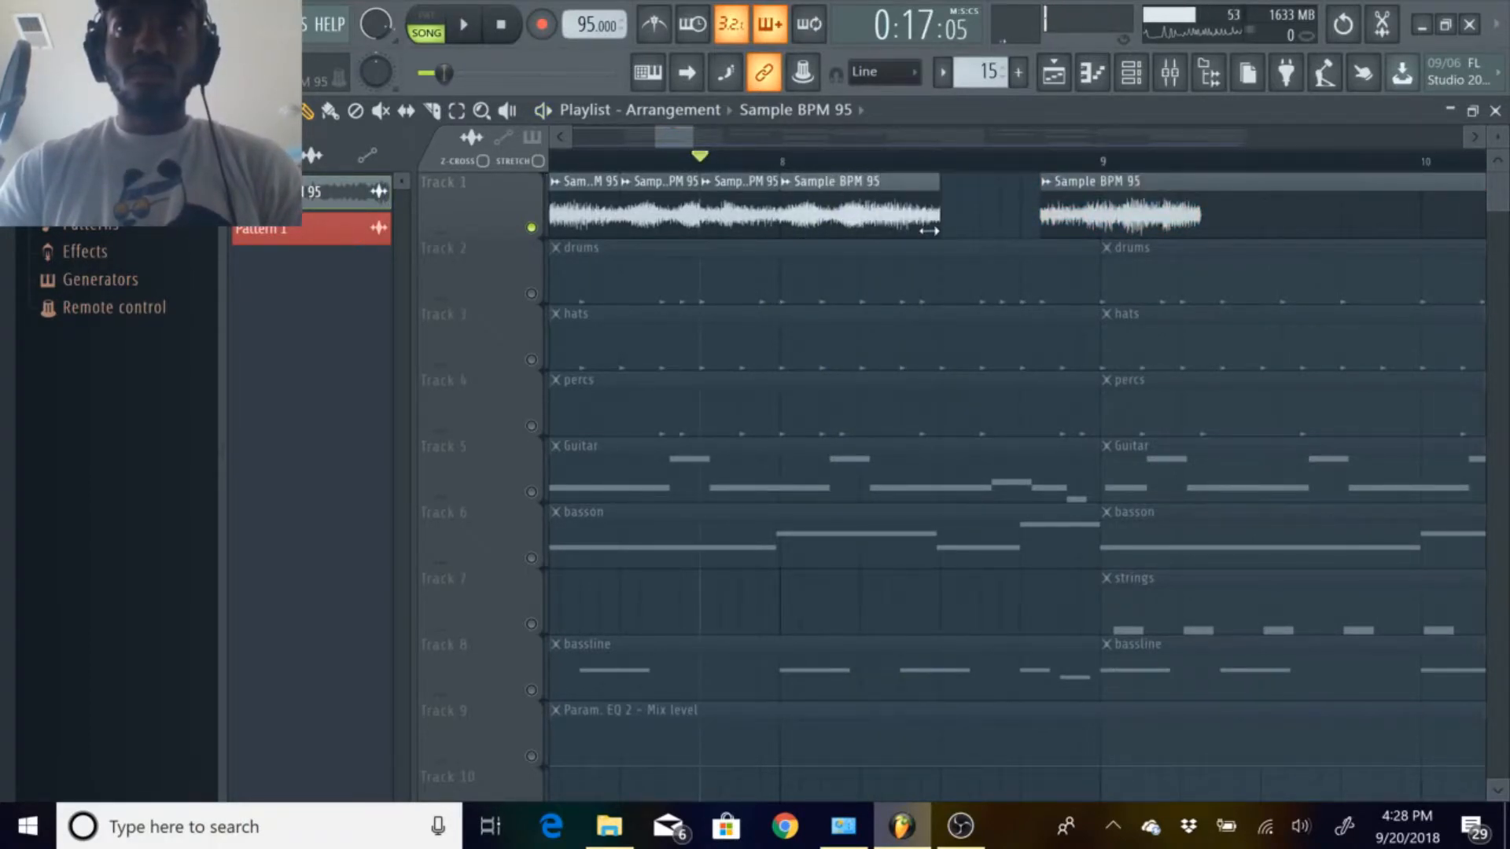
key(space)
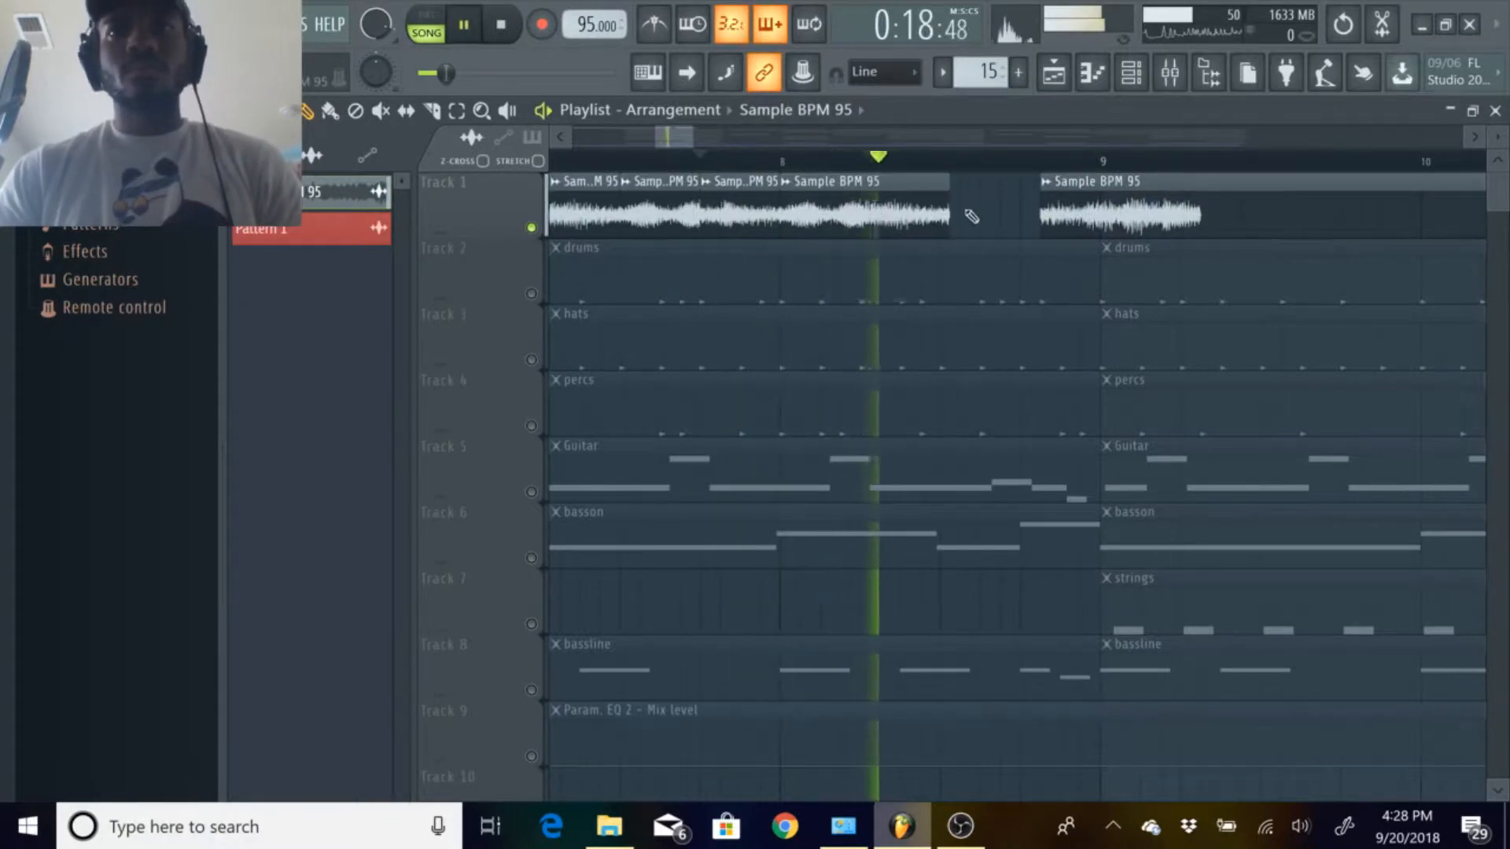
key(space)
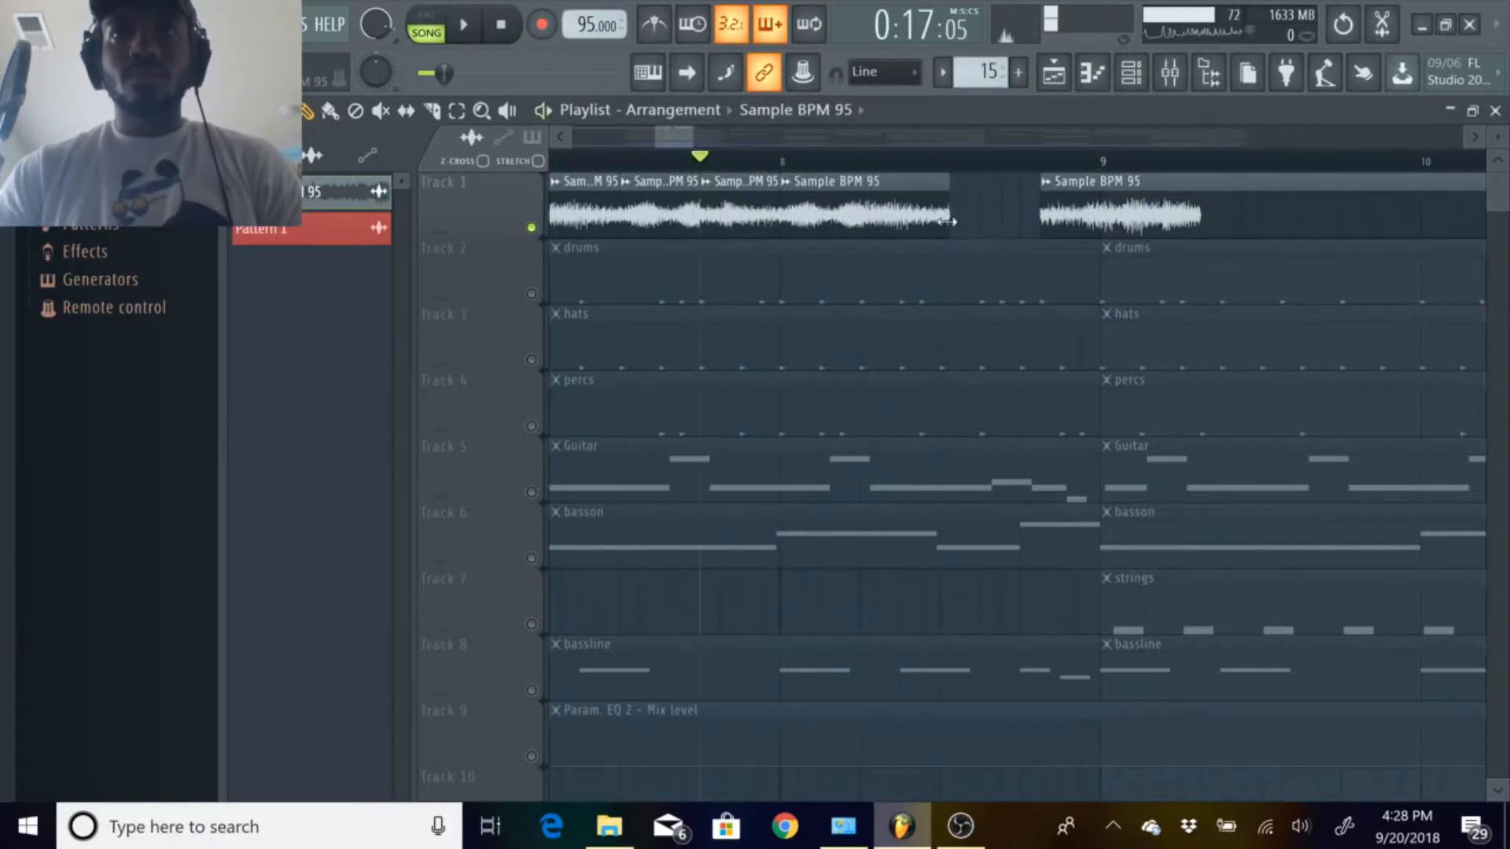
Butt the fresh clip against the preceding slice halfway through bar 8, play it, and trim its end to bar 9.
drag(1087, 208, 987, 209)
key(space)
scroll(987, 209, up, 2)
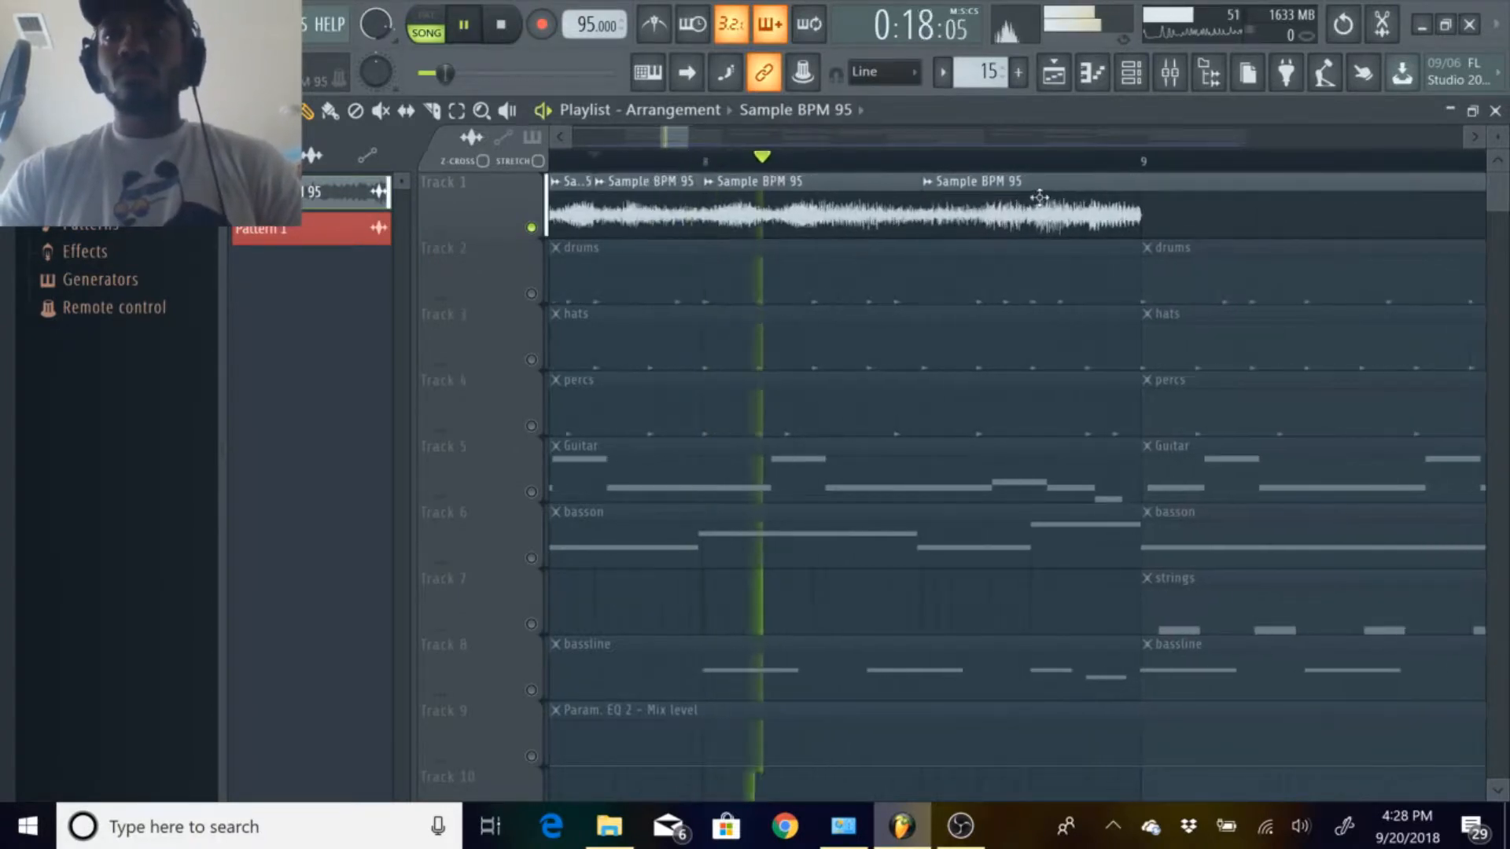
drag(689, 137, 774, 141)
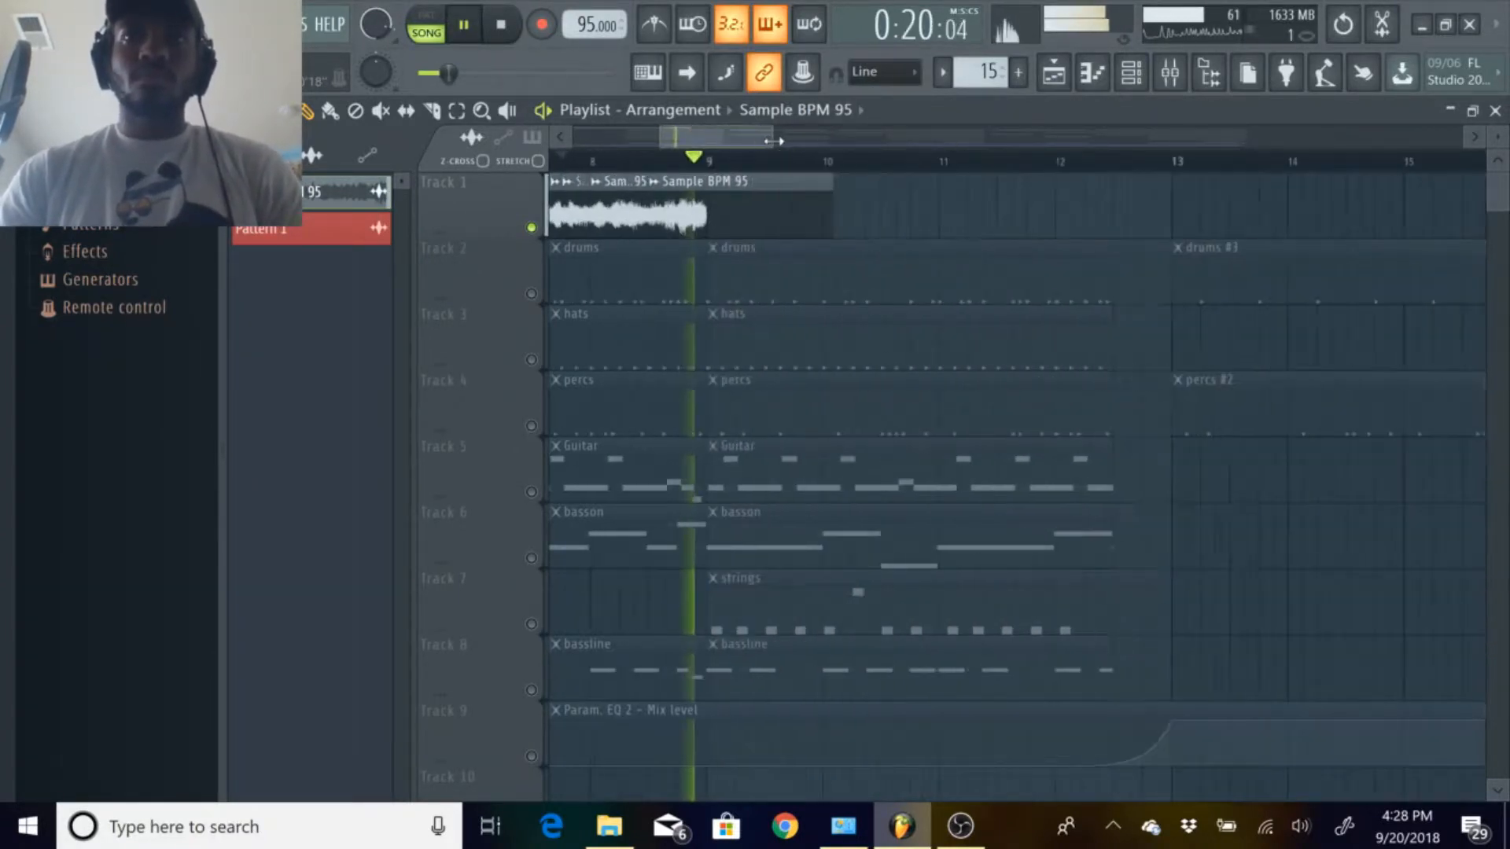
key(space)
drag(808, 219, 700, 232)
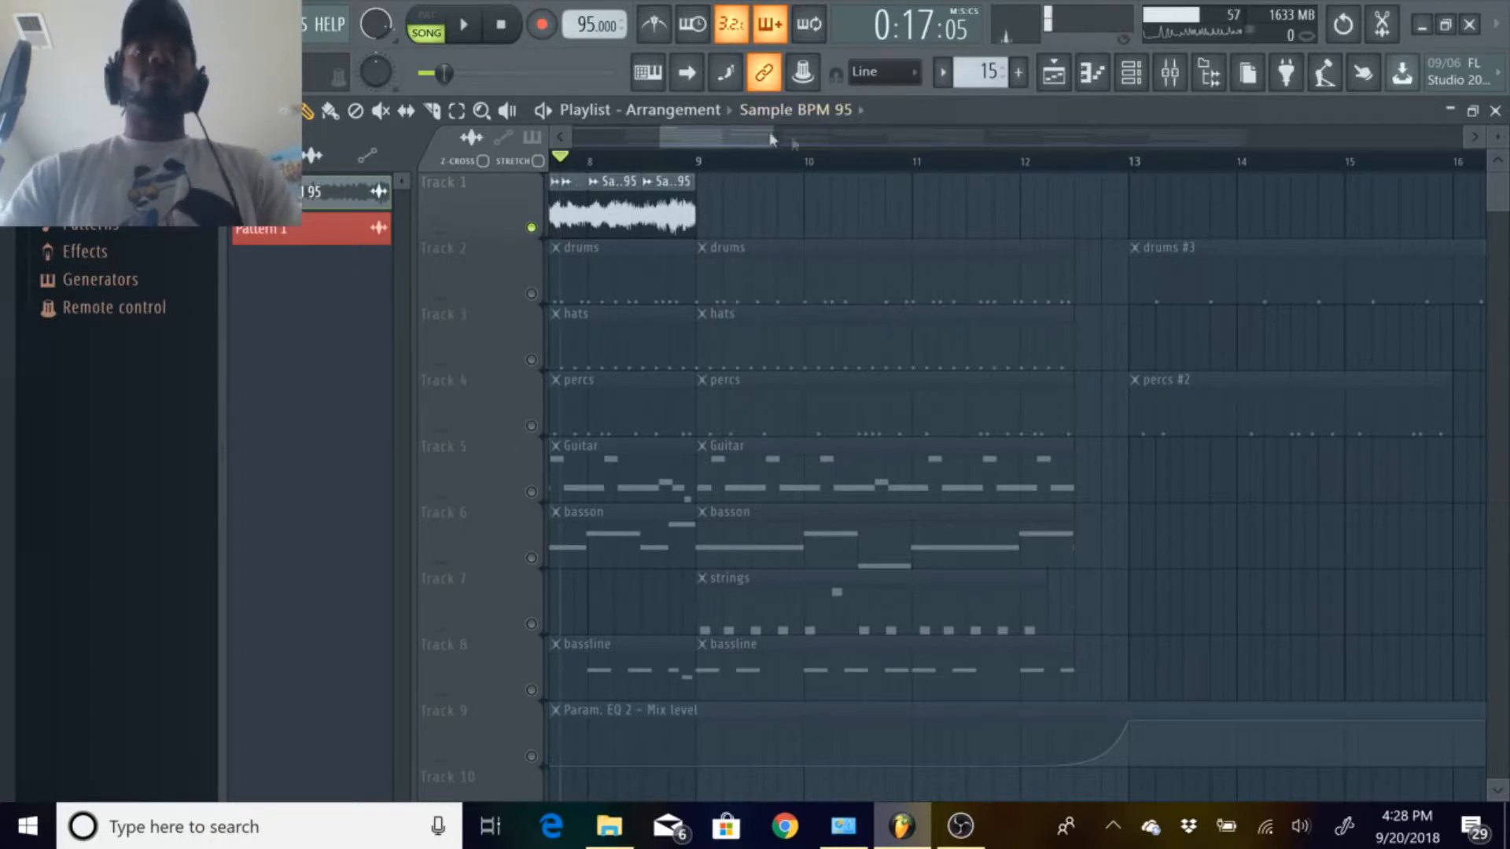
Slice the Sample BPM 95 clip on Track 1 at the start of bar 5.
scroll(739, 156, left, 2)
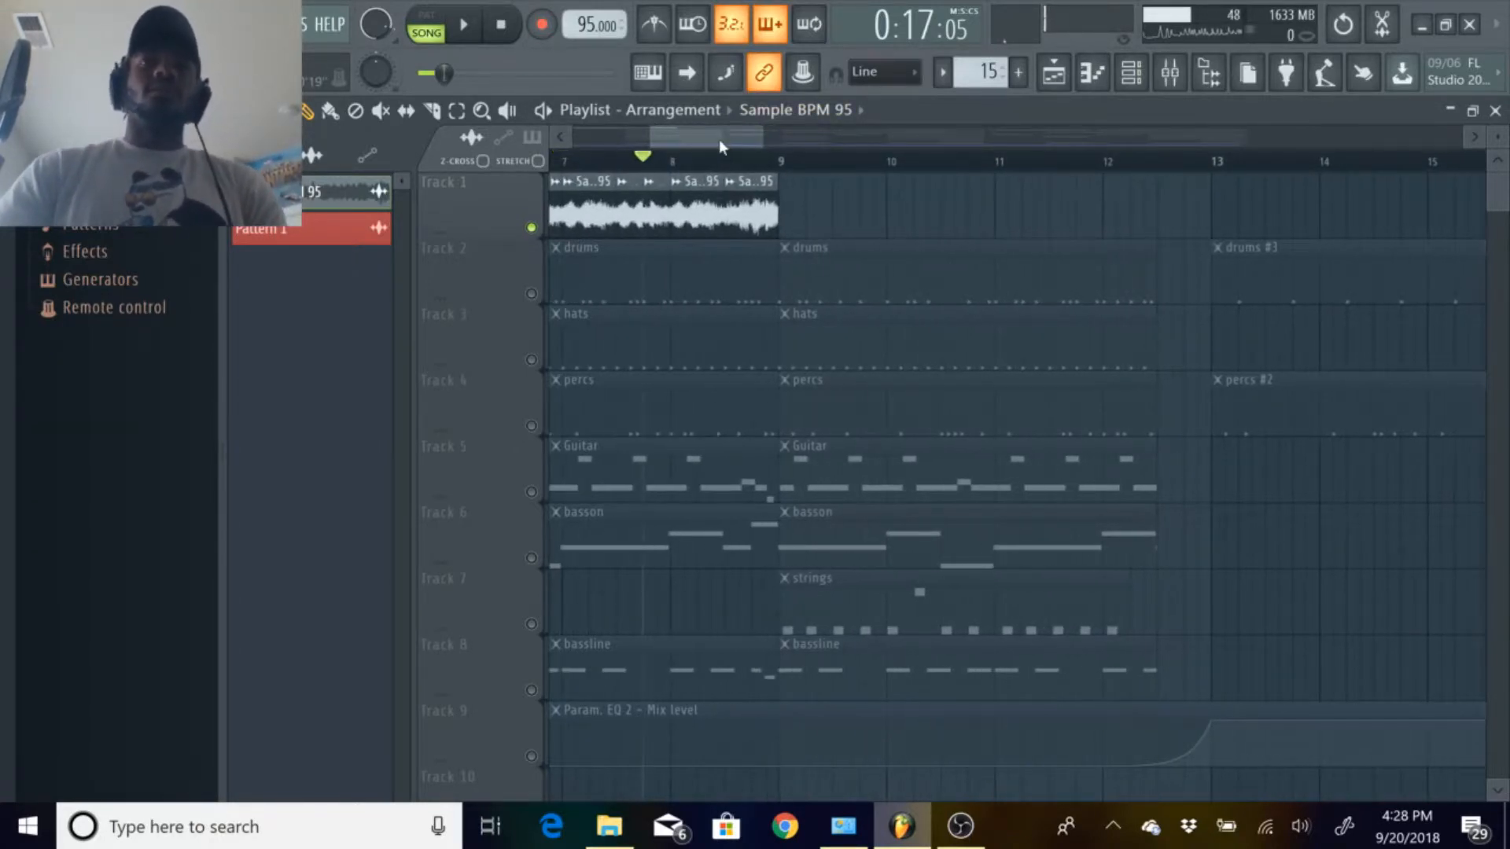
scroll(719, 139, left, 4)
drag(720, 138, 758, 137)
drag(996, 206, 683, 205)
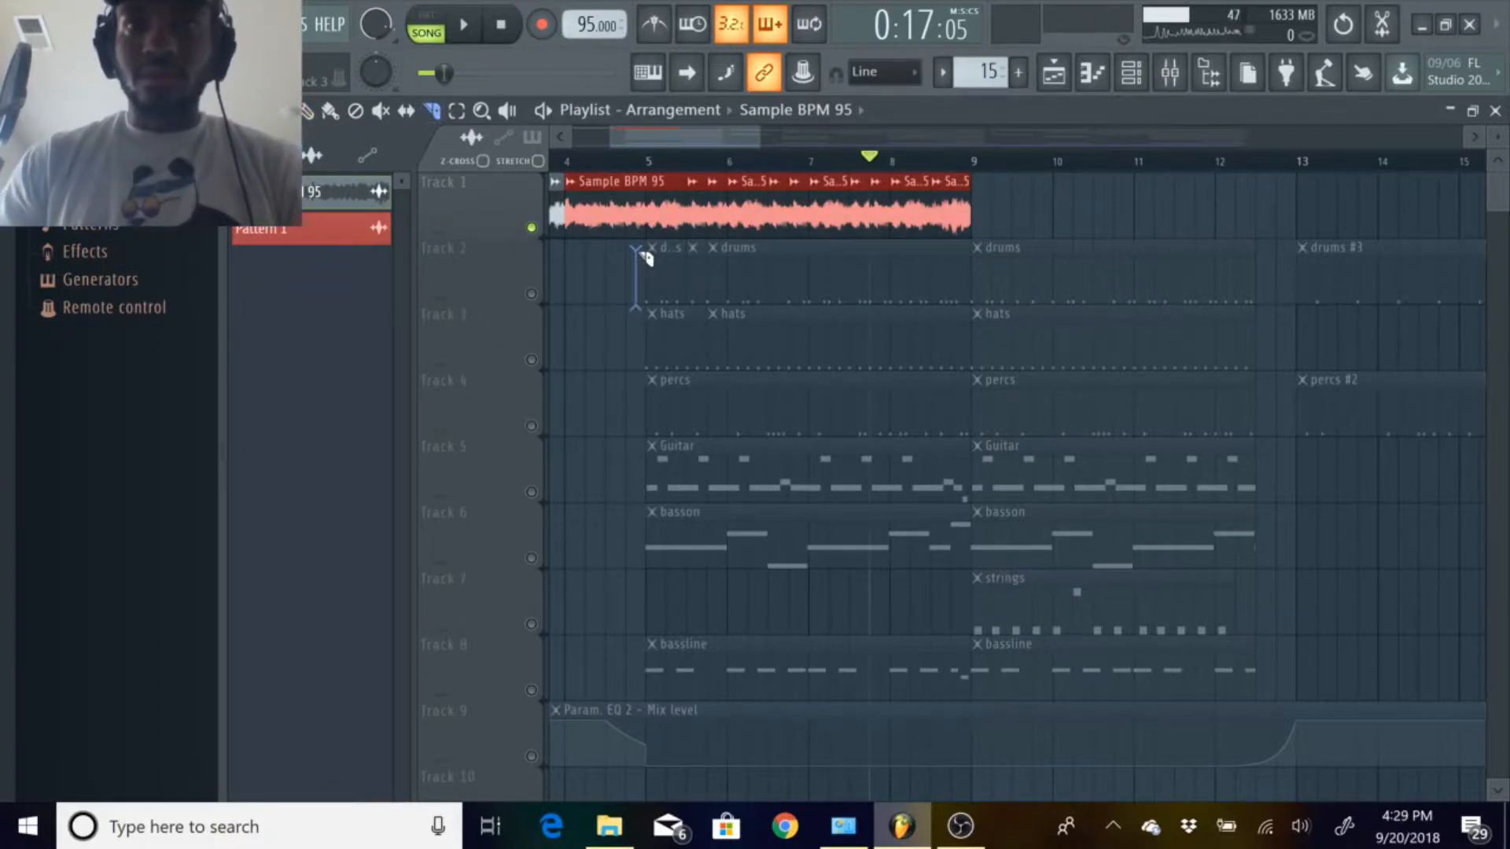
drag(653, 258, 656, 222)
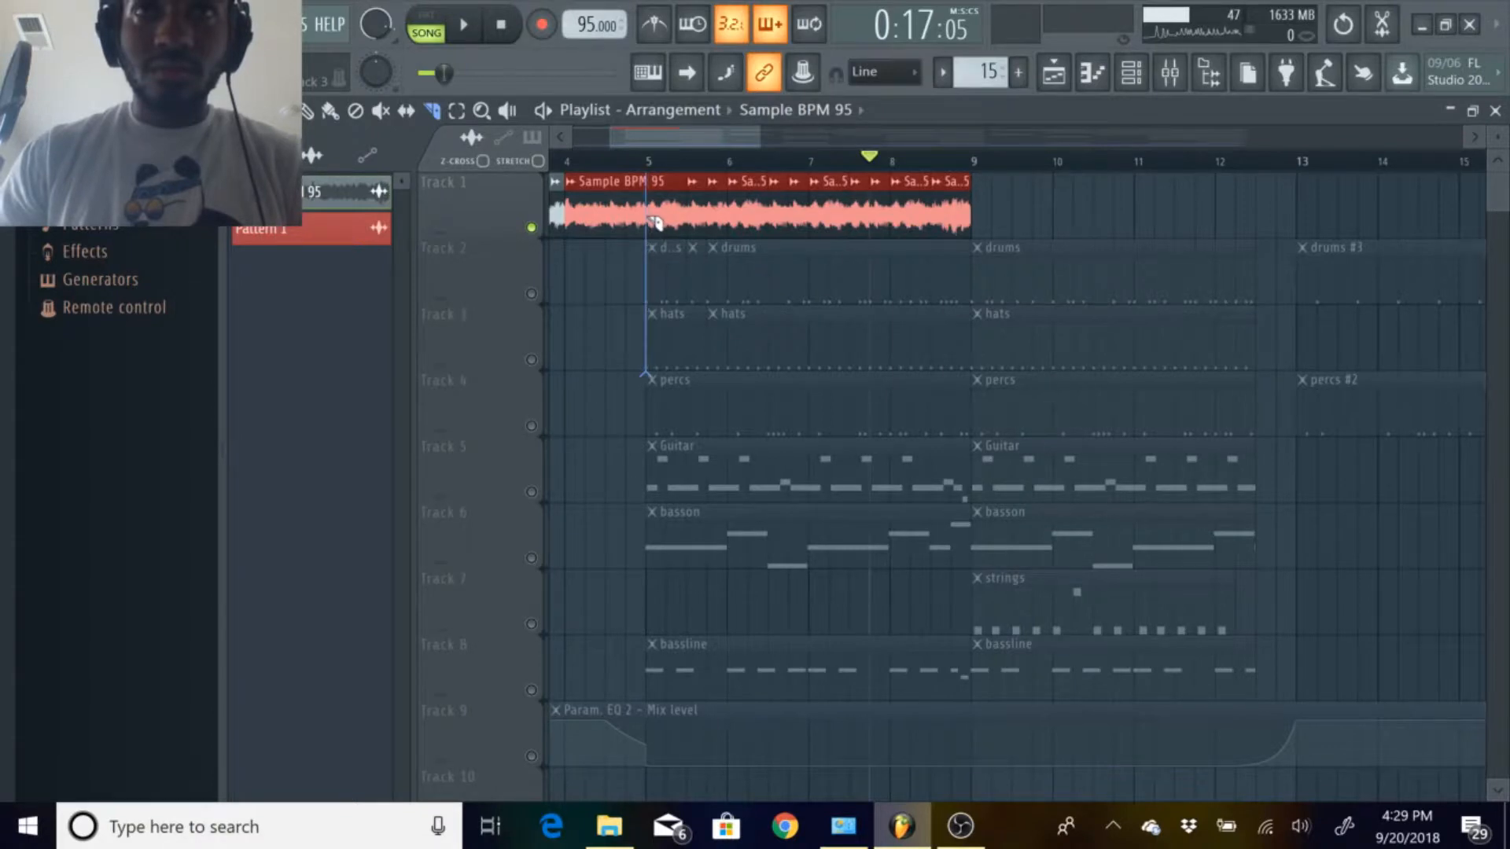
click(309, 112)
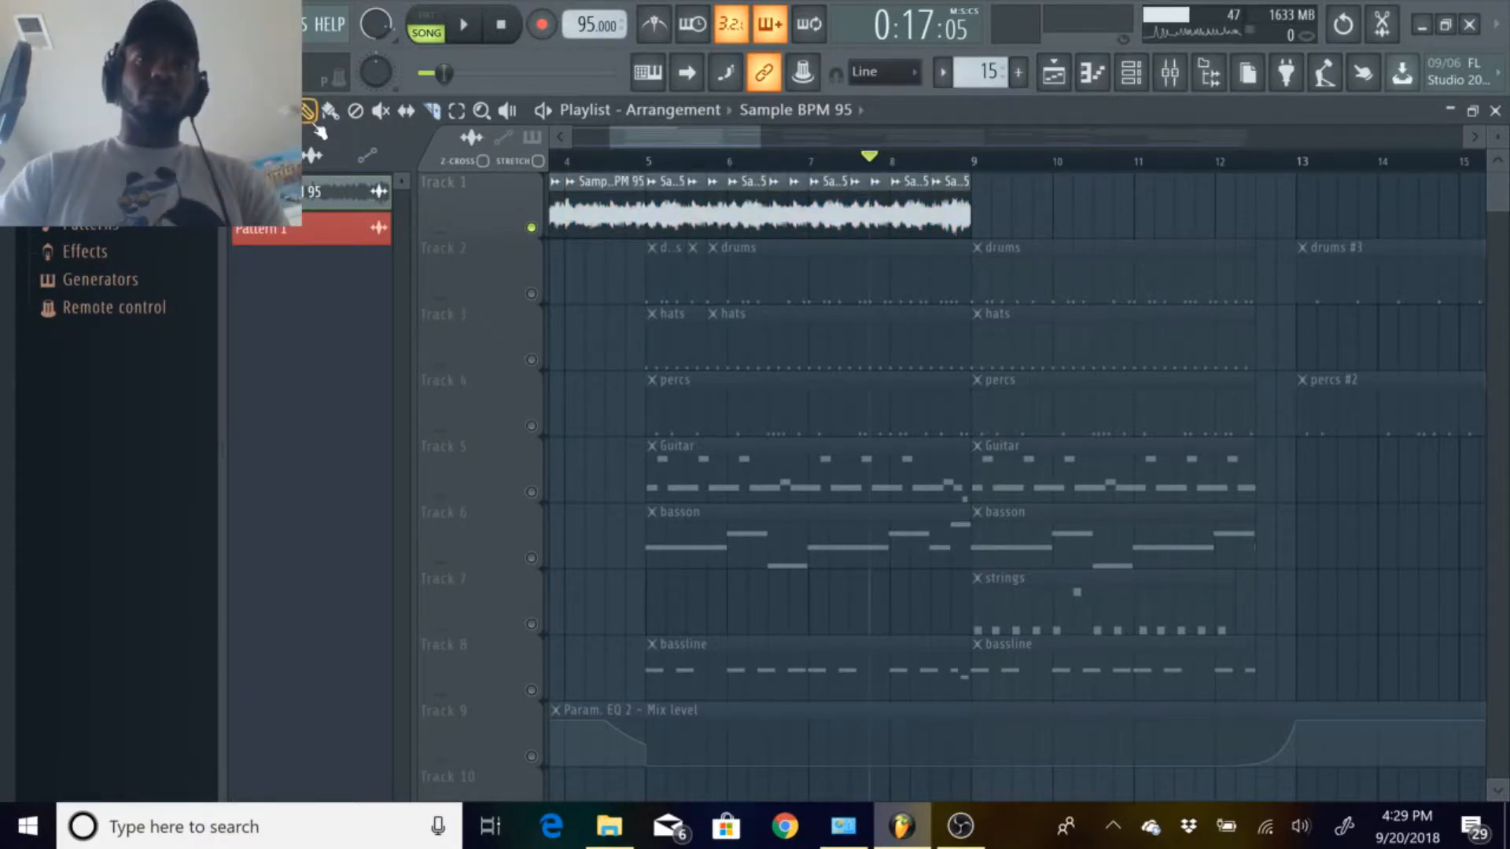
Duplicate the chopped loop from bars 5 to 9 repeatedly until it fills Track 1 up to bar 21, playing it back.
drag(1007, 209, 657, 193)
key(ctrl+b)
key(space)
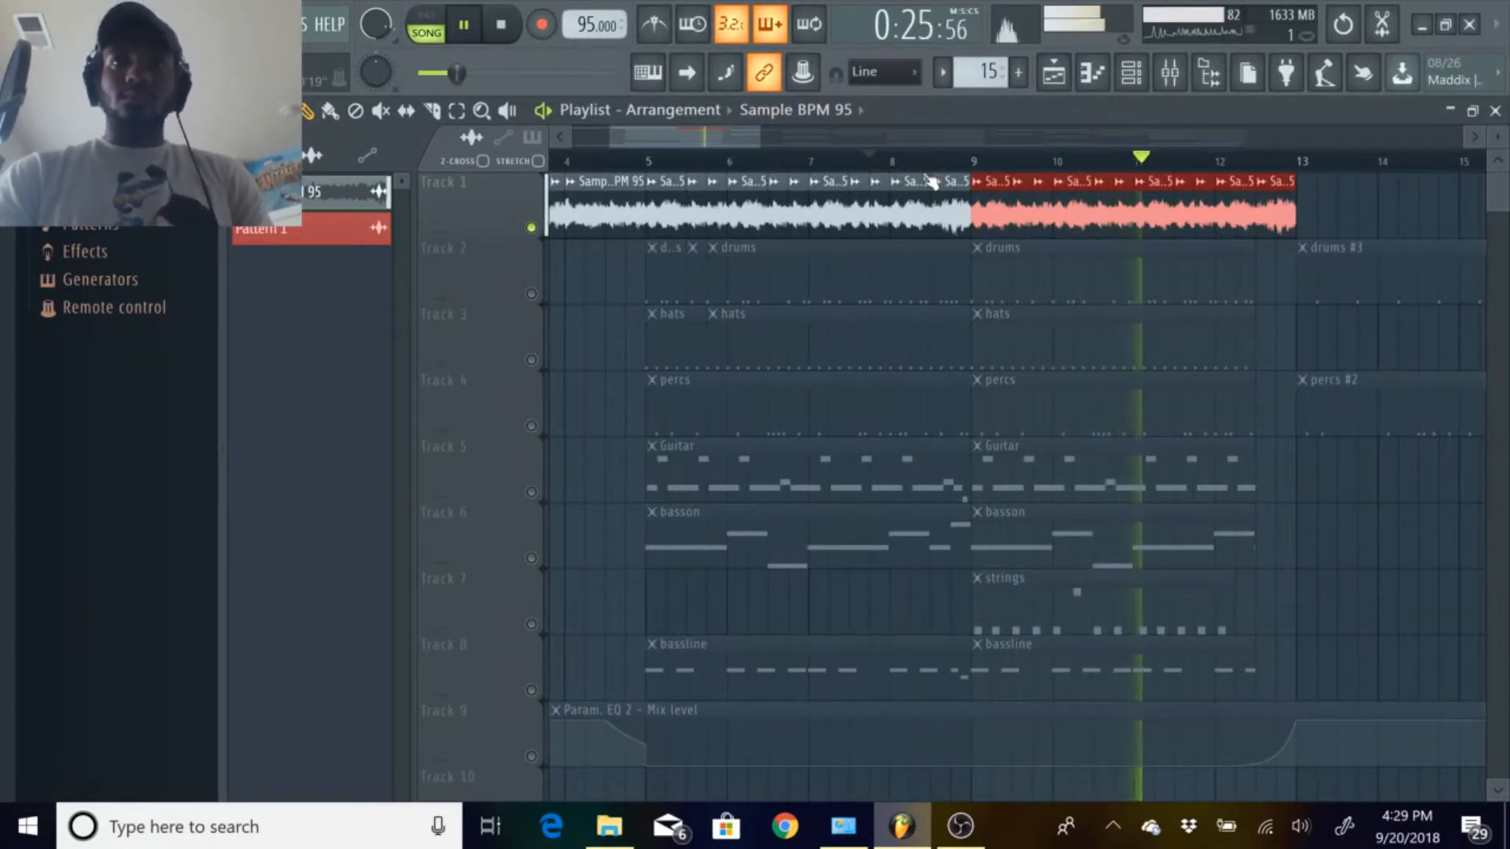
key(ctrl+b)
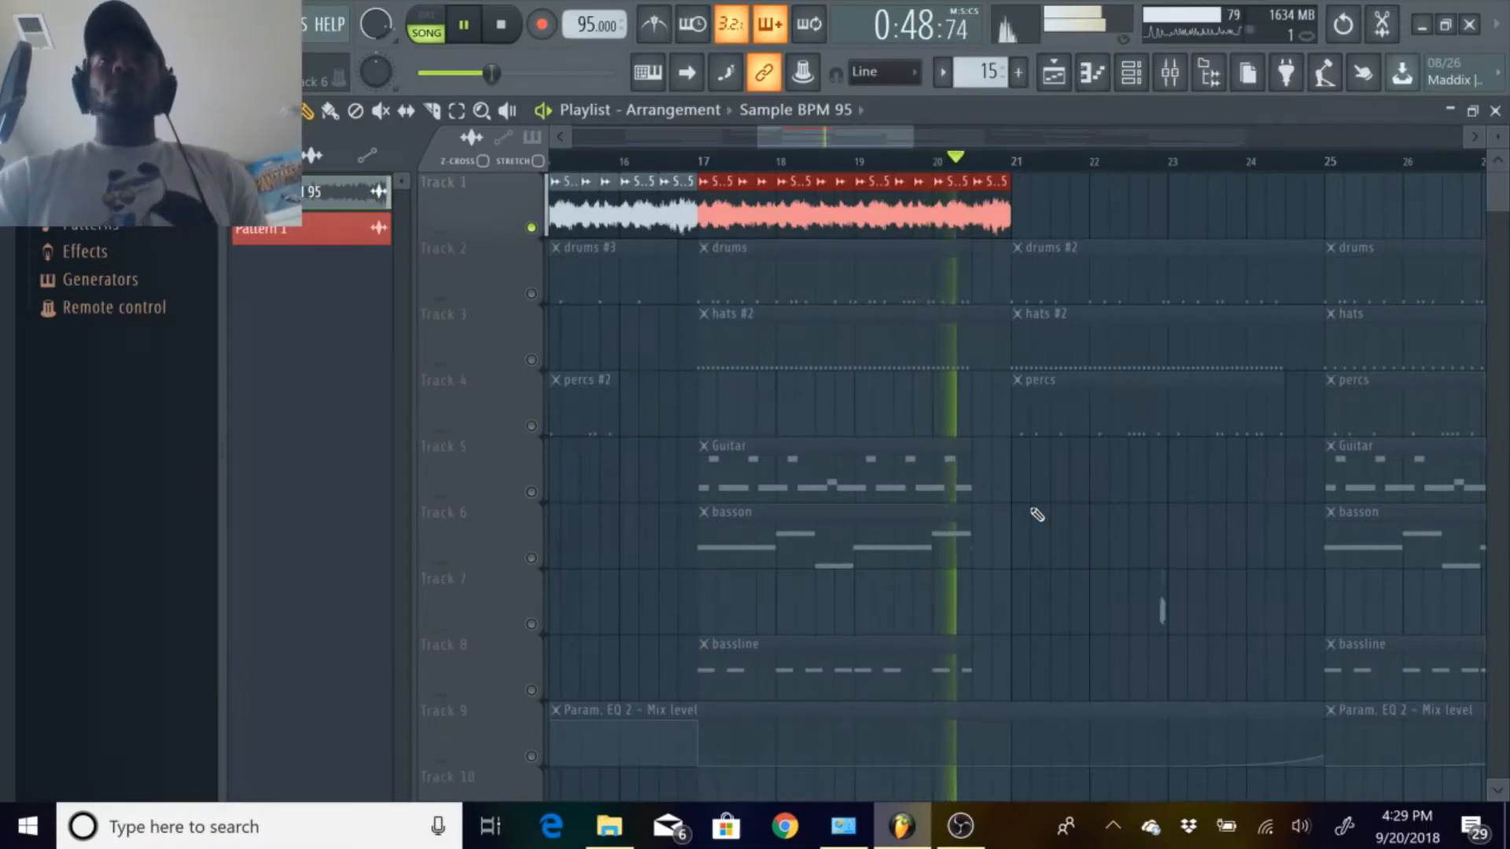
key(ctrl+d)
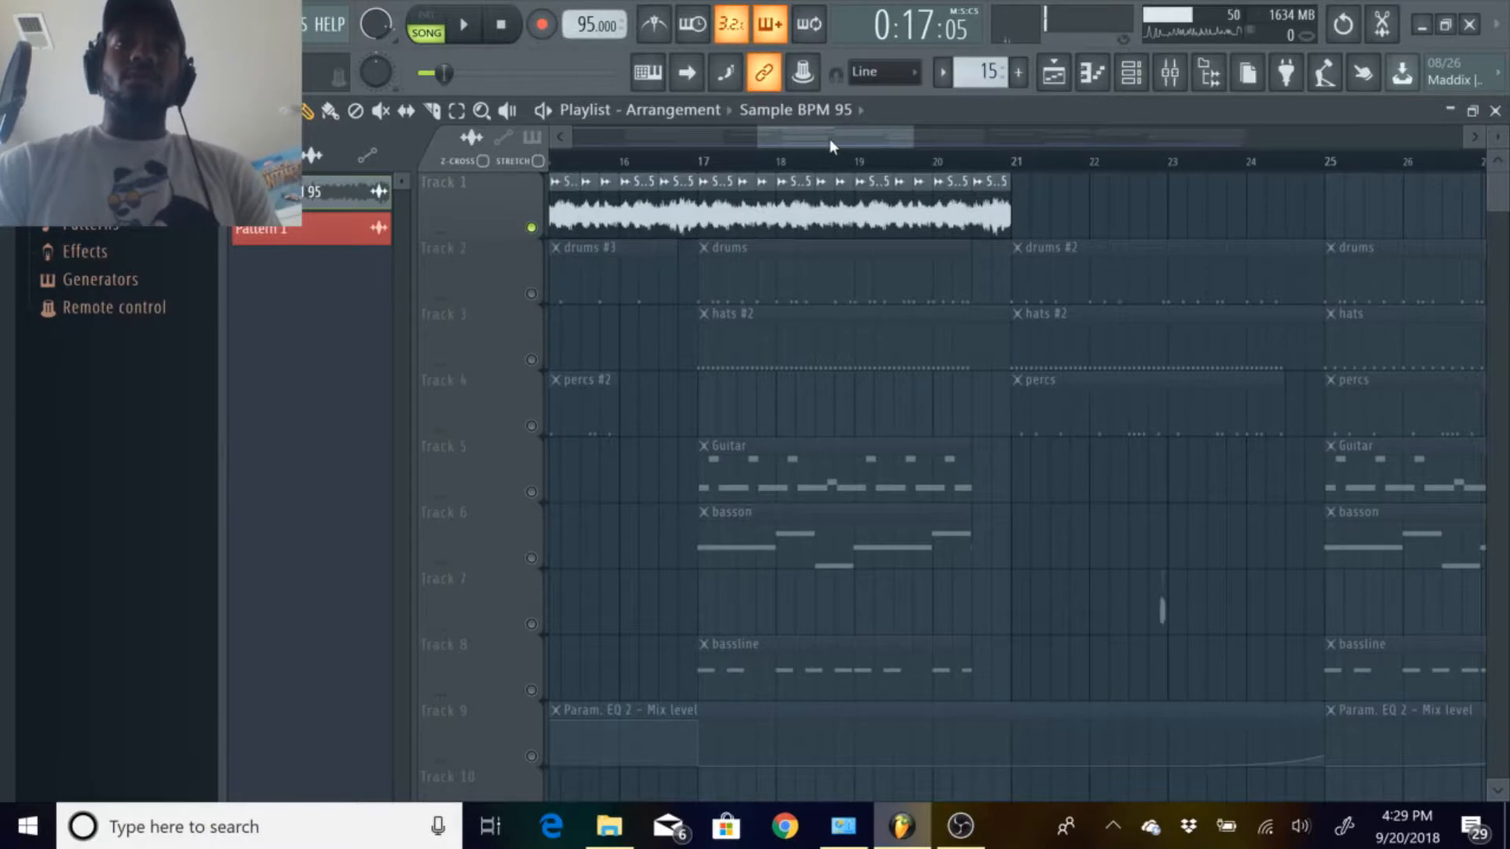
Copy the opening two-bar sample clip from bar 1 and place the copy on Track 1 at bar 21.
drag(829, 139, 582, 146)
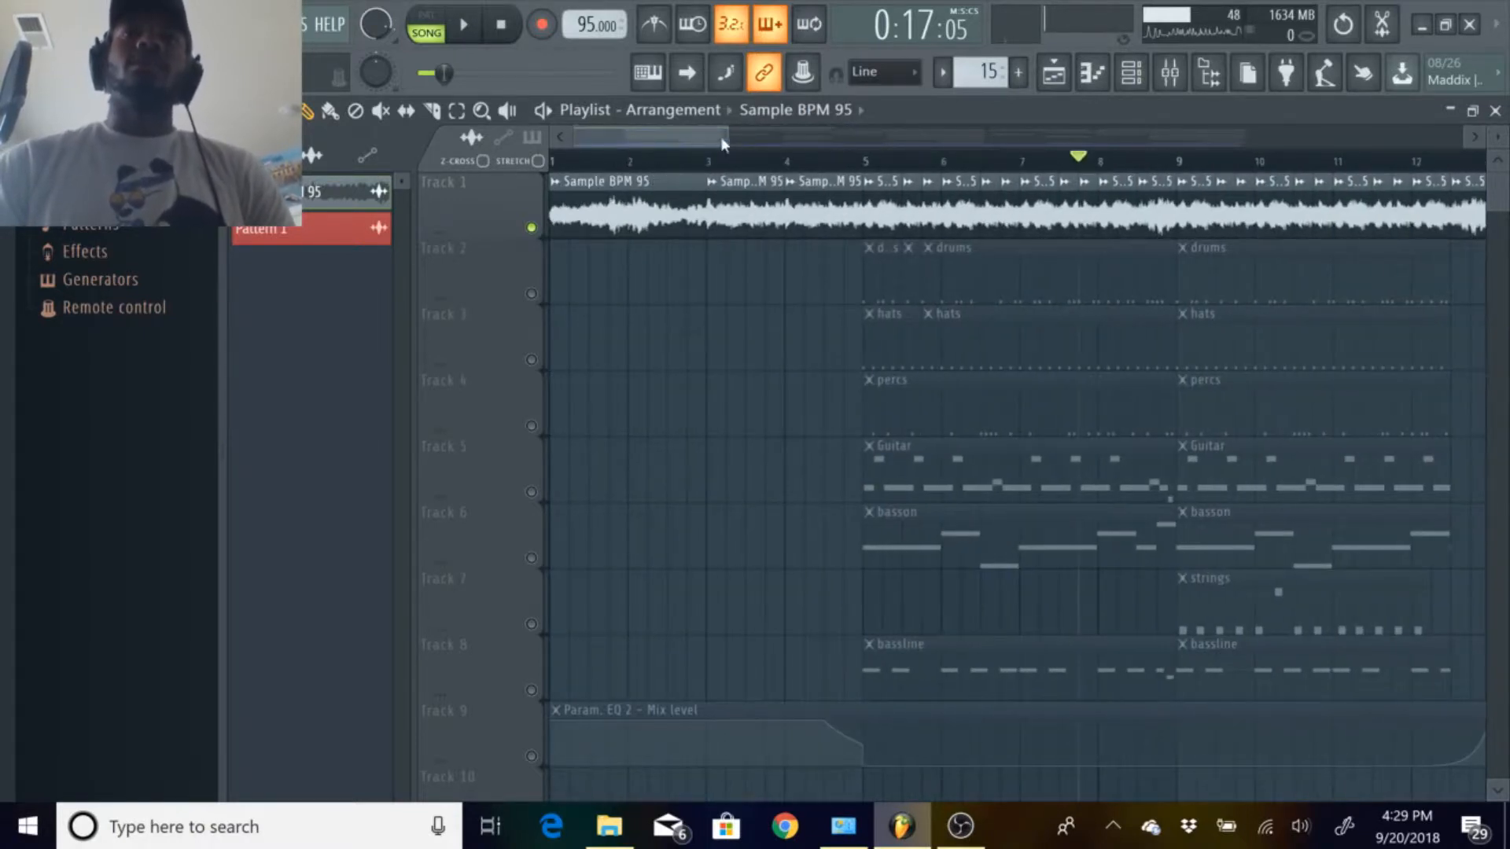
drag(722, 140, 754, 140)
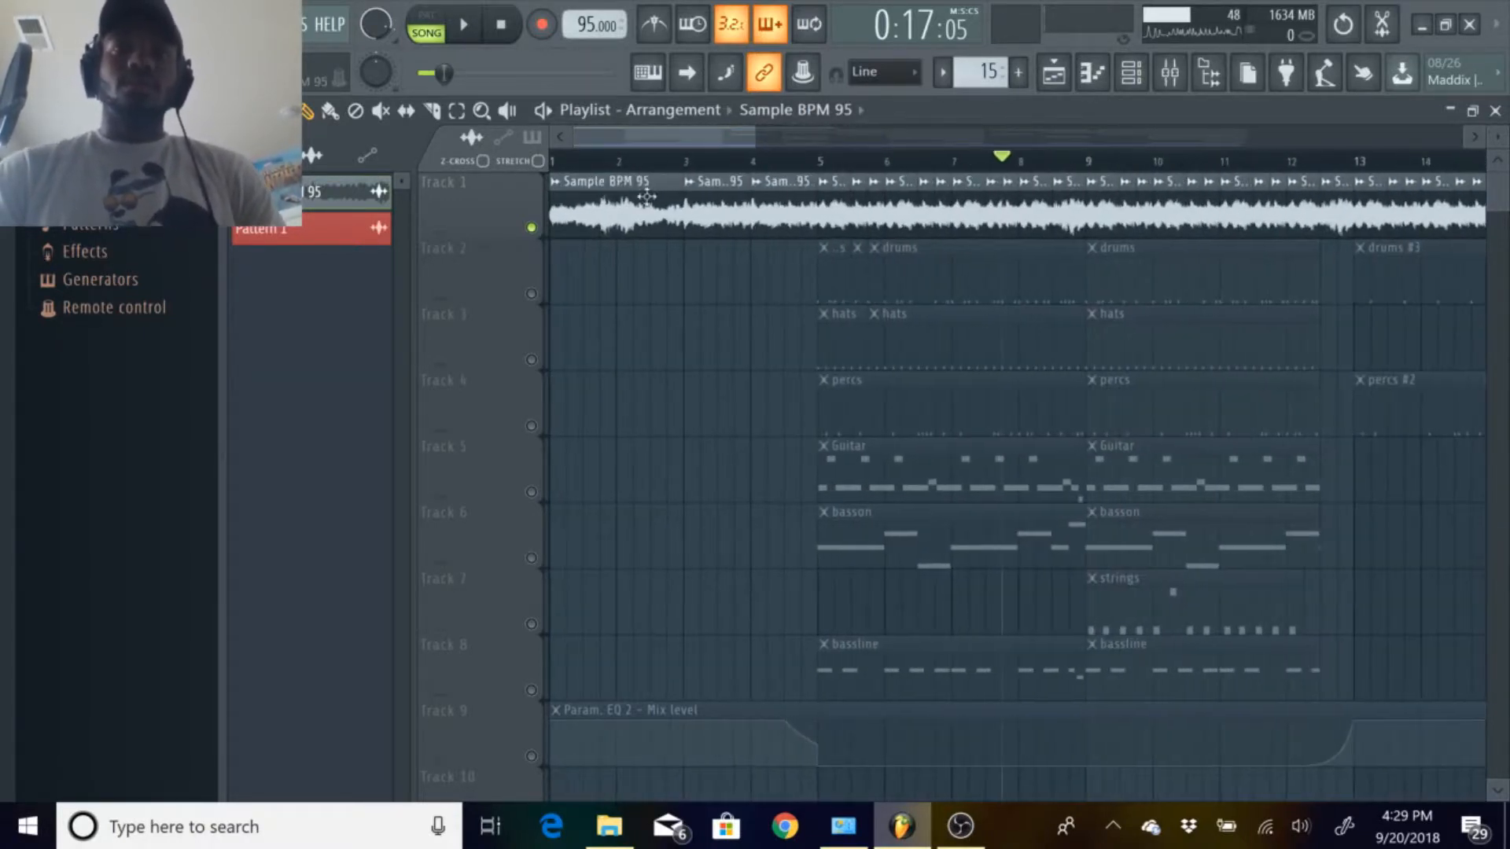
drag(604, 208, 1502, 236)
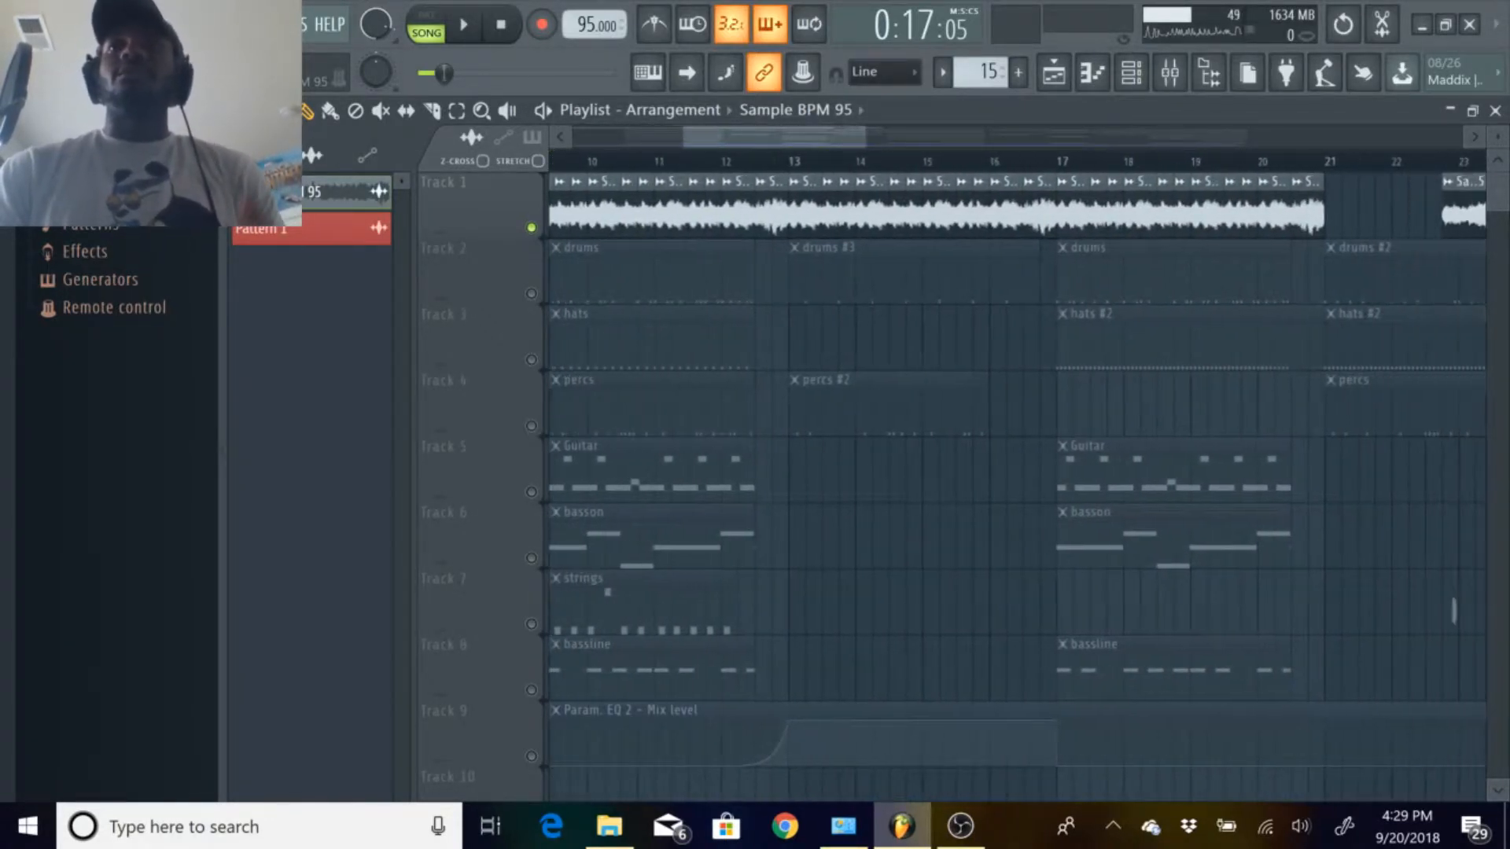
mouse_move(859, 147)
mouse_down()
mouse_move(870, 129)
mouse_move(873, 143)
mouse_up()
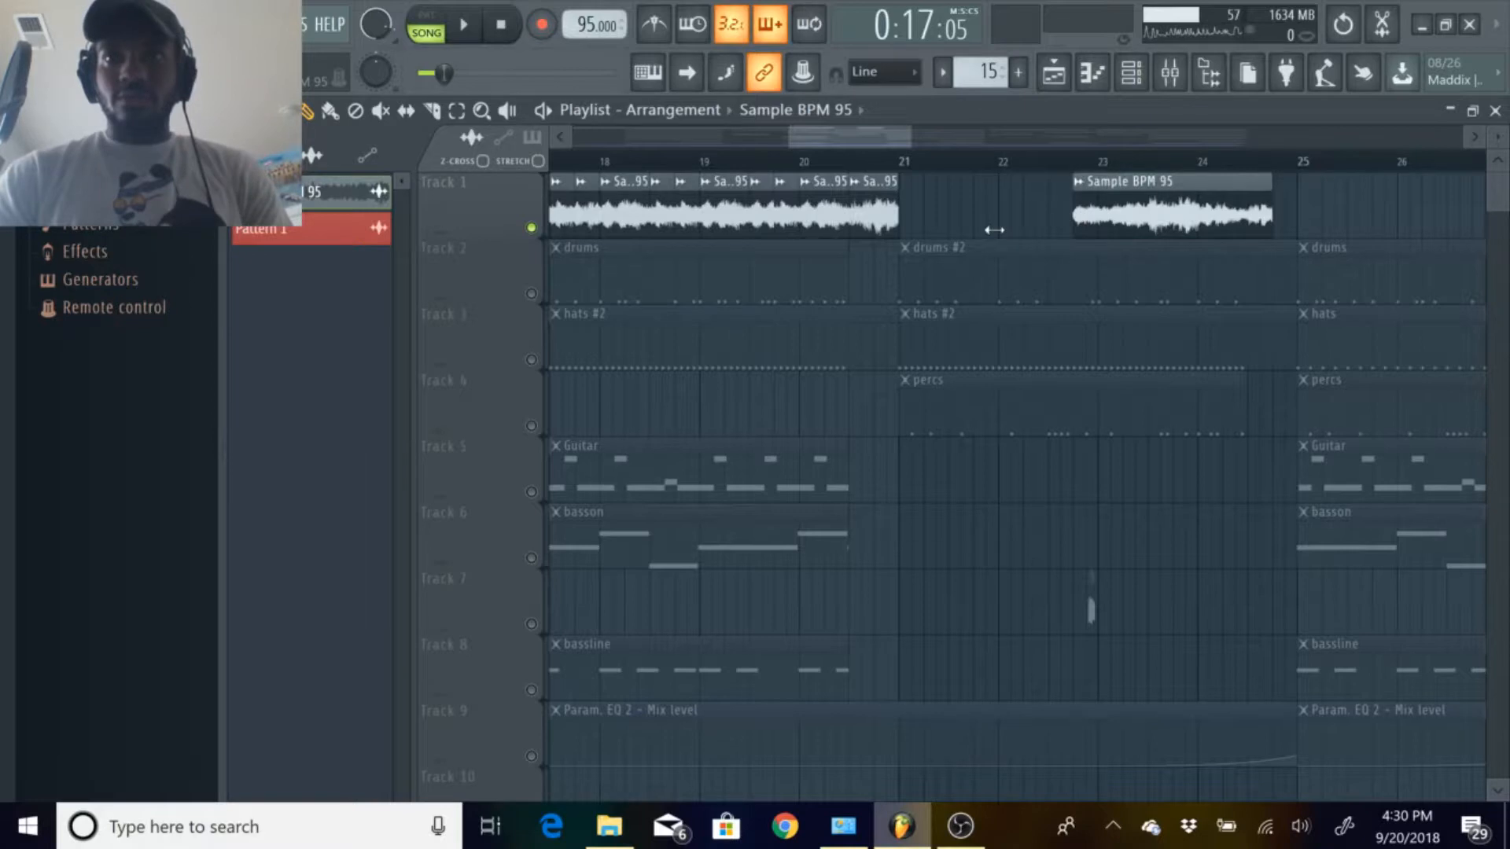
drag(1157, 220, 982, 226)
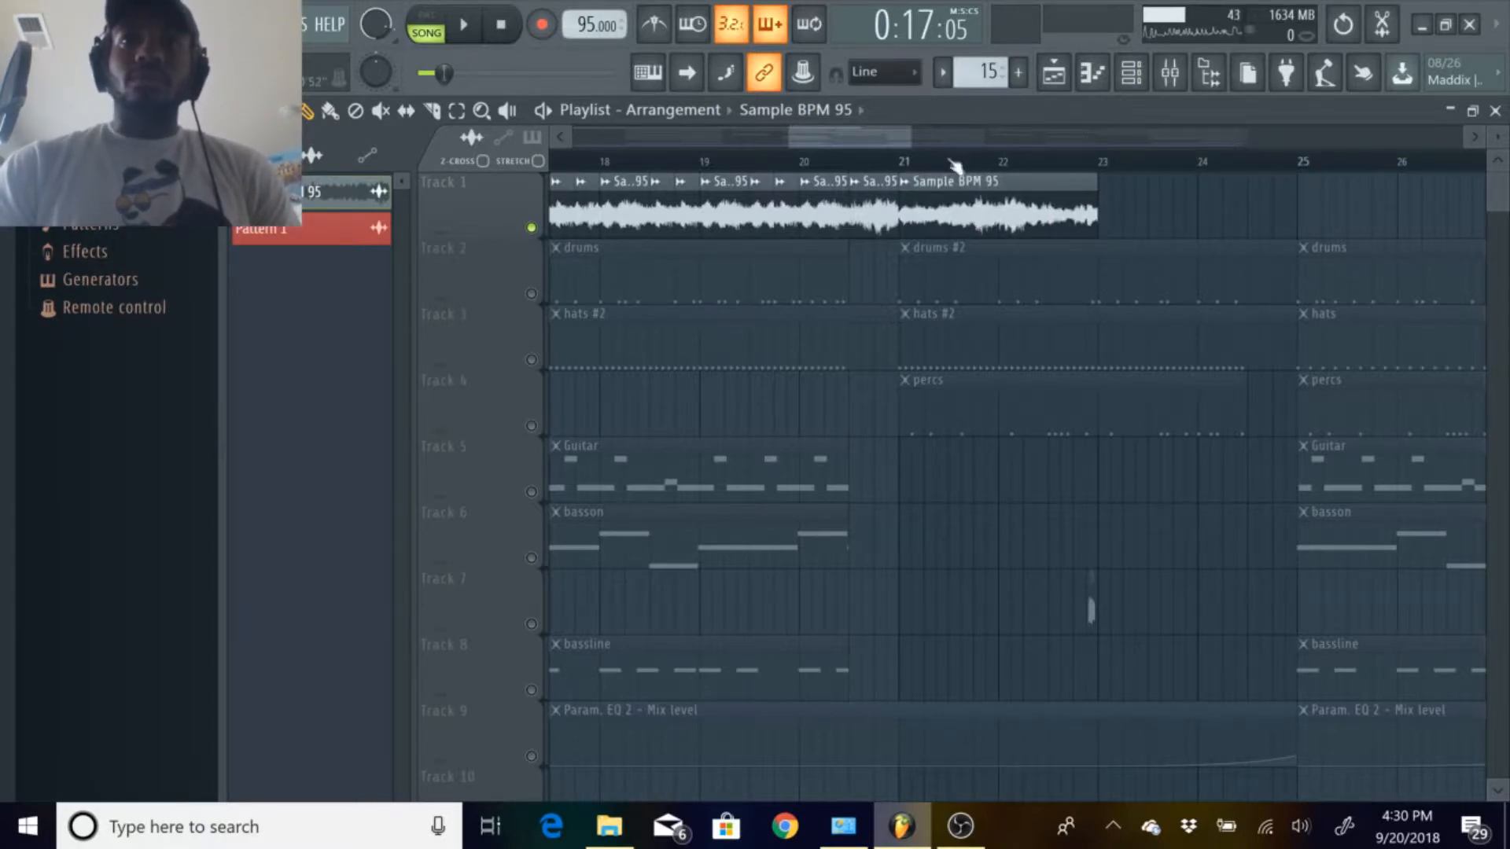
Extend the end of the copied sample clip at bar 21 to bar 25.
drag(906, 138, 871, 162)
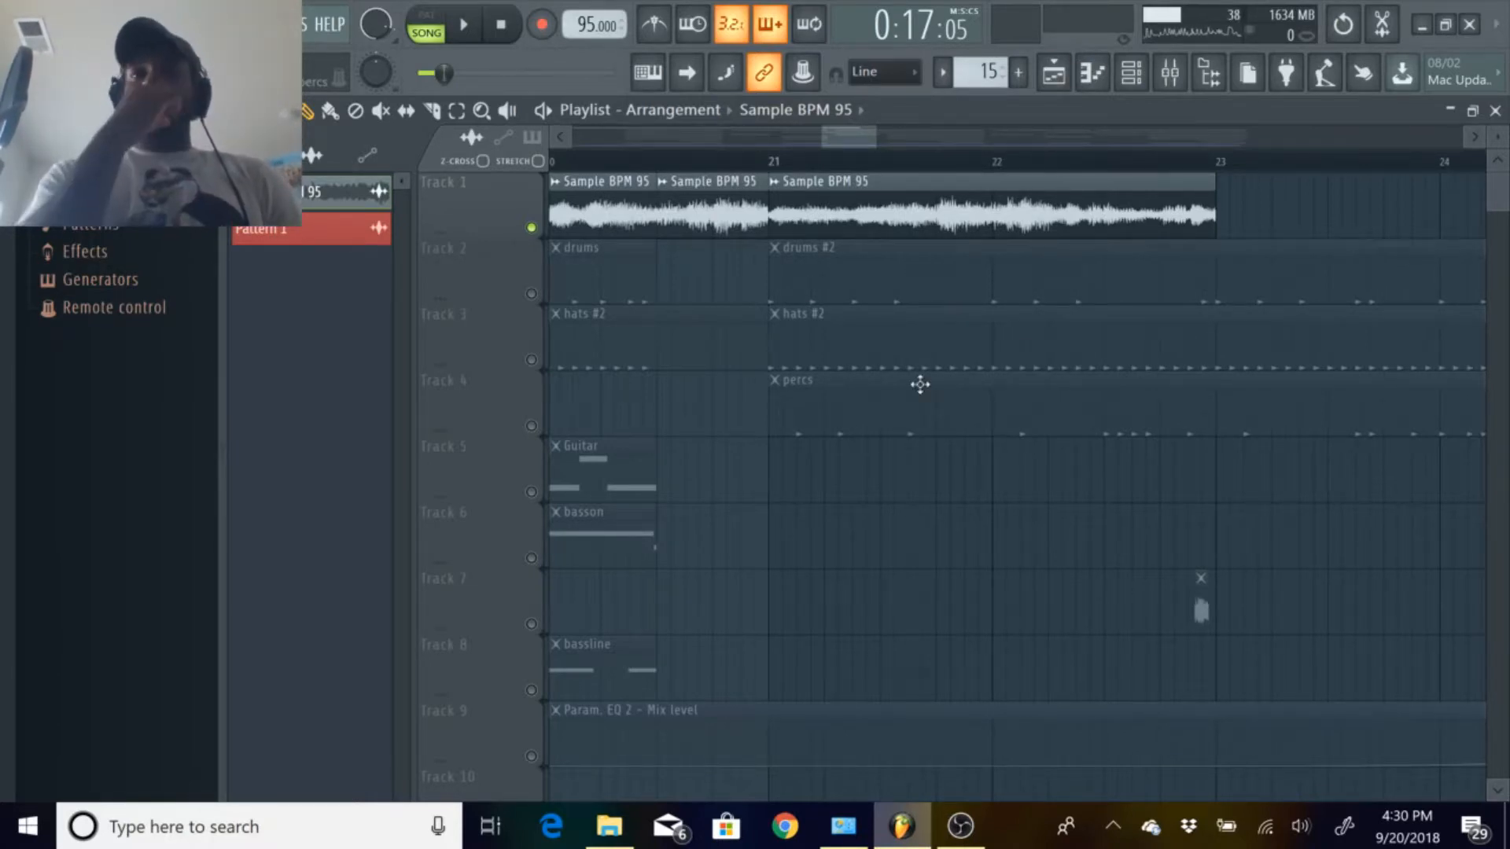
drag(1215, 209, 1504, 211)
mouse_move(878, 141)
mouse_down()
mouse_move(963, 140)
mouse_move(901, 138)
mouse_up()
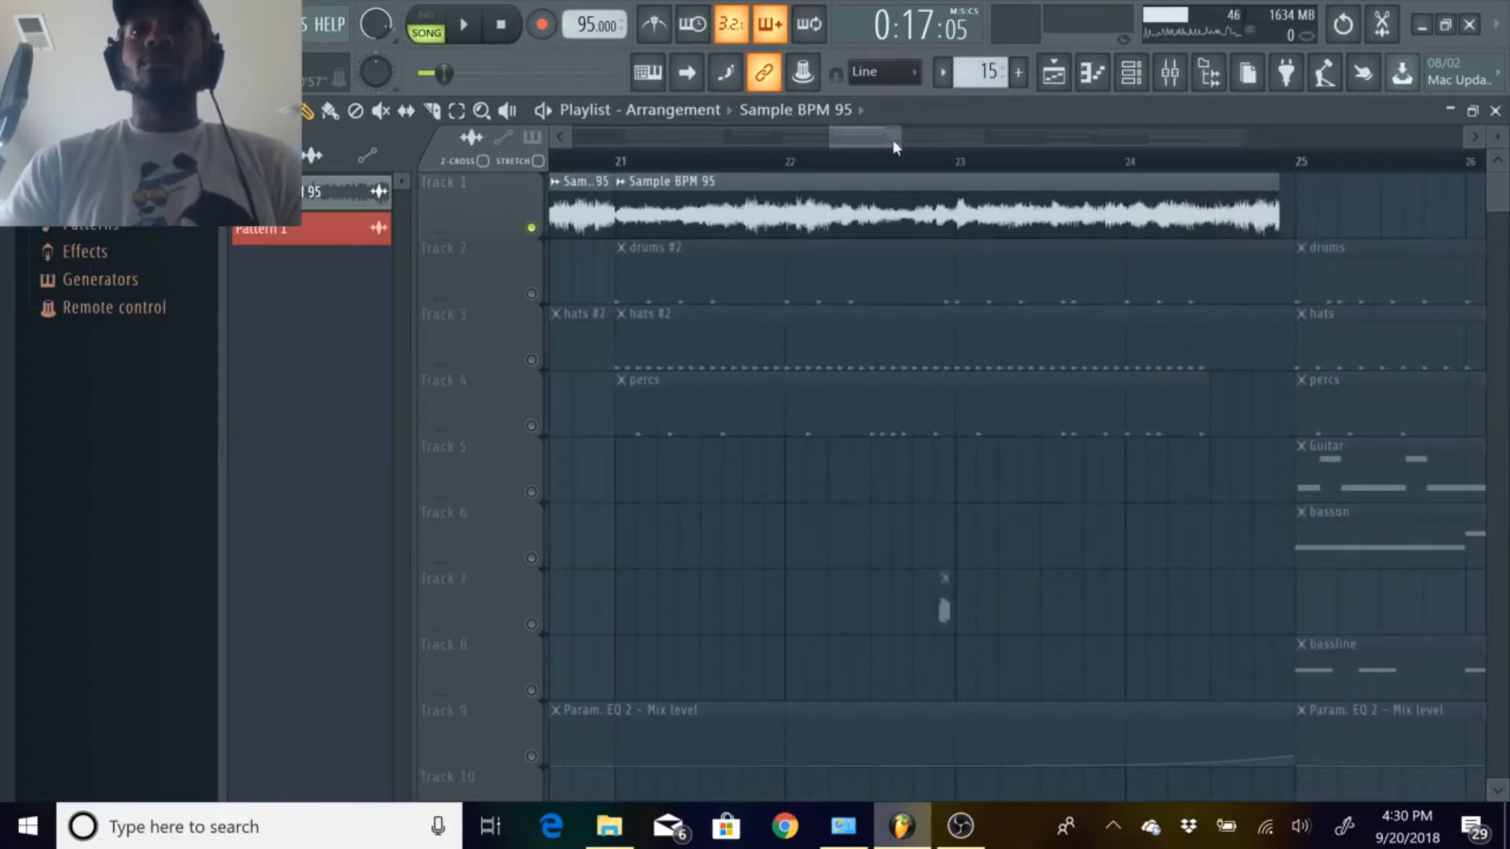
drag(901, 140, 914, 141)
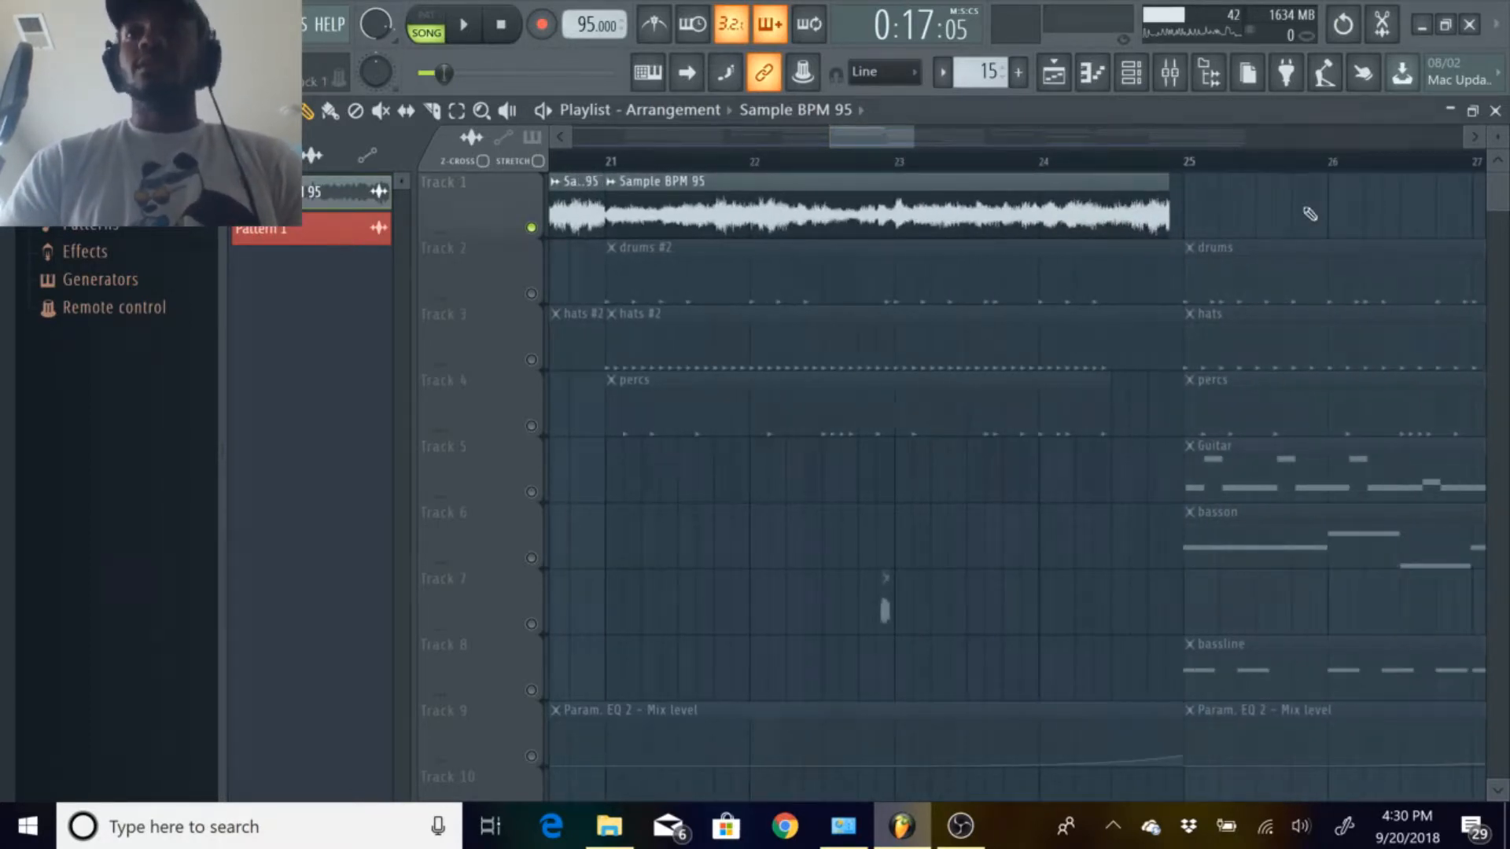
mouse_move(1171, 225)
mouse_down()
mouse_move(1254, 222)
mouse_move(1182, 221)
mouse_up()
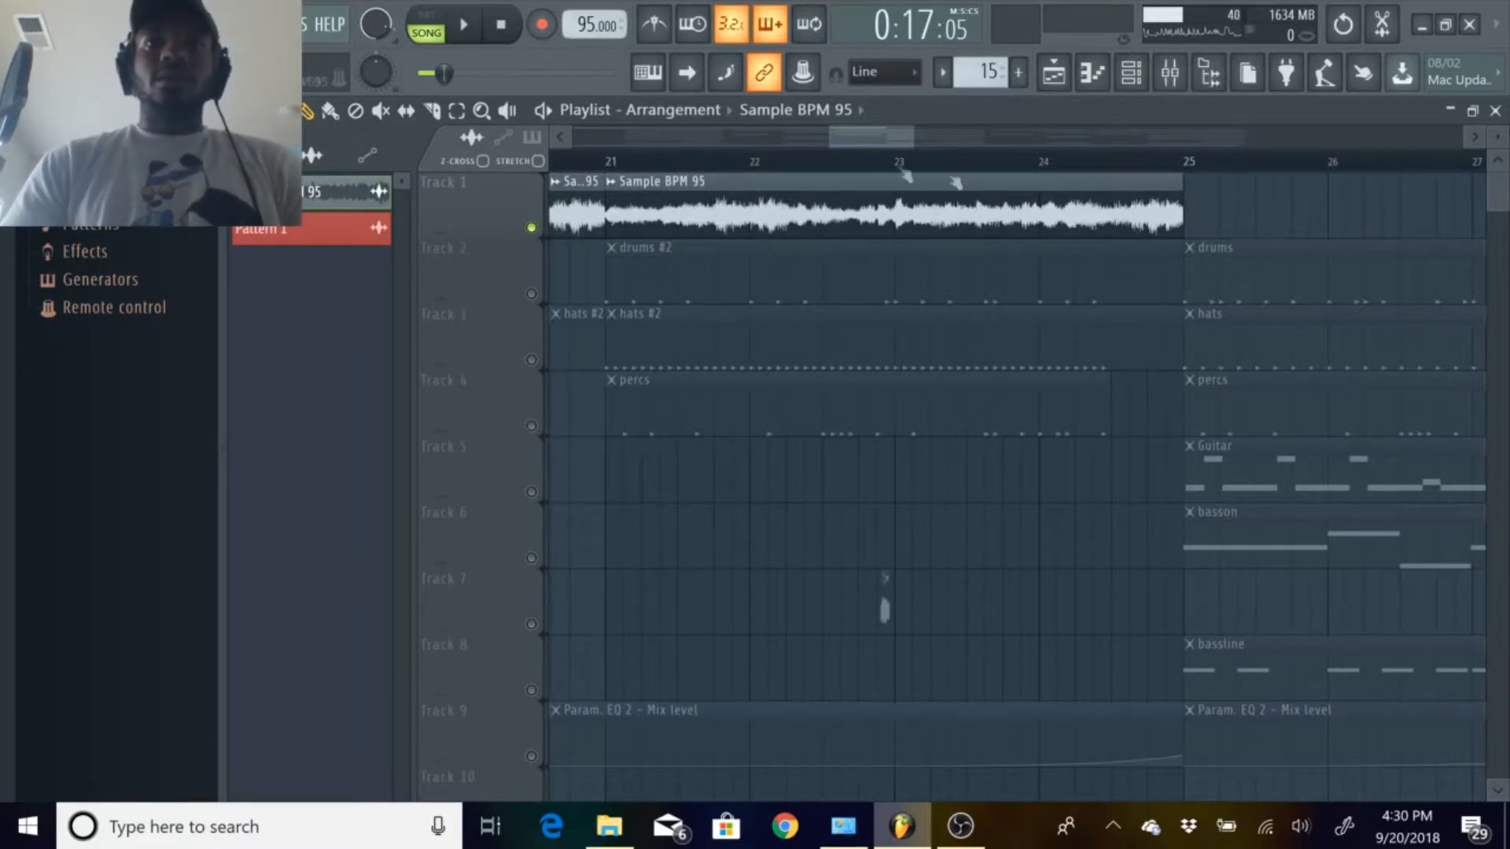
Play the extended clip from bars 21 and 24, and trim its end to just before bar 25.
key(space)
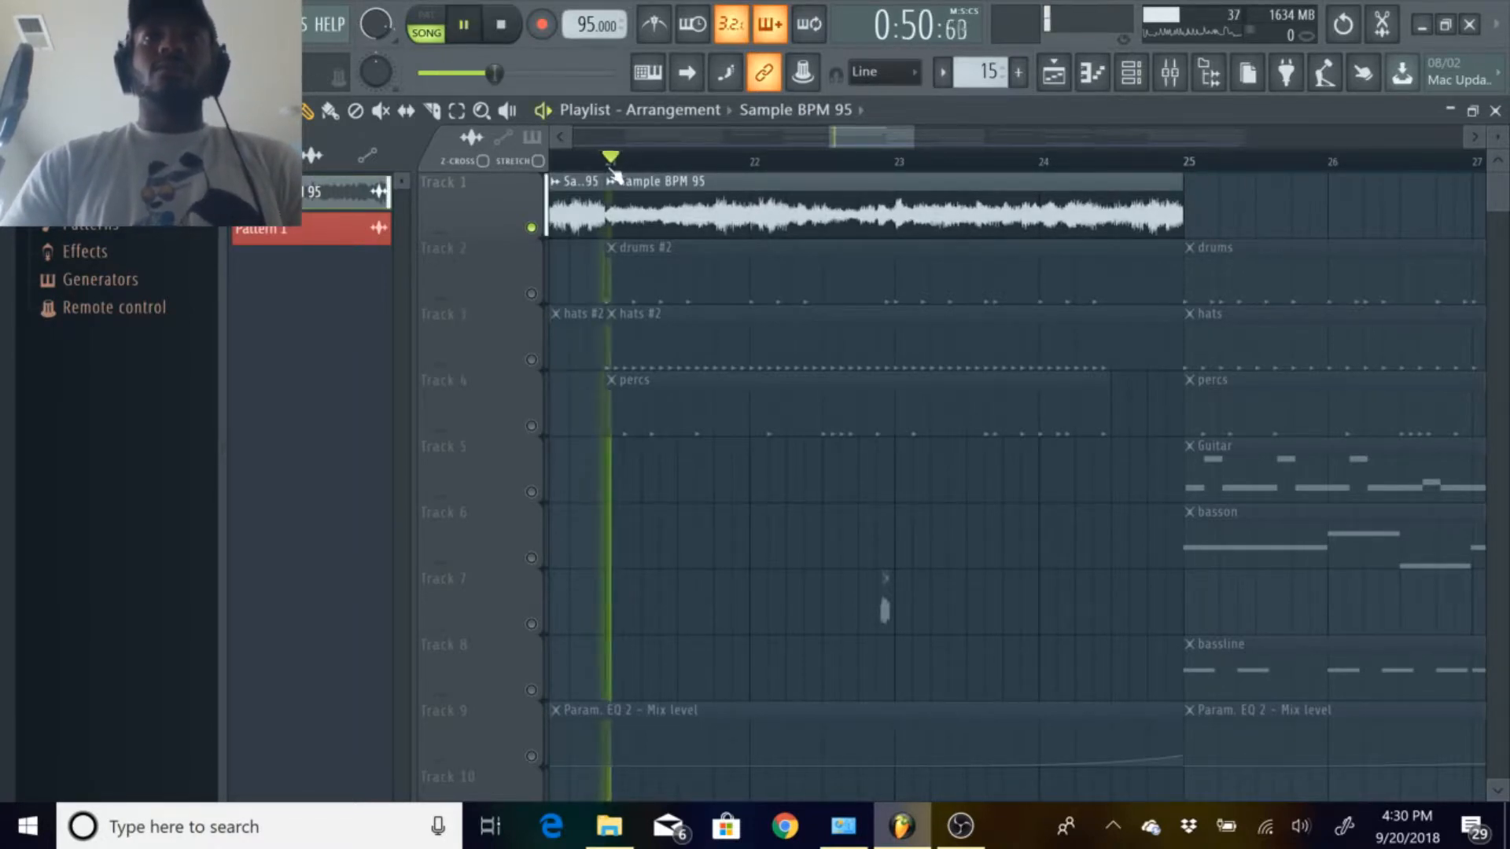
drag(866, 134, 889, 135)
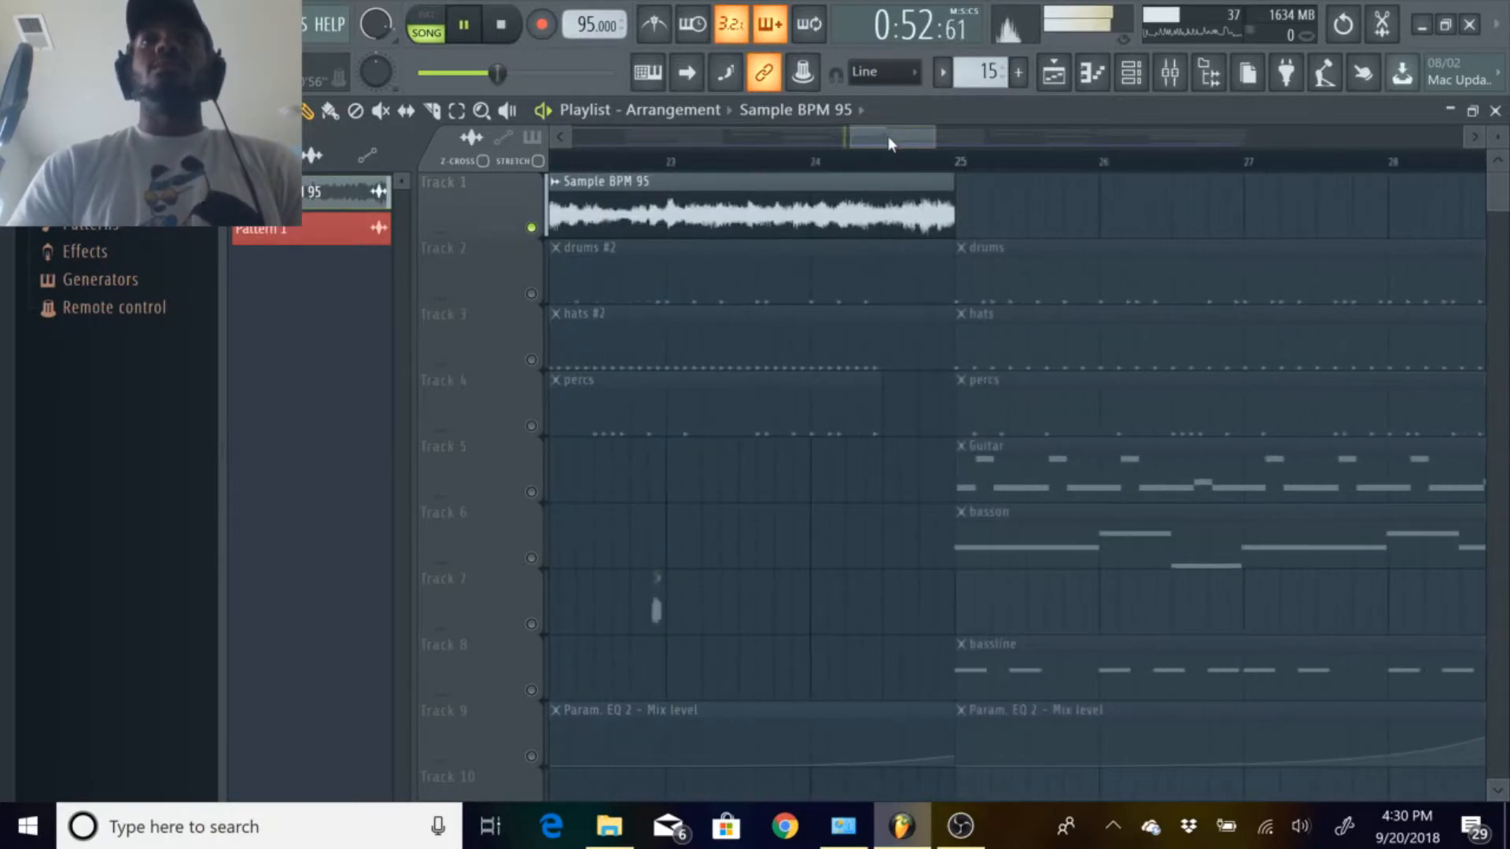
click(847, 161)
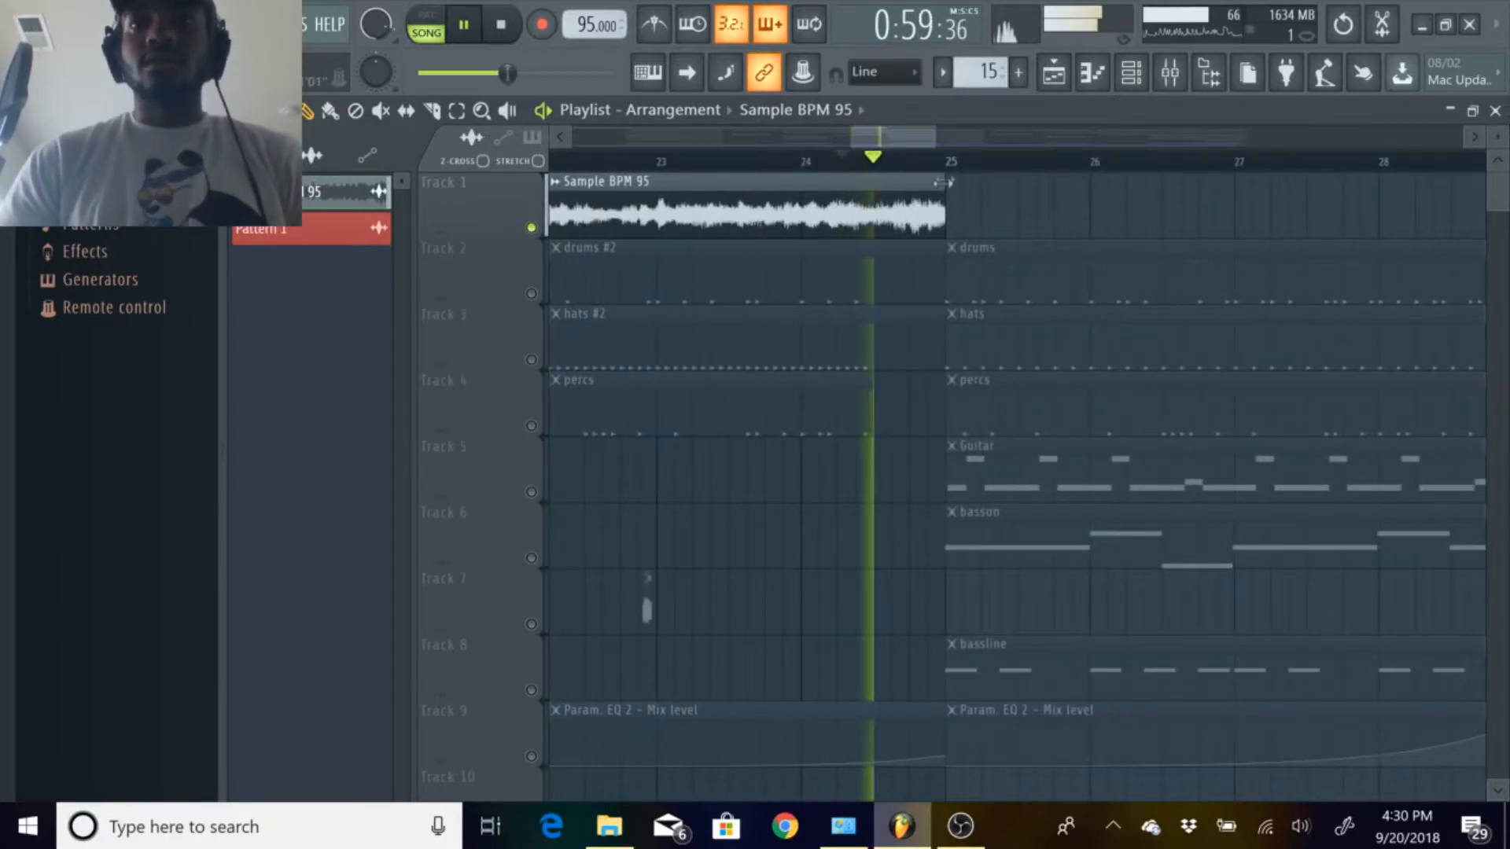
key(space)
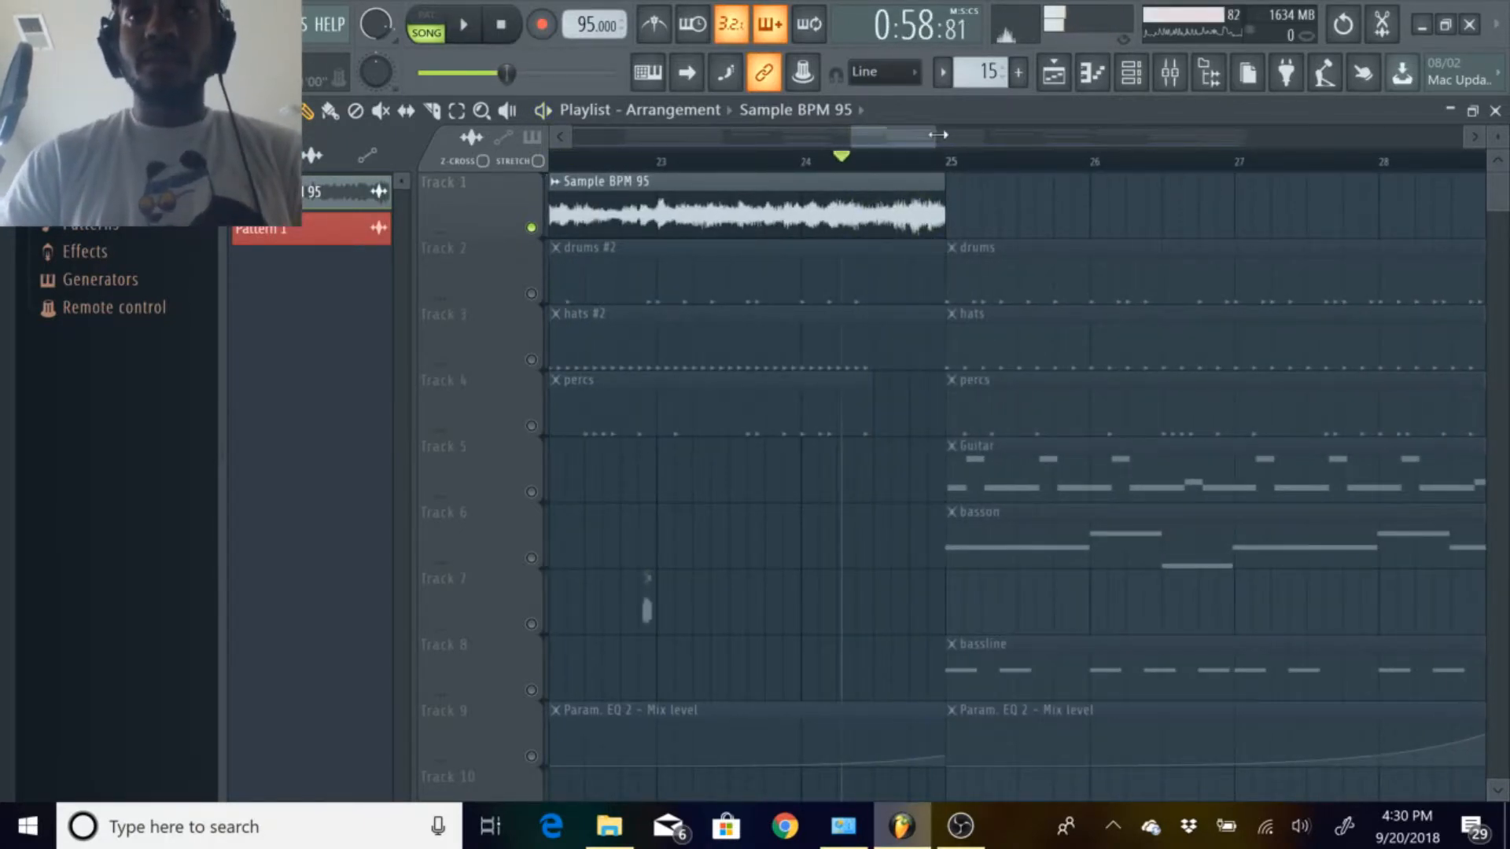
drag(935, 133, 896, 159)
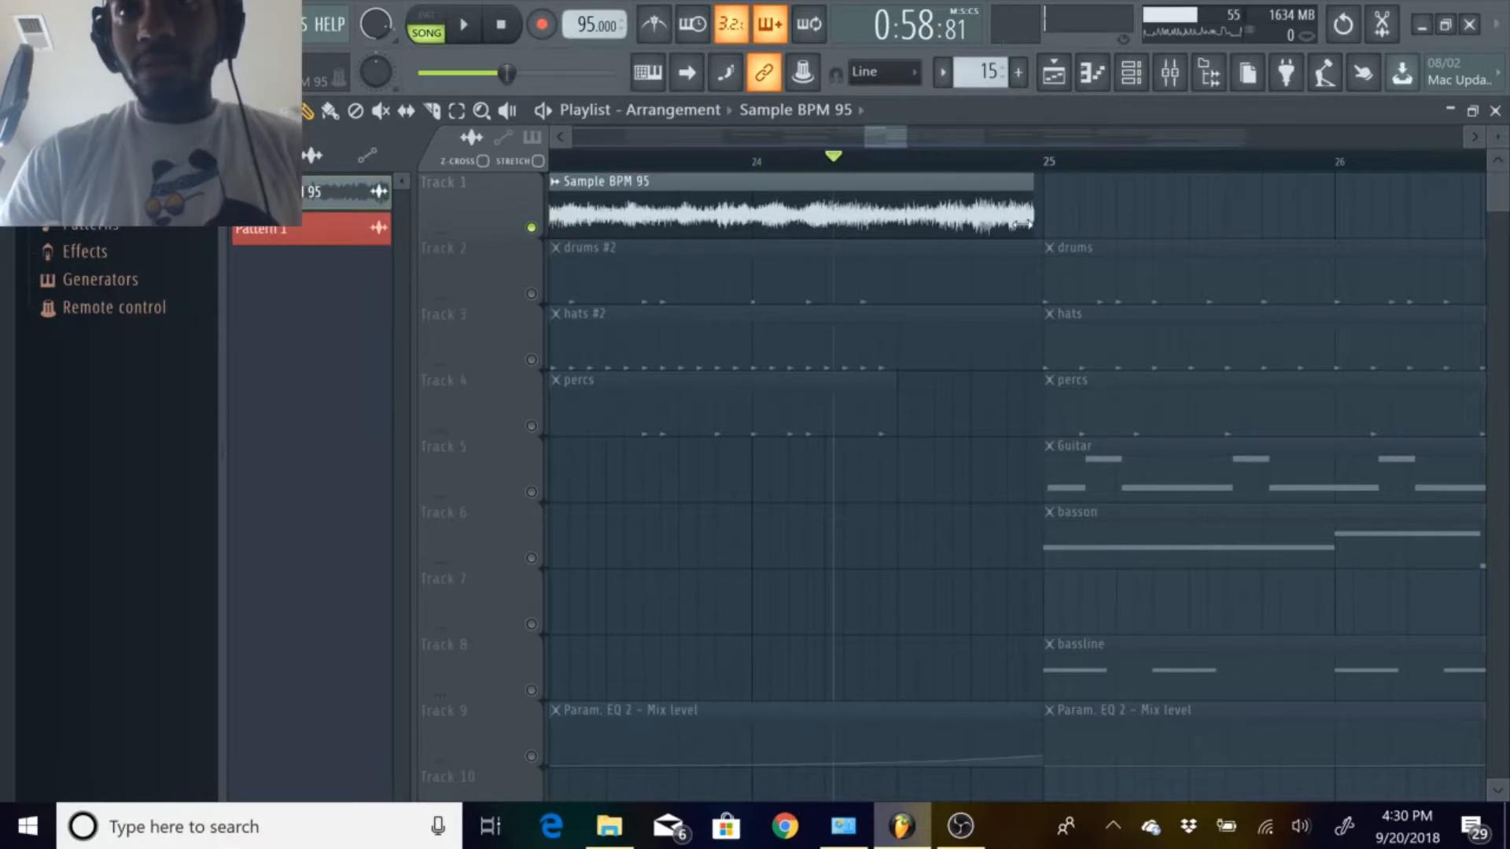
mouse_move(1017, 225)
mouse_down()
mouse_move(1000, 228)
mouse_move(1023, 232)
mouse_up()
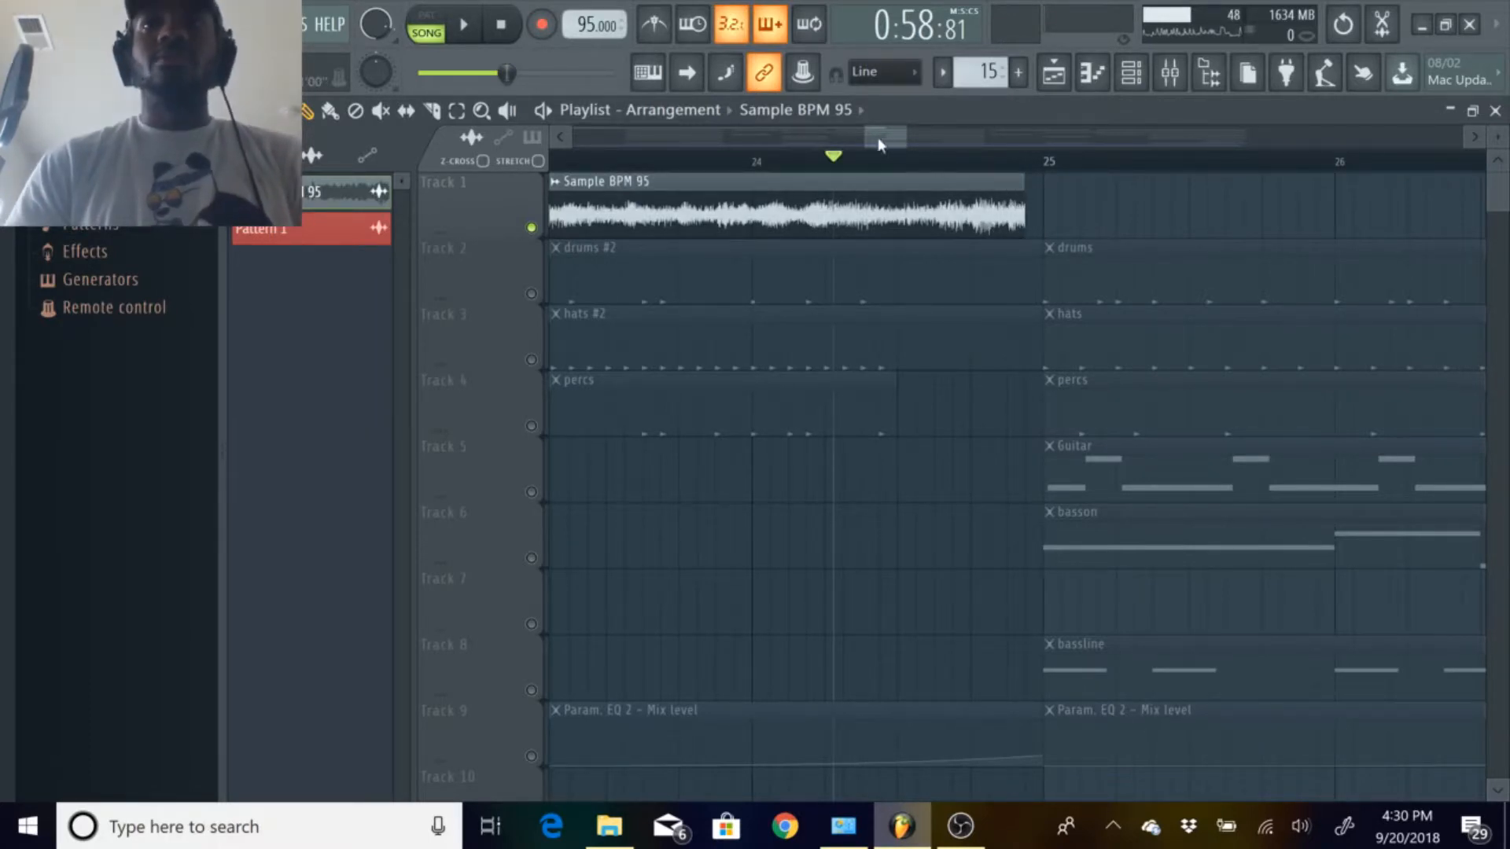
Copy the short chop just before bar 20 into the gap just before bar 25 on Track 1, playing back the surrounding audio.
drag(864, 138, 806, 169)
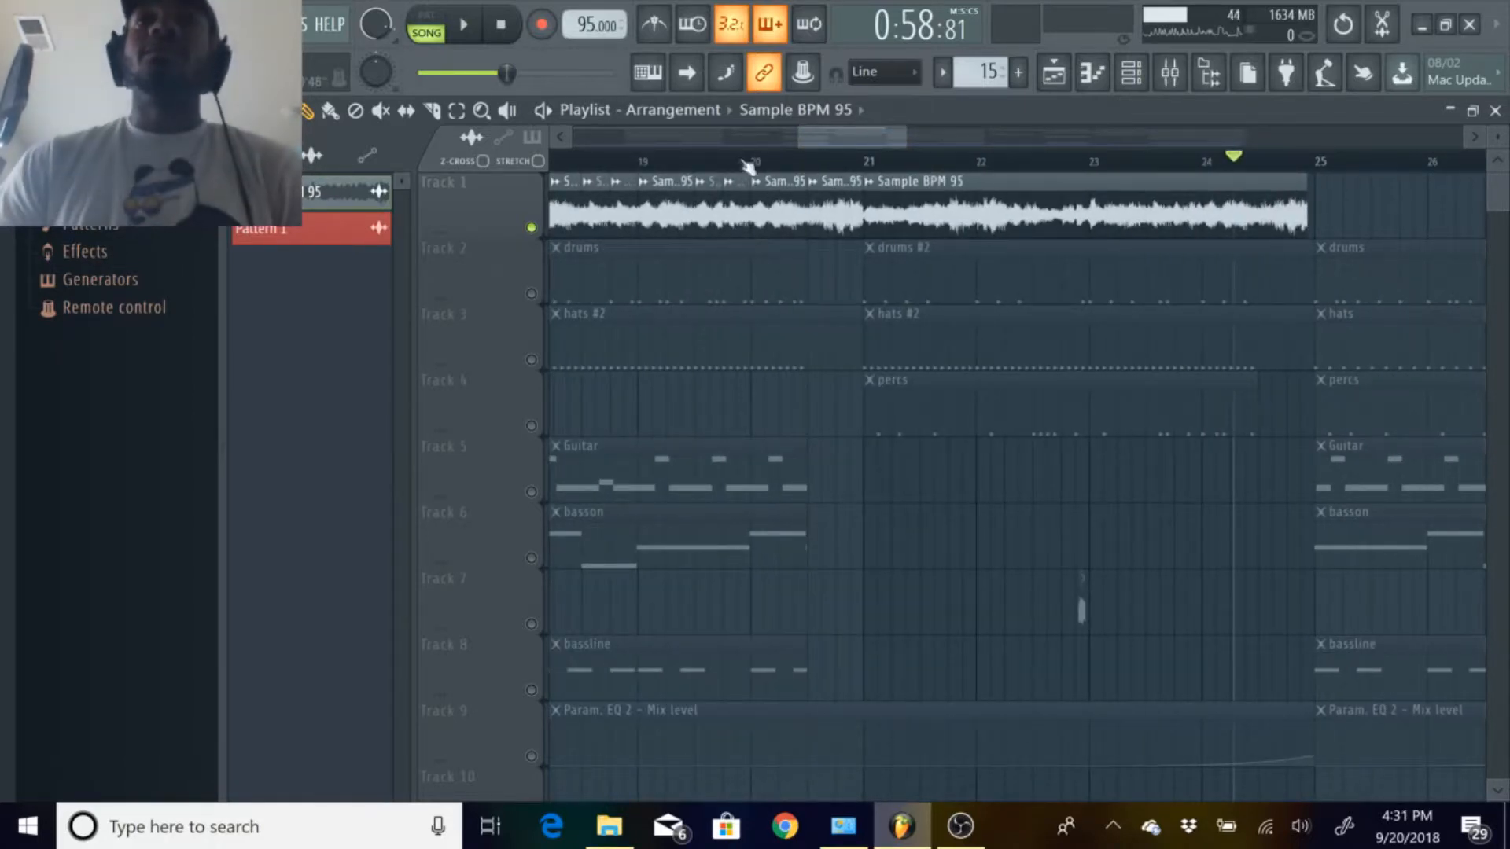
click(692, 166)
key(space)
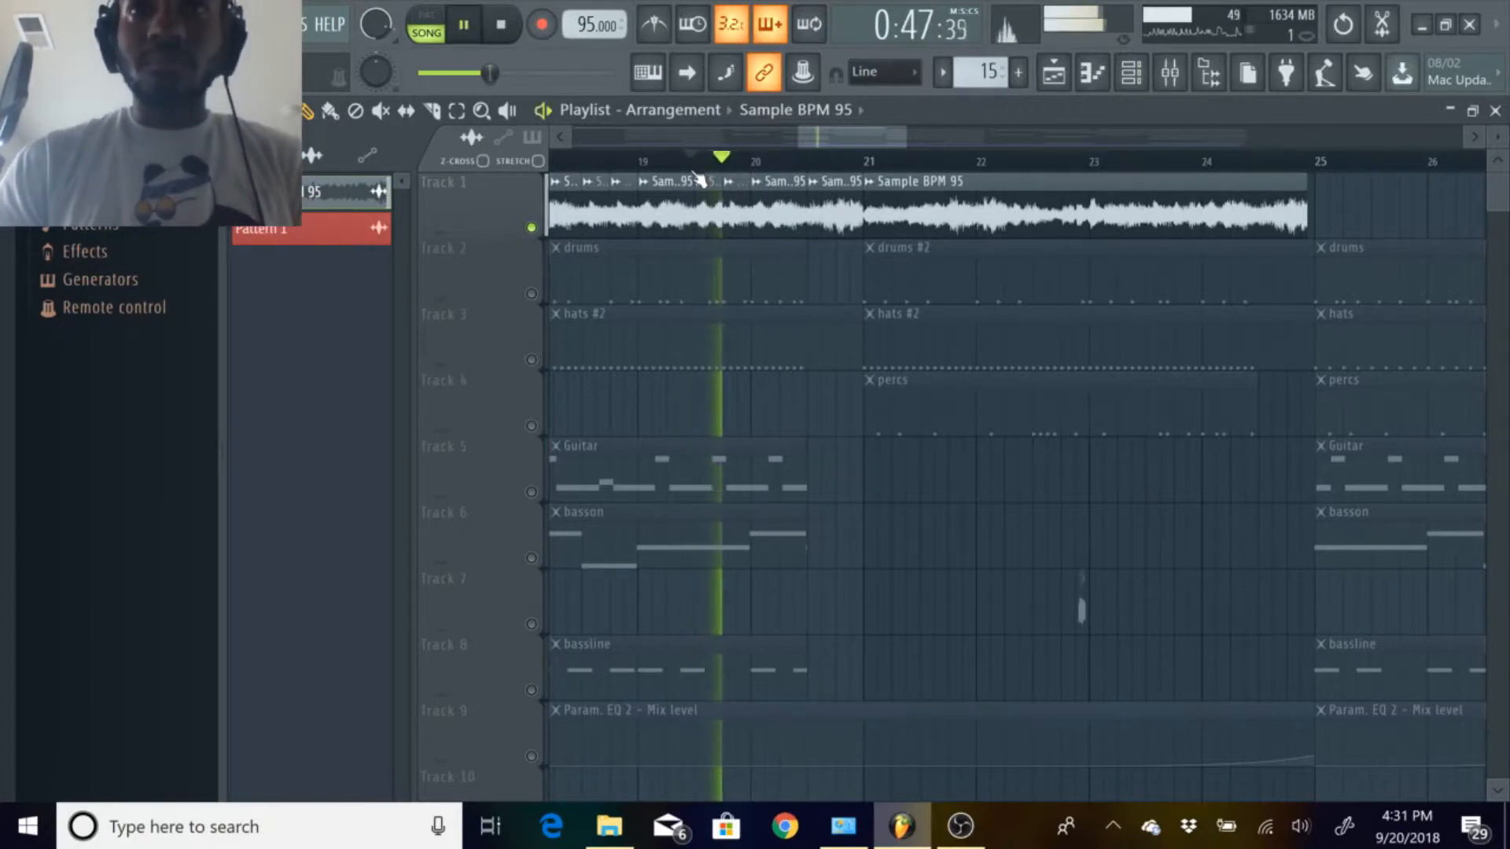
key(space)
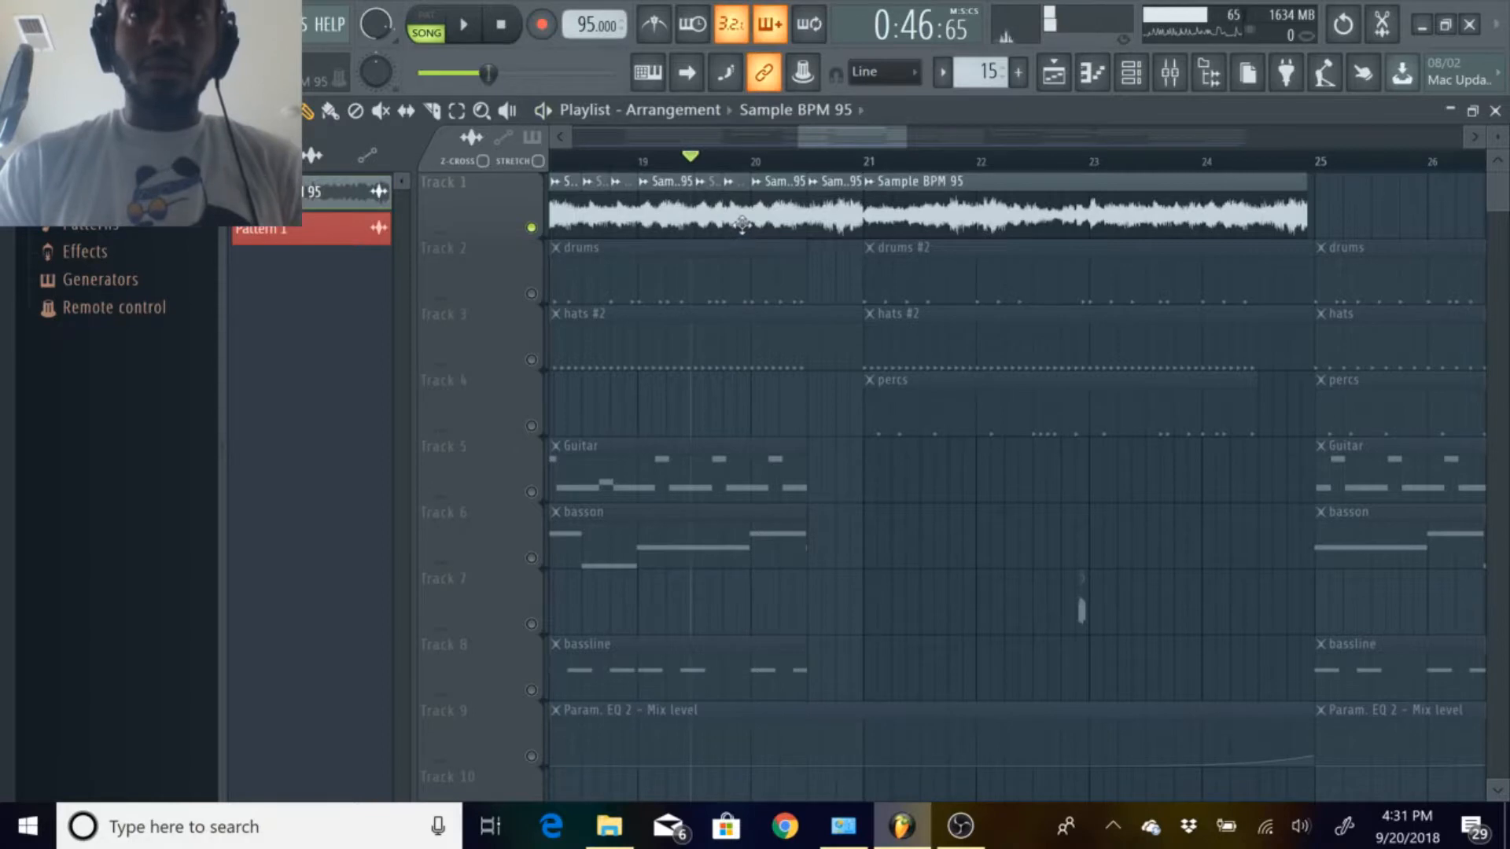
drag(741, 228, 1345, 263)
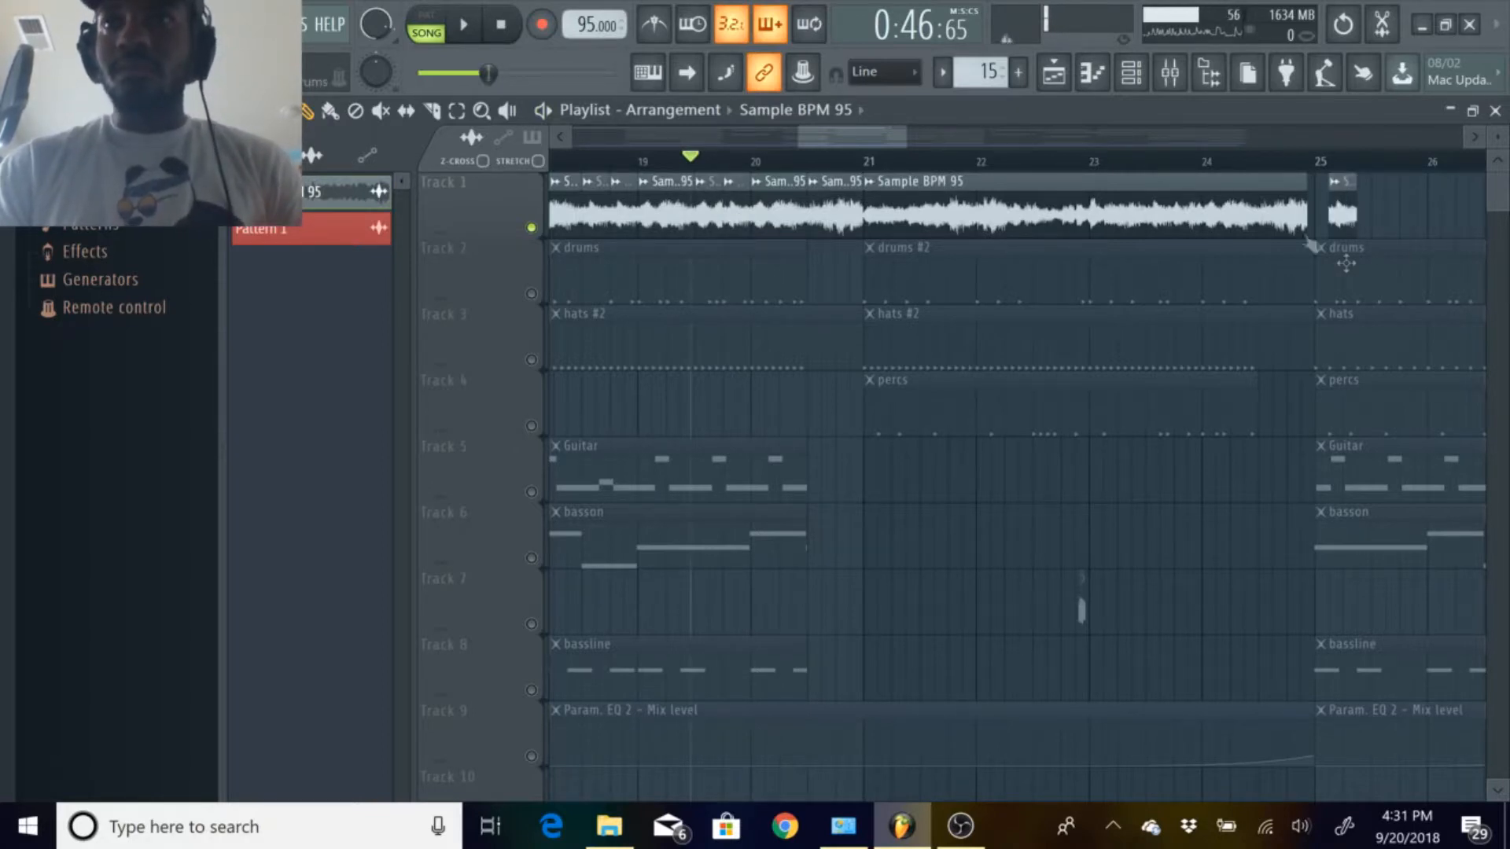
drag(904, 146, 861, 138)
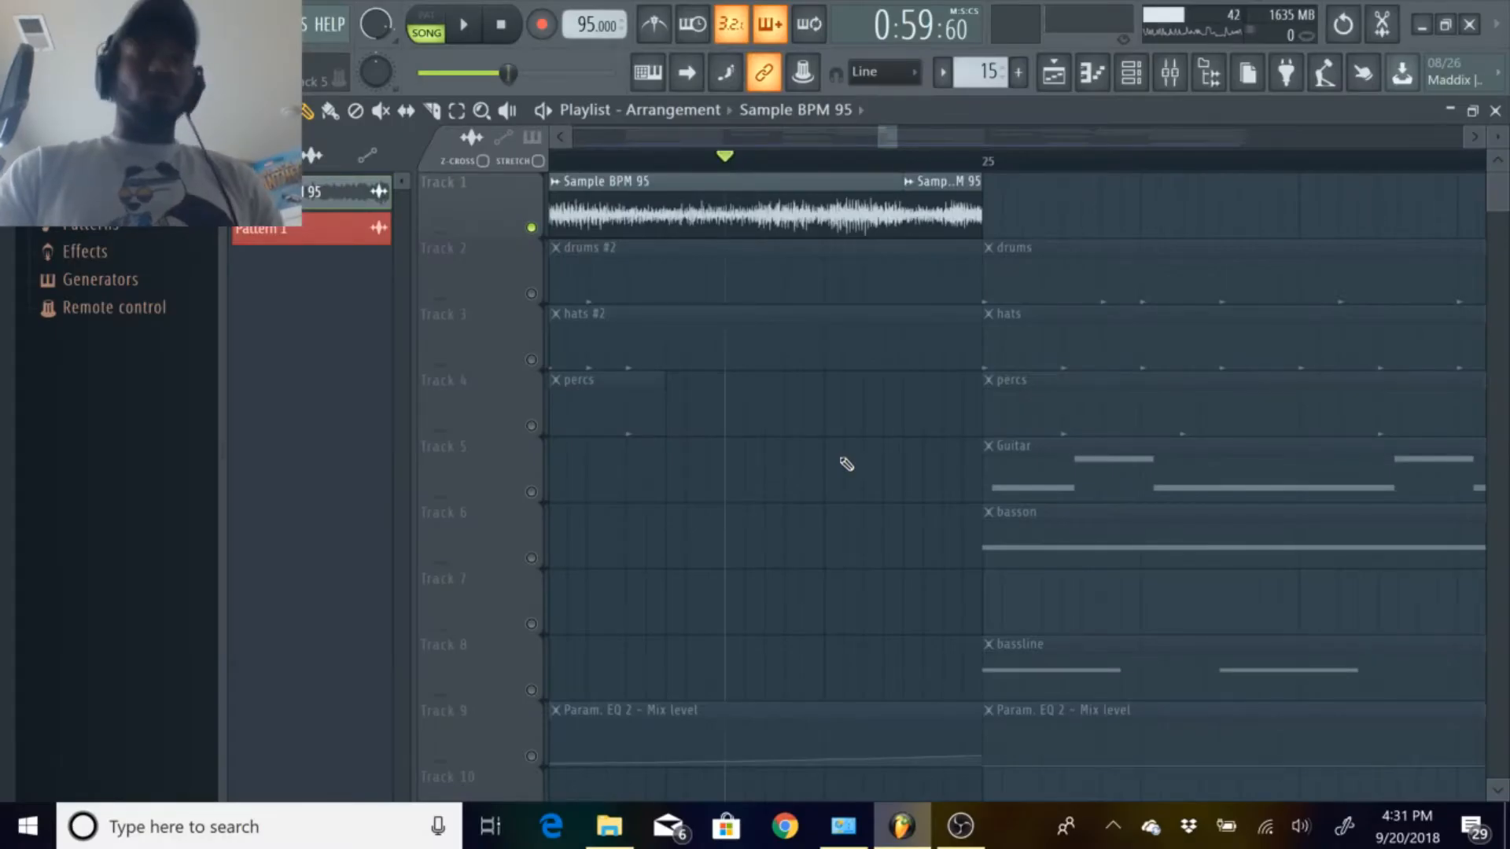
key(space)
key(space)
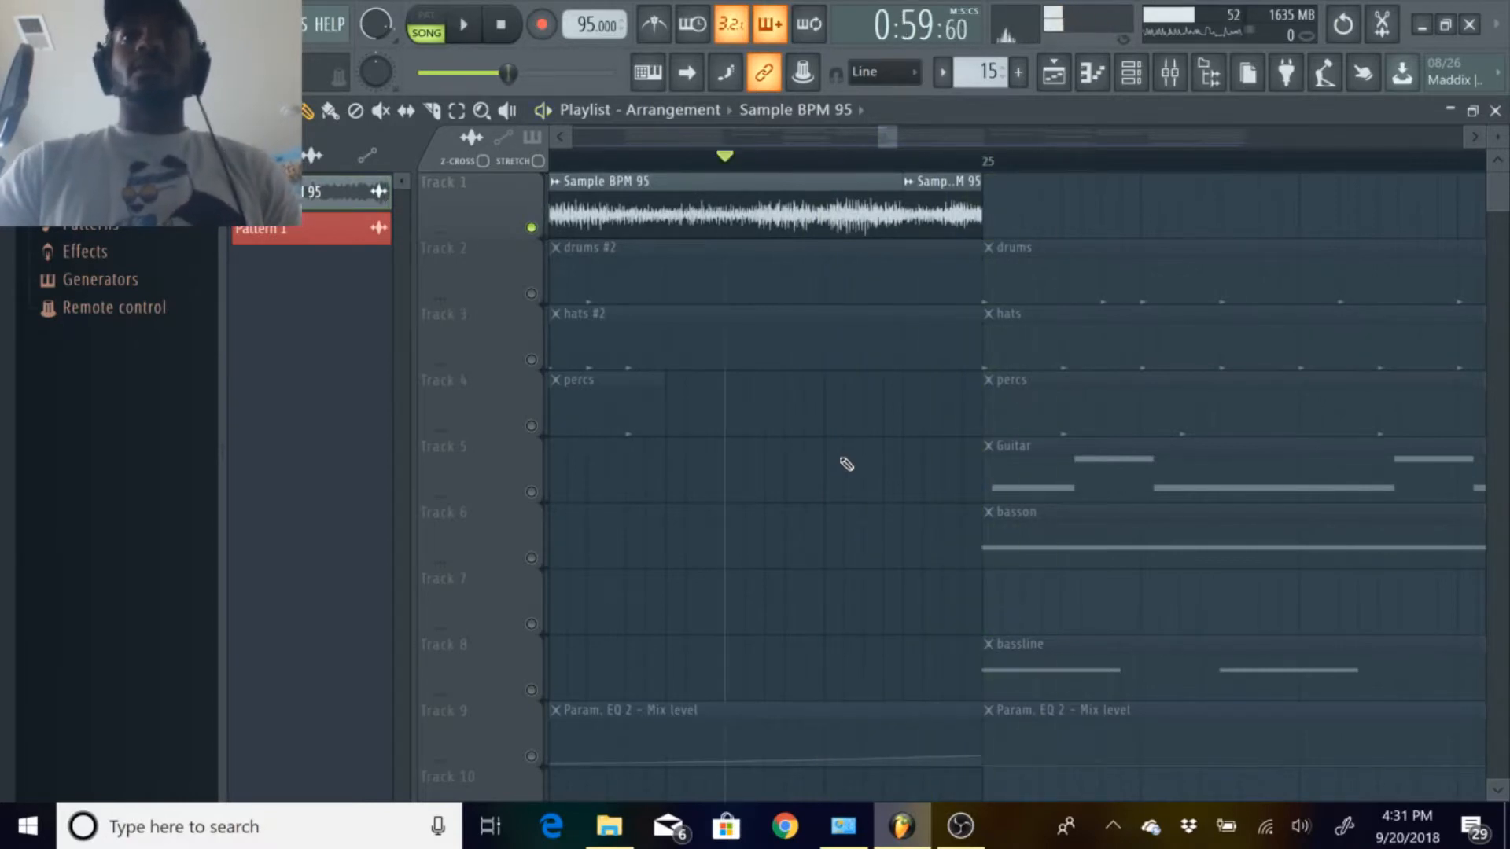
Select the four-bar chopped loop from bars 17 to 21 on Track 1 and place a copy at bar 25.
drag(880, 137, 736, 136)
drag(853, 133, 1082, 228)
drag(730, 135, 916, 134)
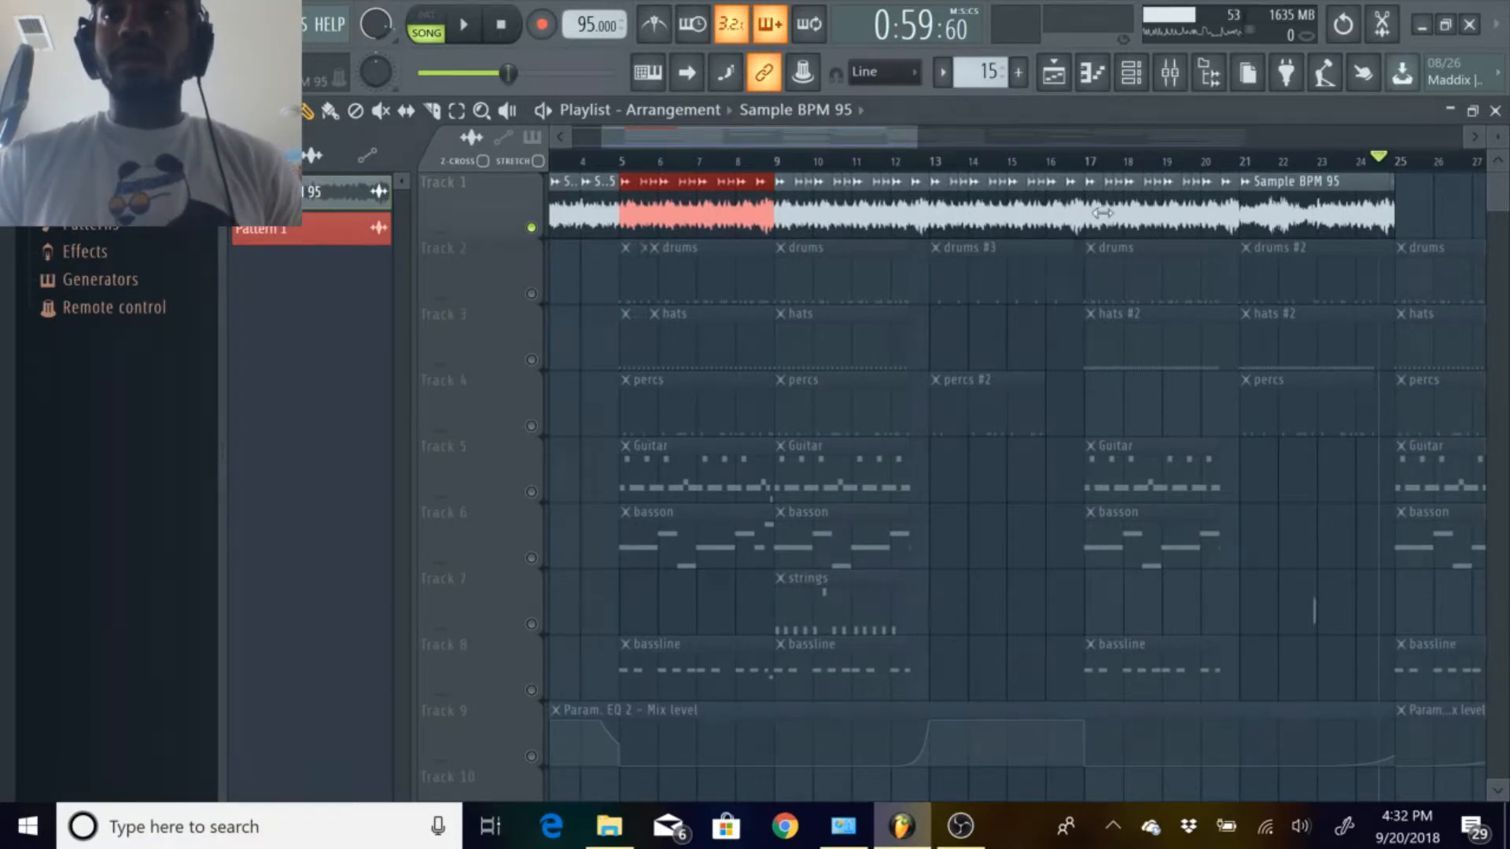
drag(1093, 224, 1221, 221)
drag(1093, 220, 1331, 213)
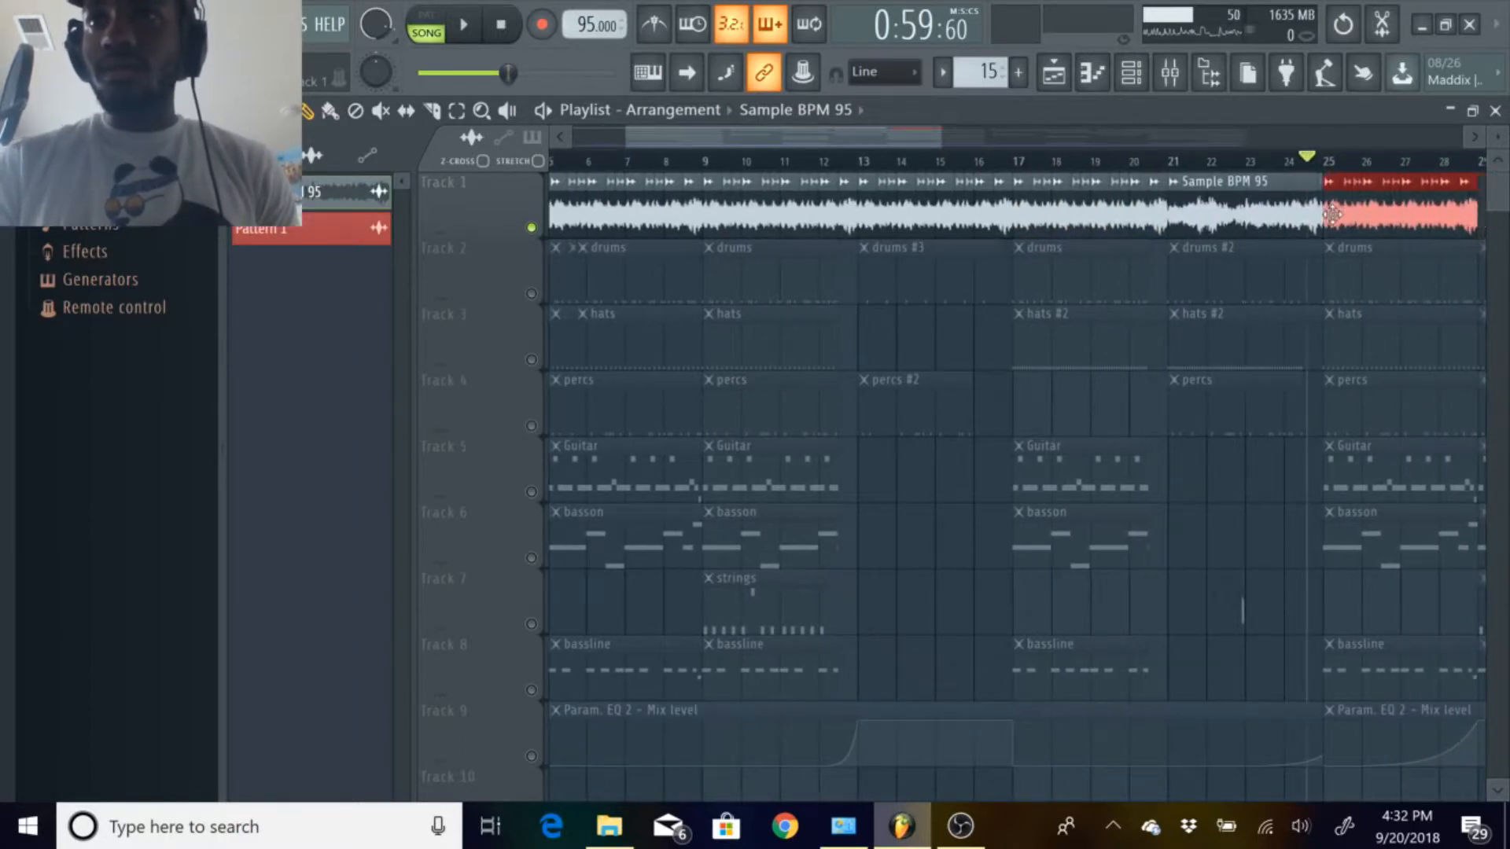
drag(941, 140, 1129, 127)
Duplicate the copied loop three times to fill Track 1 up to bar 41, and play the new section.
key(space)
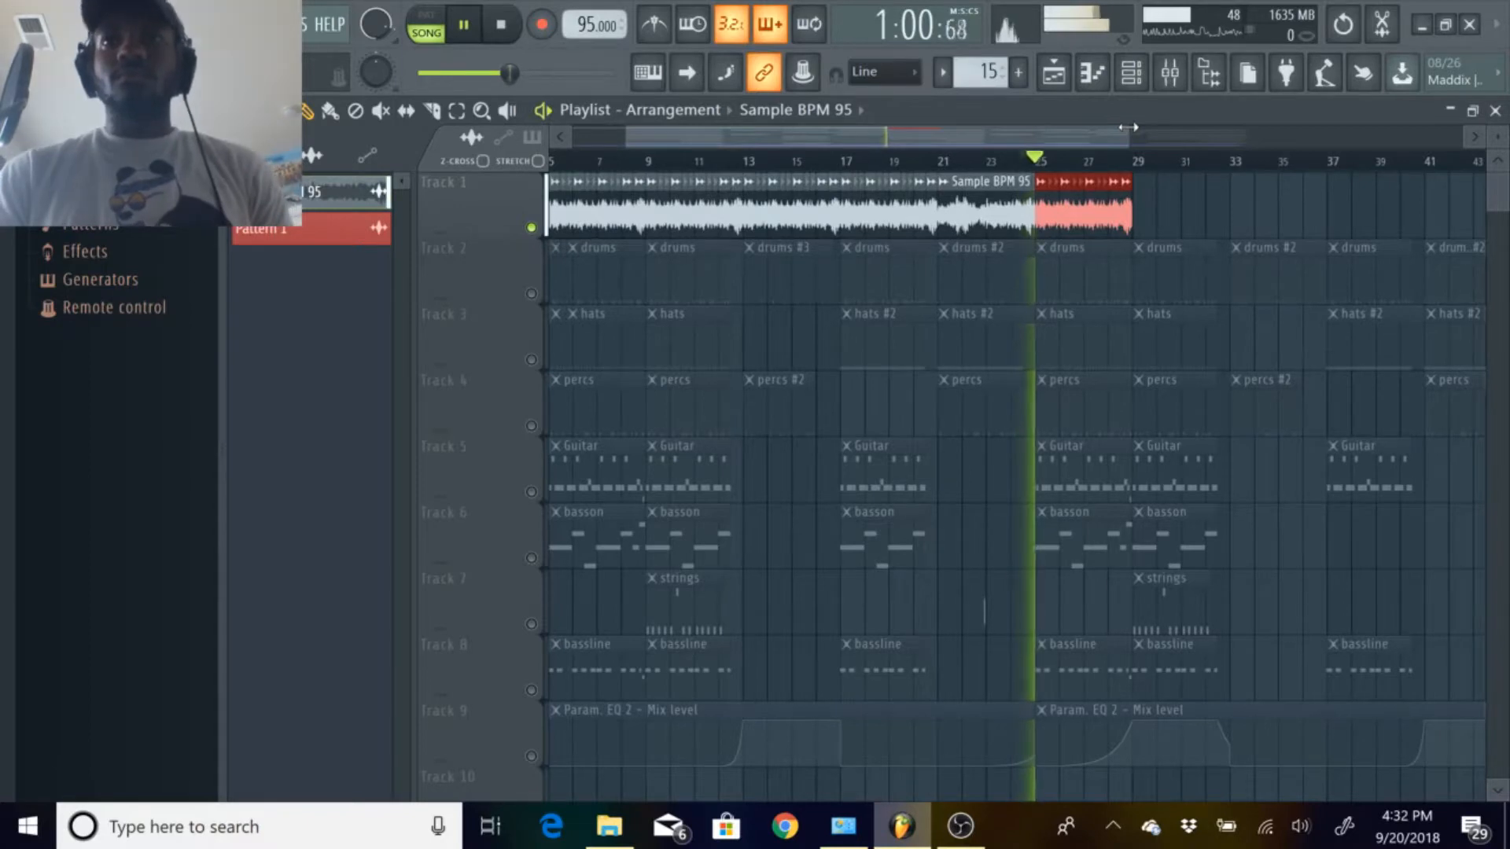
key(ctrl+b)
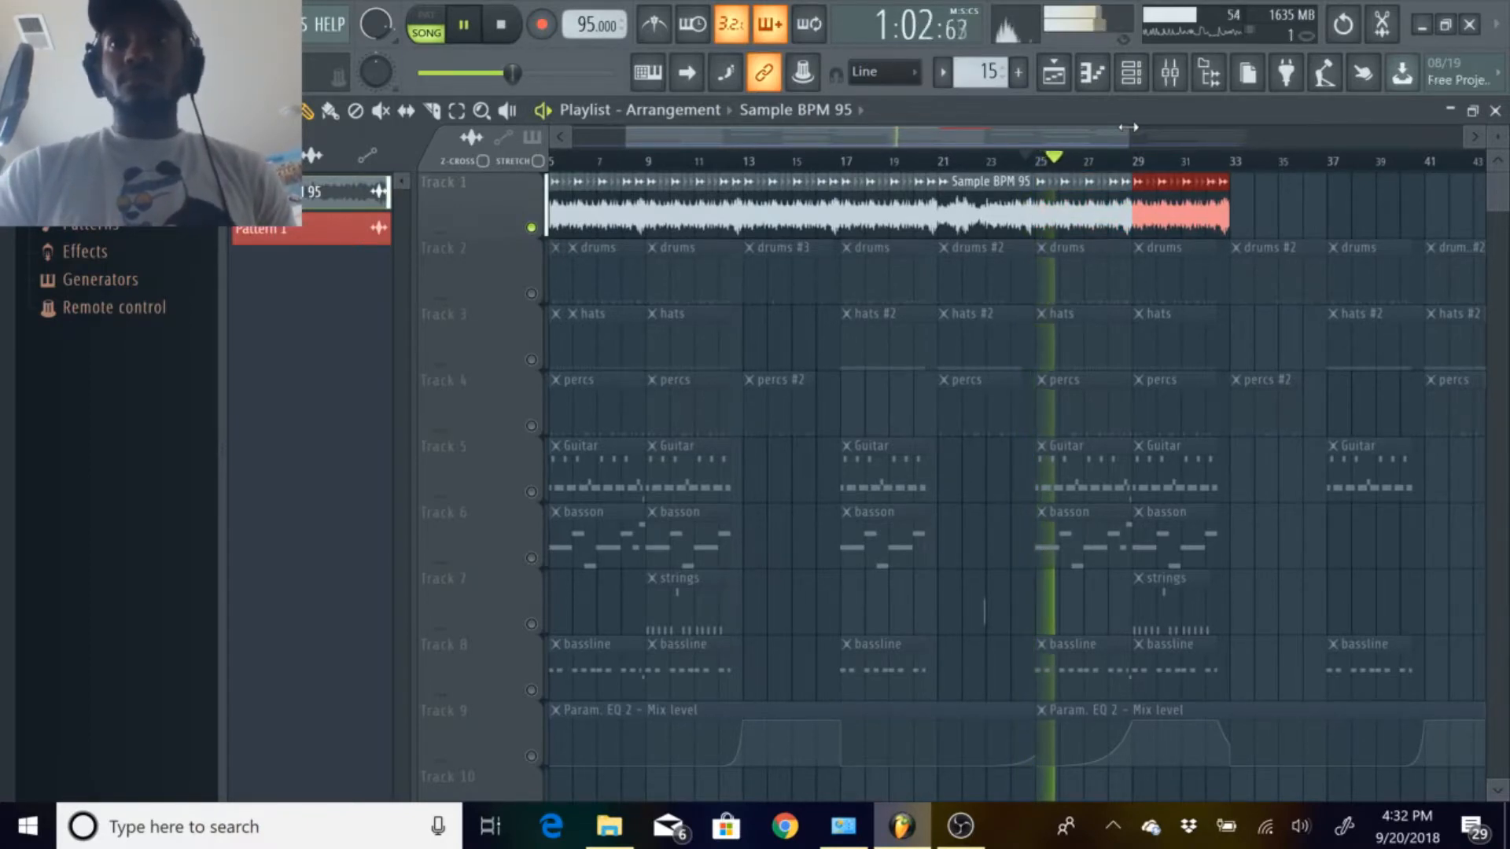
key(ctrl+b)
key(ctrl+b)
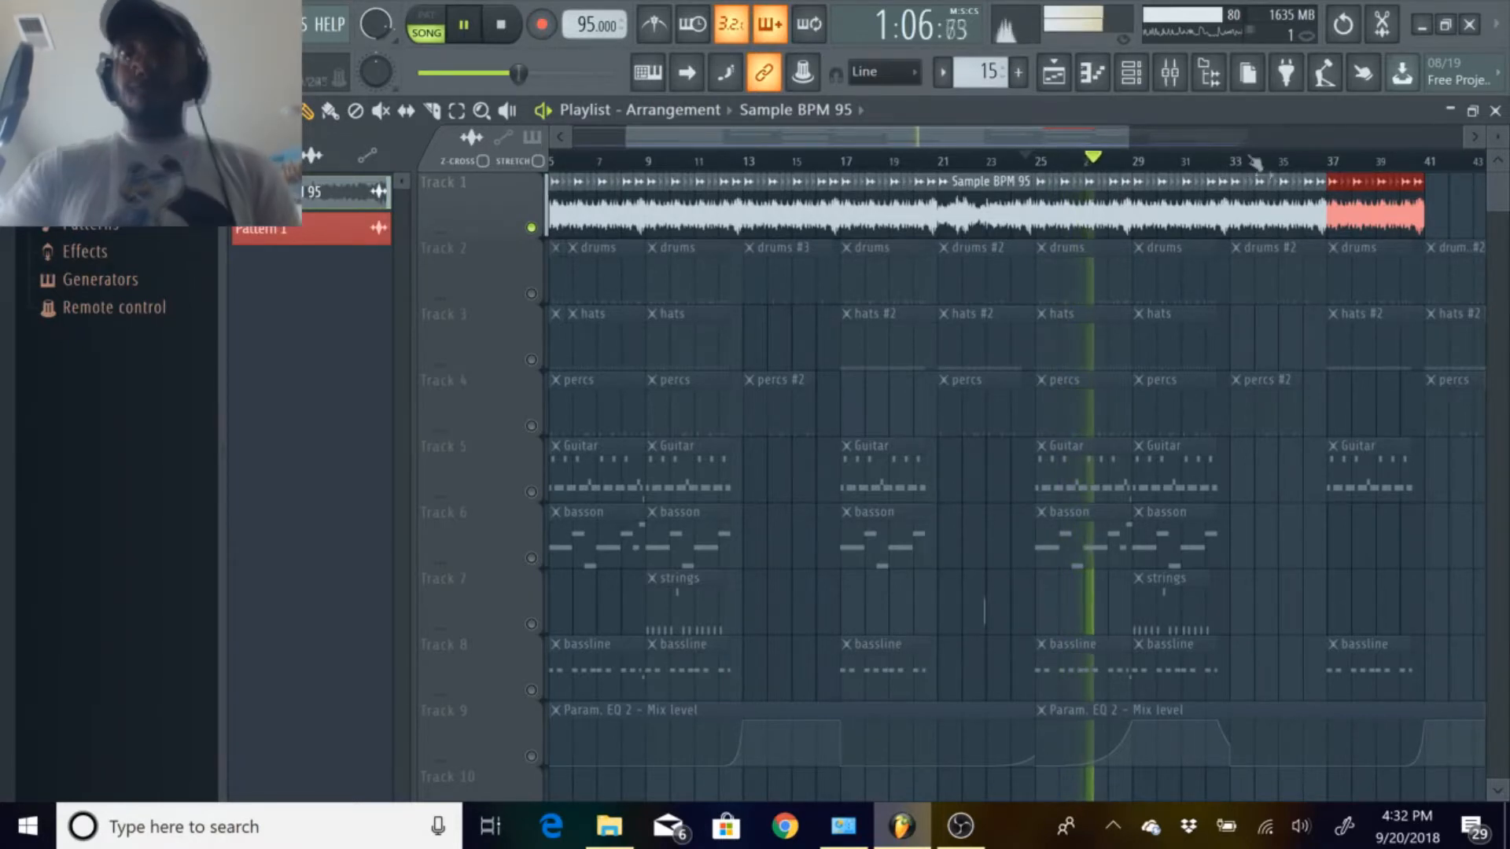
drag(1127, 139, 1181, 137)
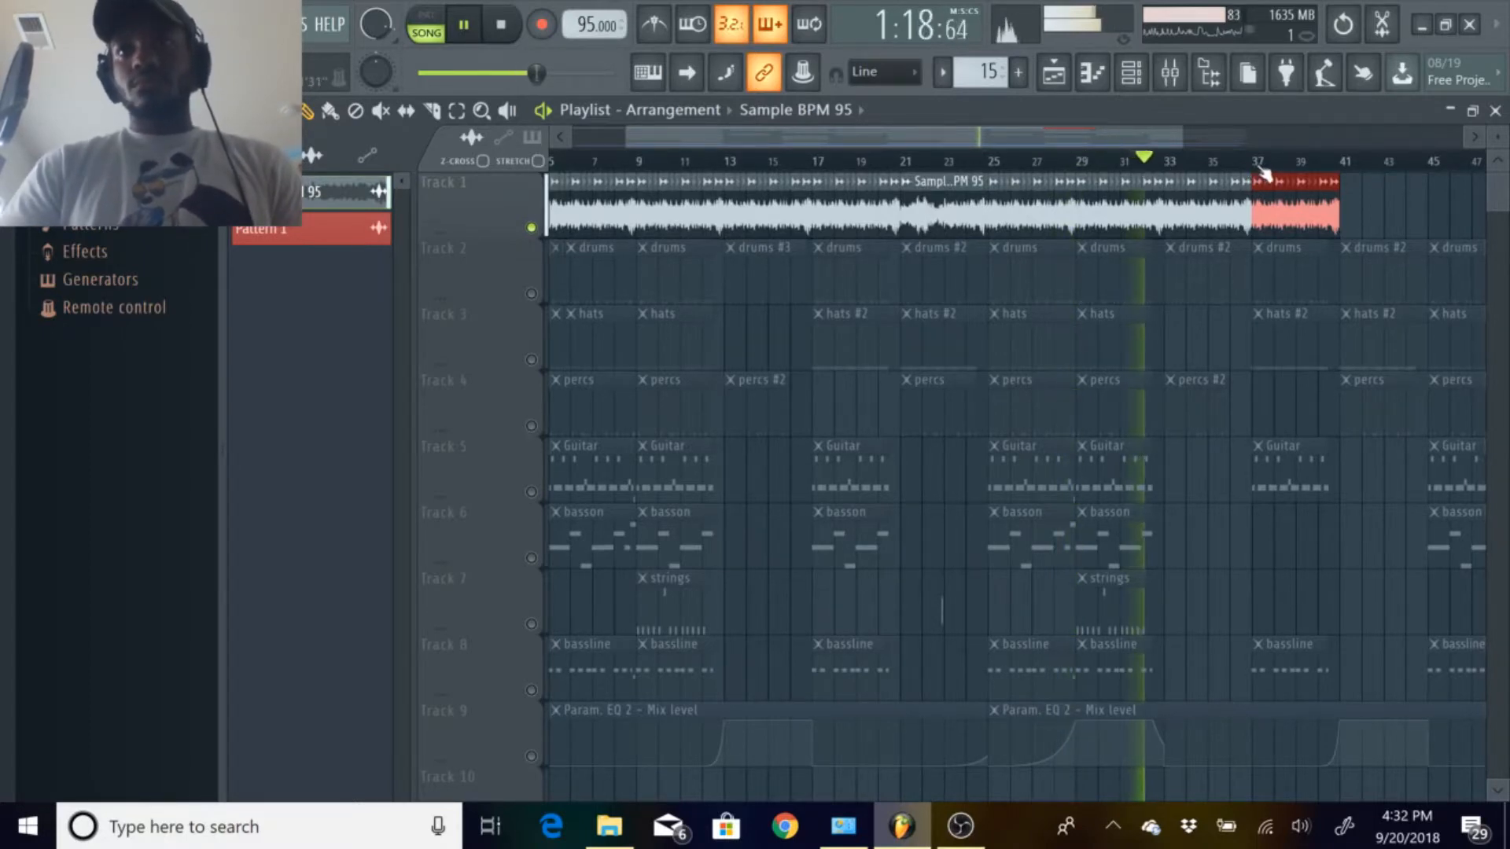
click(1246, 162)
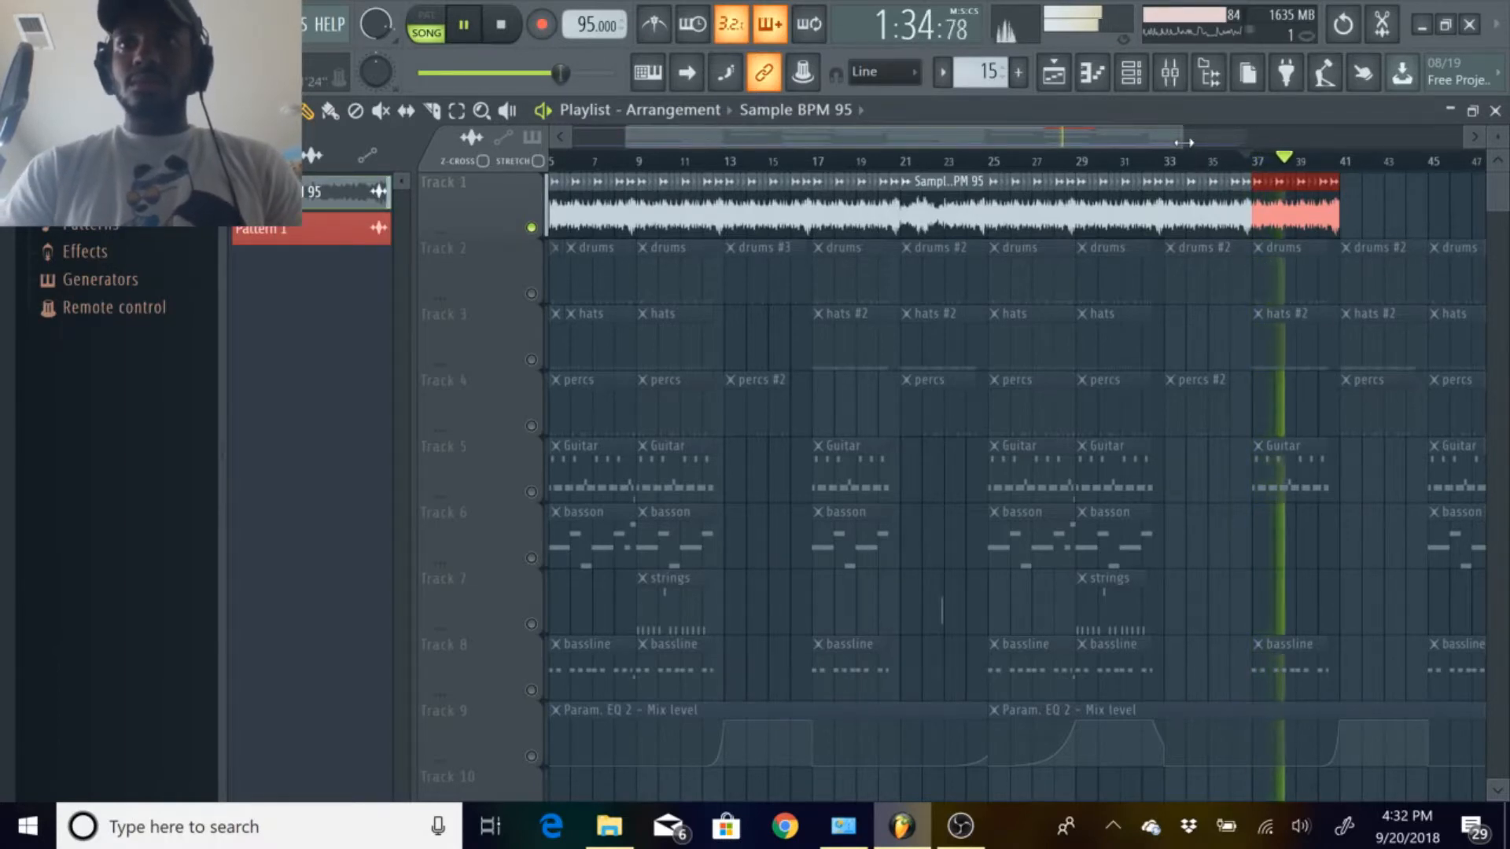
Copy the long Sample BPM 95 clip from bar 21 to bar 41 and extend its end to bar 45.
drag(1184, 143, 1297, 142)
key(ctrl+d)
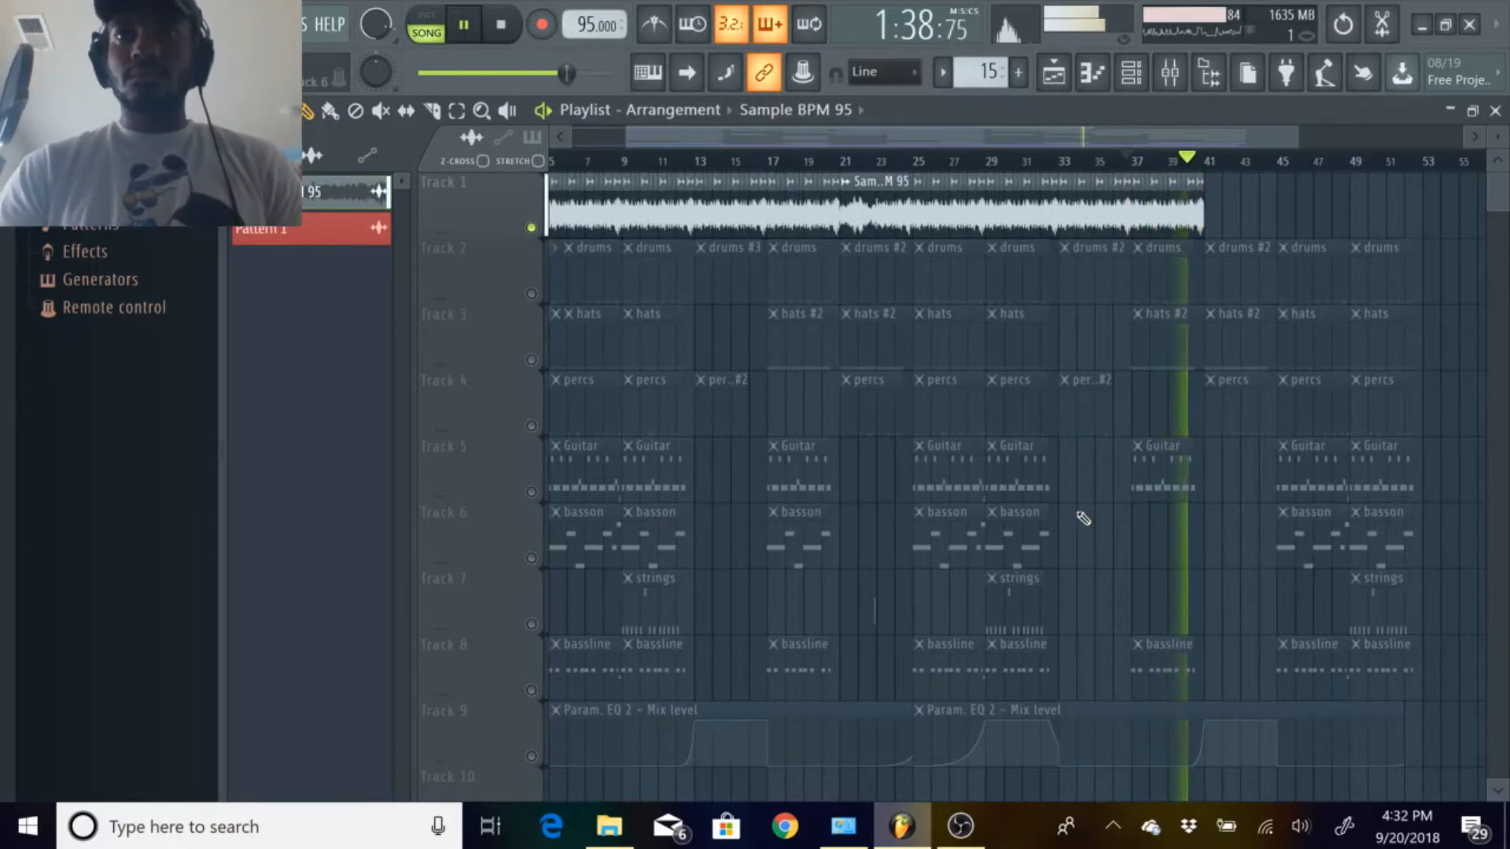
mouse_move(852, 214)
mouse_down()
mouse_move(1345, 230)
mouse_move(1320, 240)
mouse_move(1328, 213)
mouse_move(1238, 205)
mouse_up()
key(space)
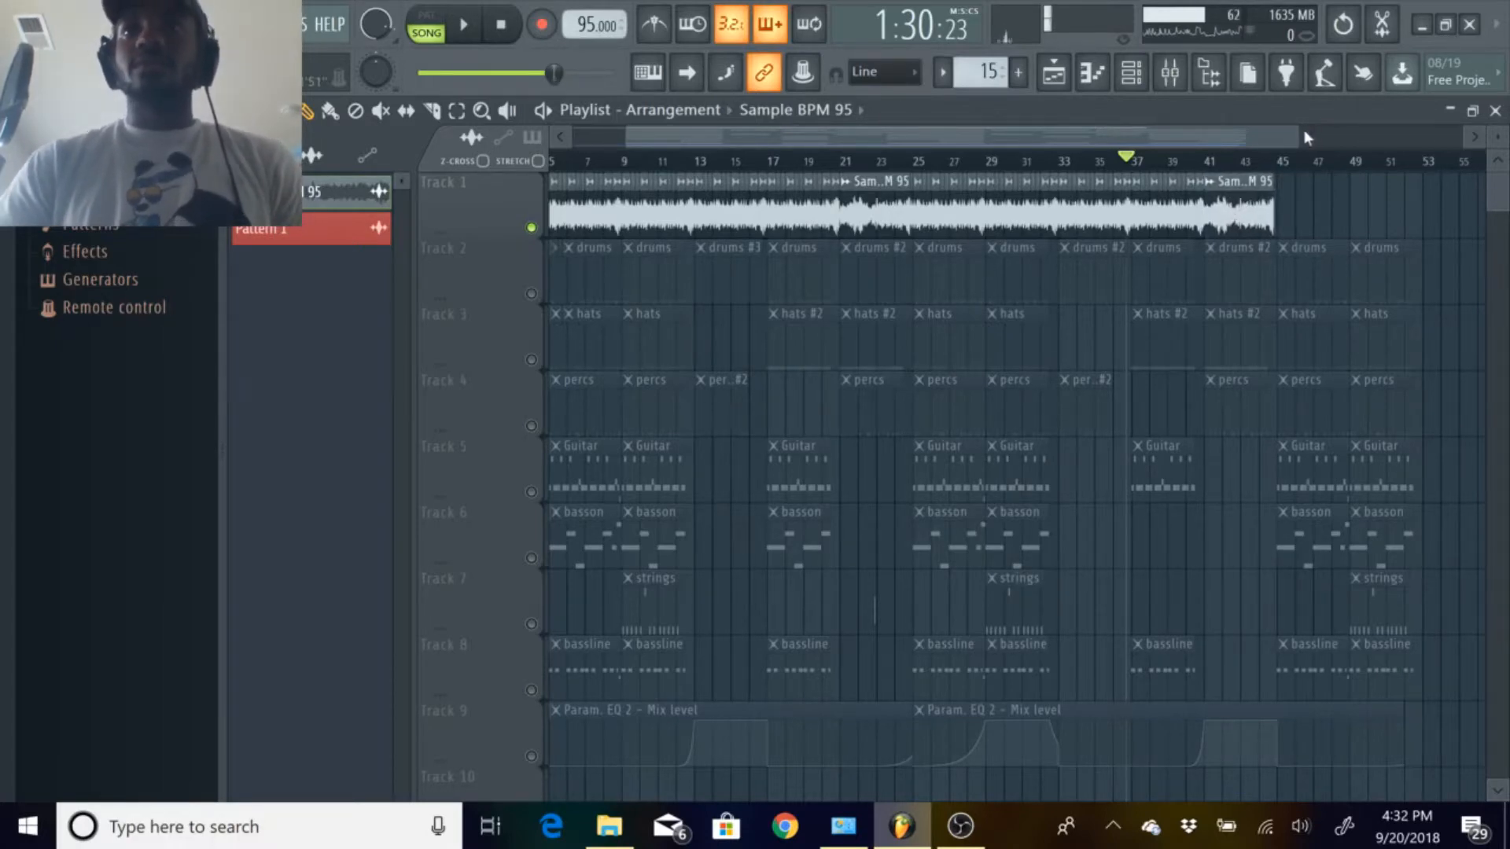
drag(1301, 132, 1211, 143)
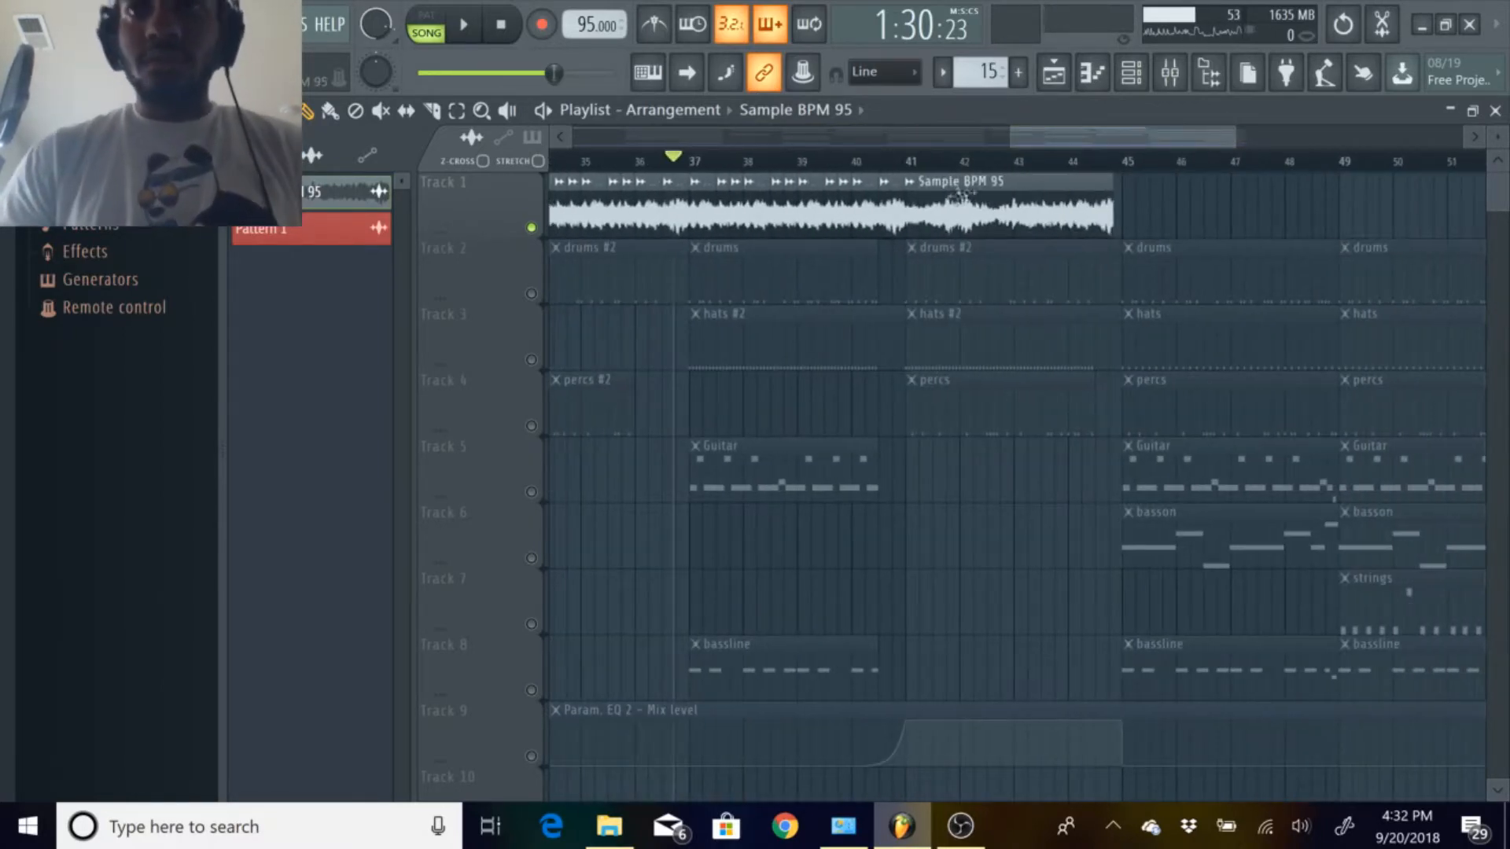
mouse_move(1109, 210)
mouse_down()
mouse_move(1135, 214)
mouse_move(1101, 218)
mouse_up()
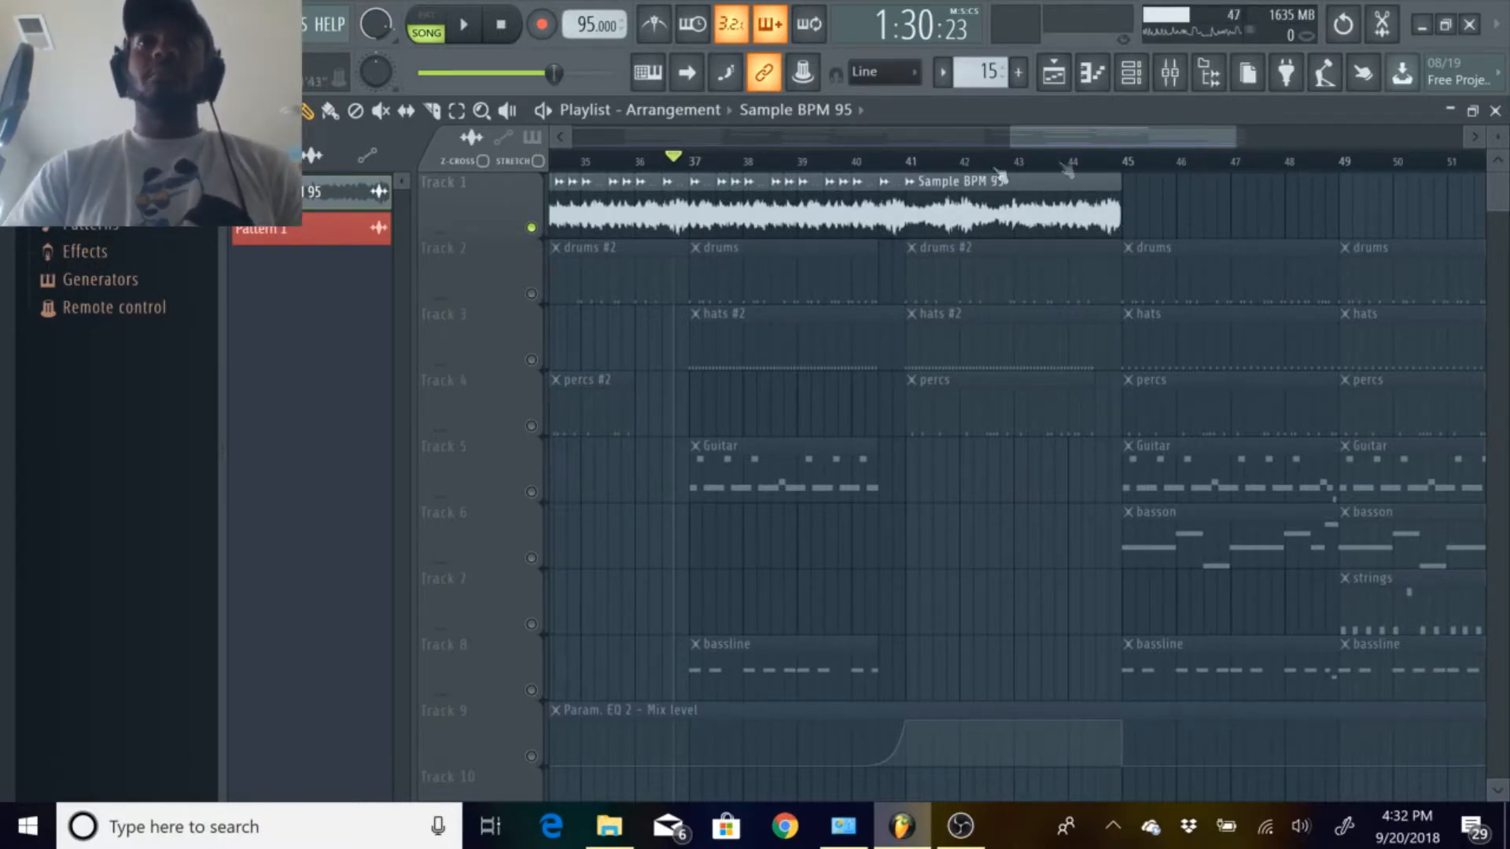
Copy the chopped loop from bars 37 to 41 to bar 45, duplicate it once up to bar 53, and clear the selection.
drag(706, 214, 898, 221)
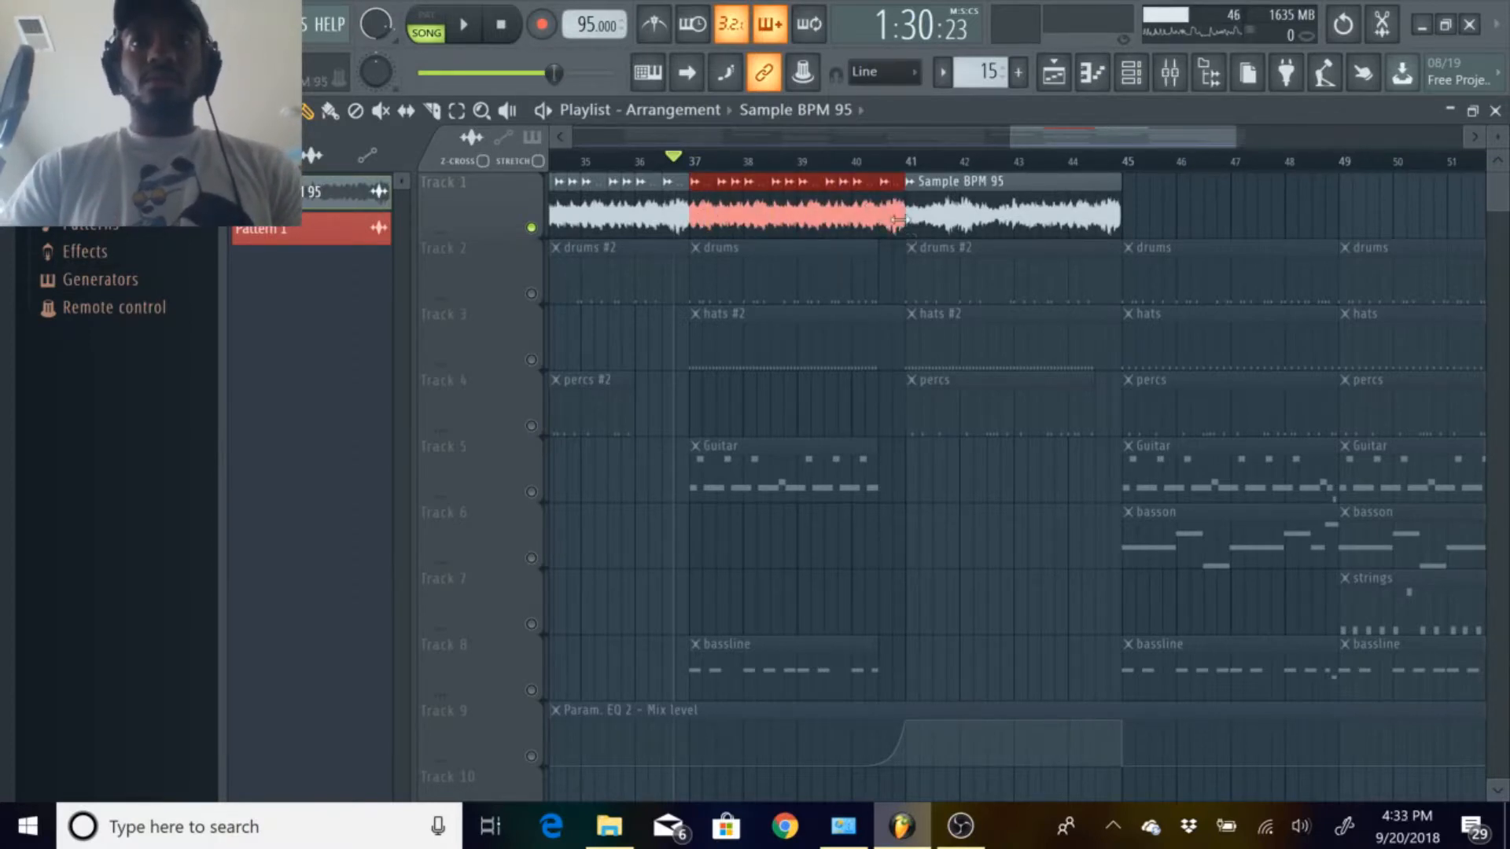
shift+drag(702, 213, 1131, 235)
click(1189, 190)
click(1131, 198)
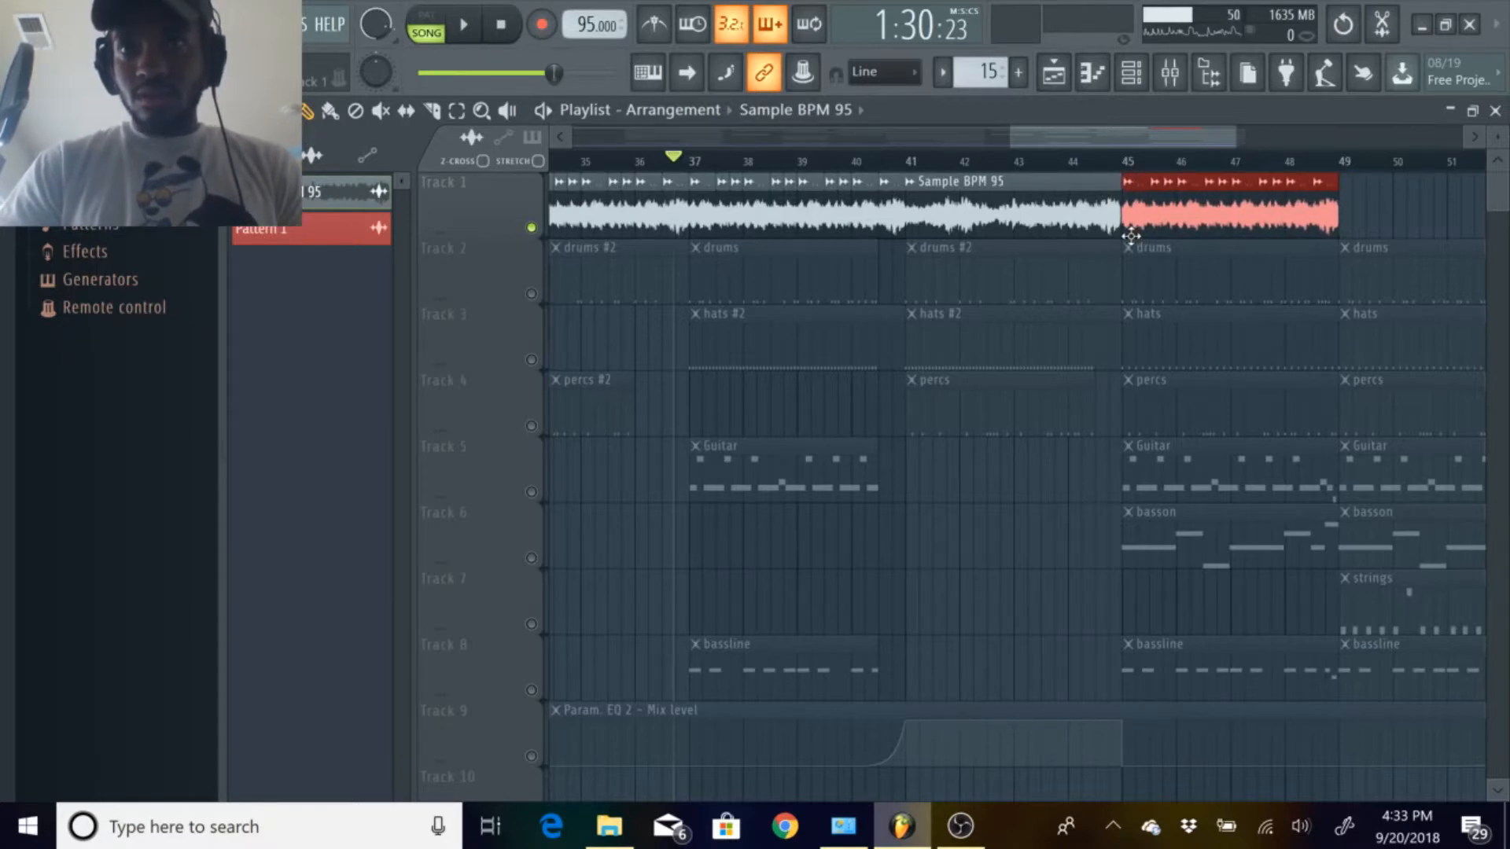
key(ctrl+b)
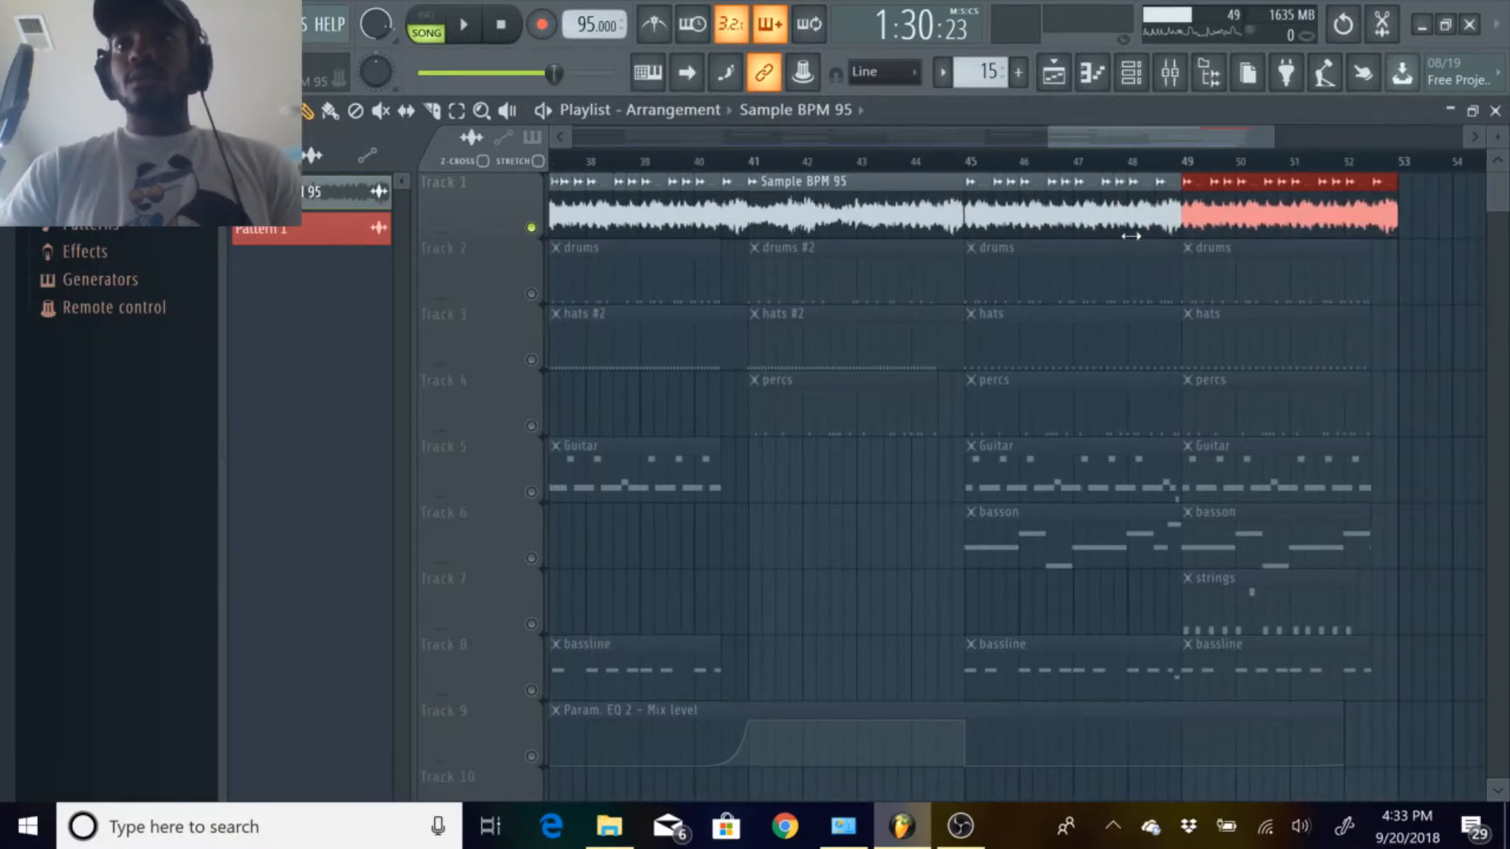
click(1430, 389)
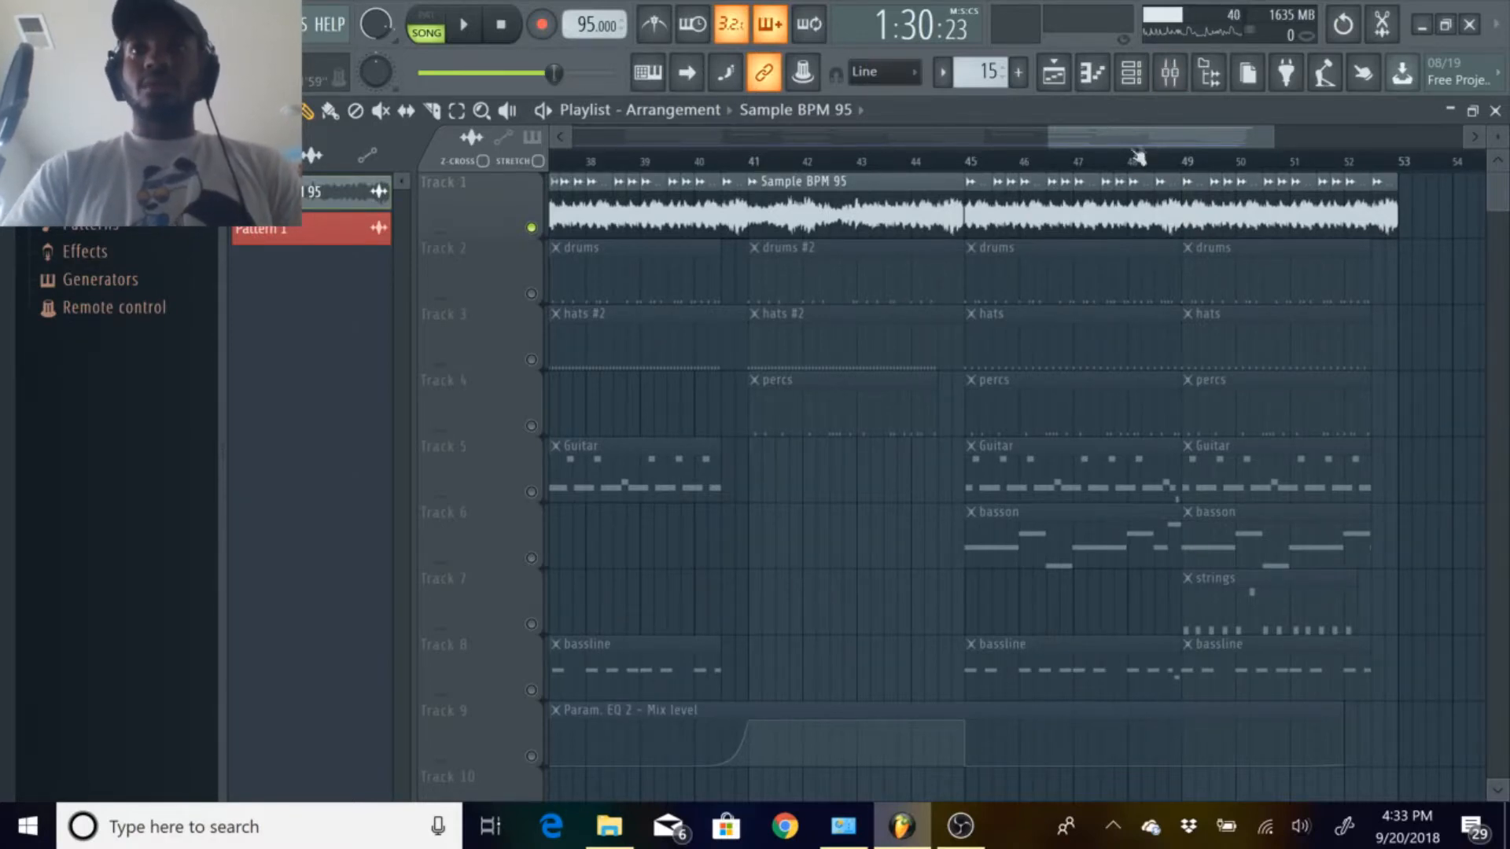
Go back to the start of the arrangement and unsolo Track 1 to reactivate all the other tracks.
drag(1152, 139, 506, 150)
drag(797, 140, 991, 118)
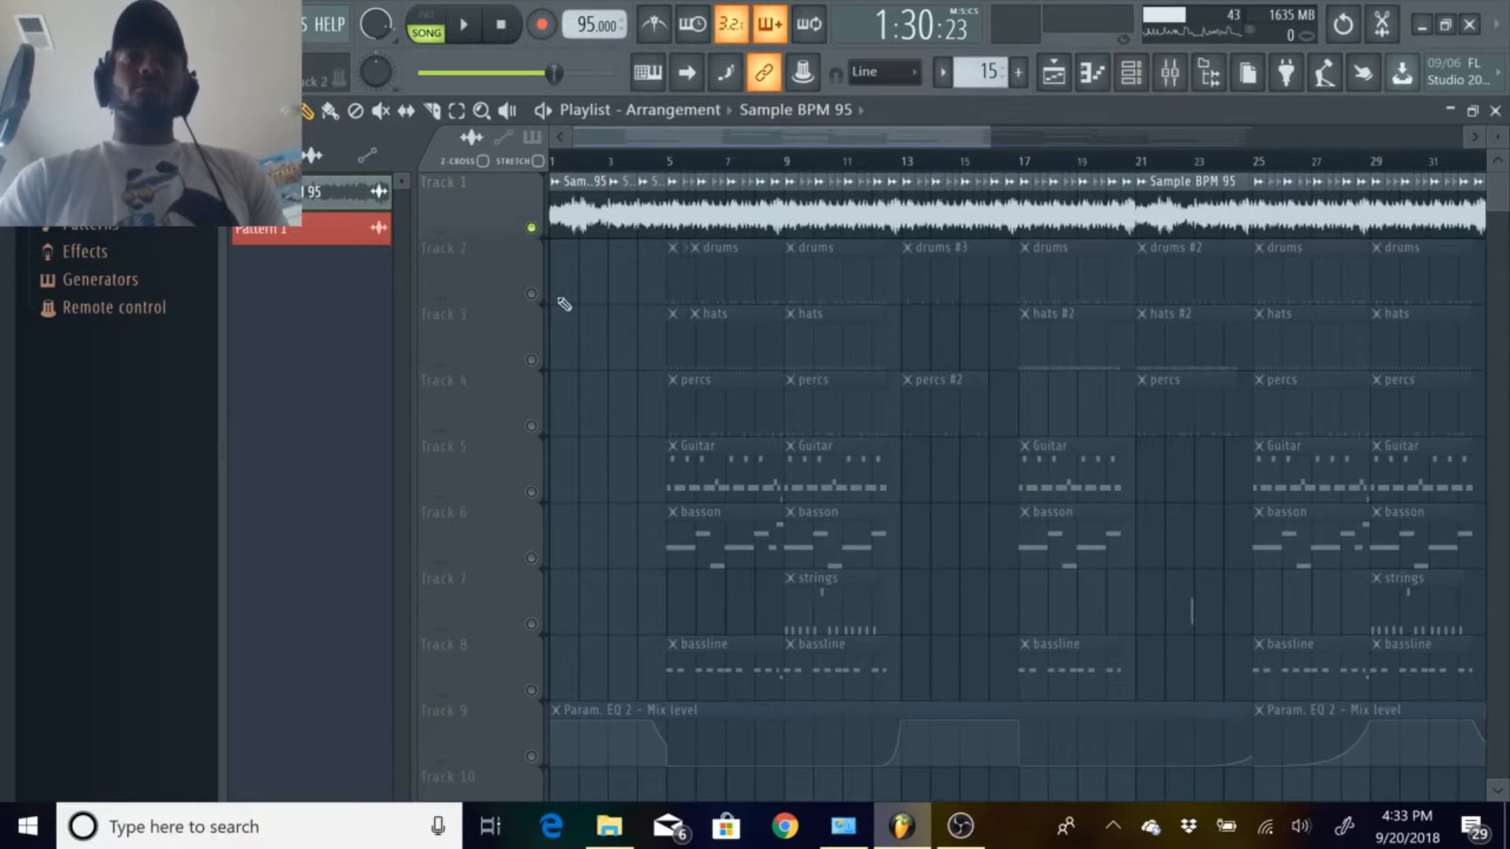
right_click(531, 228)
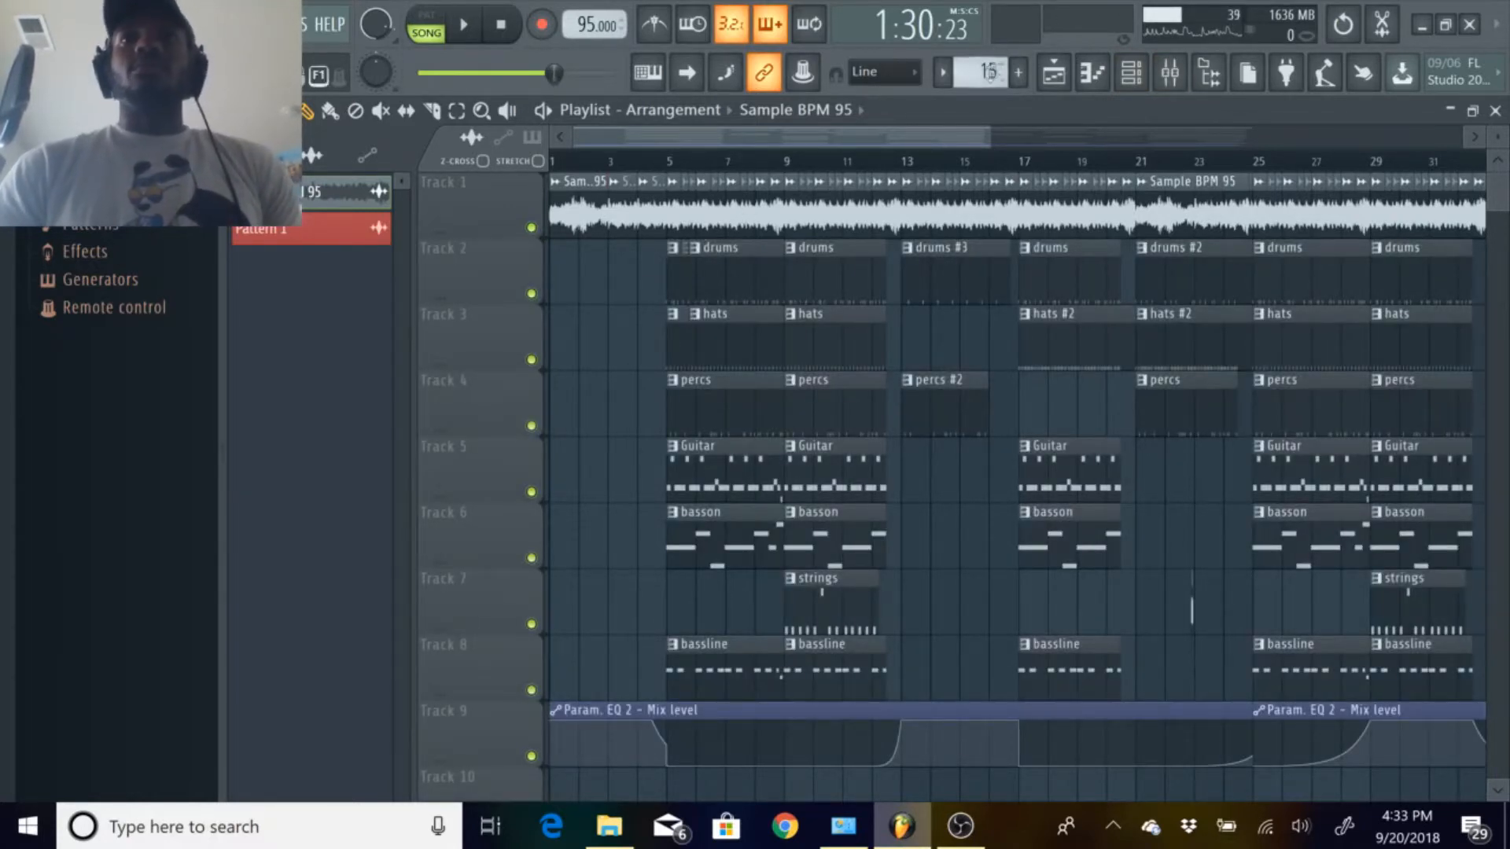
Choose the drums pattern and review its channel rack steps and the Fruity Limiter on the mixer's Master track.
click(988, 72)
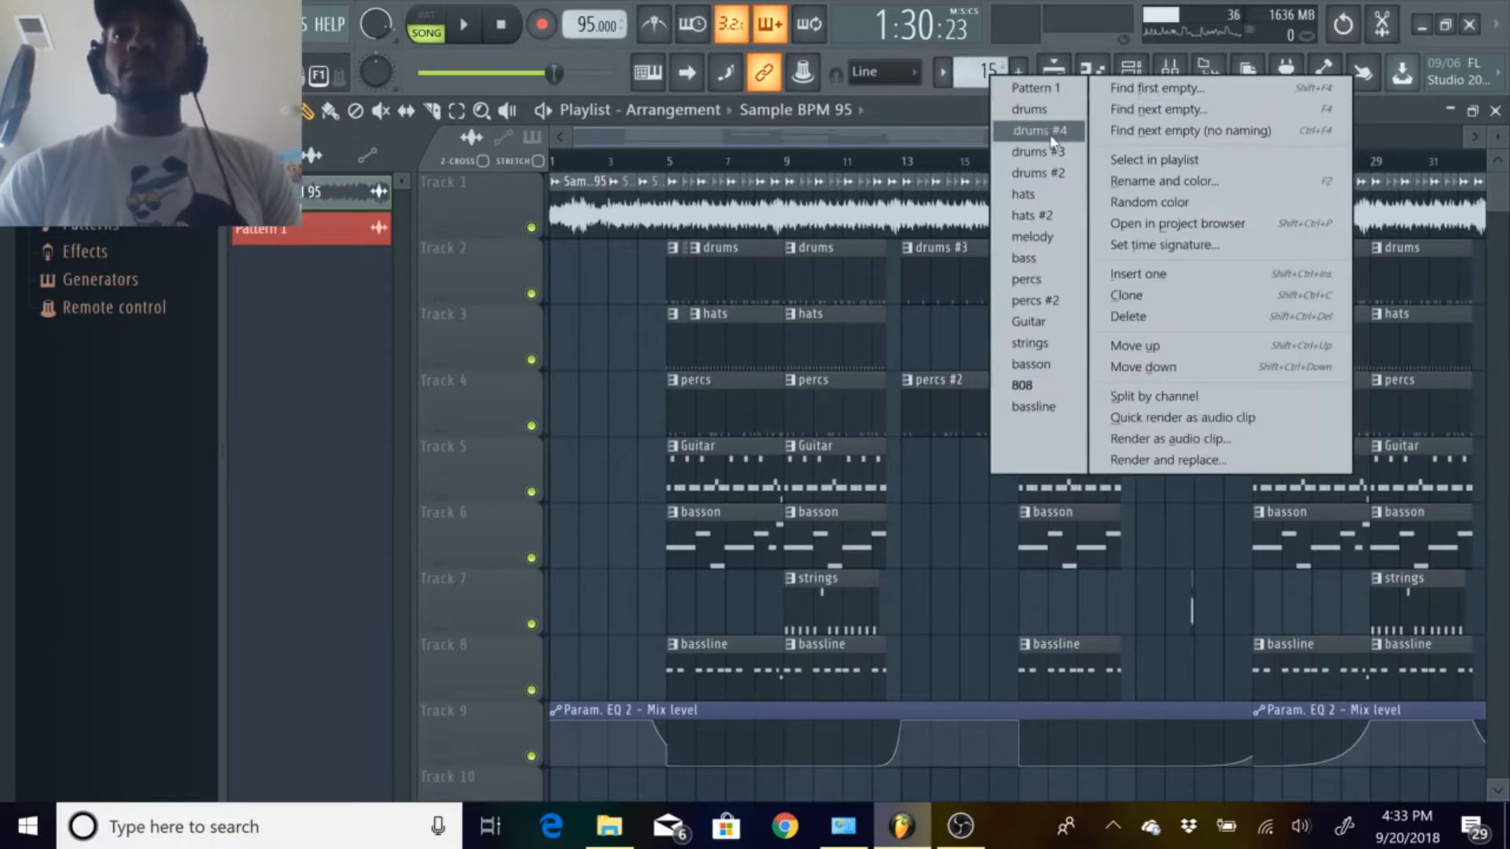
click(1043, 110)
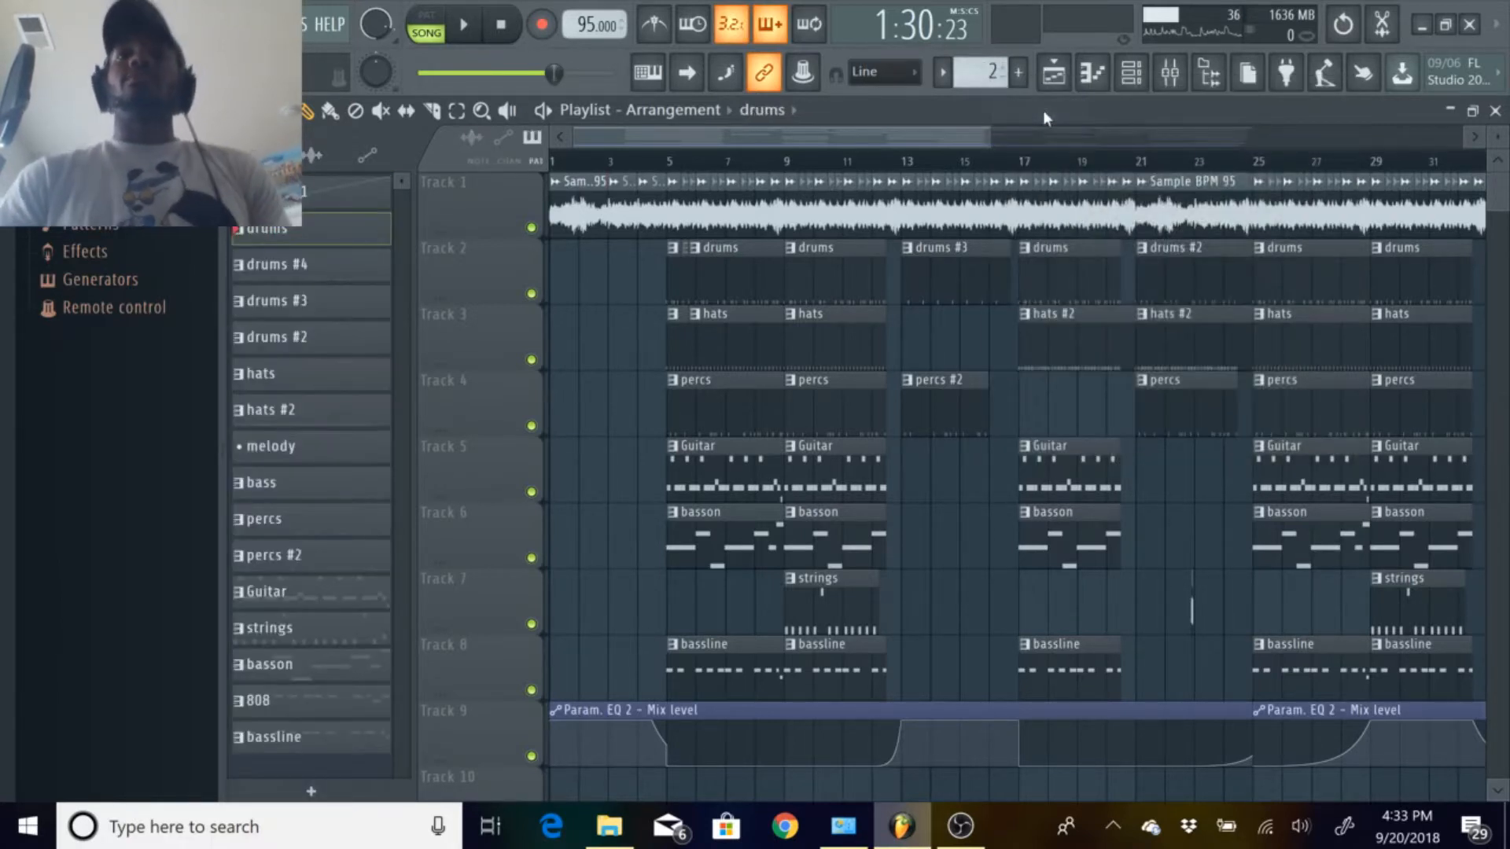
click(1166, 92)
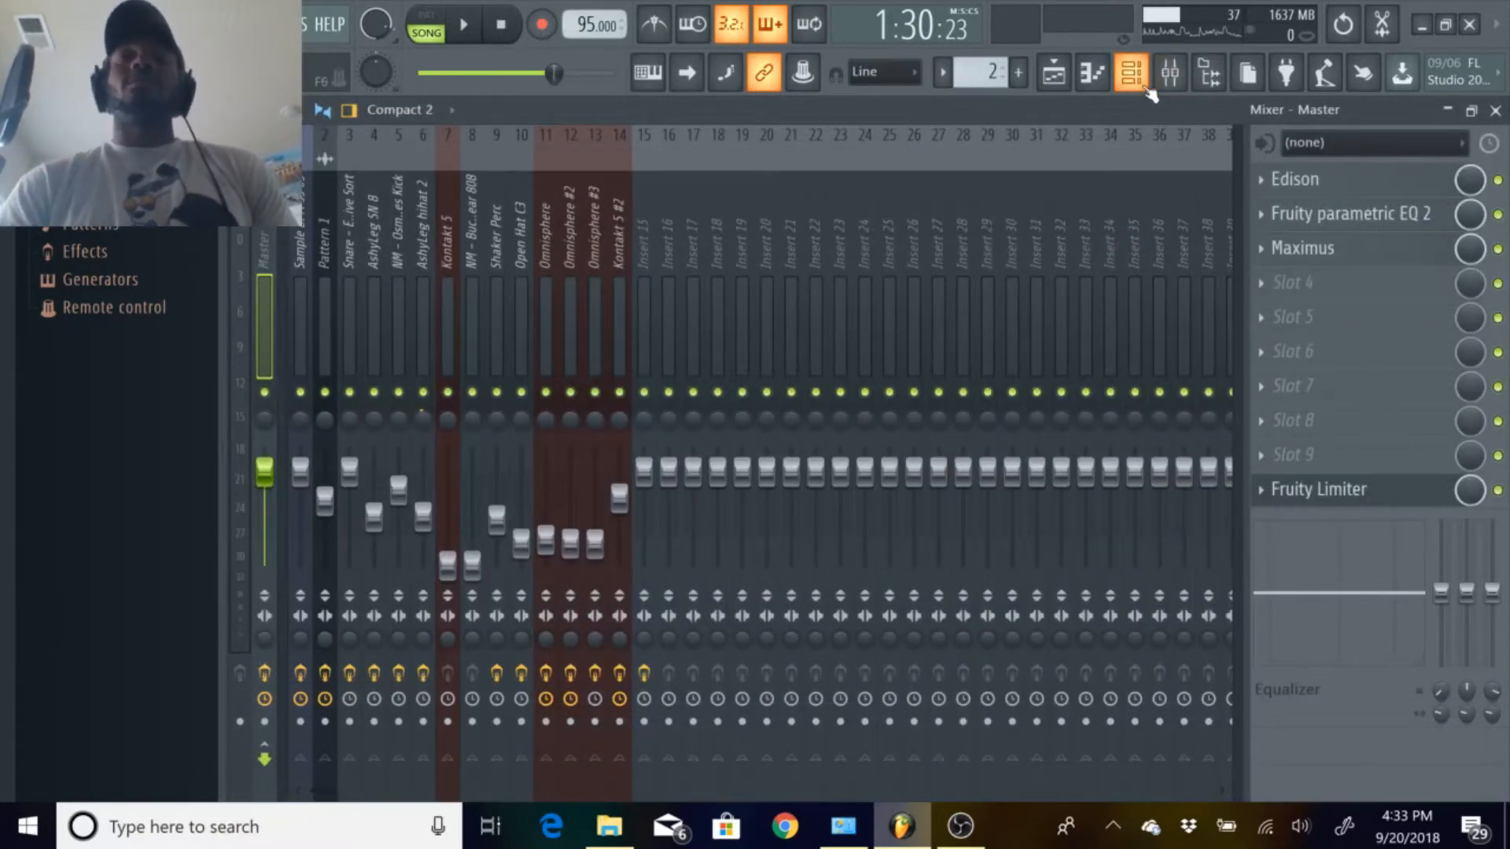
click(1146, 88)
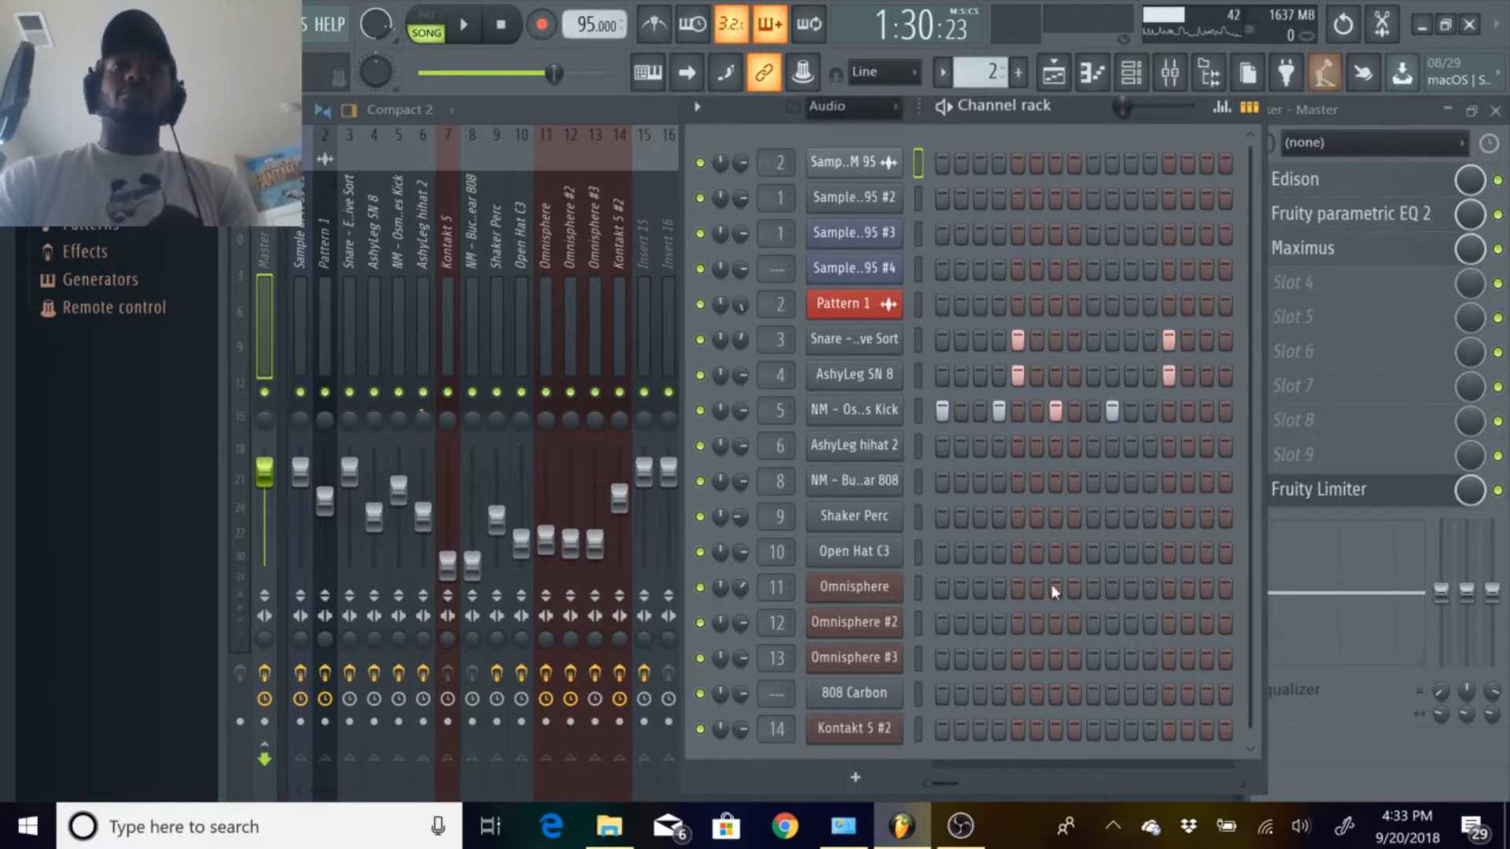
click(1321, 490)
click(1321, 490)
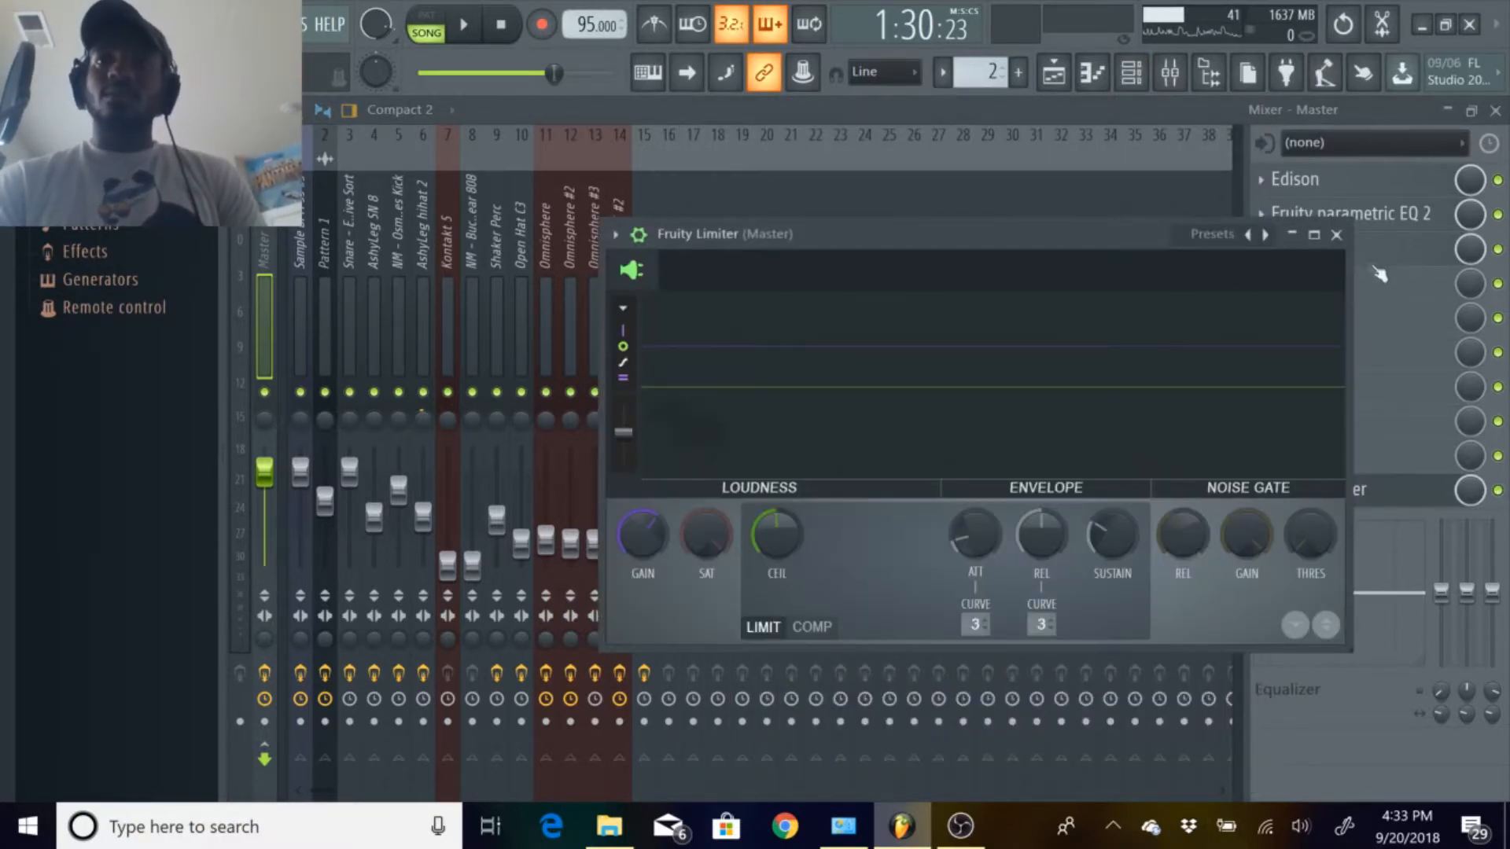
click(1336, 236)
Play the drums pattern on its own in pattern mode and show its steps in the channel rack.
click(980, 86)
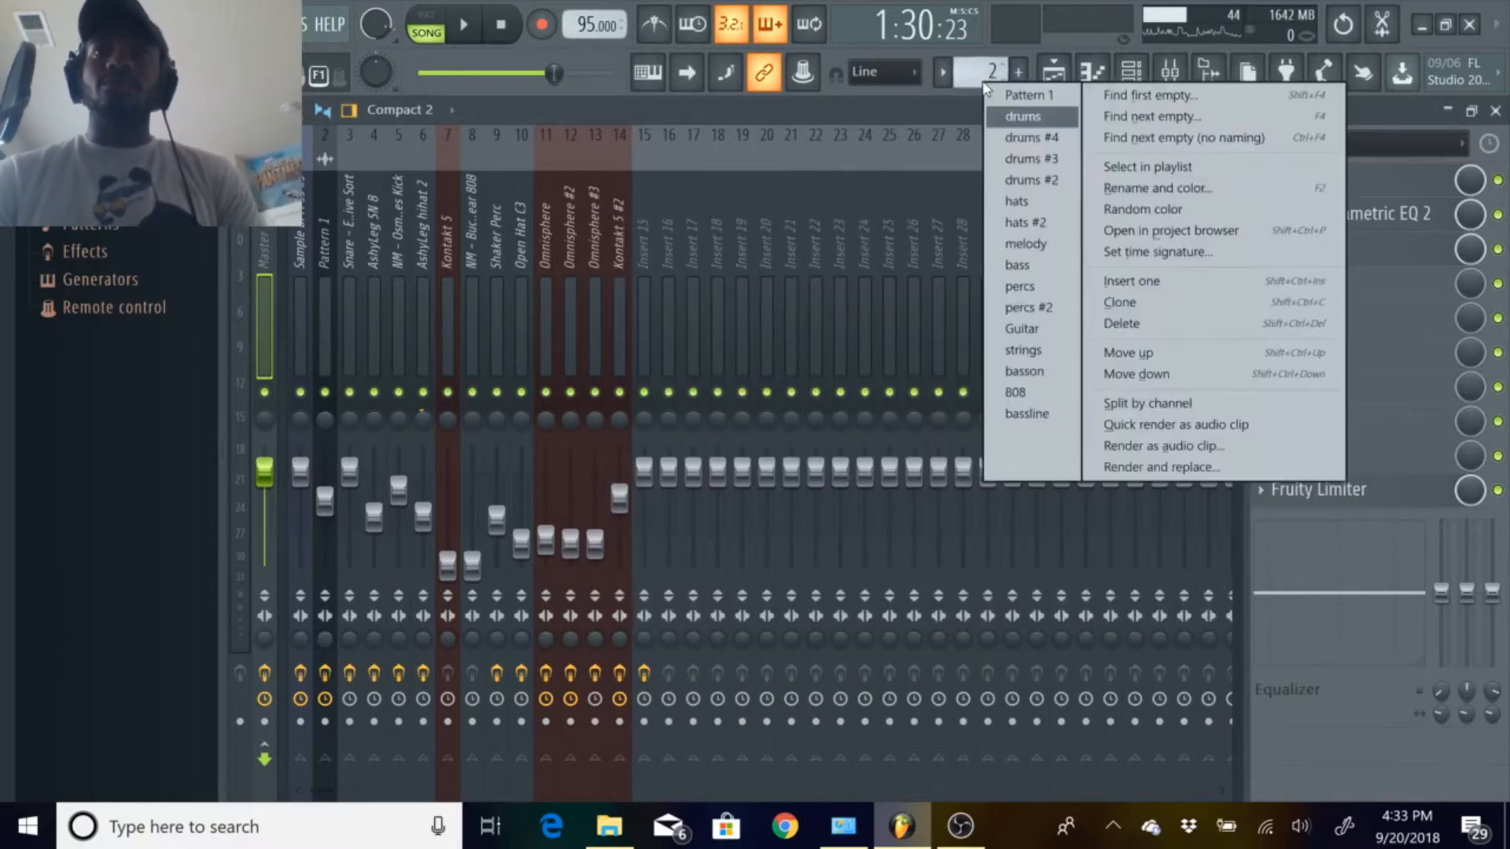
click(1020, 110)
click(426, 23)
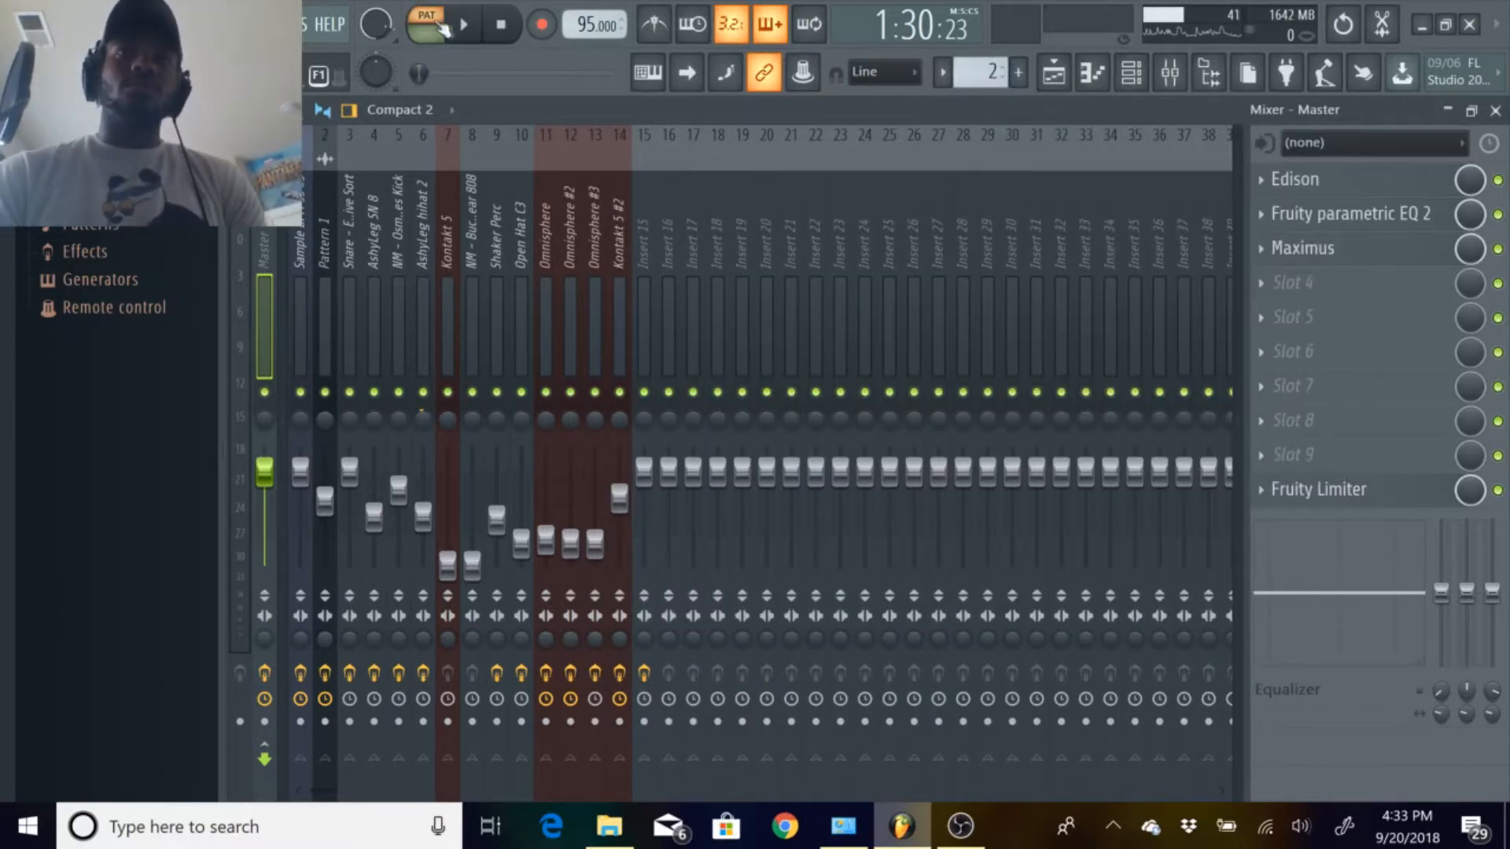
click(464, 24)
click(1137, 88)
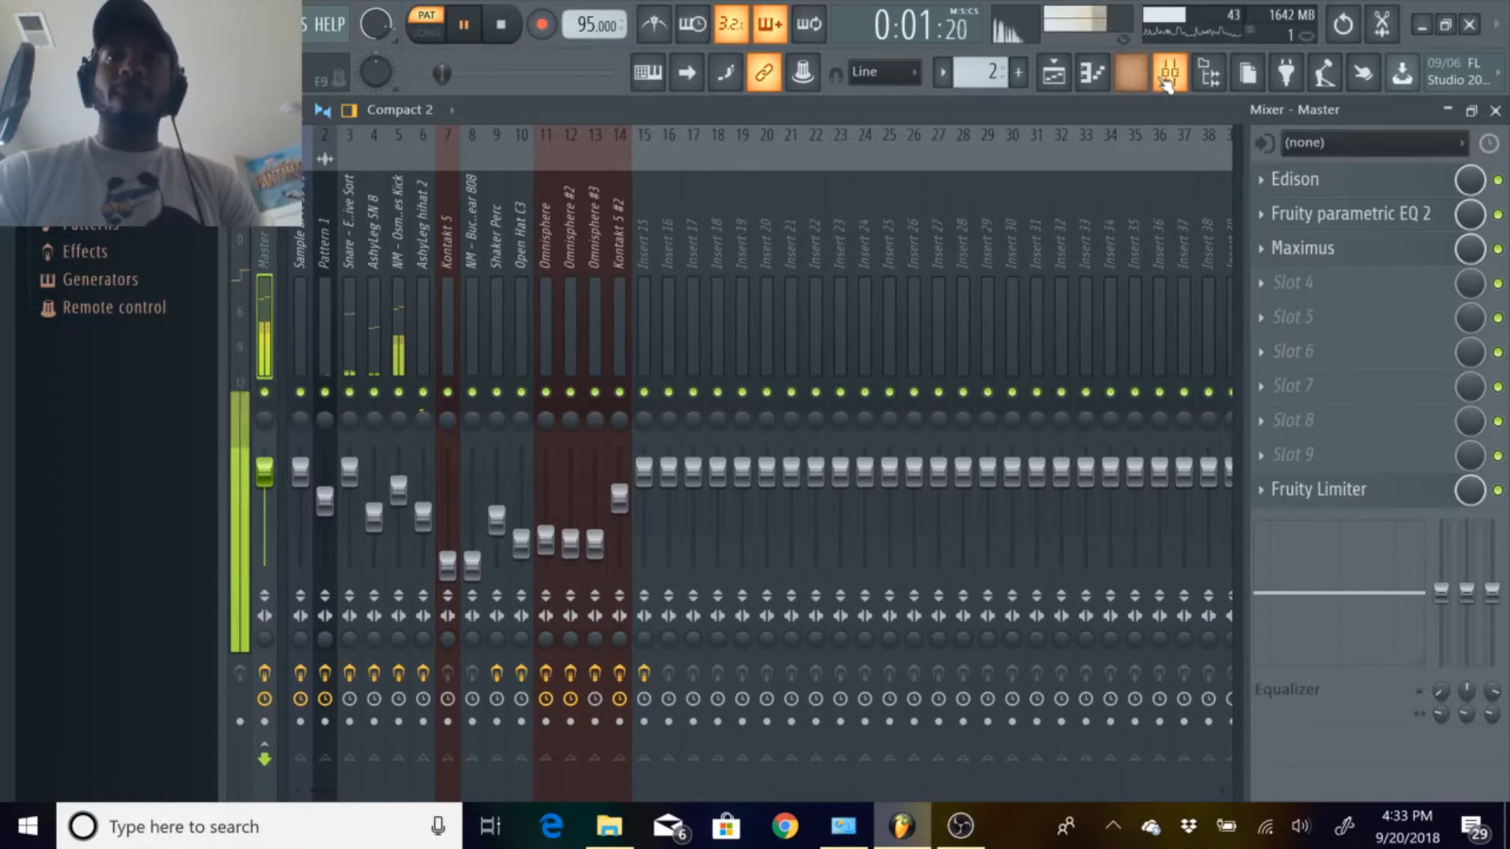
click(1168, 82)
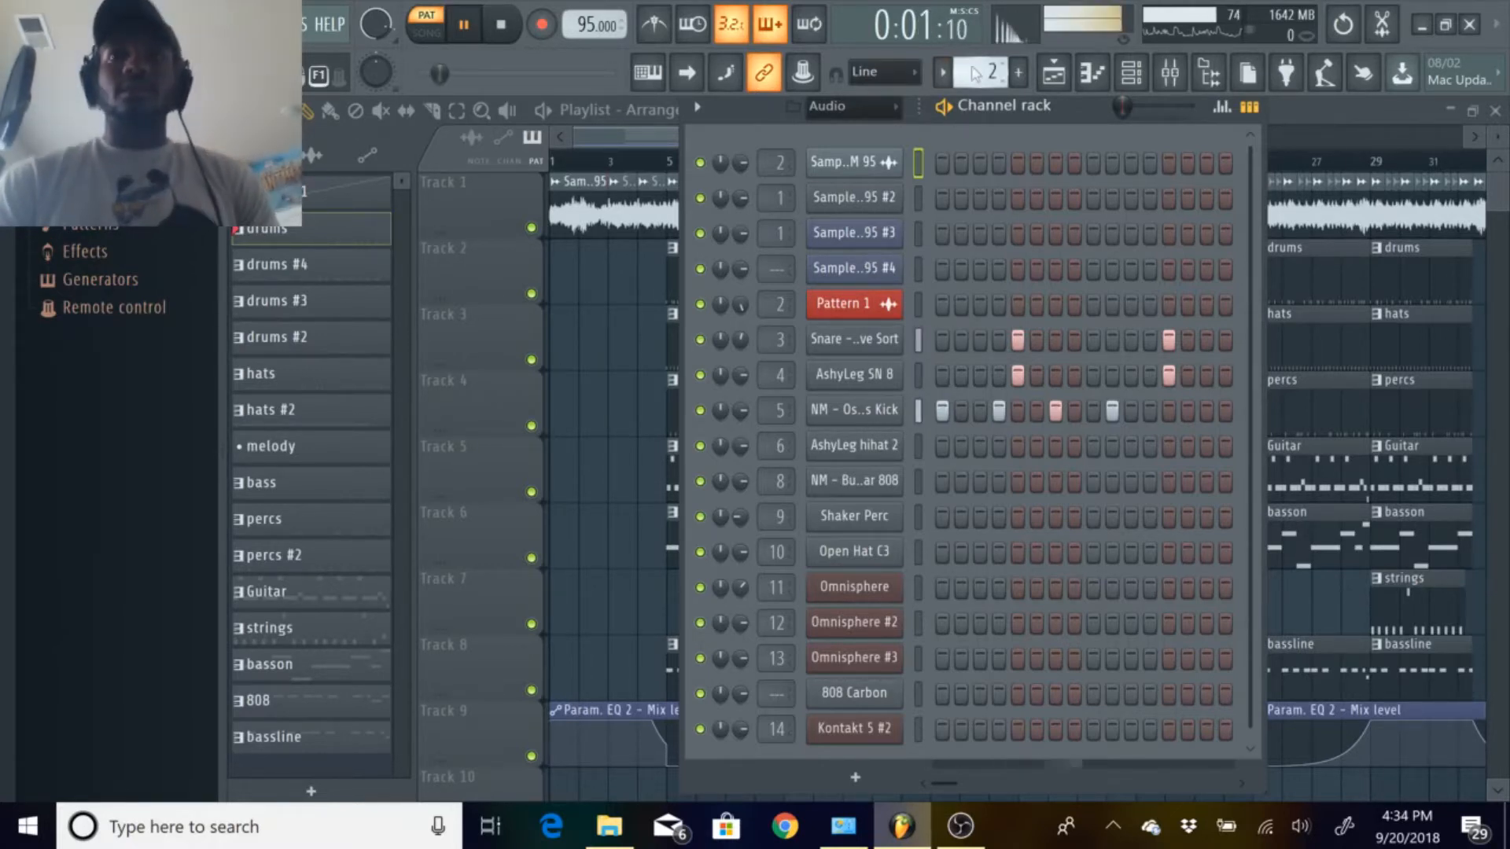
Switch playback to the hats pattern and inspect the AshyLeg hihat 2 channel settings.
click(975, 72)
click(1013, 190)
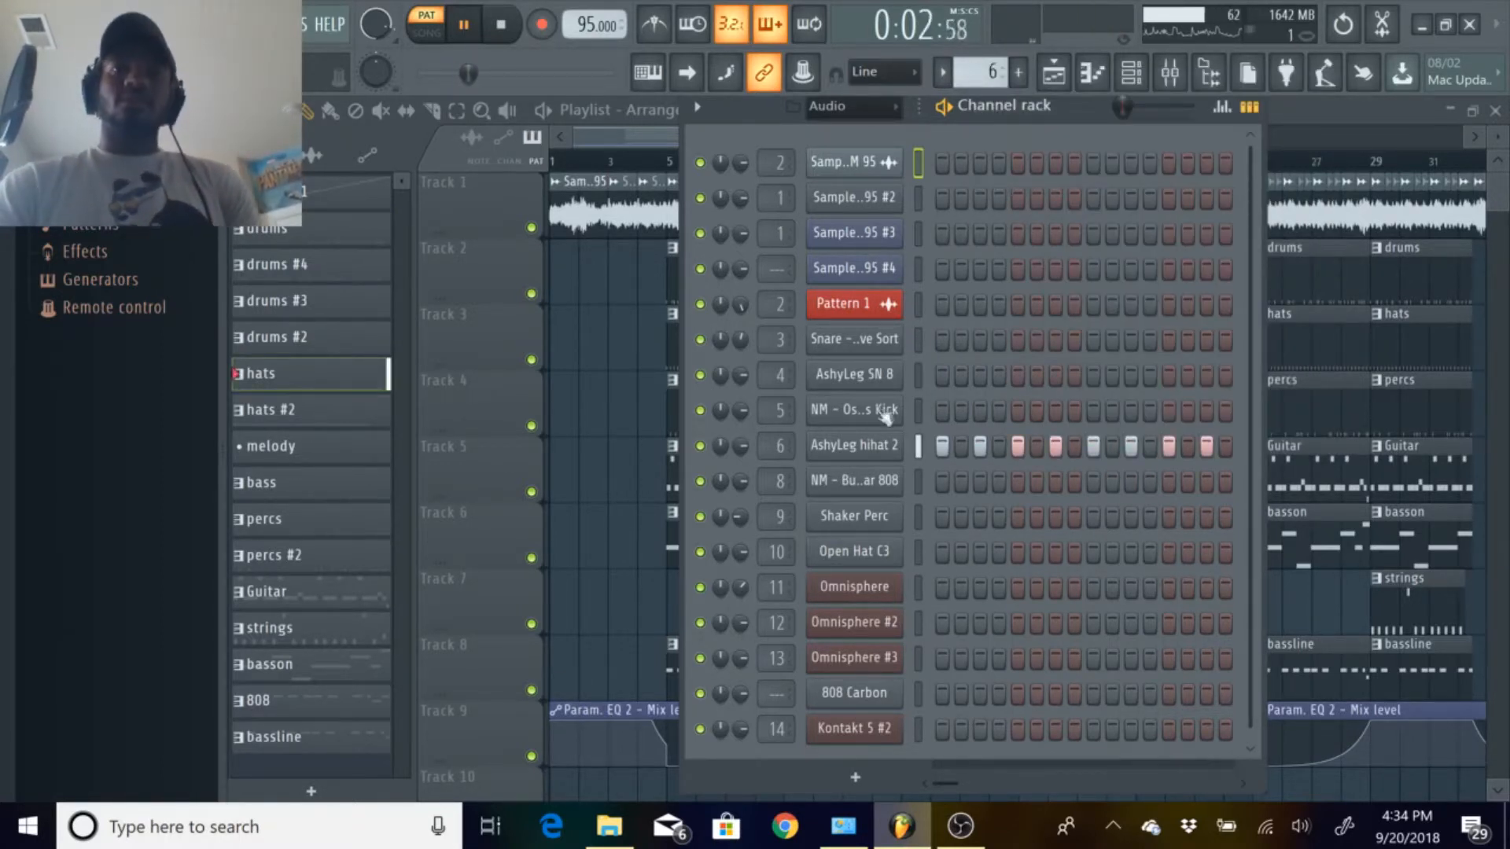
click(852, 445)
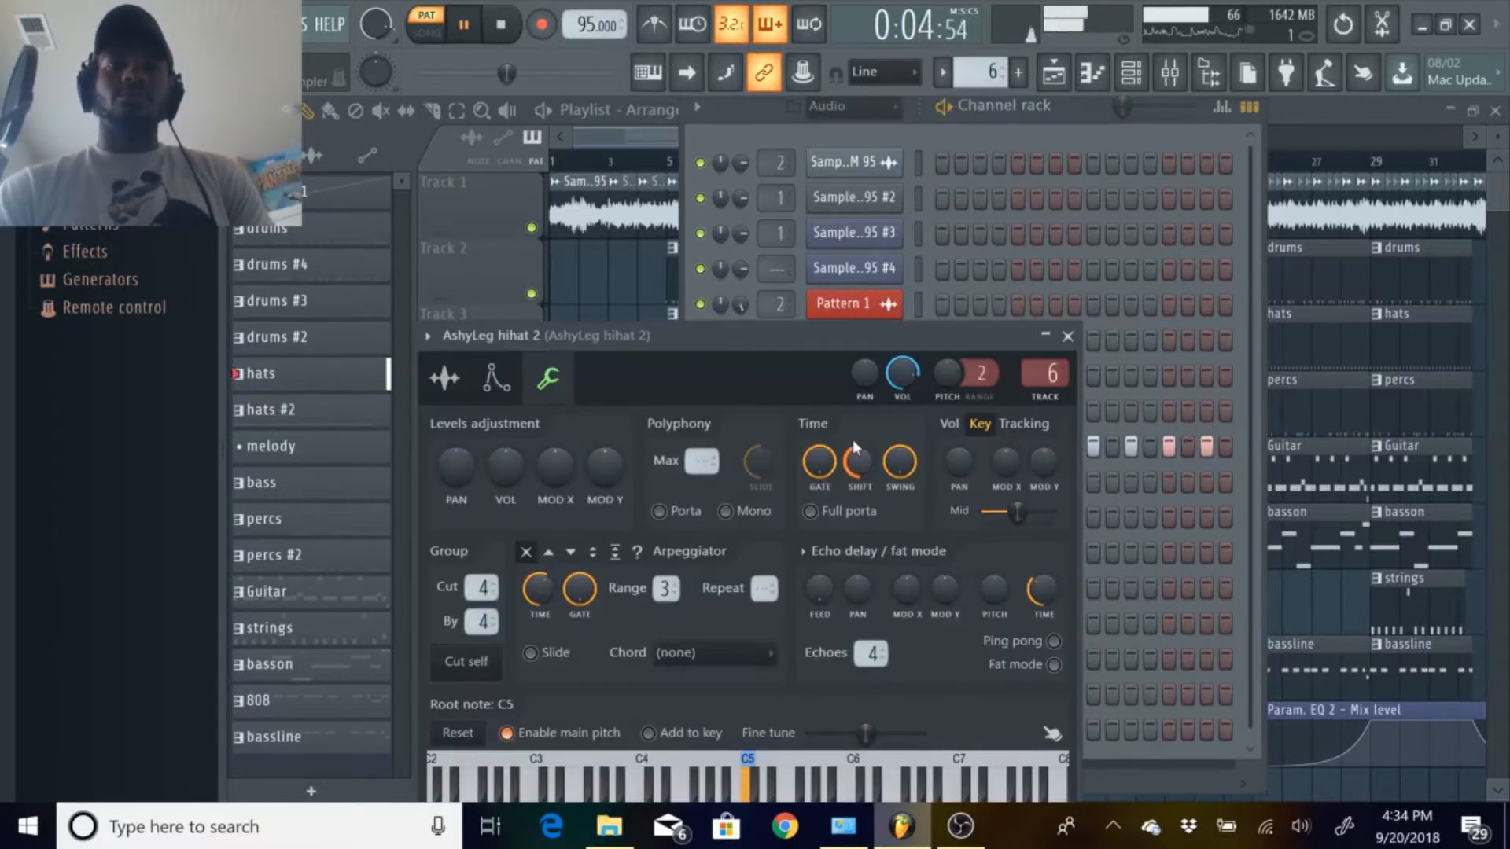
click(1067, 336)
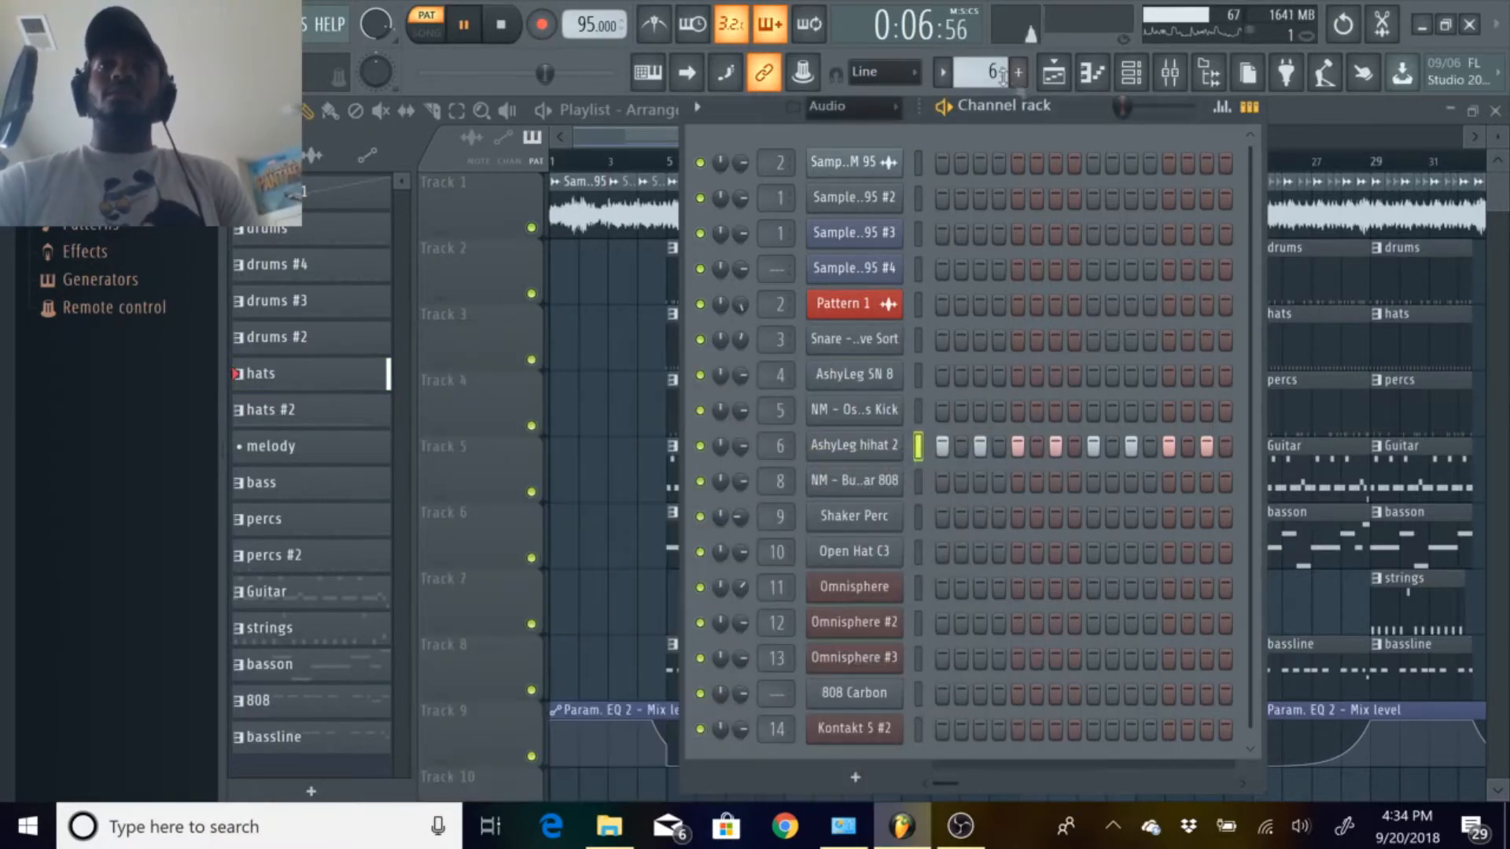
Play the hats #2, percs and percs #2 patterns one after another and review their steps in the channel rack.
click(989, 72)
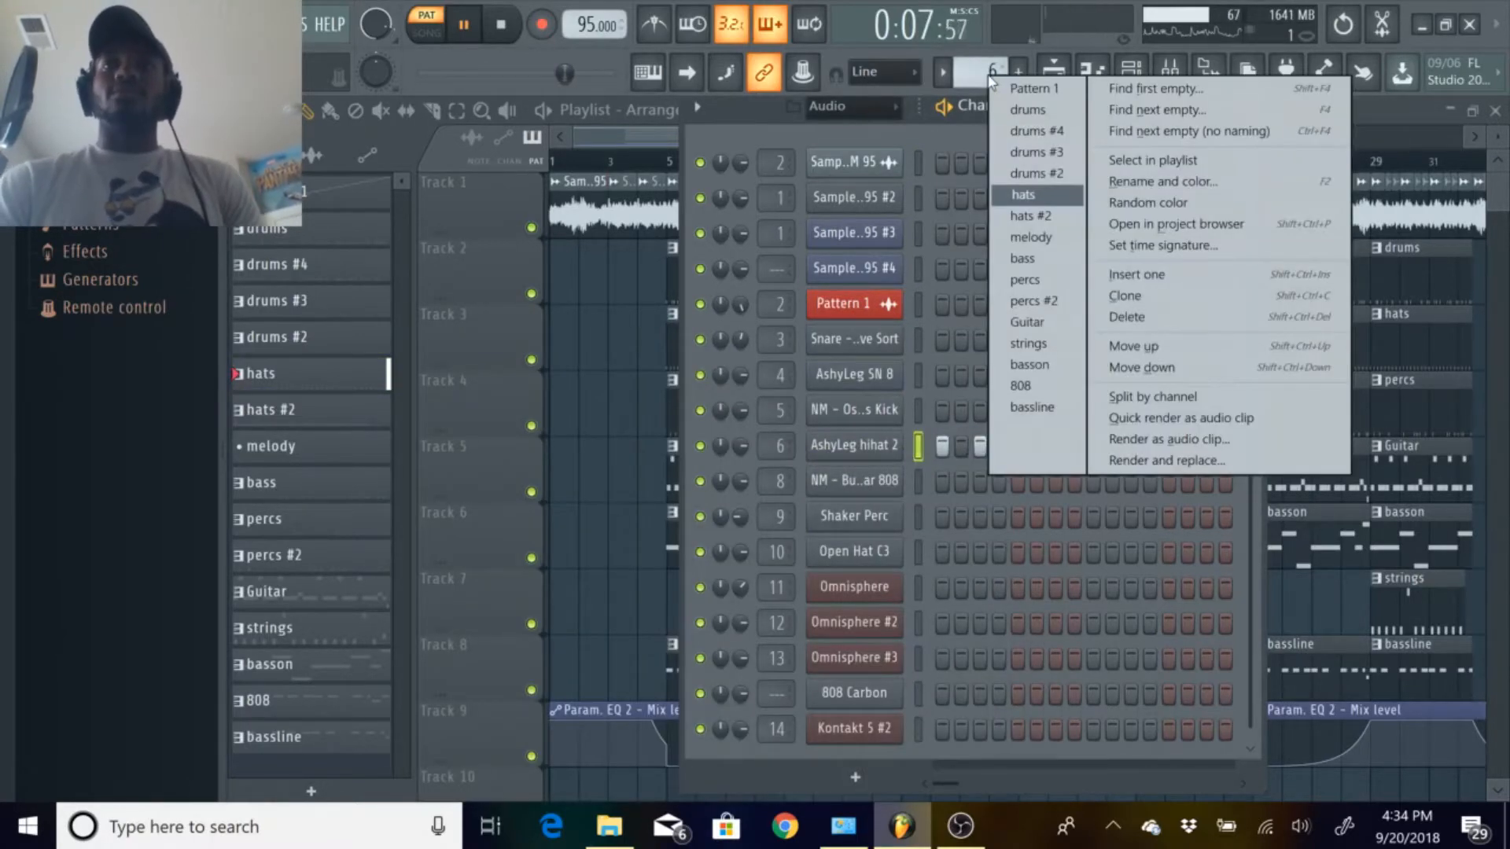
click(1031, 215)
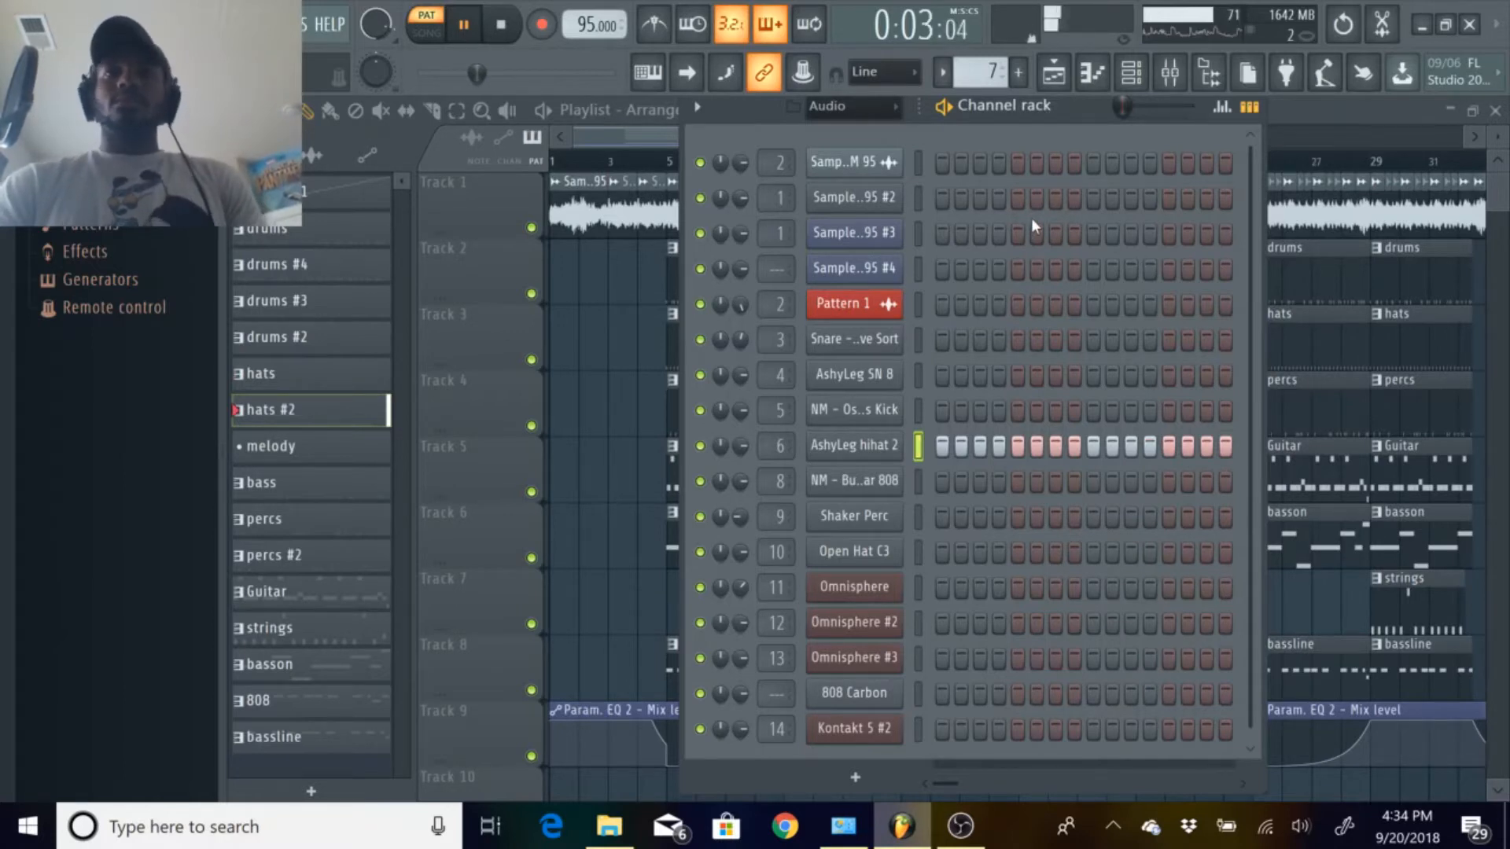
click(983, 74)
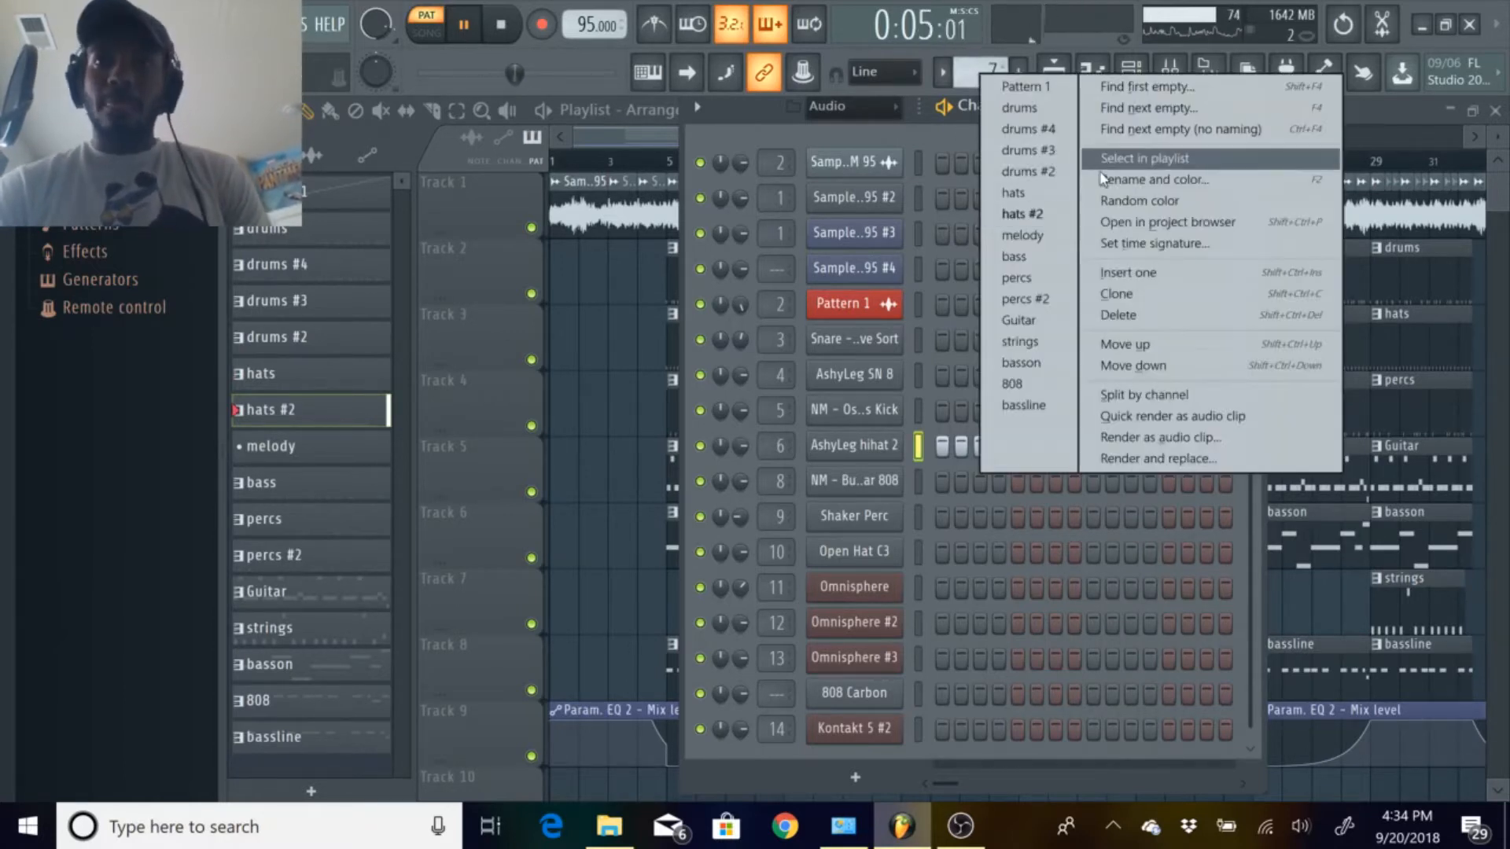
click(1032, 277)
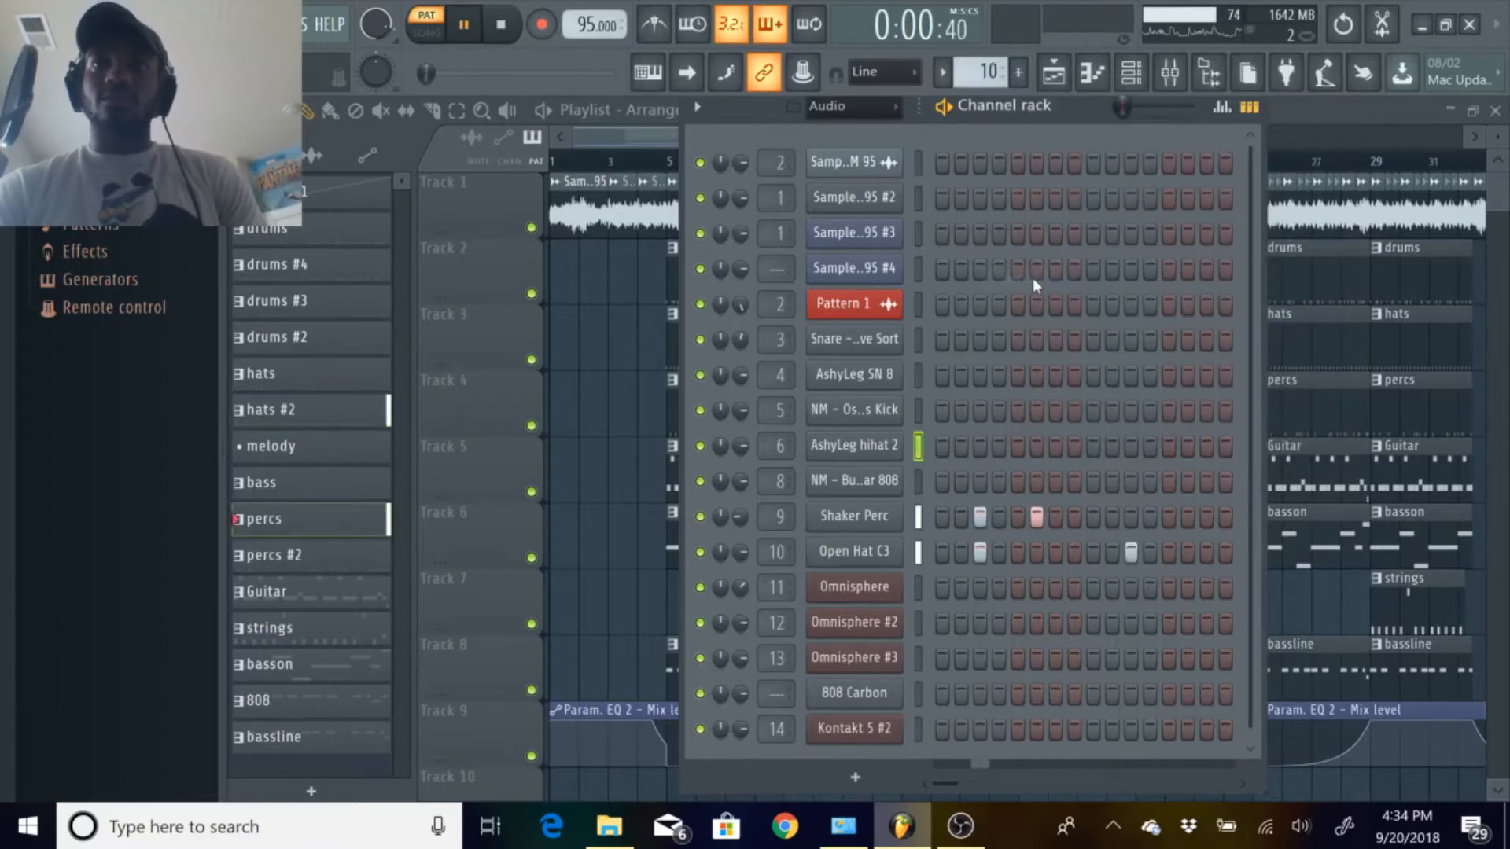
click(989, 77)
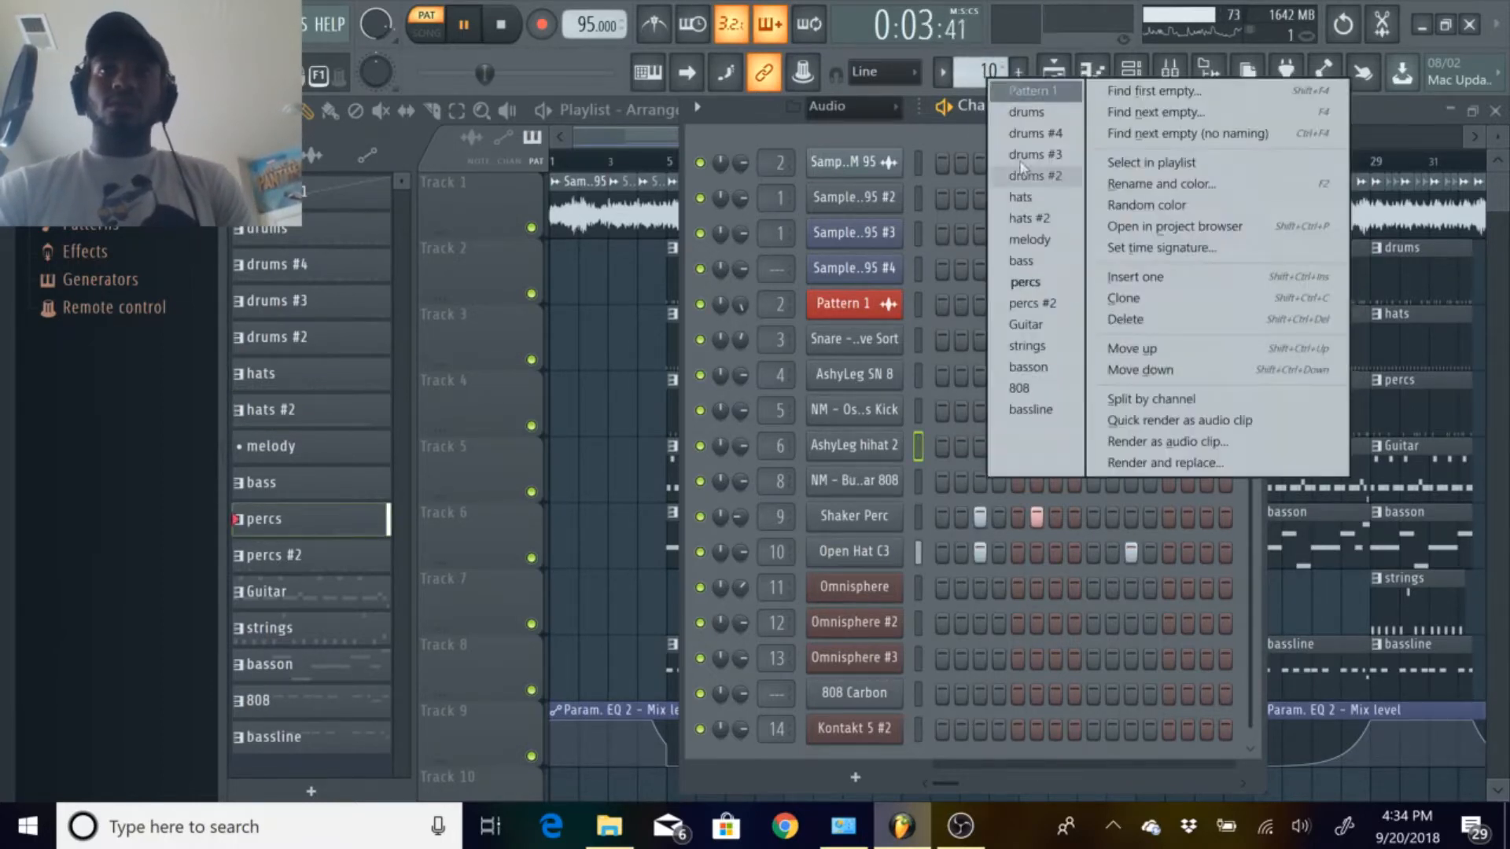
click(1032, 302)
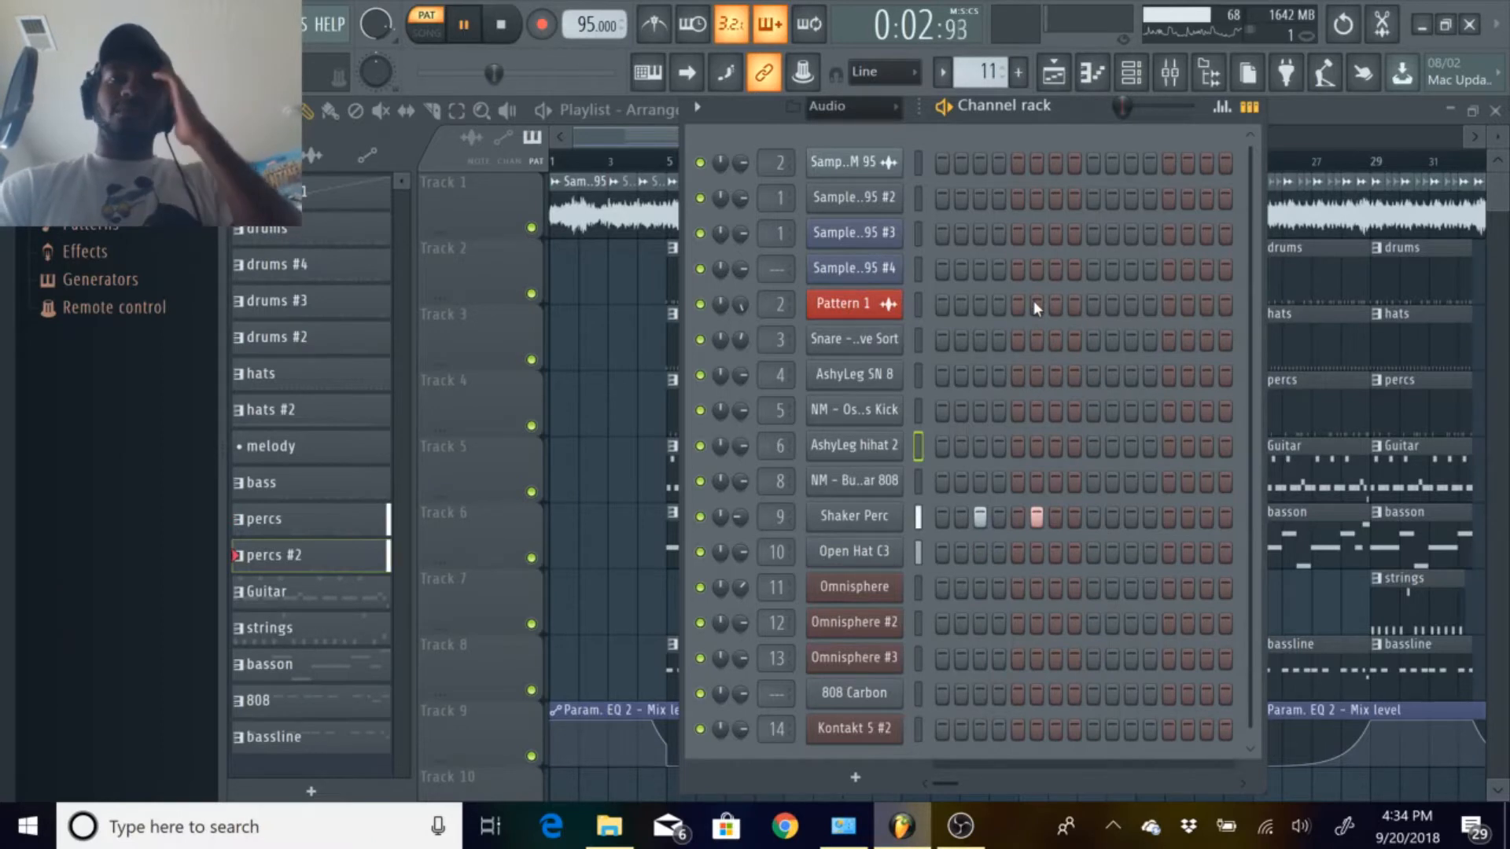
Play the Guitar, basson and 808 patterns one after another and review their notes in the channel rack.
click(983, 79)
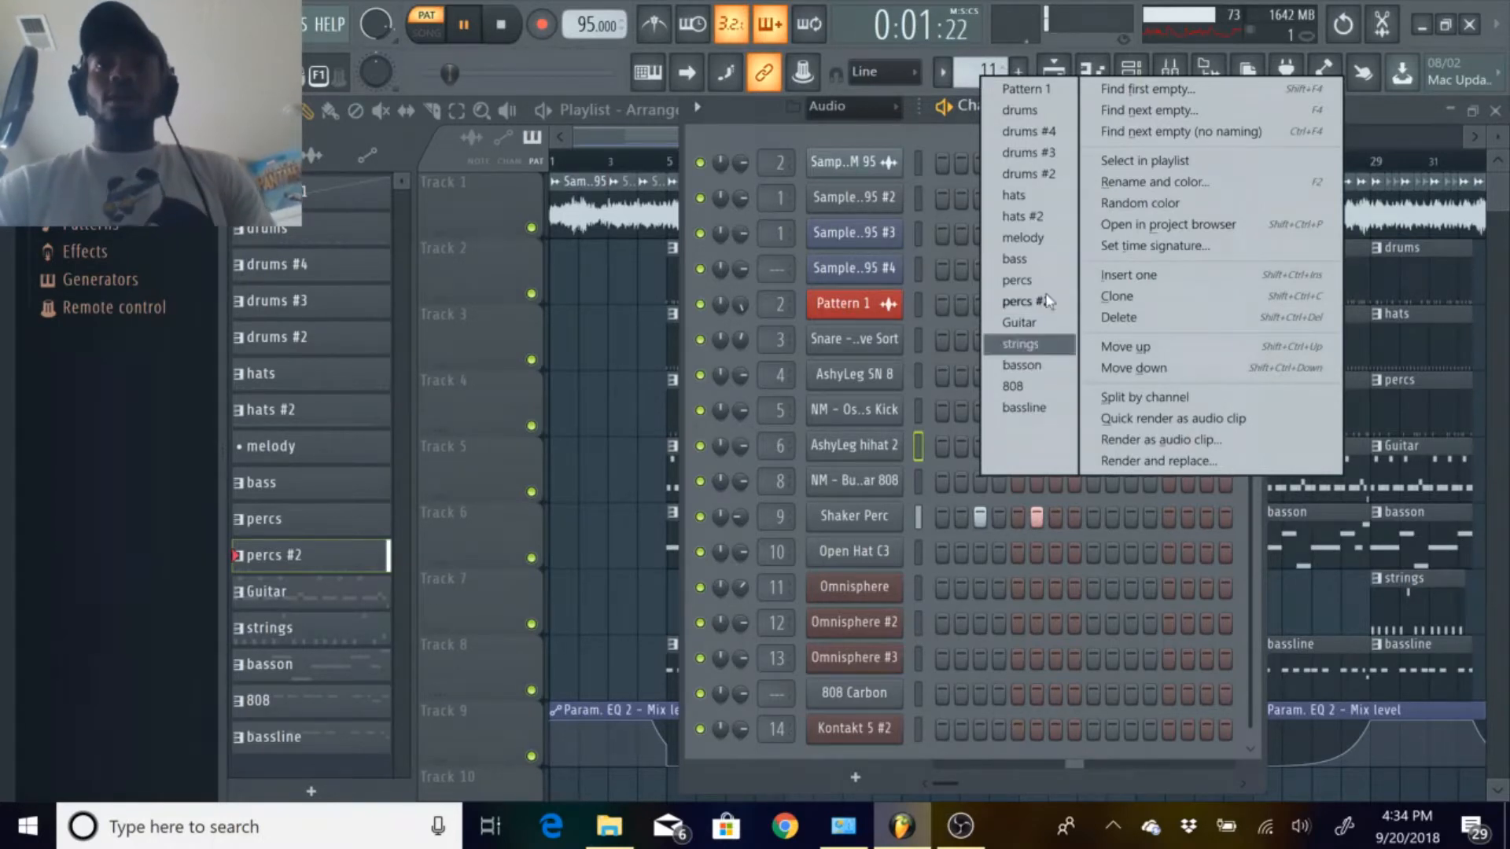
click(1027, 321)
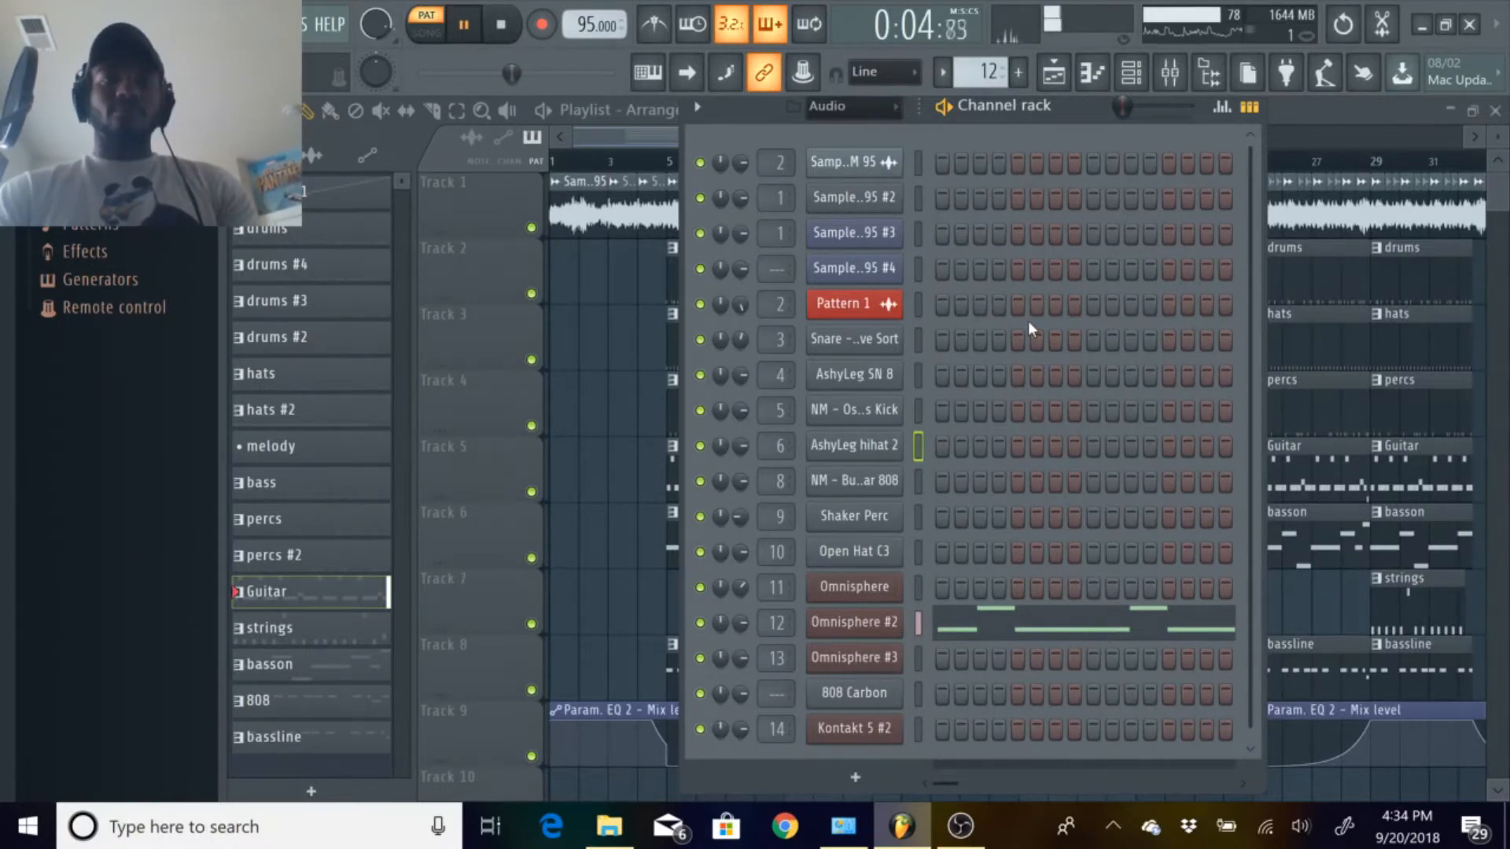
click(998, 84)
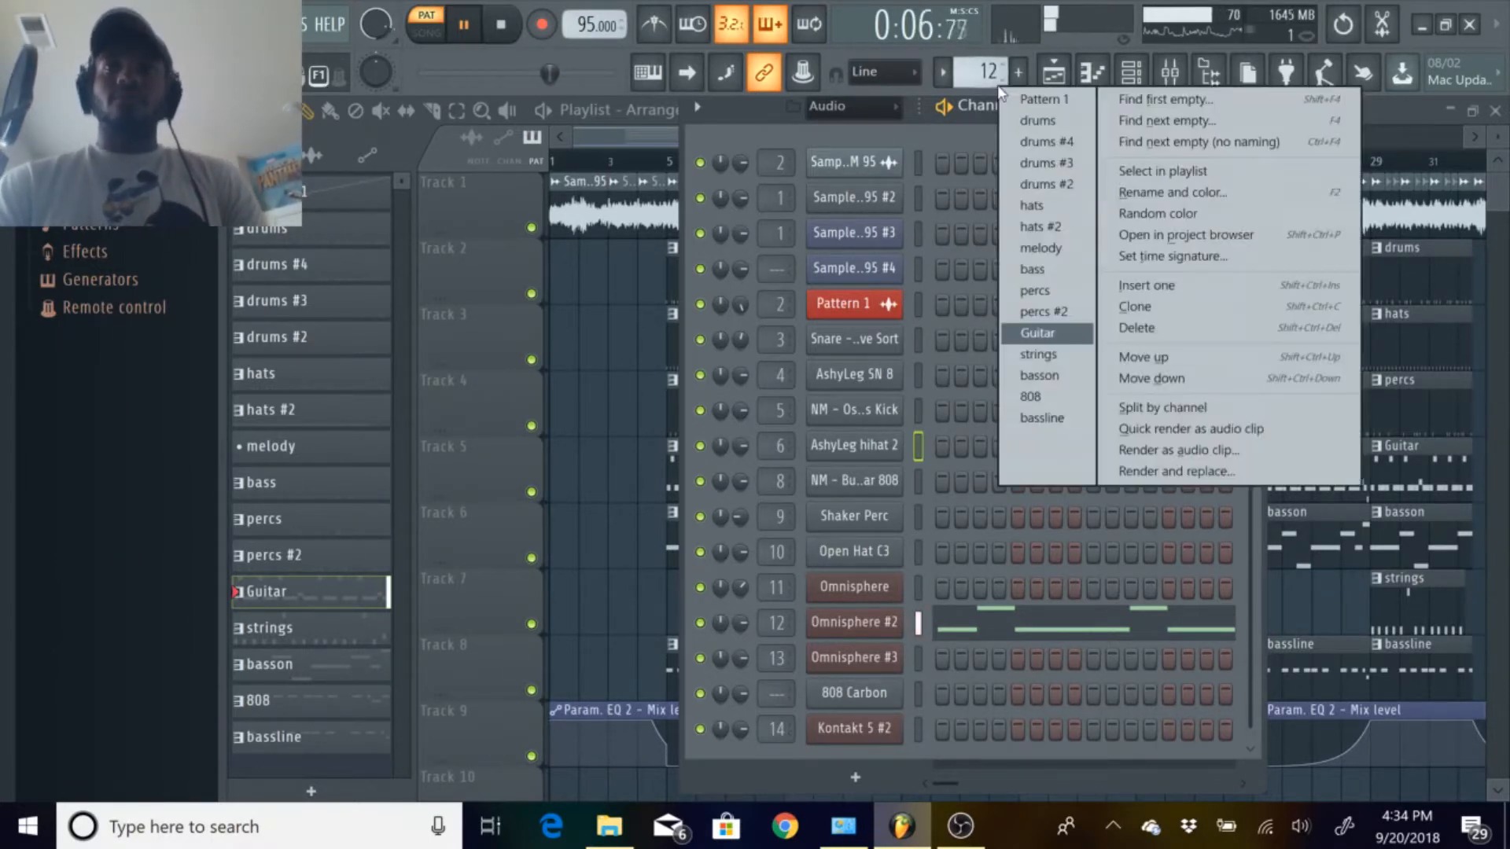
click(1055, 371)
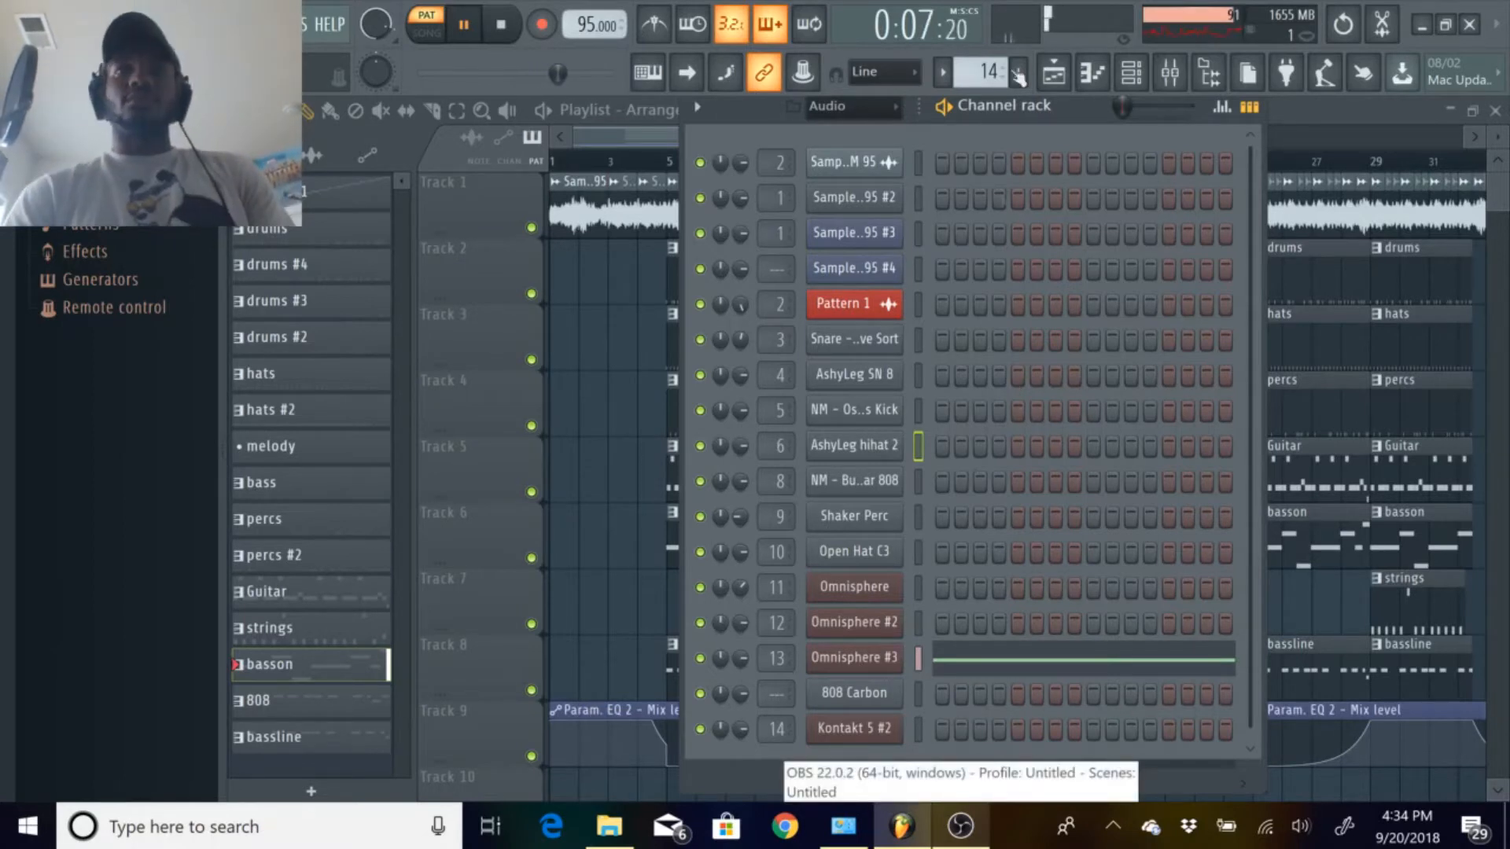
click(988, 72)
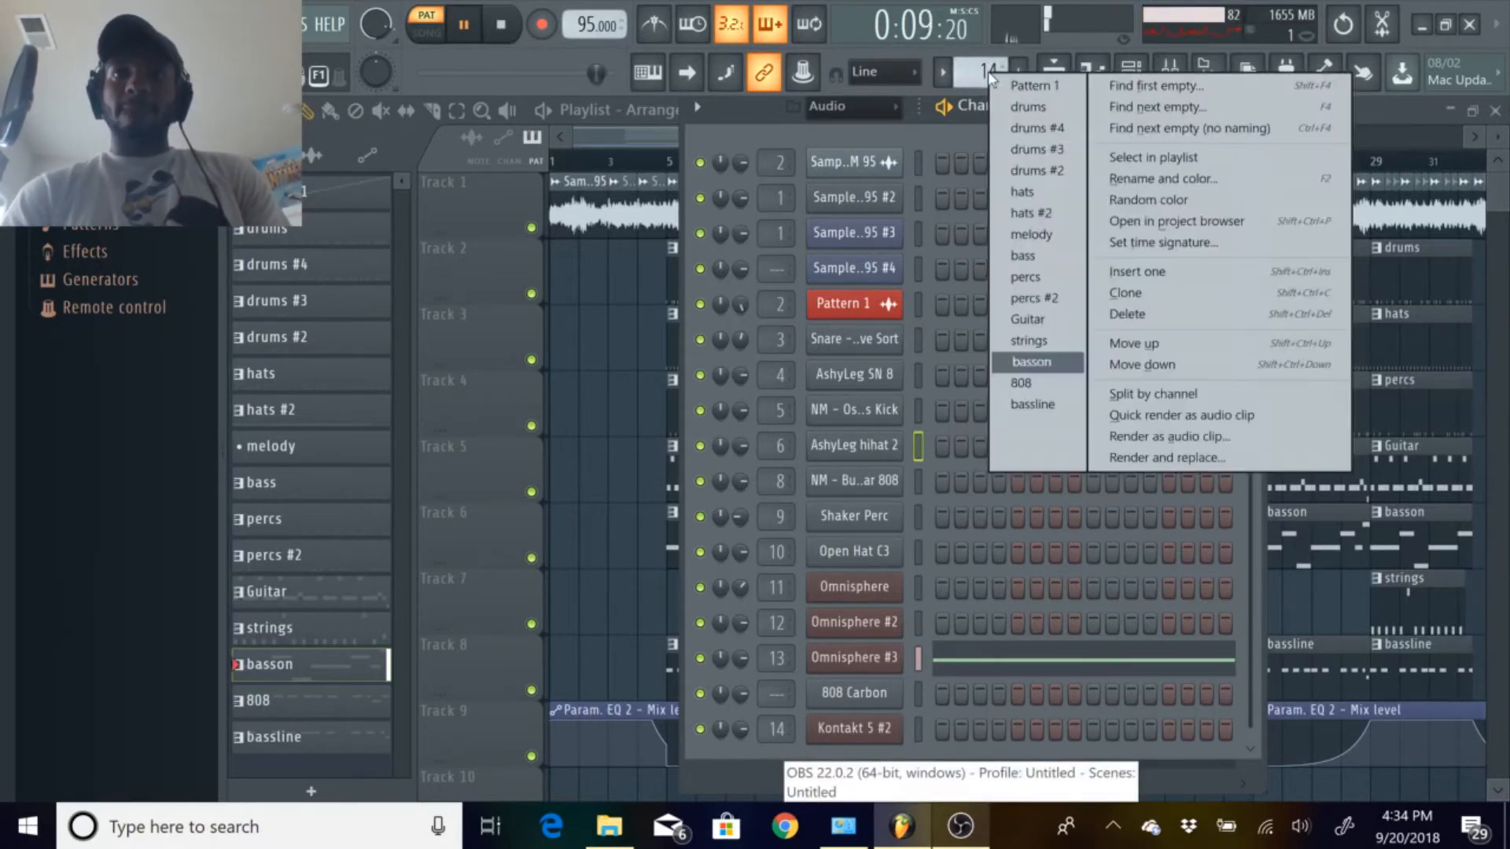
click(1053, 382)
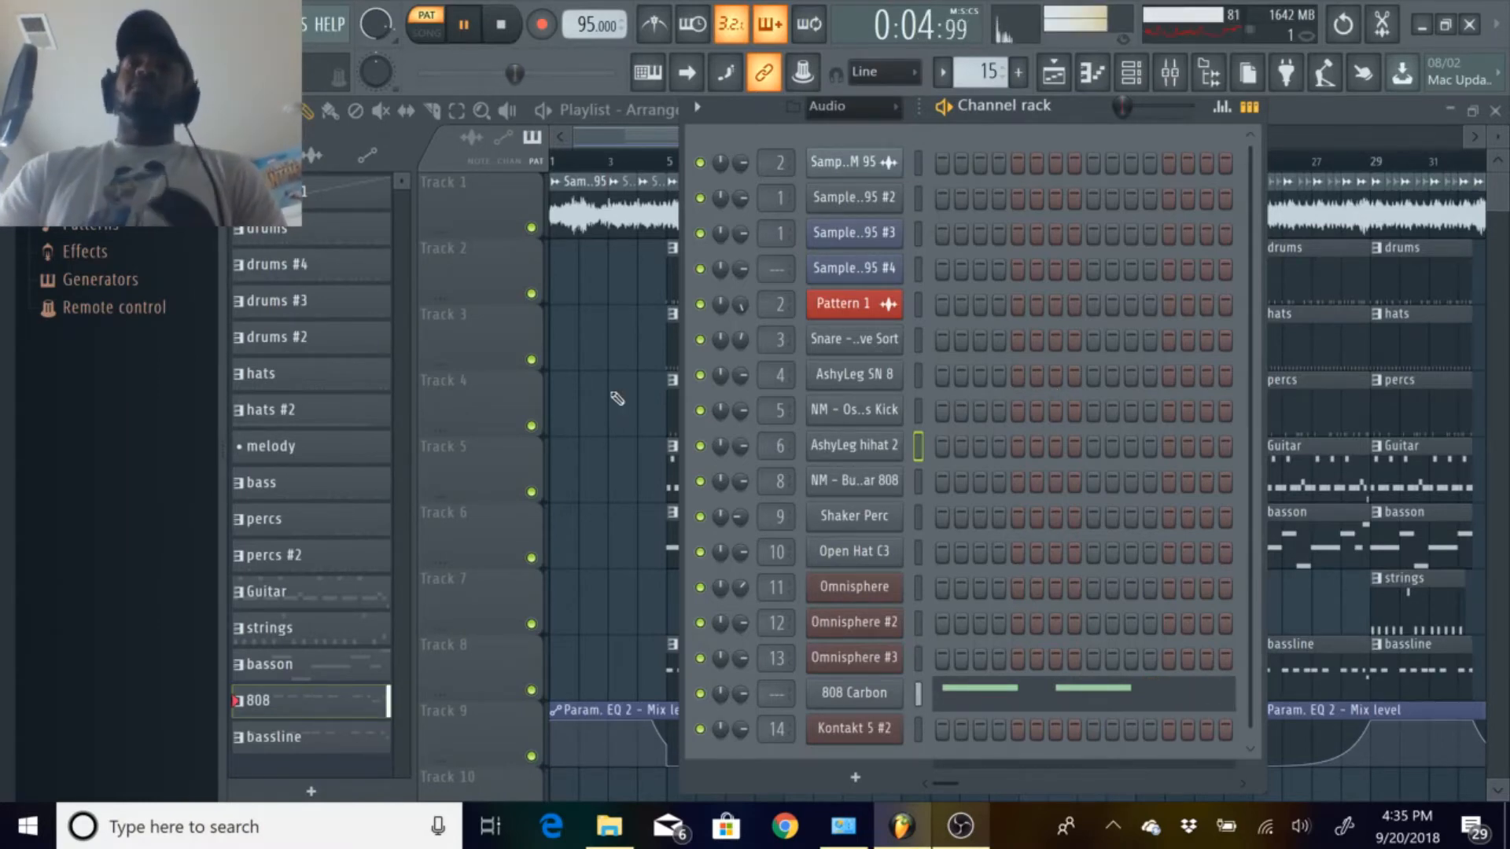
Play the song from bar 5 with the Track 1 sample muted, and unmute the track after stopping playback.
key(F6)
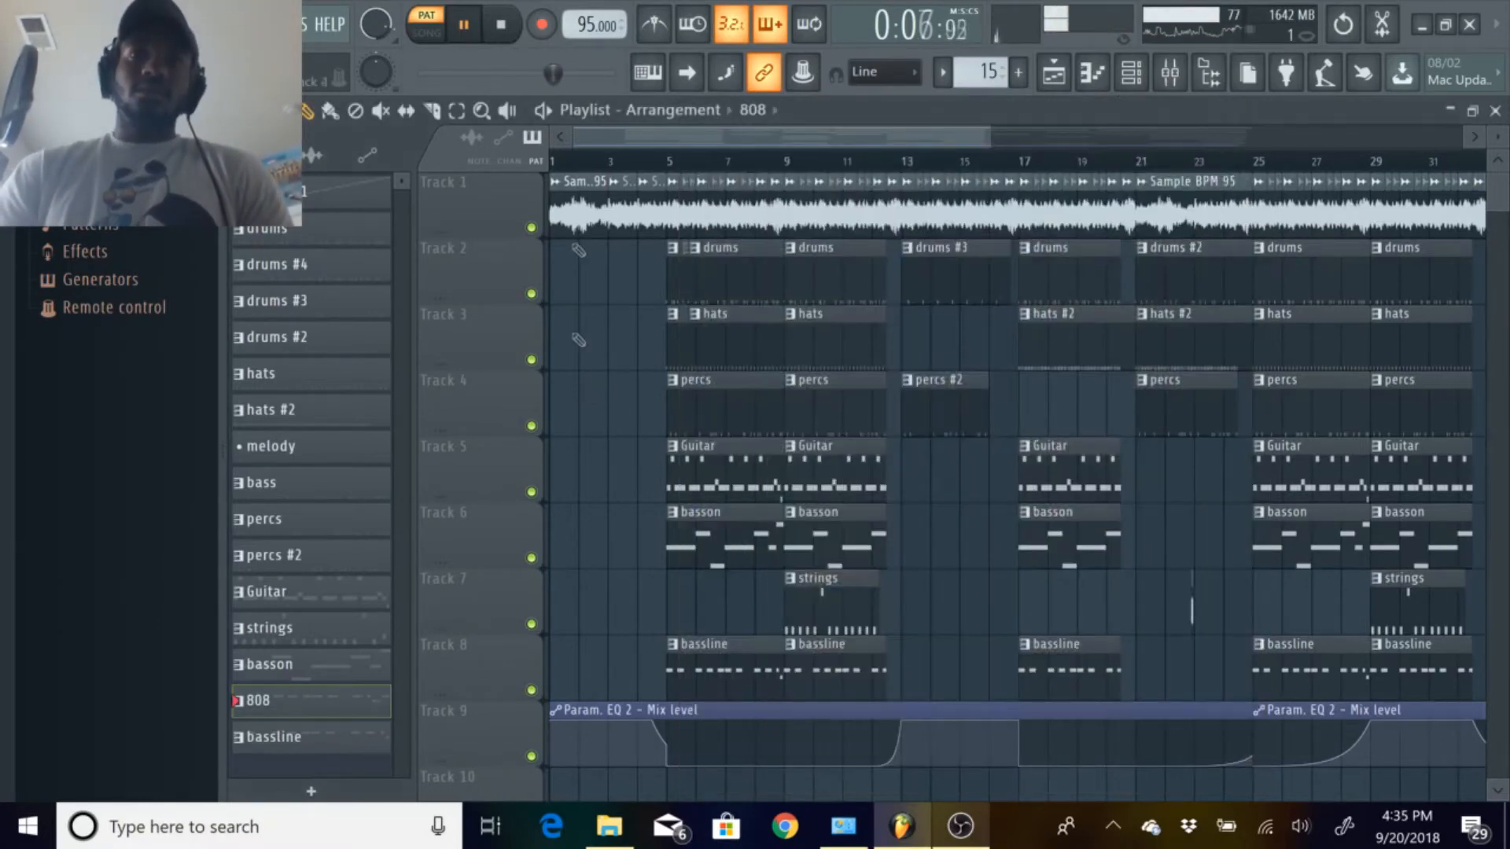
click(532, 228)
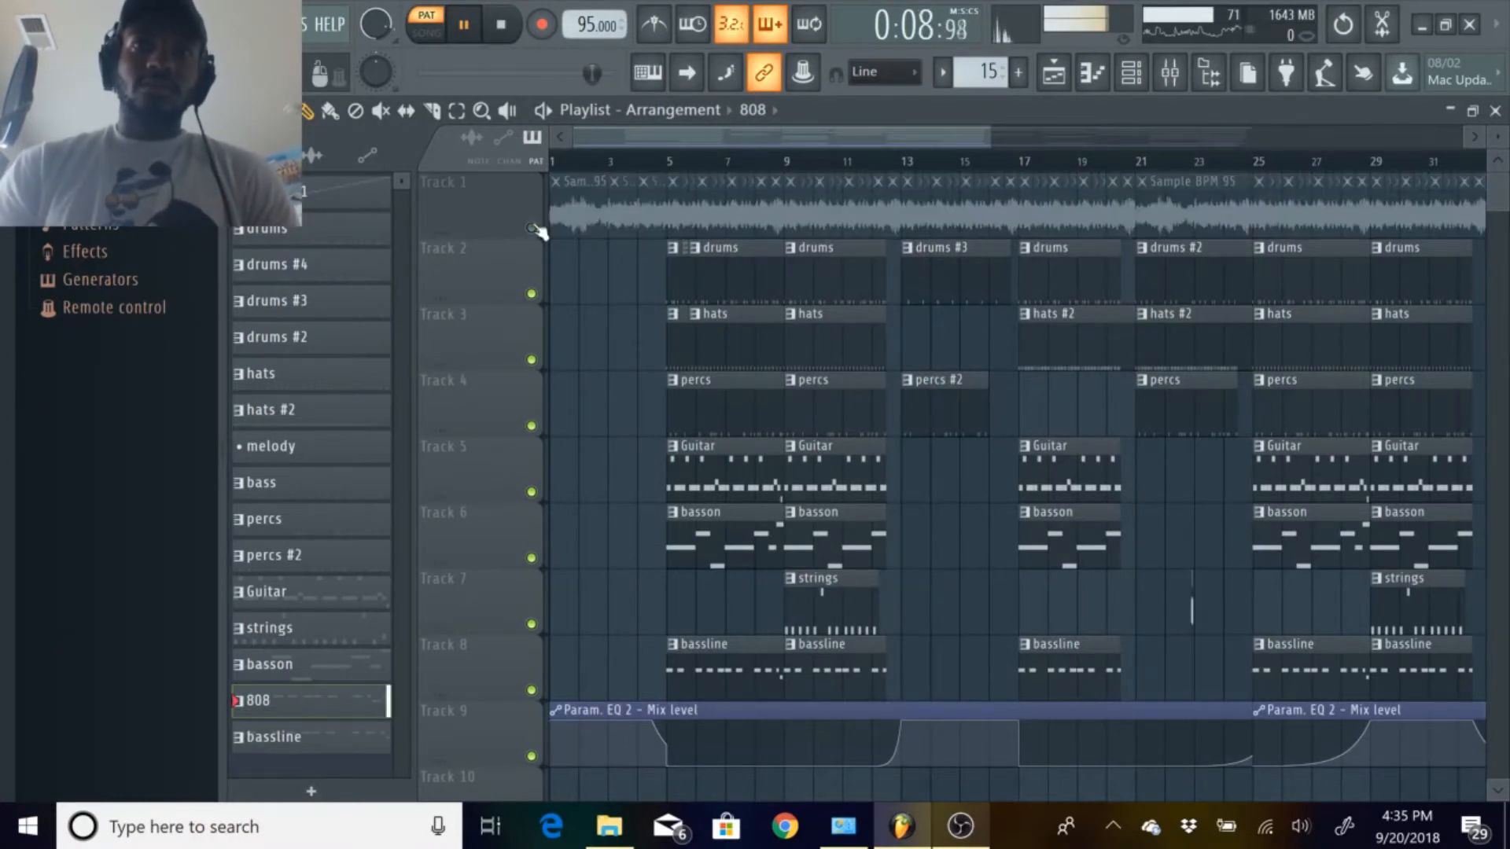
click(441, 43)
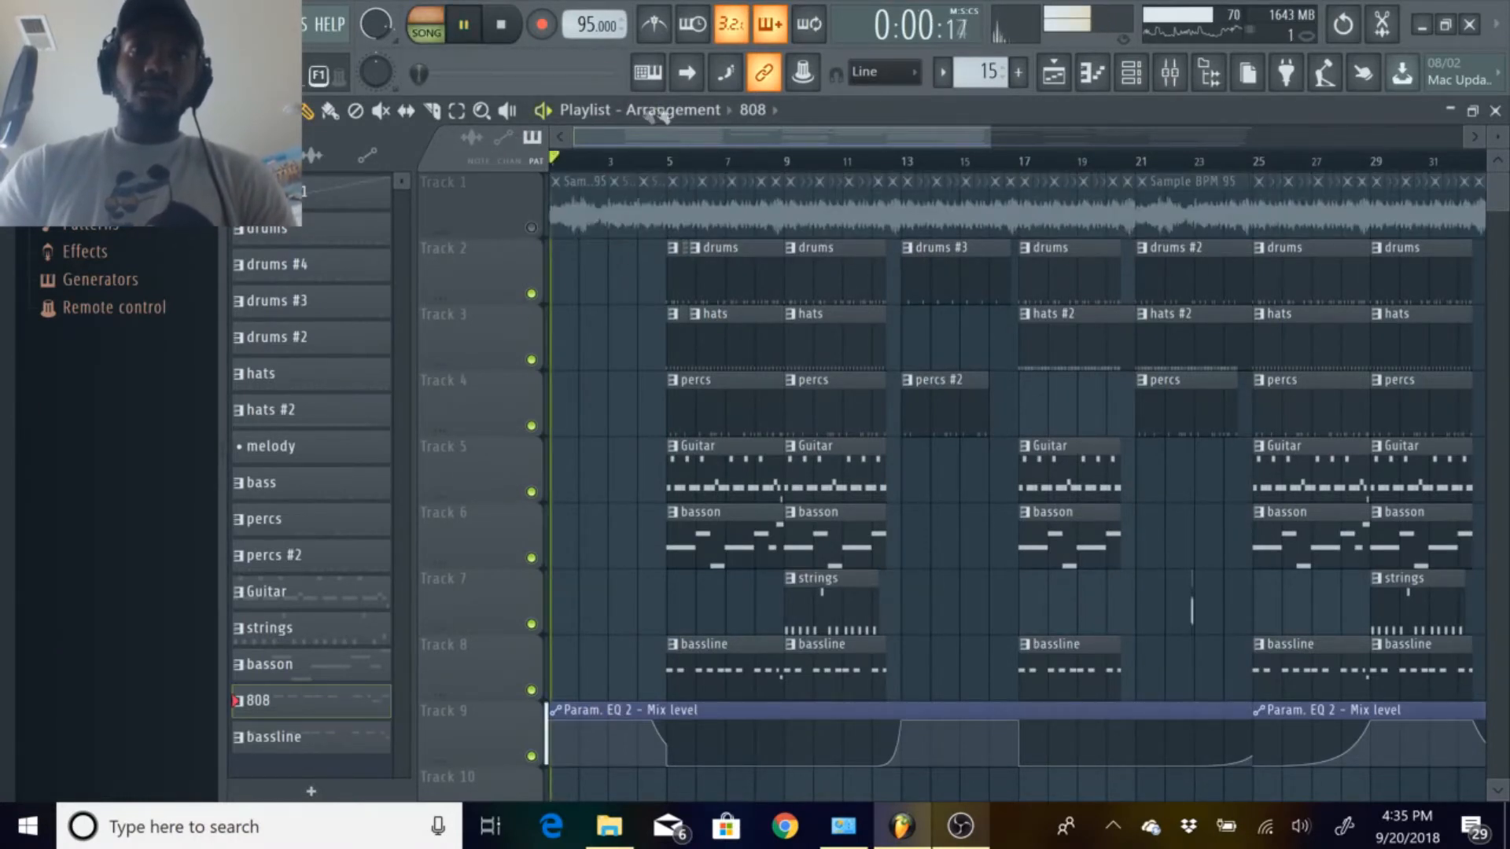
click(668, 163)
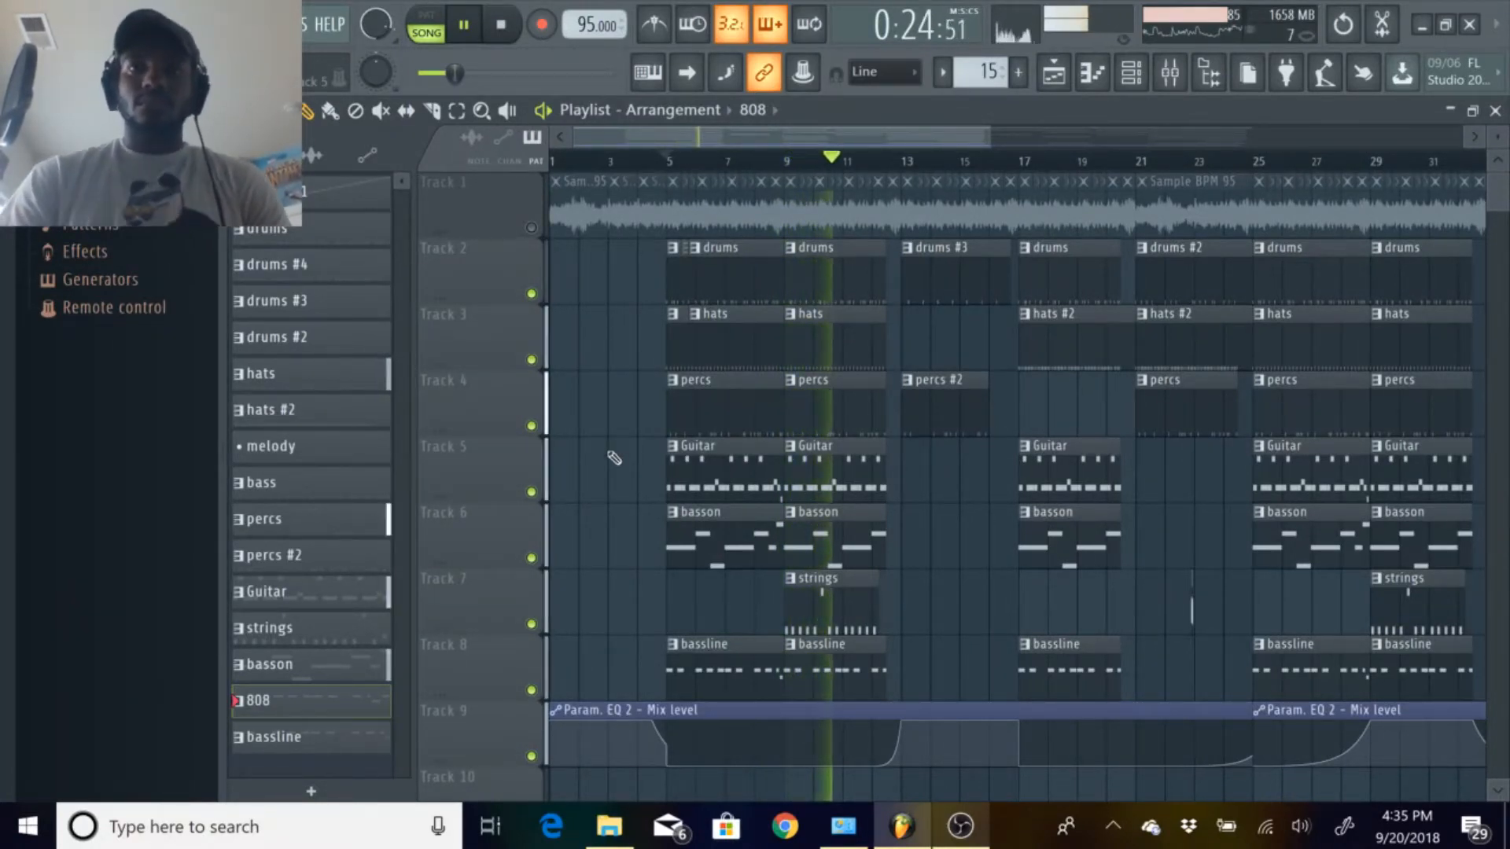
key(space)
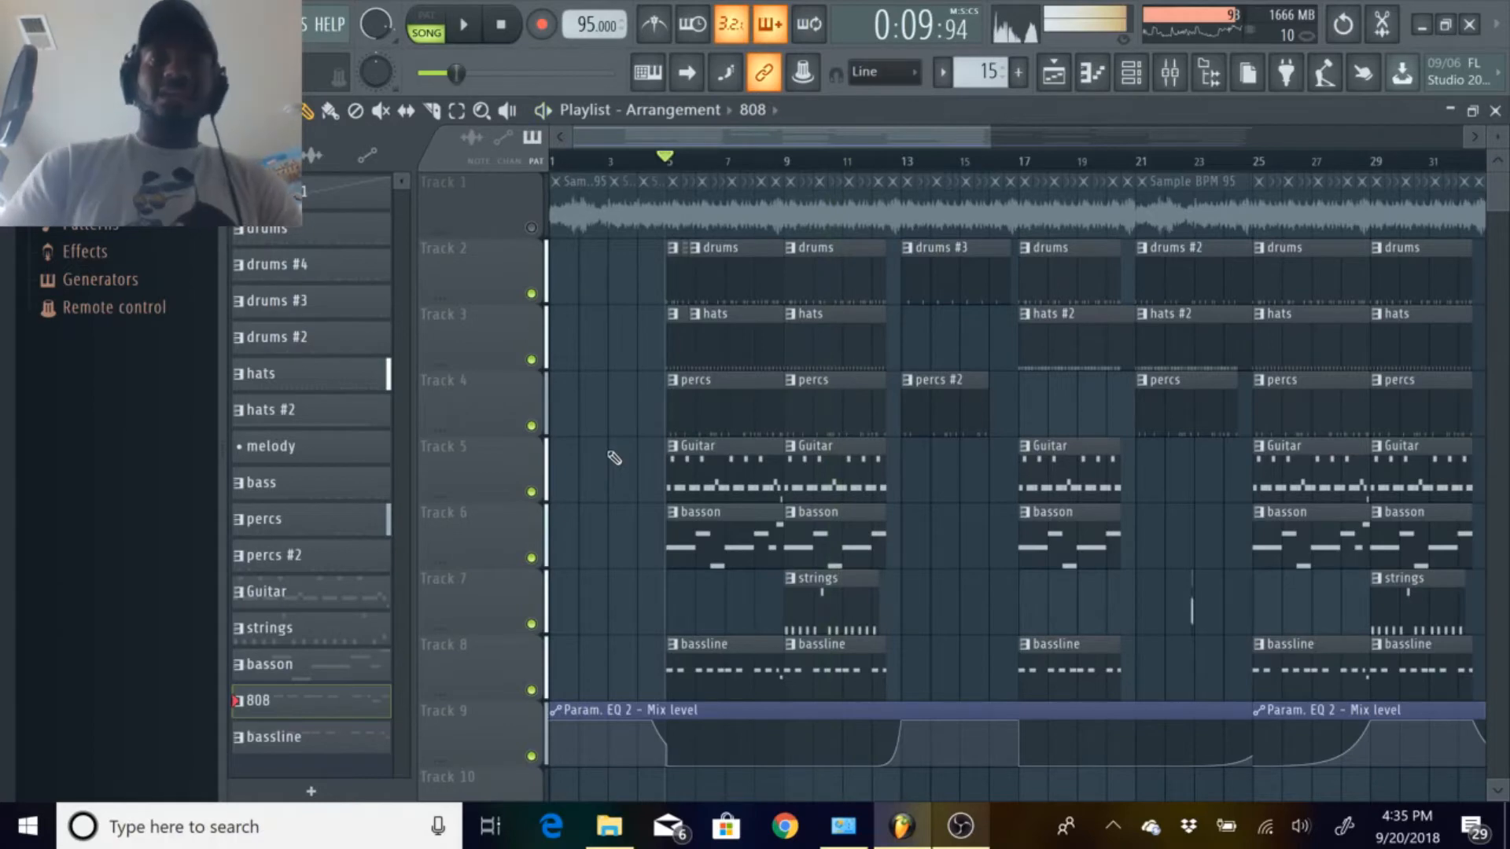
click(531, 227)
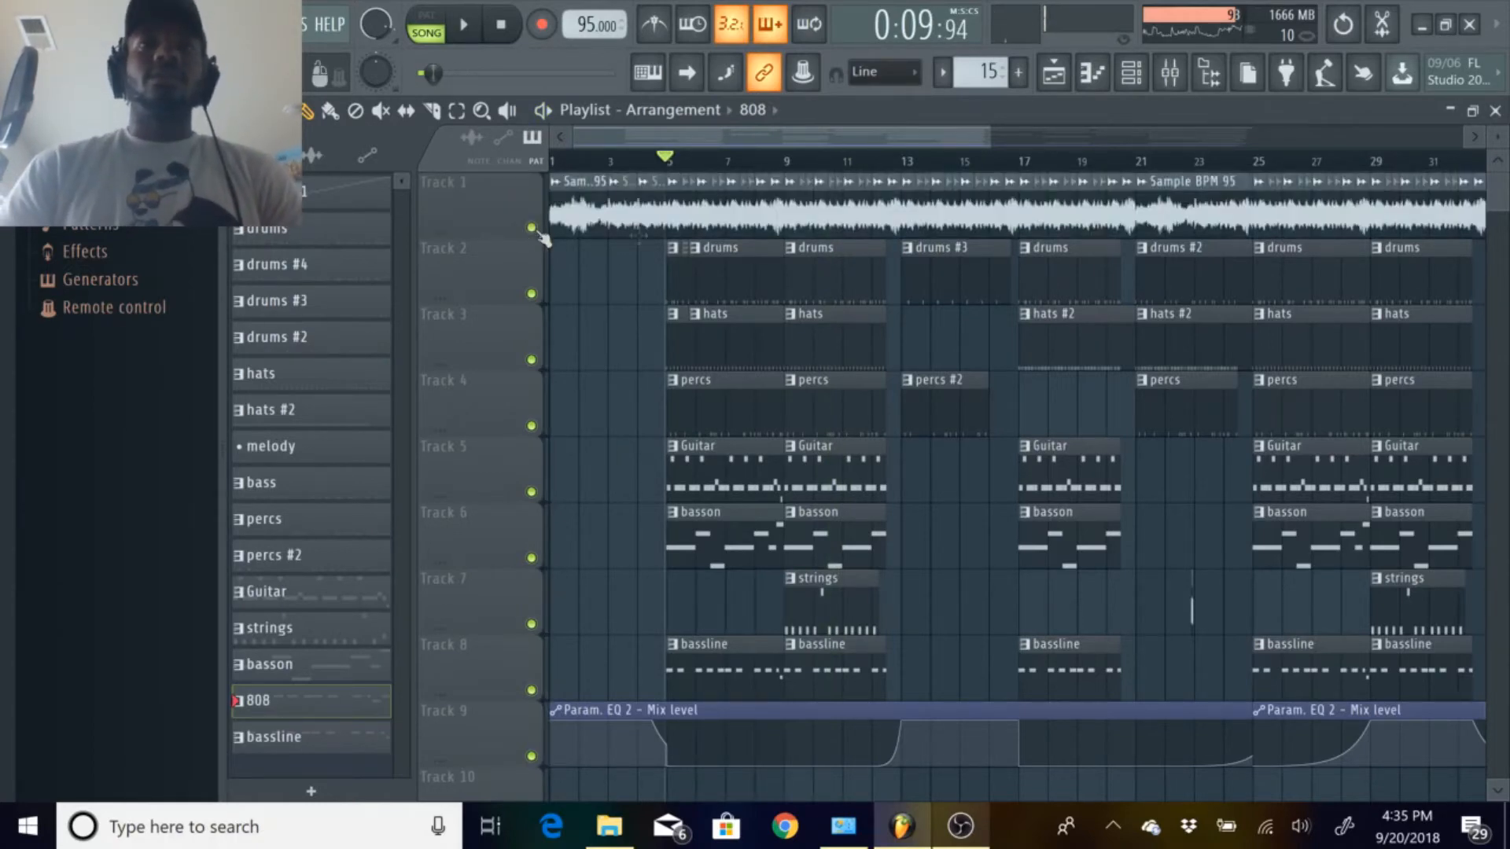
Return the playhead to bar 1 and briefly play the opening of the full arrangement.
drag(991, 134, 906, 138)
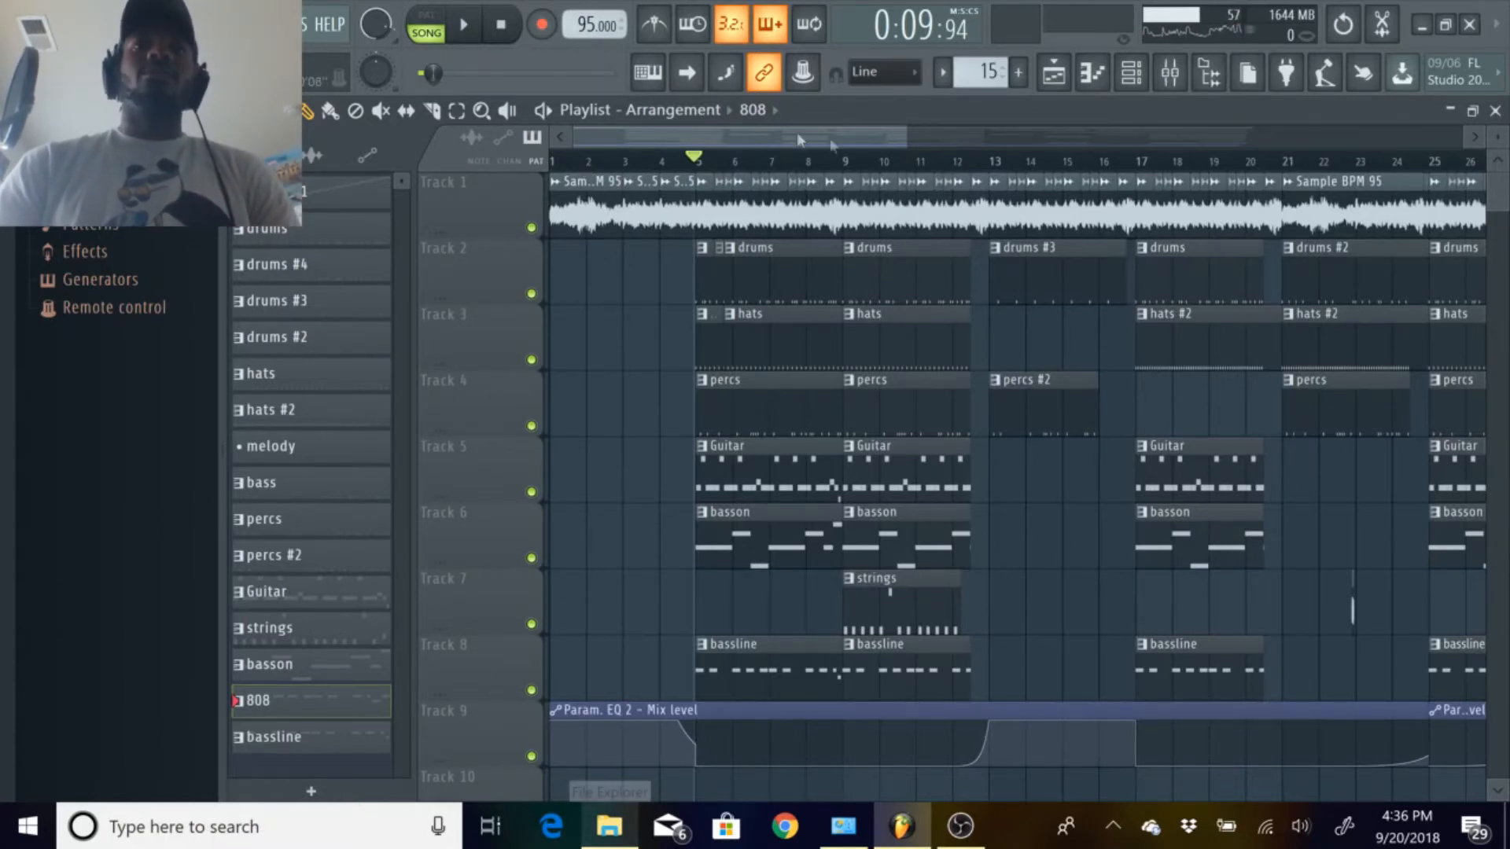
drag(702, 165, 556, 163)
key(space)
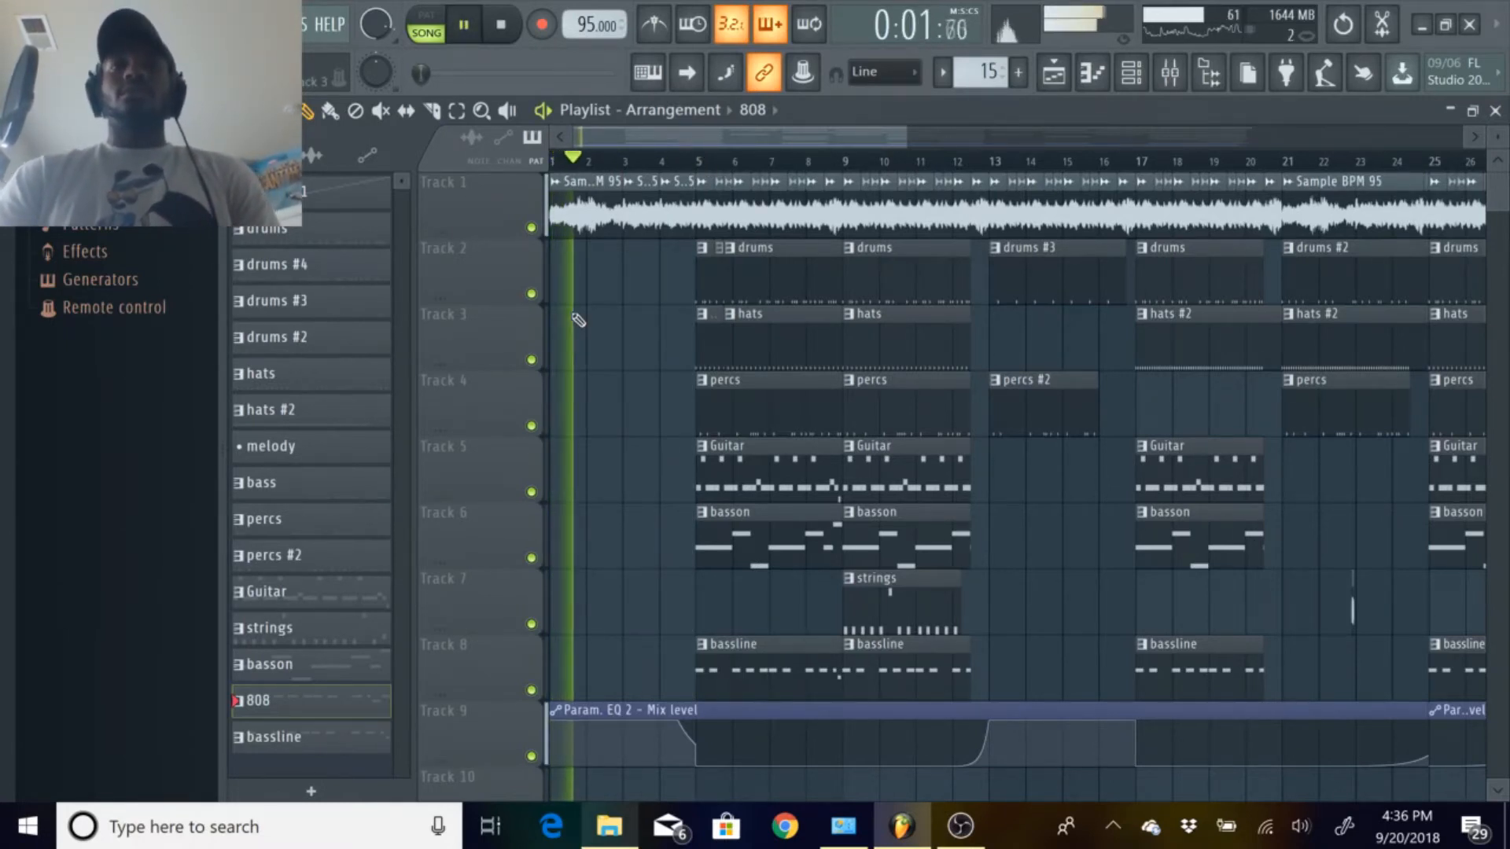
key(space)
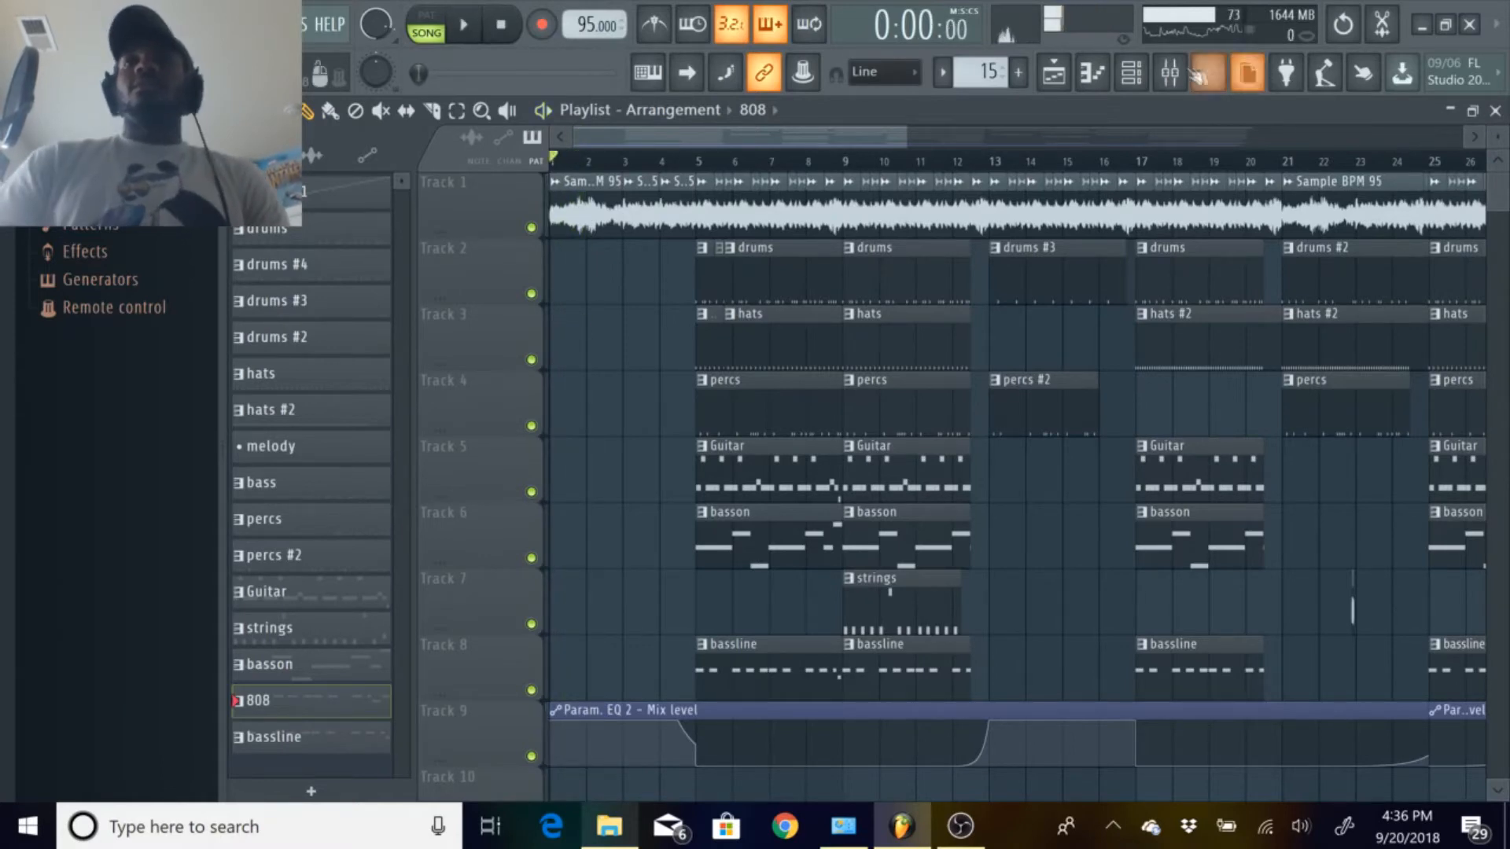
Inspect the UNMIX DRUMS effect on the Sample BPM 95 #3 mixer track and return to the playlist's opening bars.
key(F9)
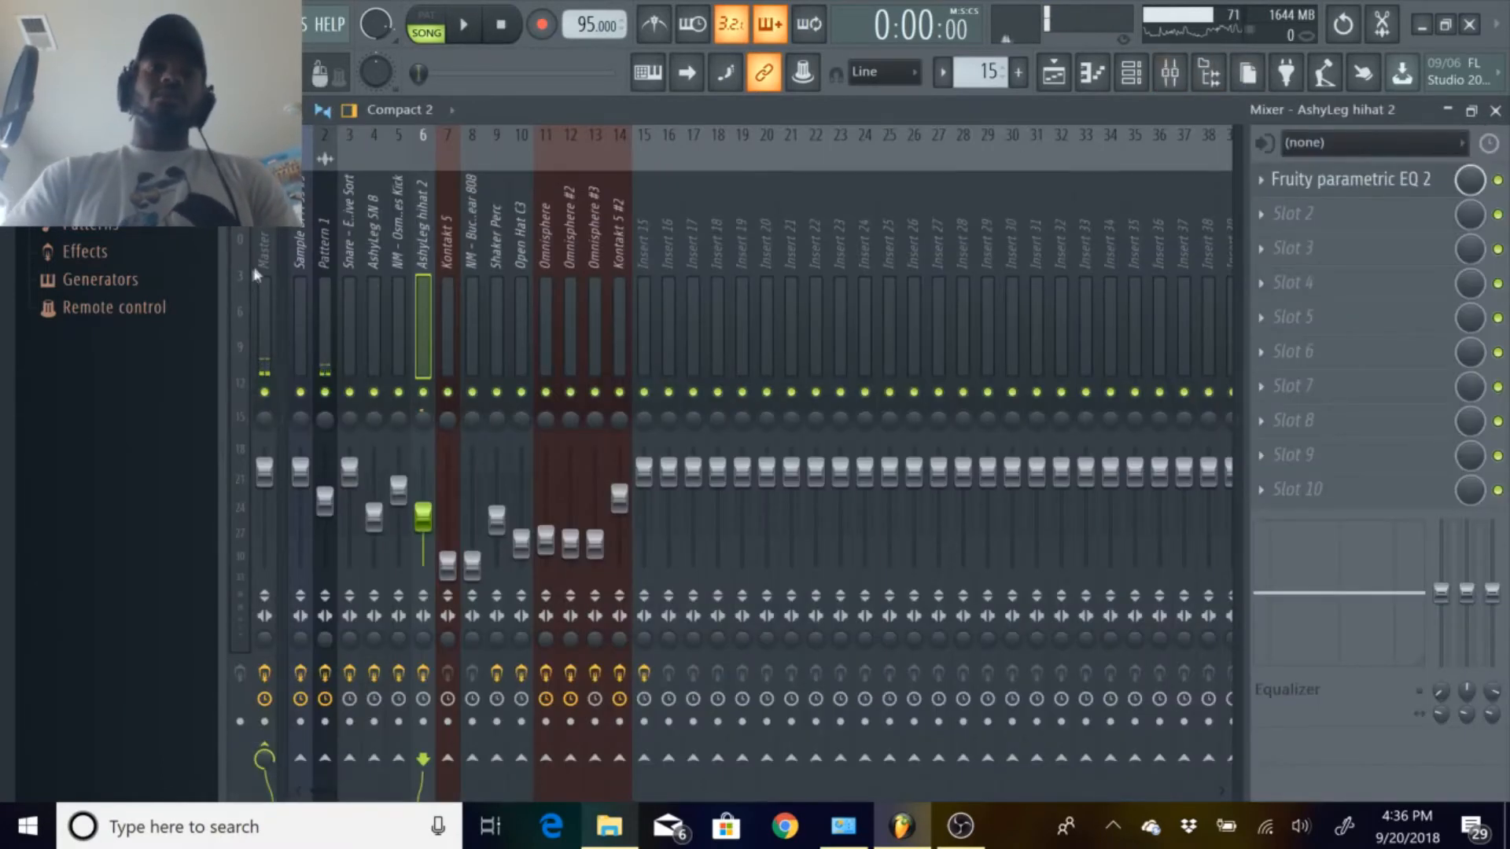
click(309, 252)
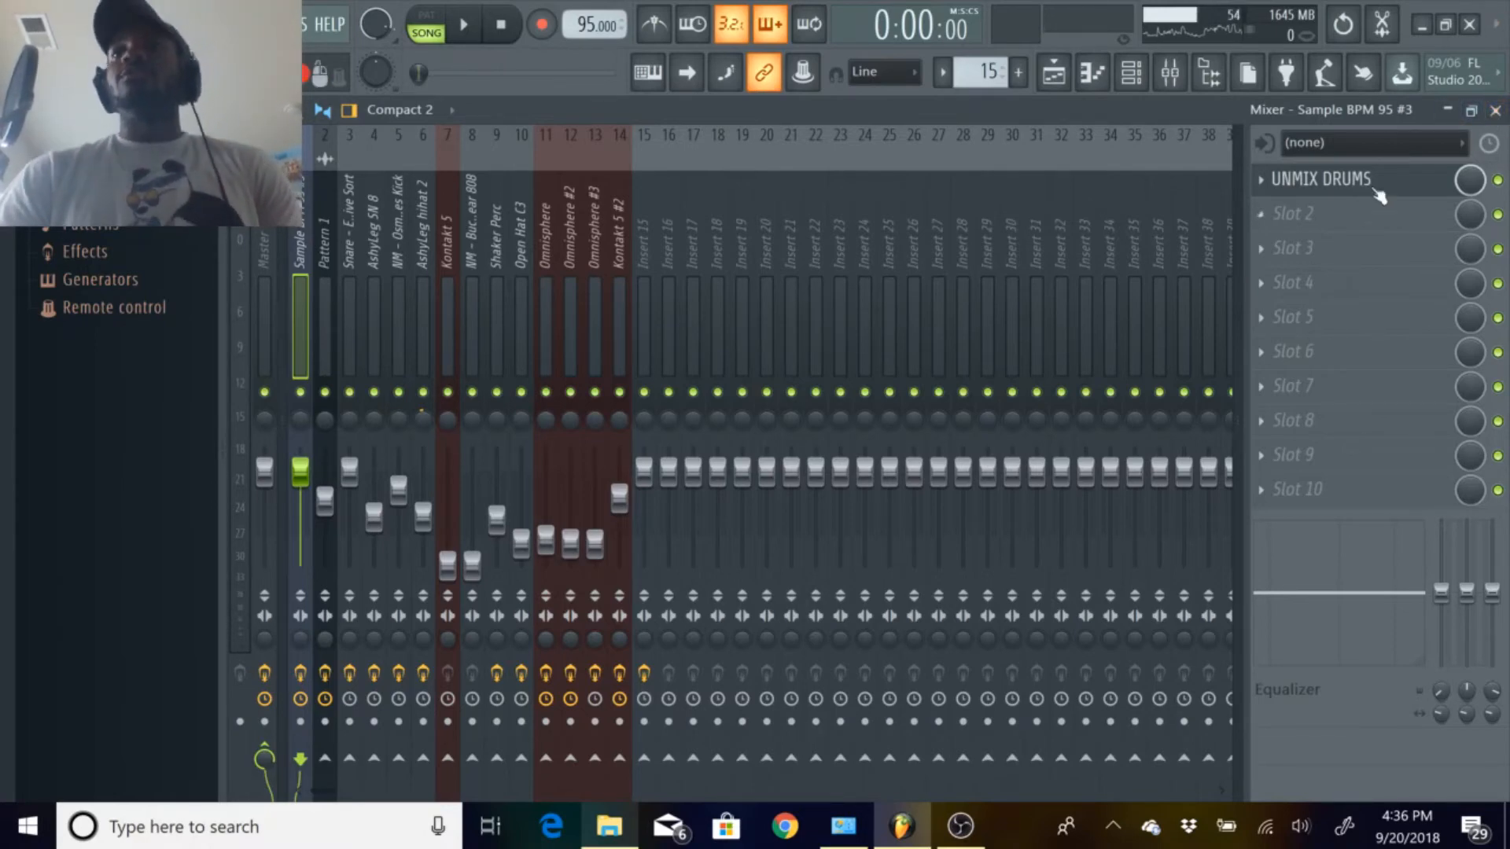
click(1449, 110)
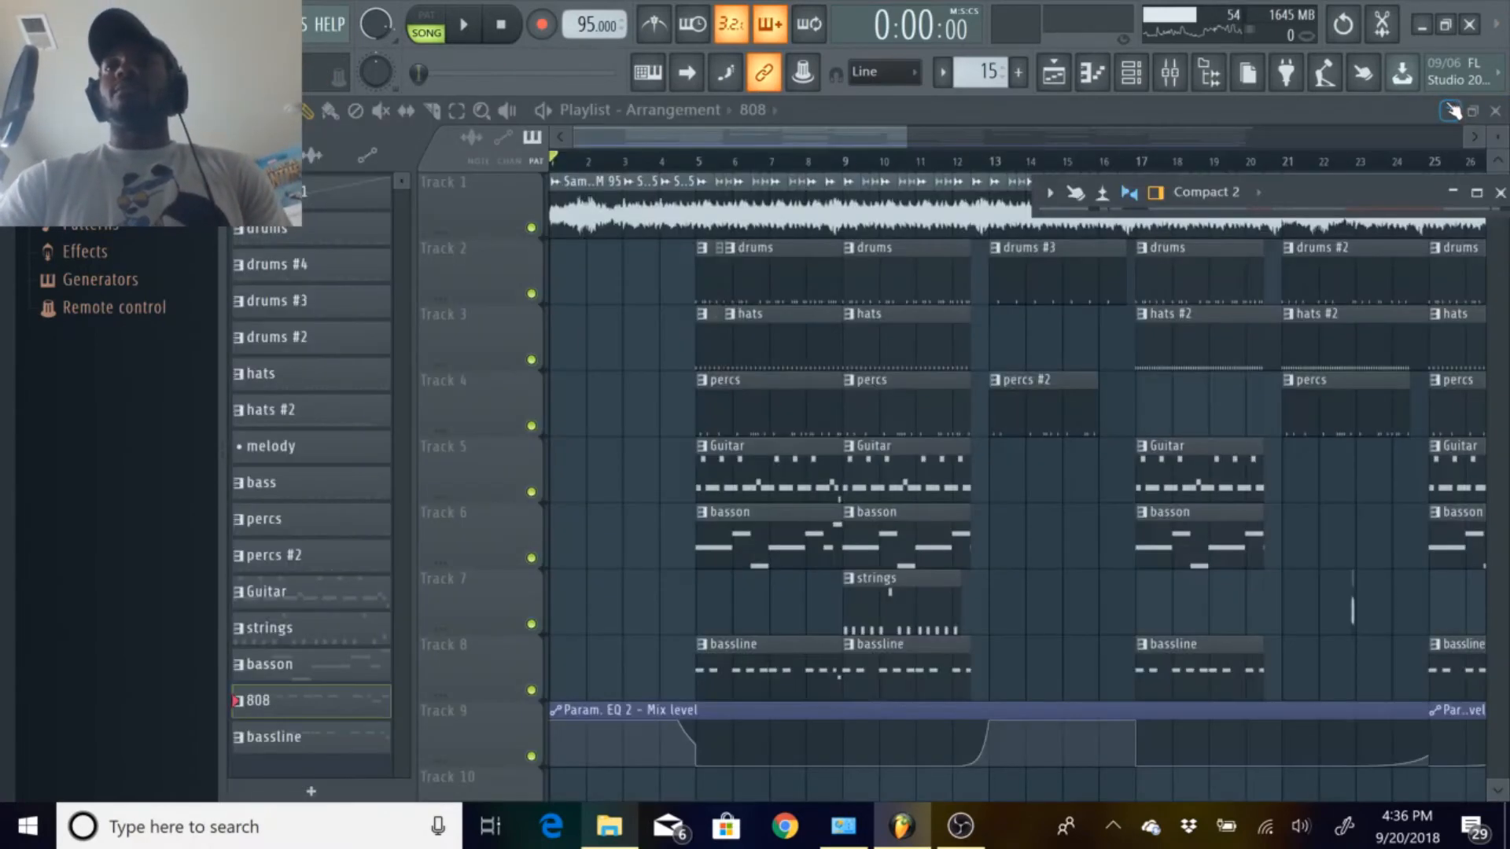
click(1486, 193)
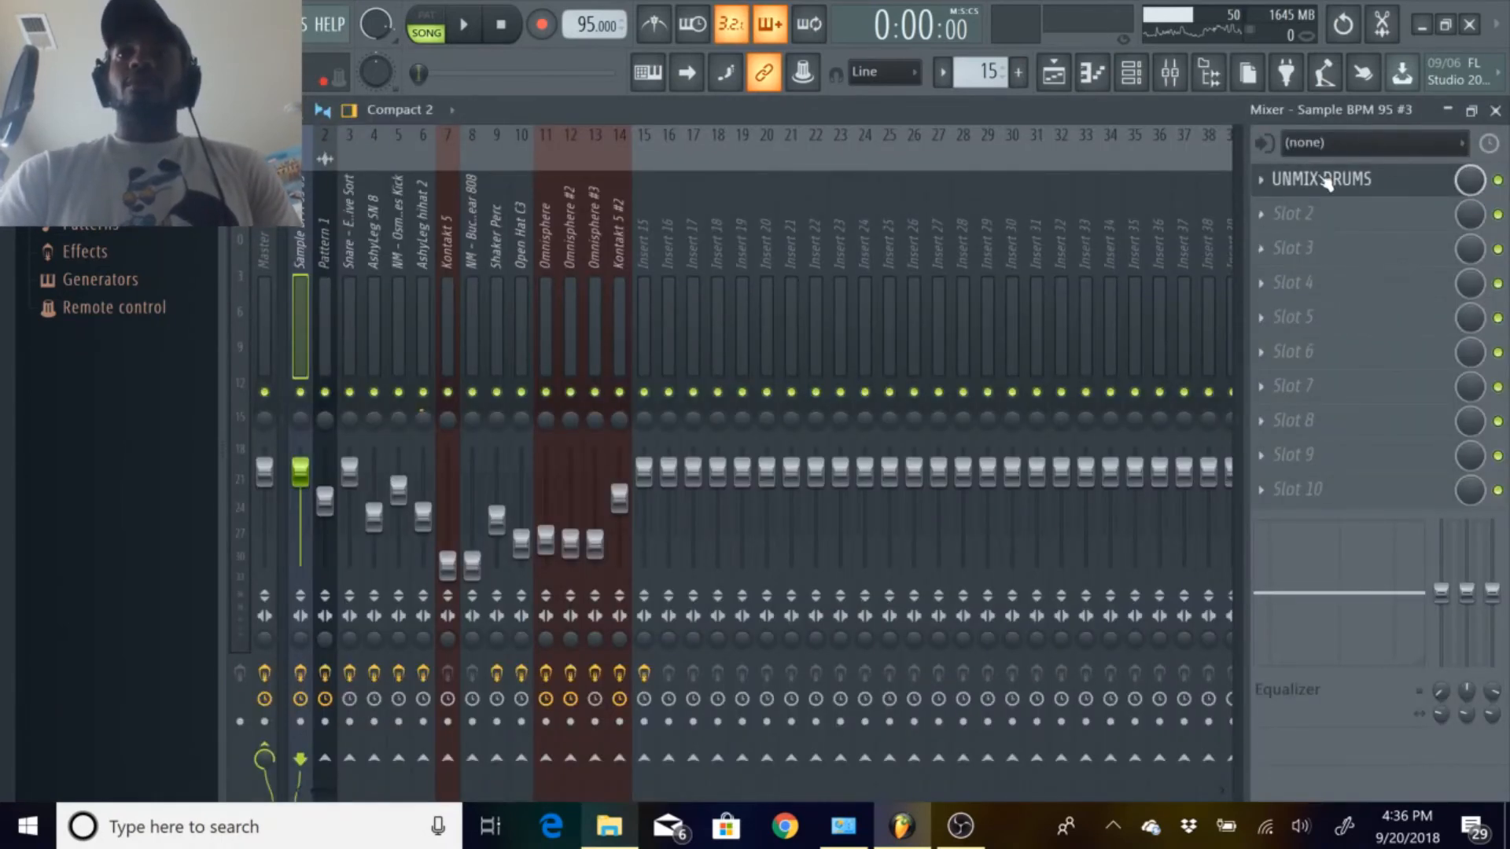
click(1170, 78)
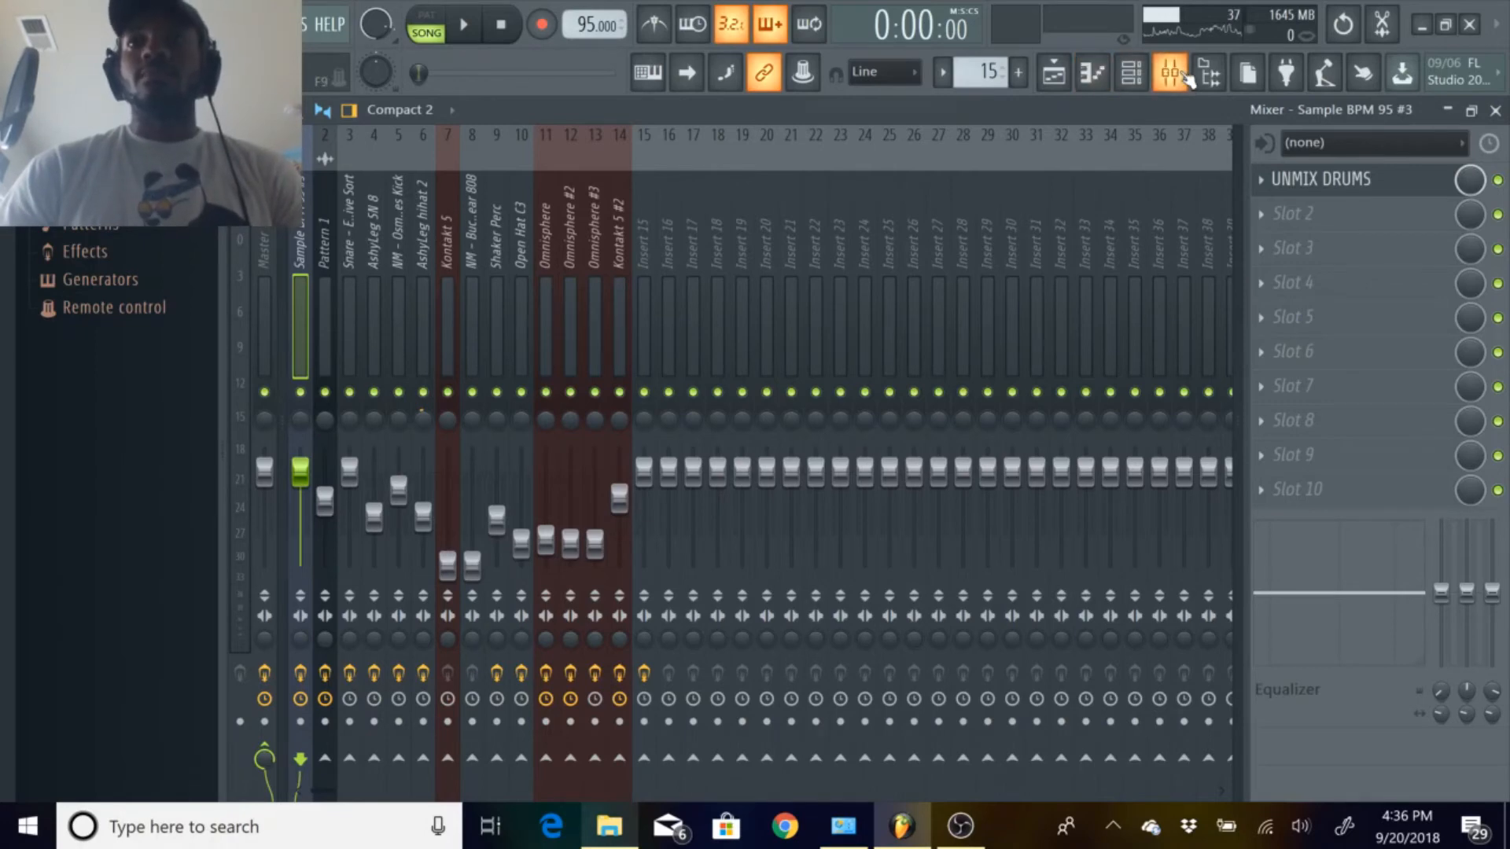
click(1185, 75)
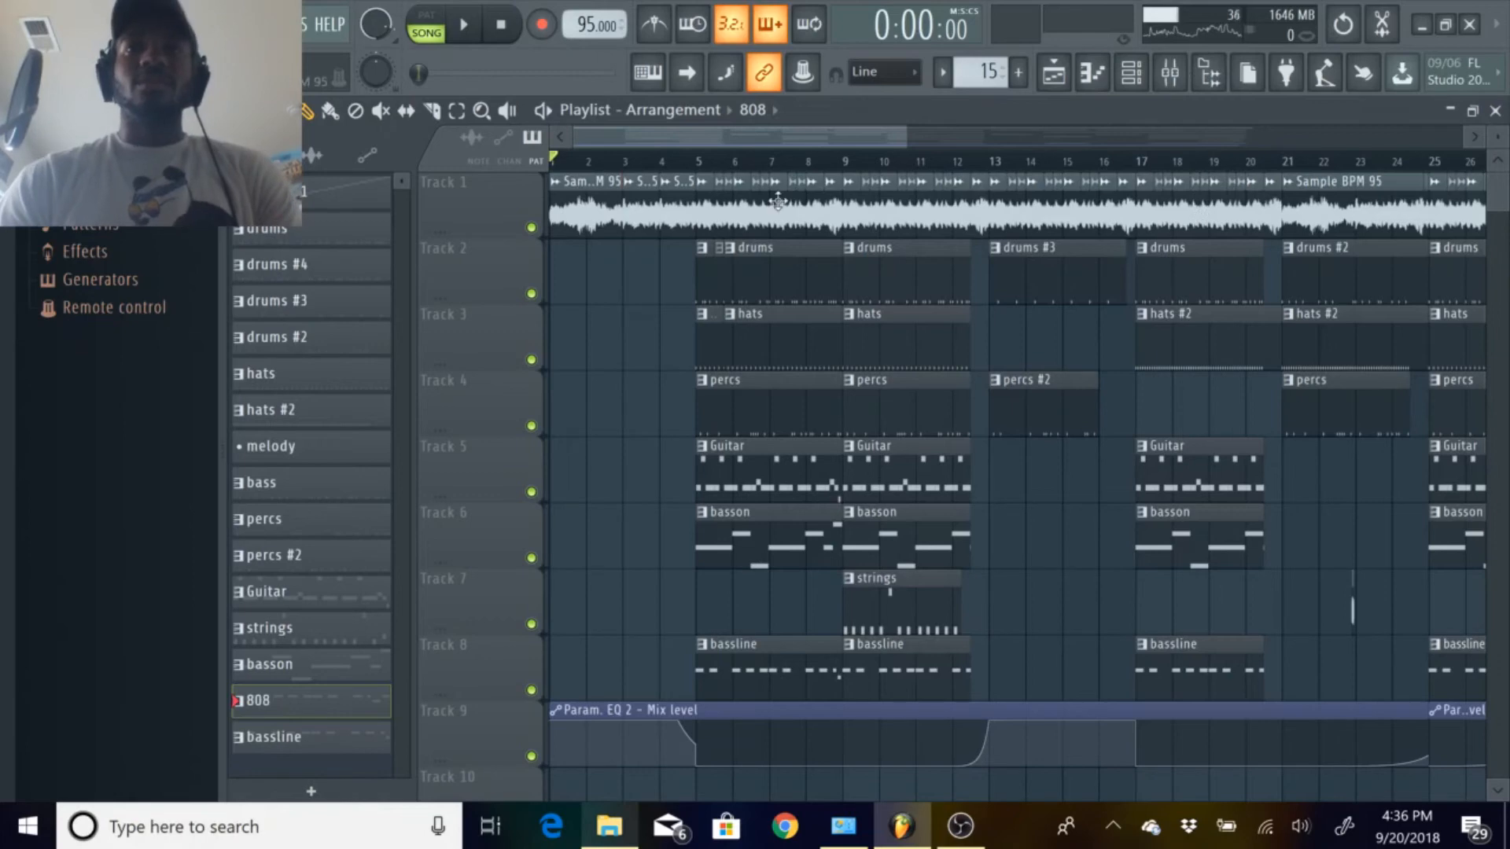
drag(903, 130, 700, 129)
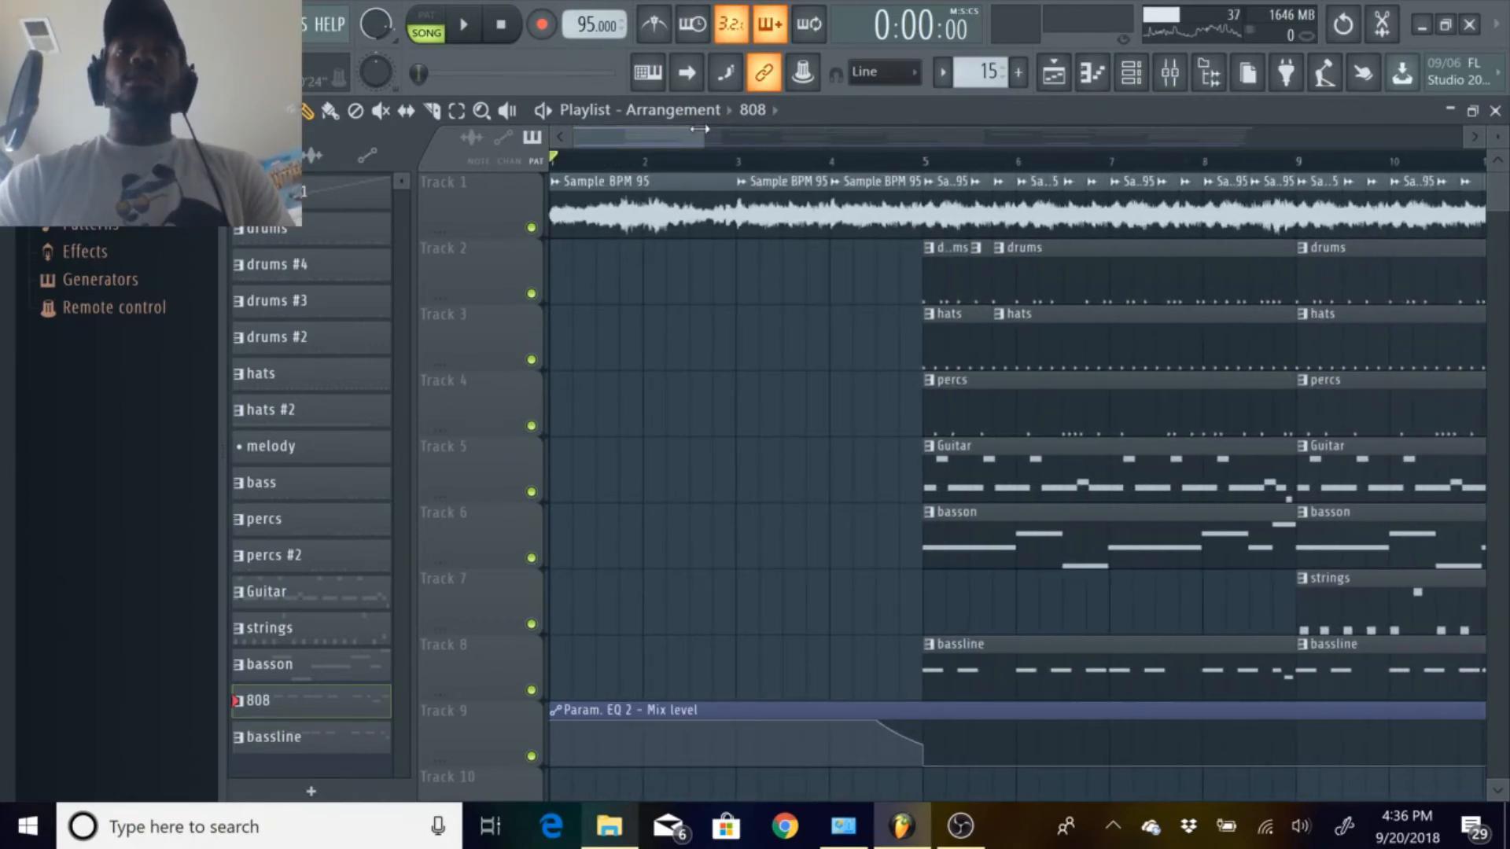